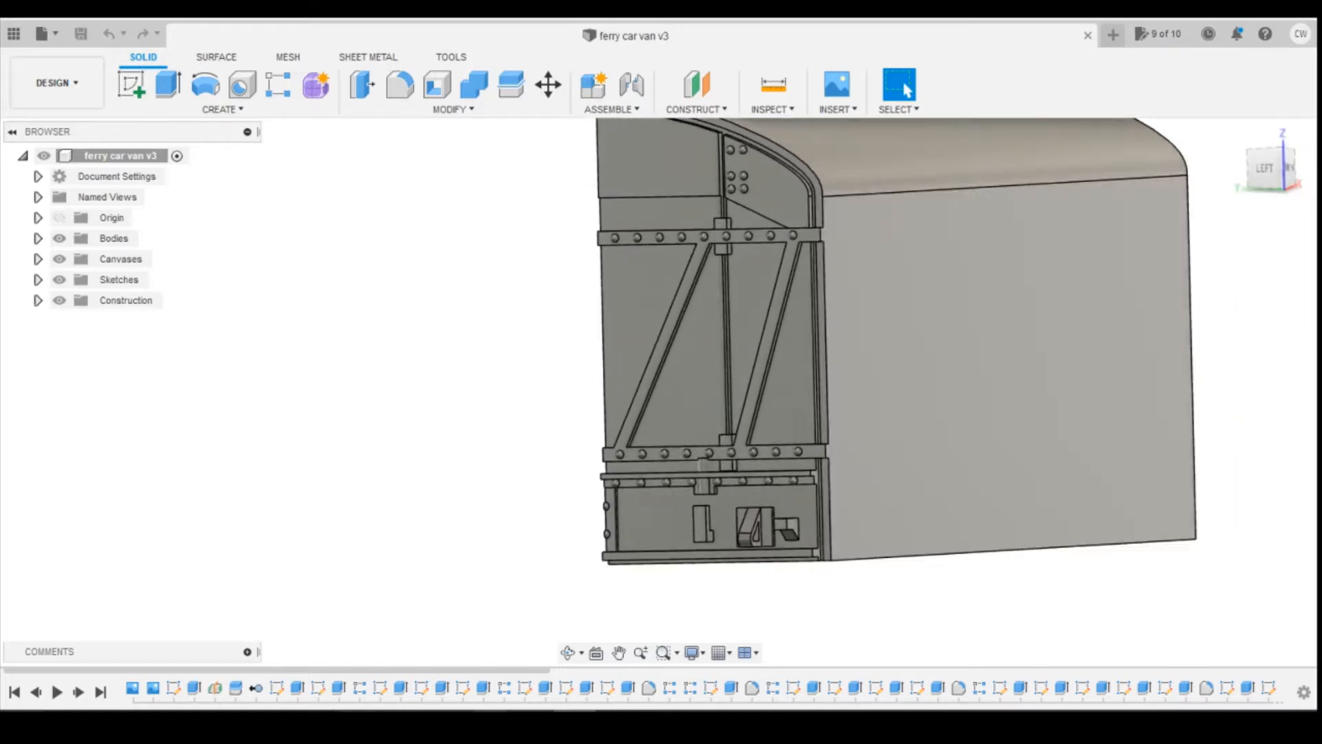
Step: Check the van's end in the reference photo and start a sketch on the end frame's border face above the upper riveted strap
mouse_move(491, 713)
left_click(590, 655)
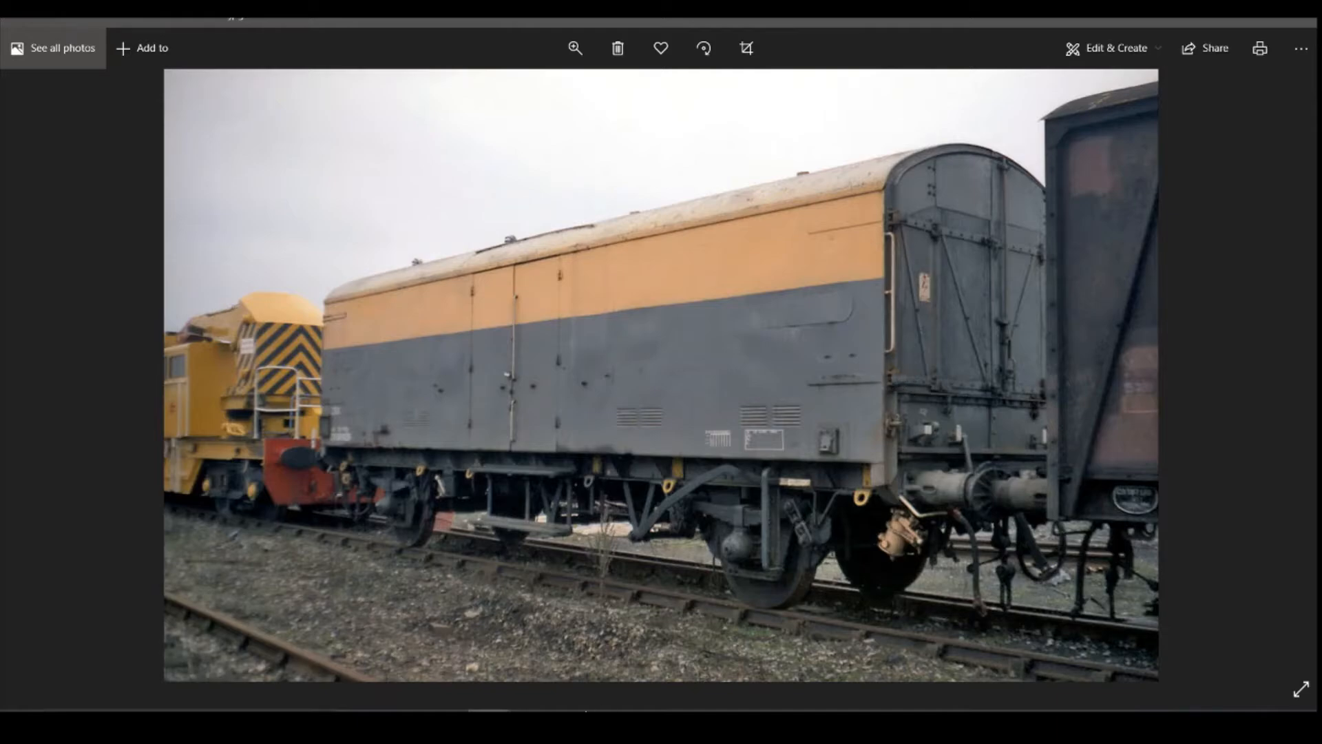
left_click(575, 715)
scroll(748, 285, "up", 1)
scroll(748, 285, "up", 2)
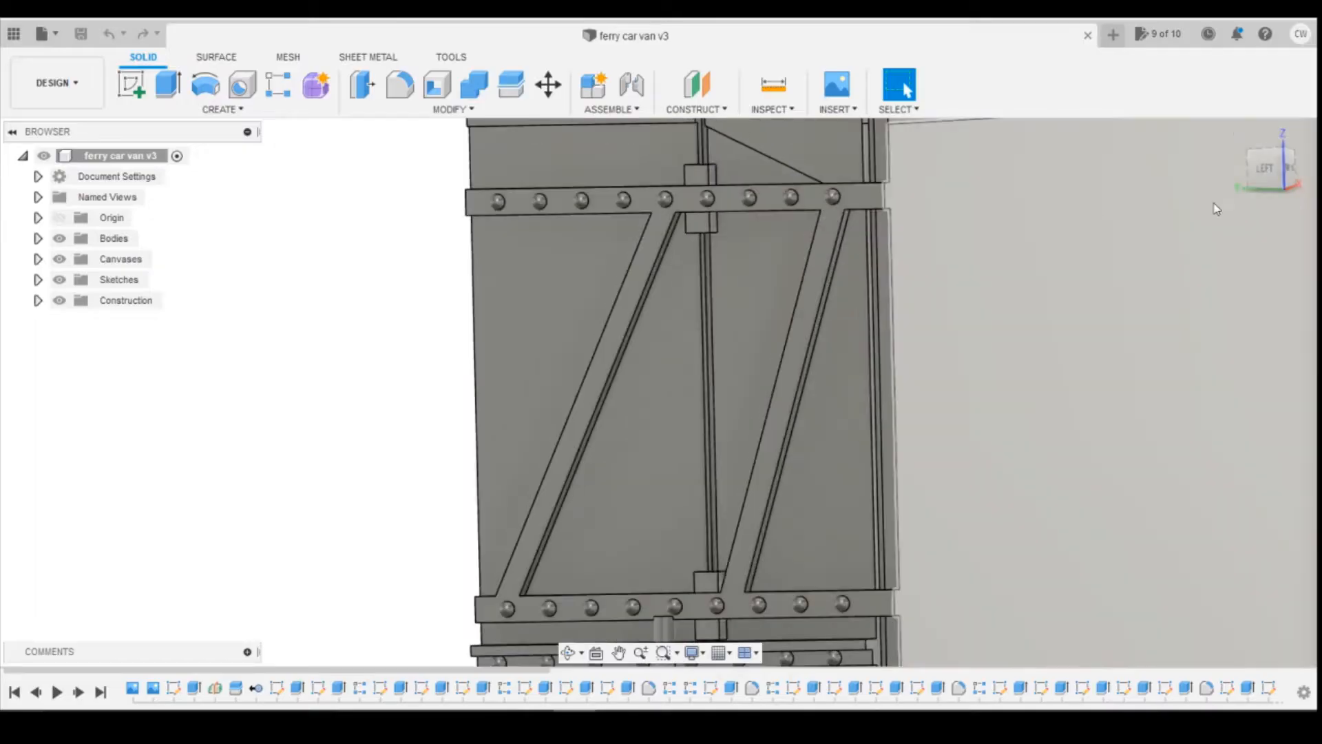
left_click(1269, 174)
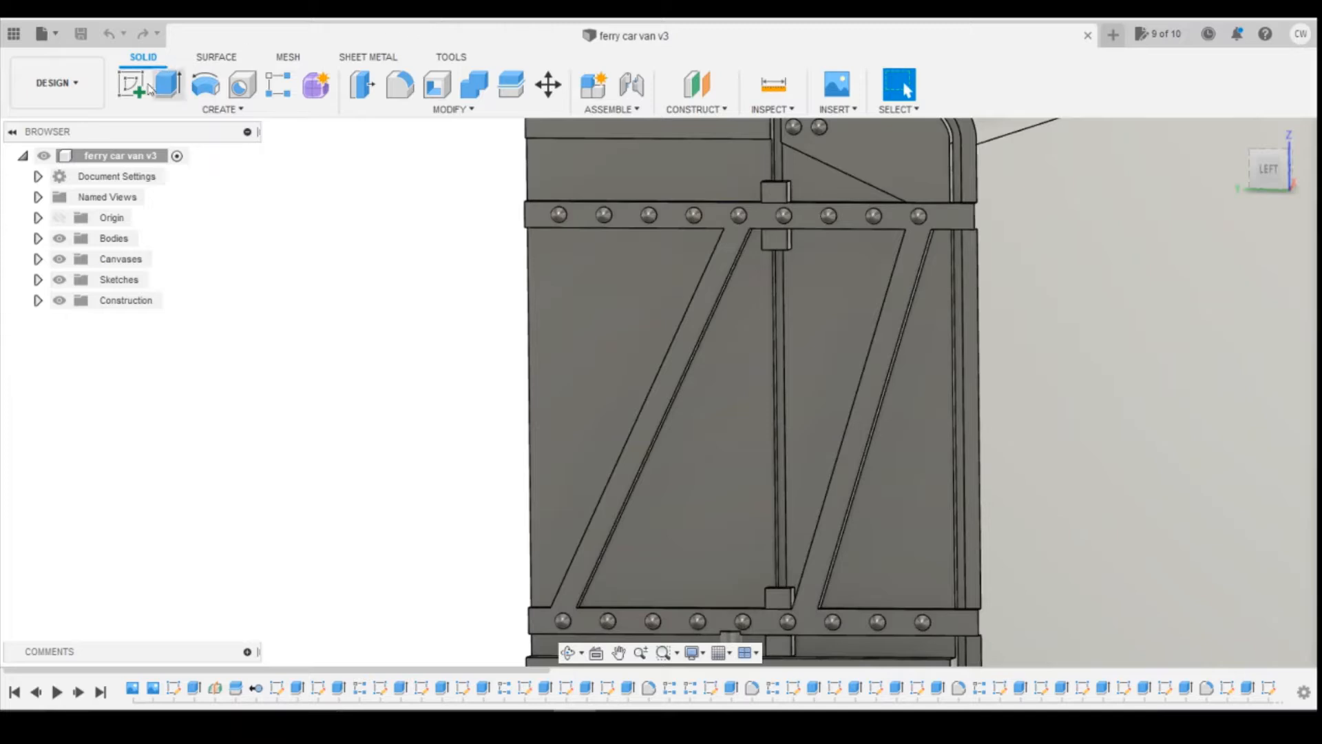
left_click(131, 84)
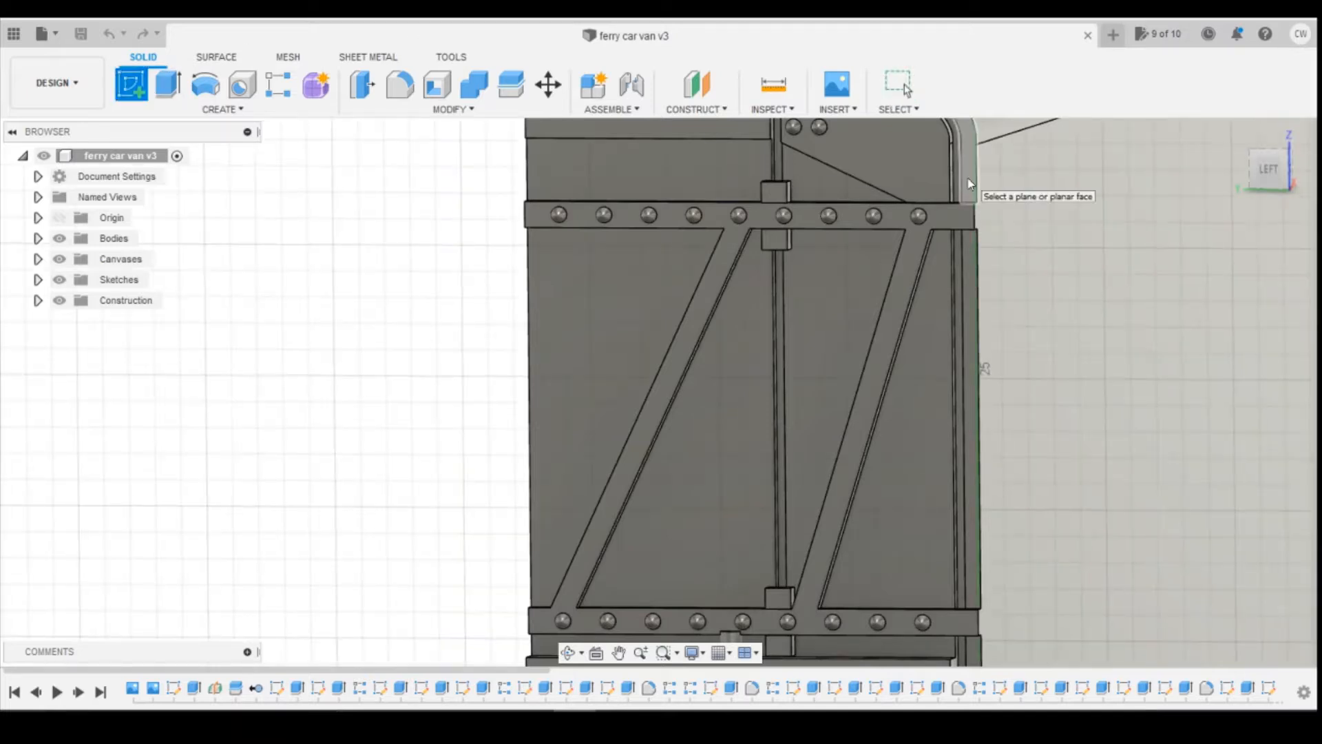
left_click(1010, 211)
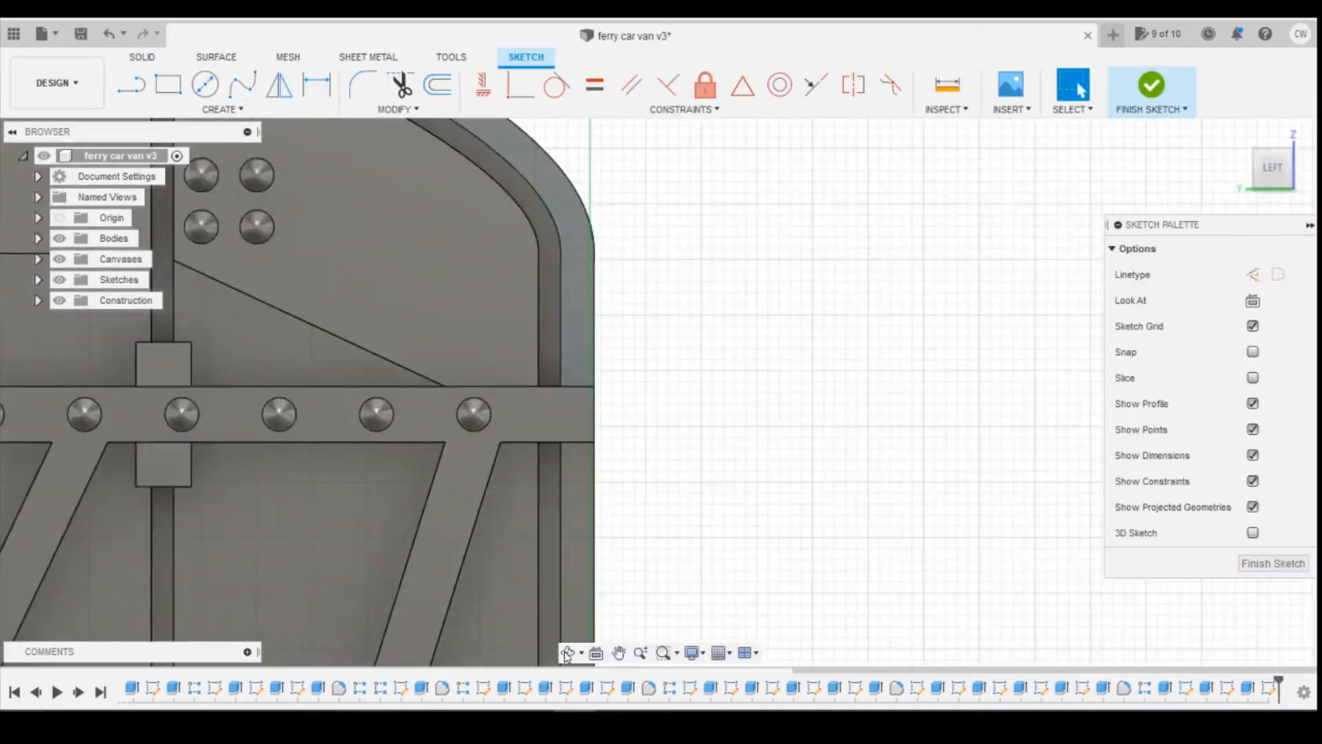
left_click(509, 623)
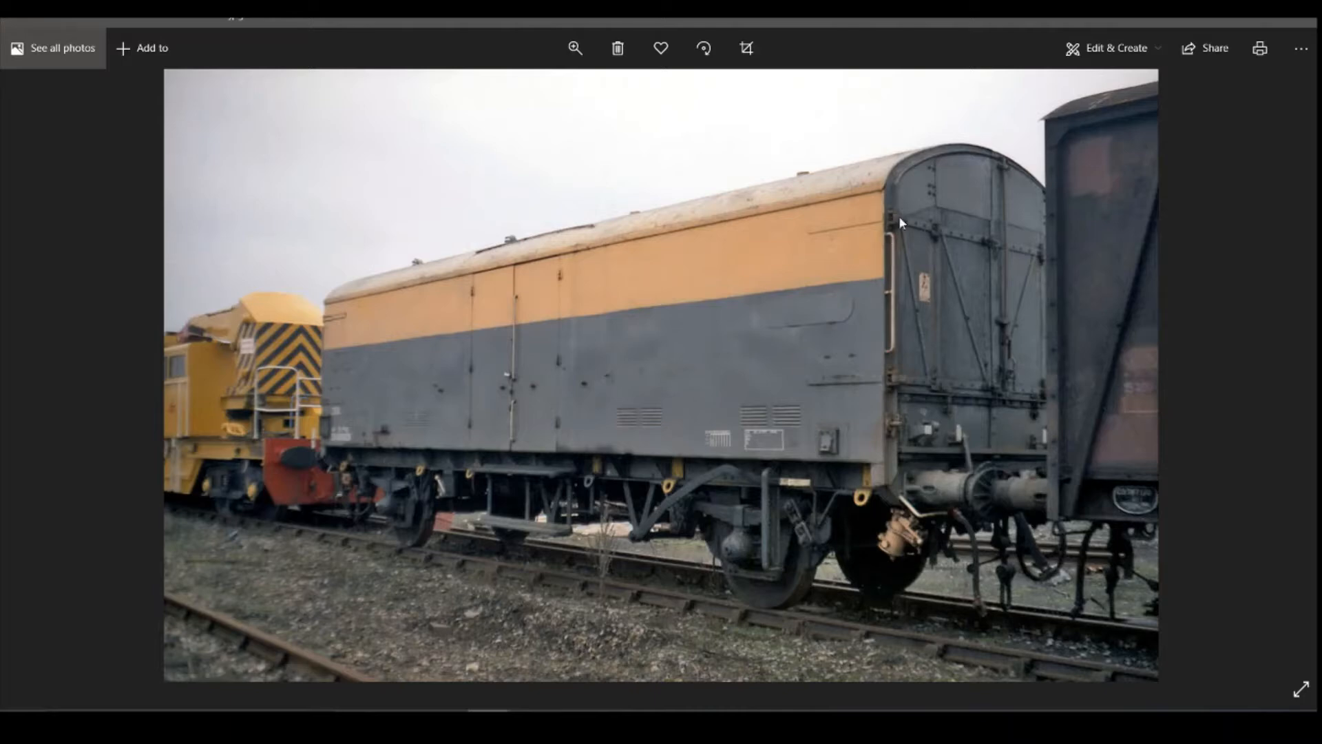
left_click(575, 720)
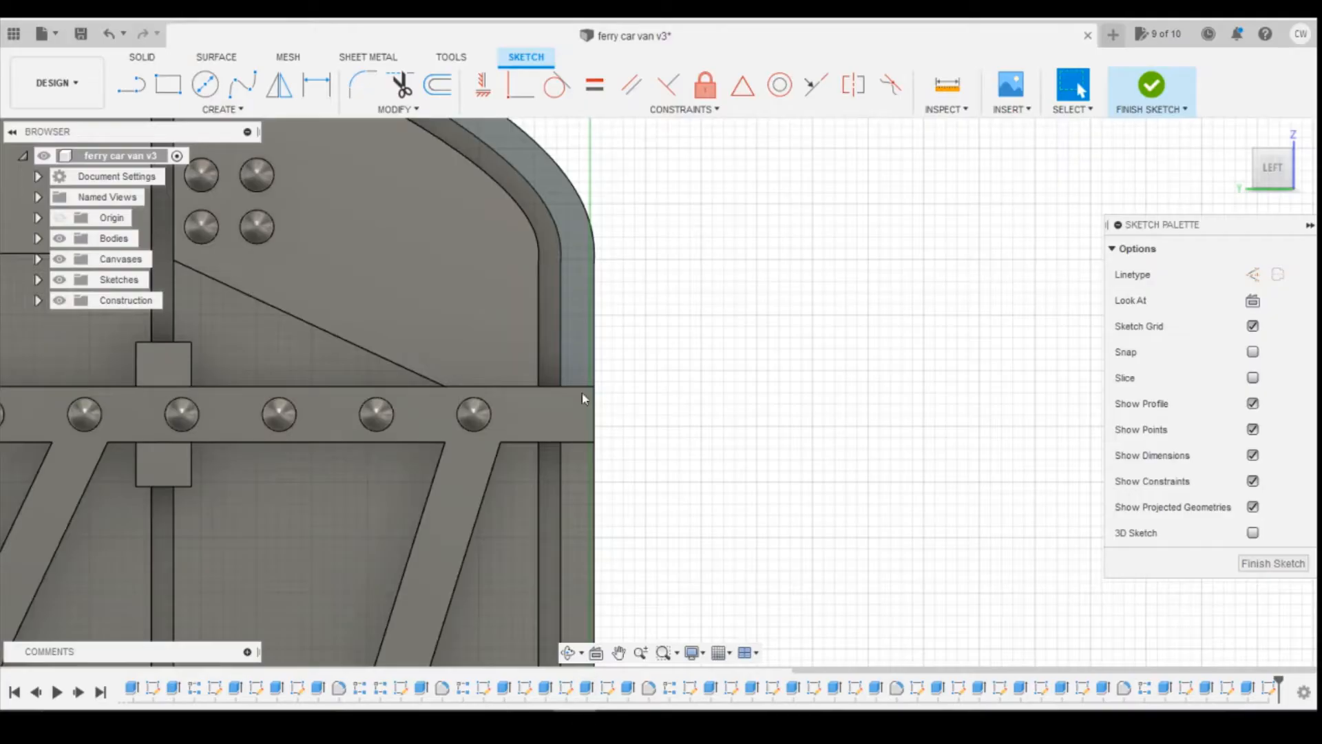
left_click(181, 81)
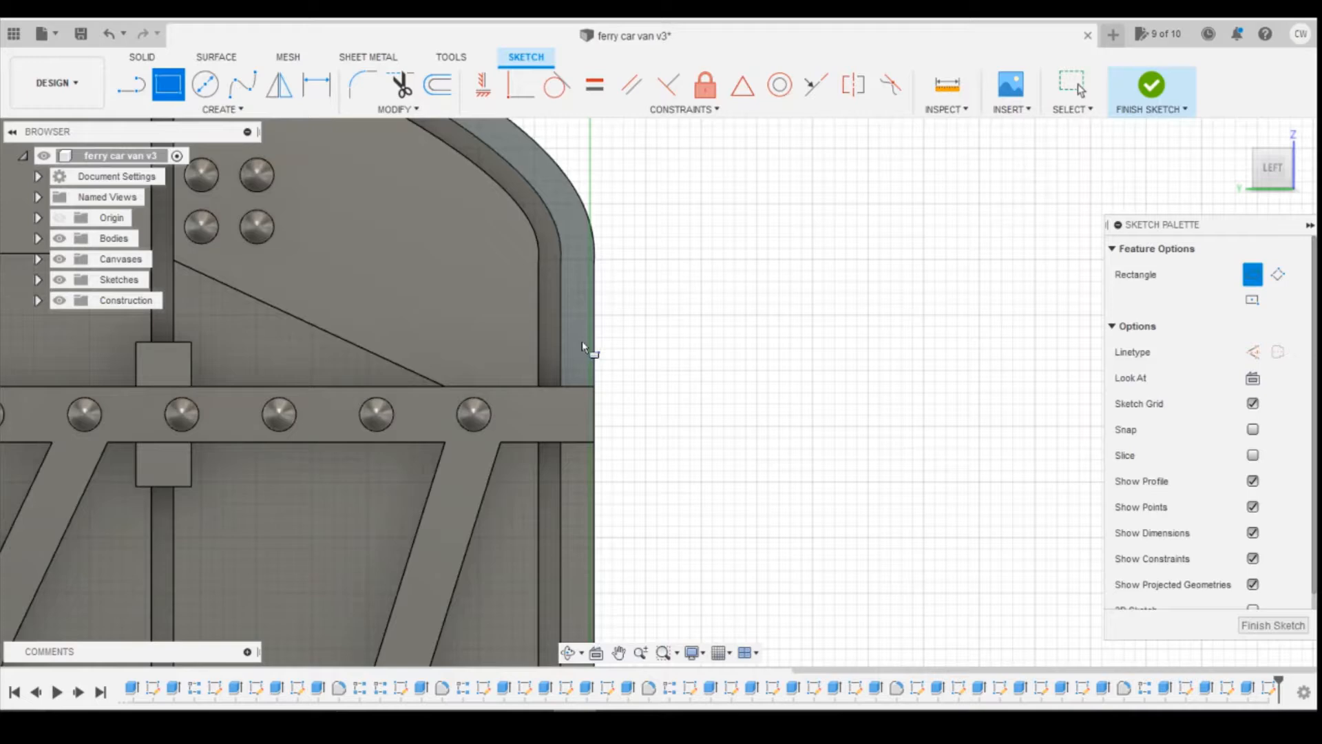
left_click(595, 387)
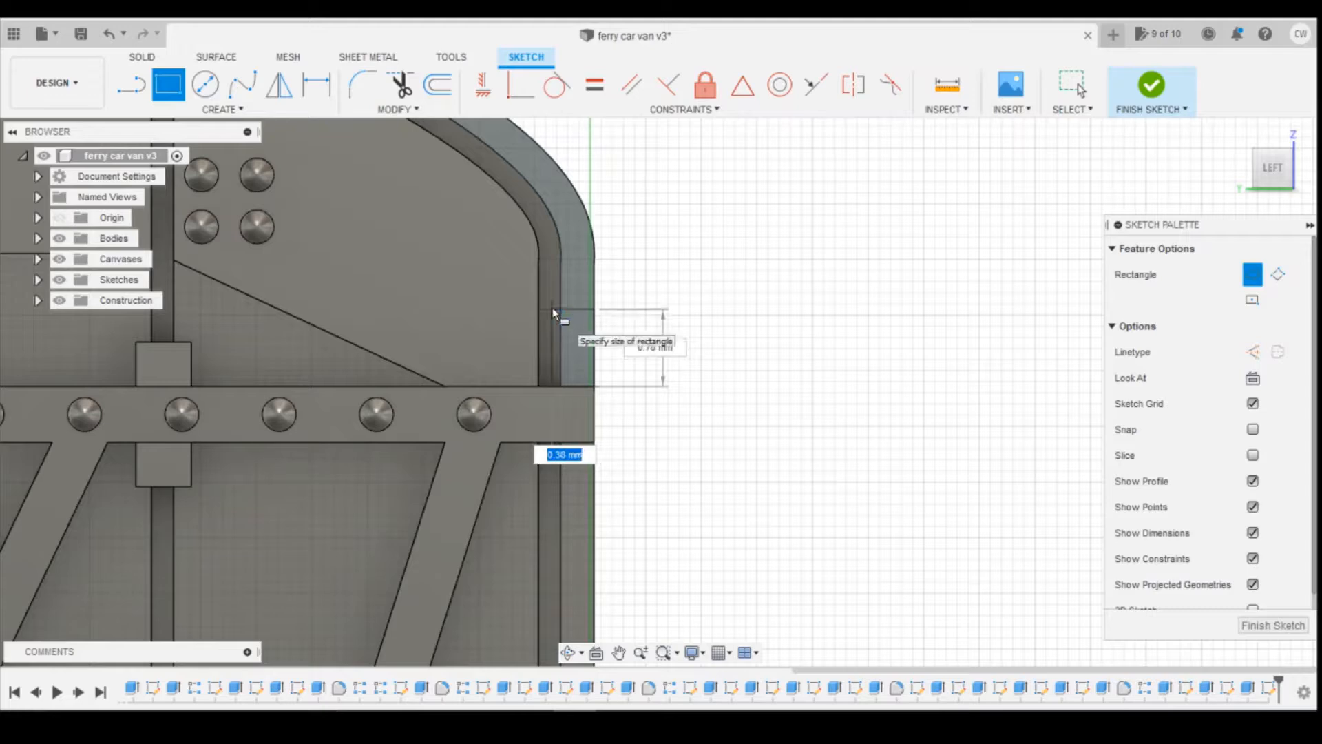
type("0.7")
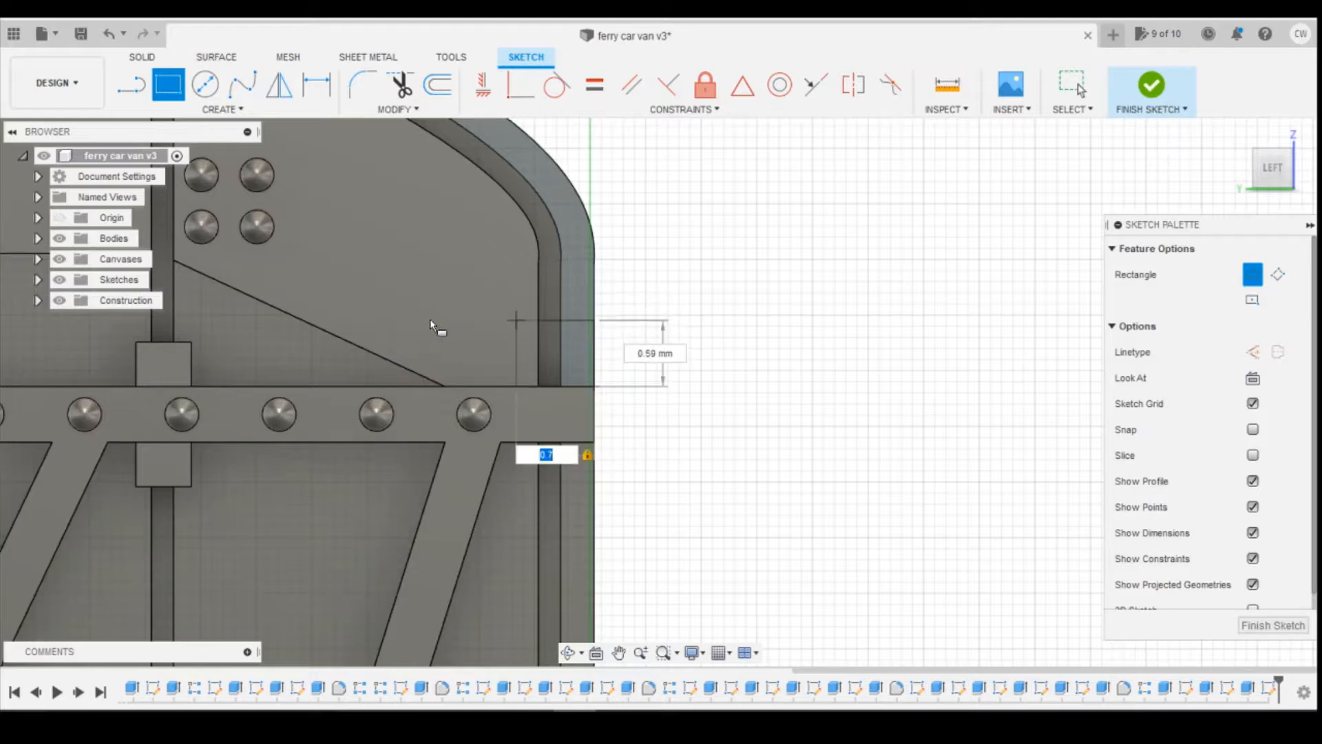
key("Tab")
type("0")
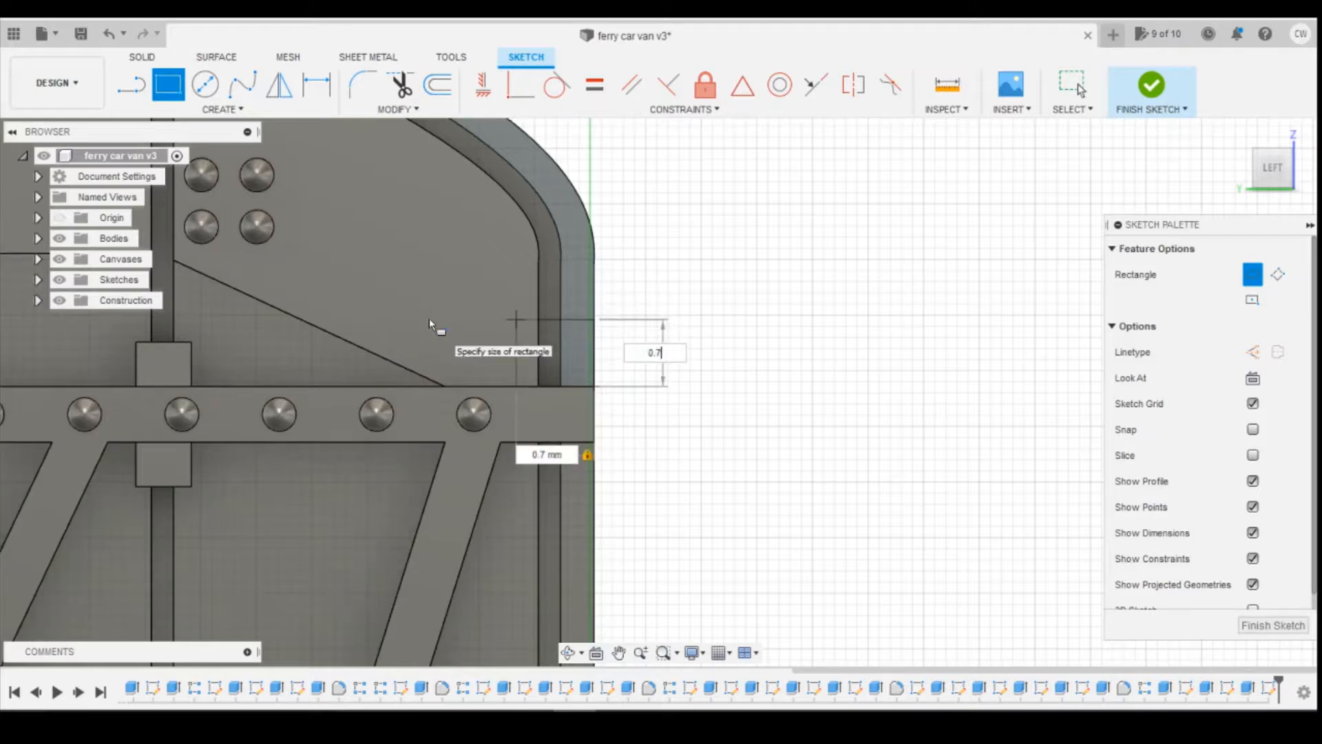
type(".7")
key("Tab")
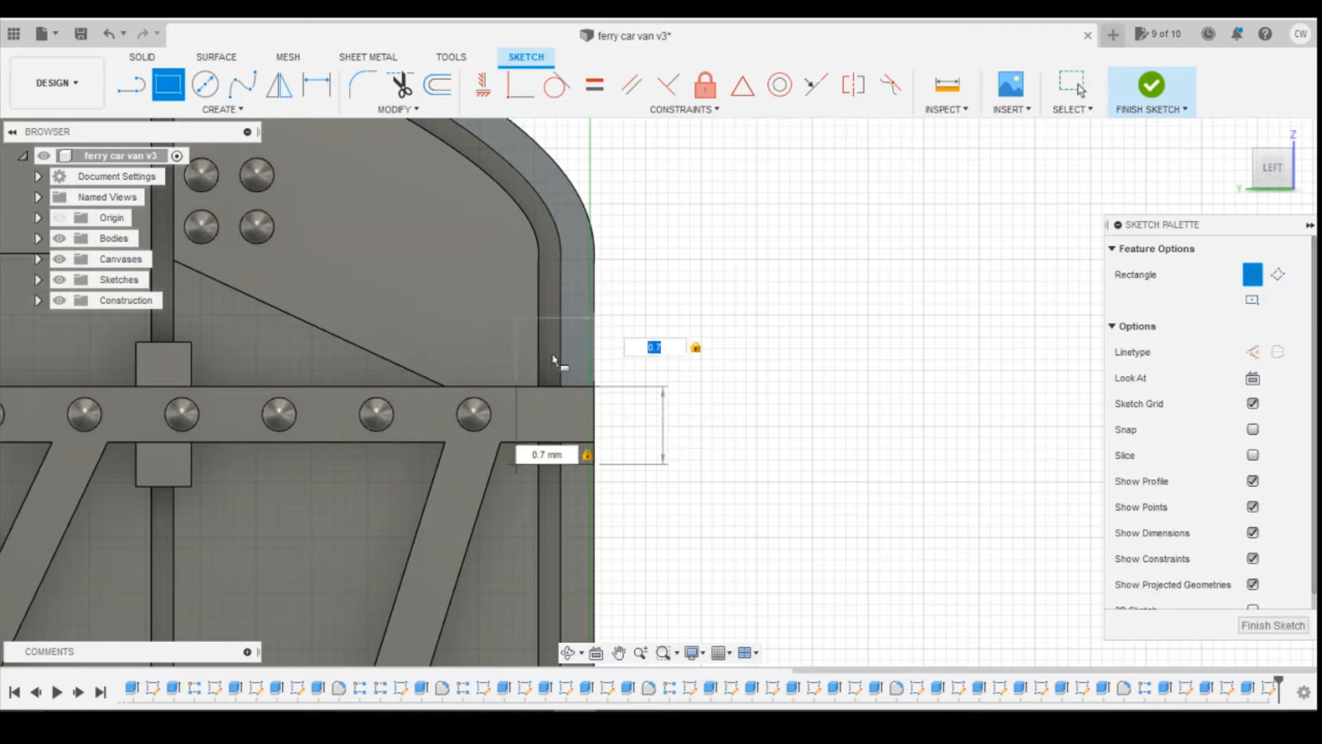
key("Tab")
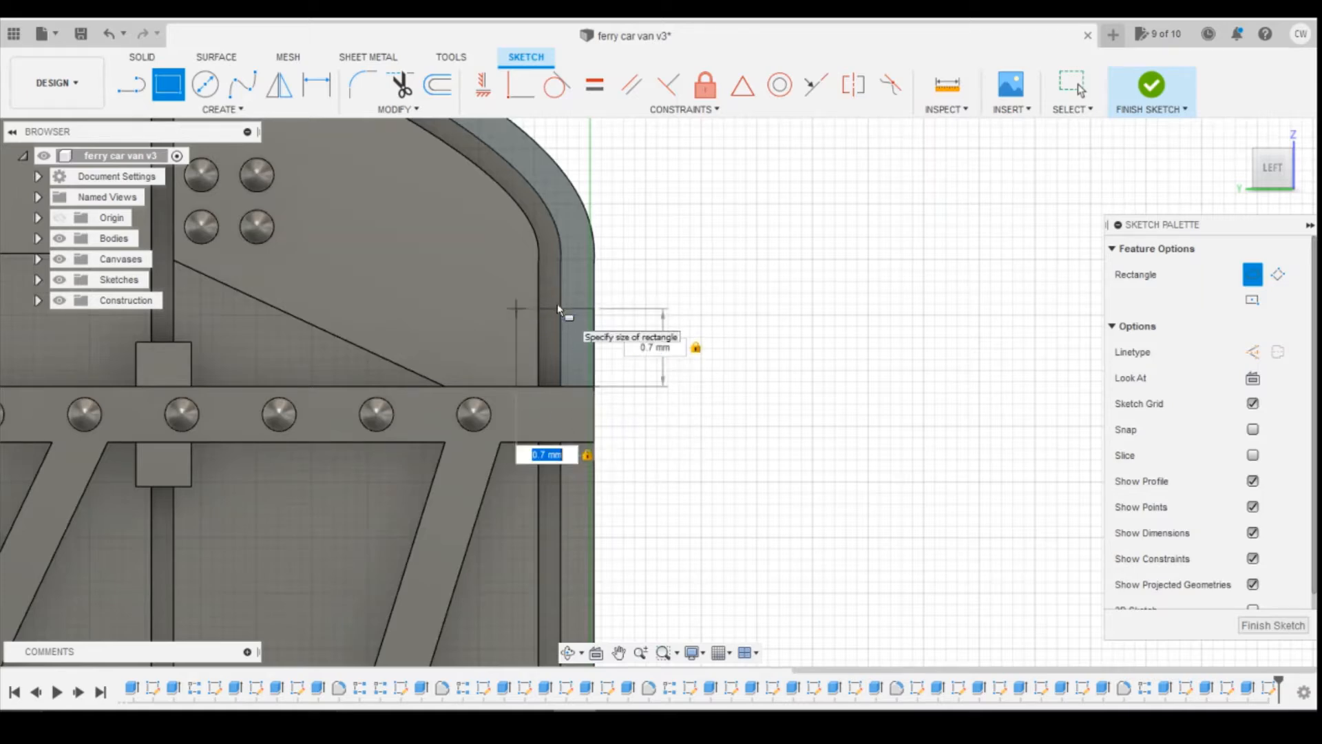
key("BackSpace")
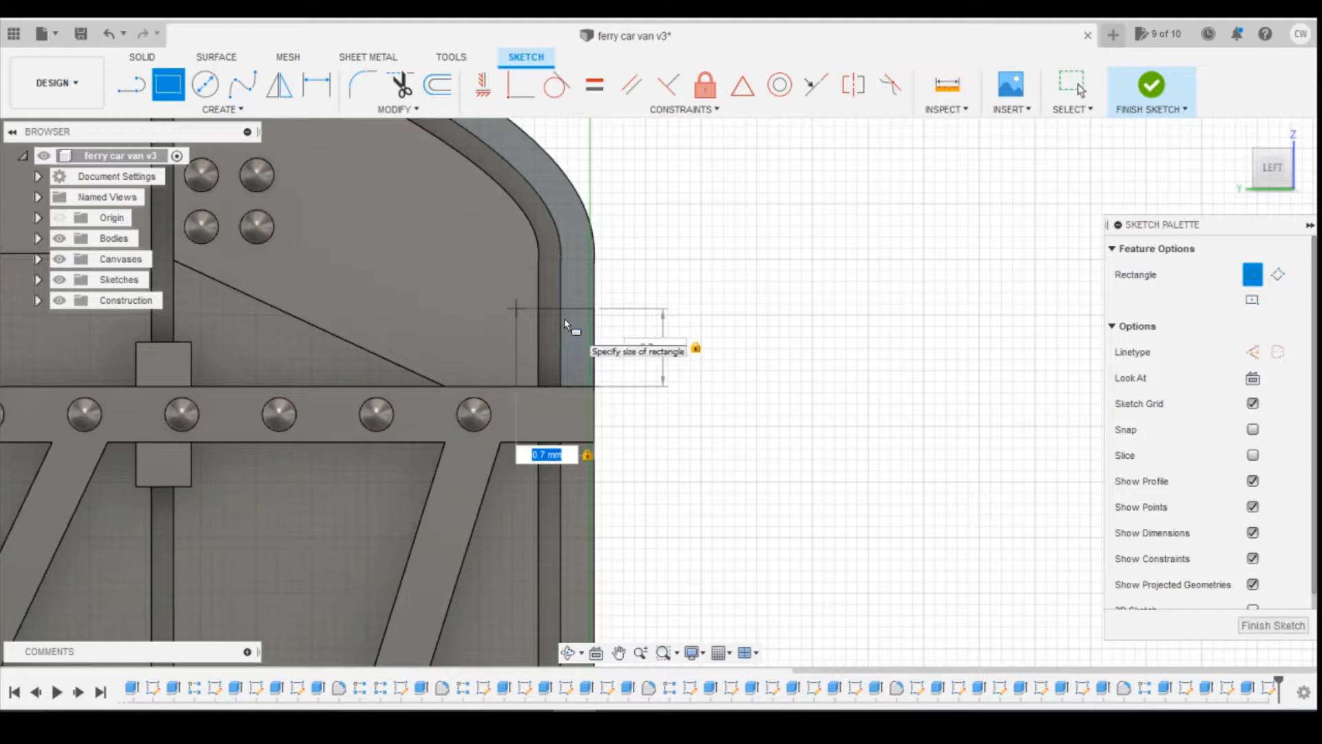
key("Escape")
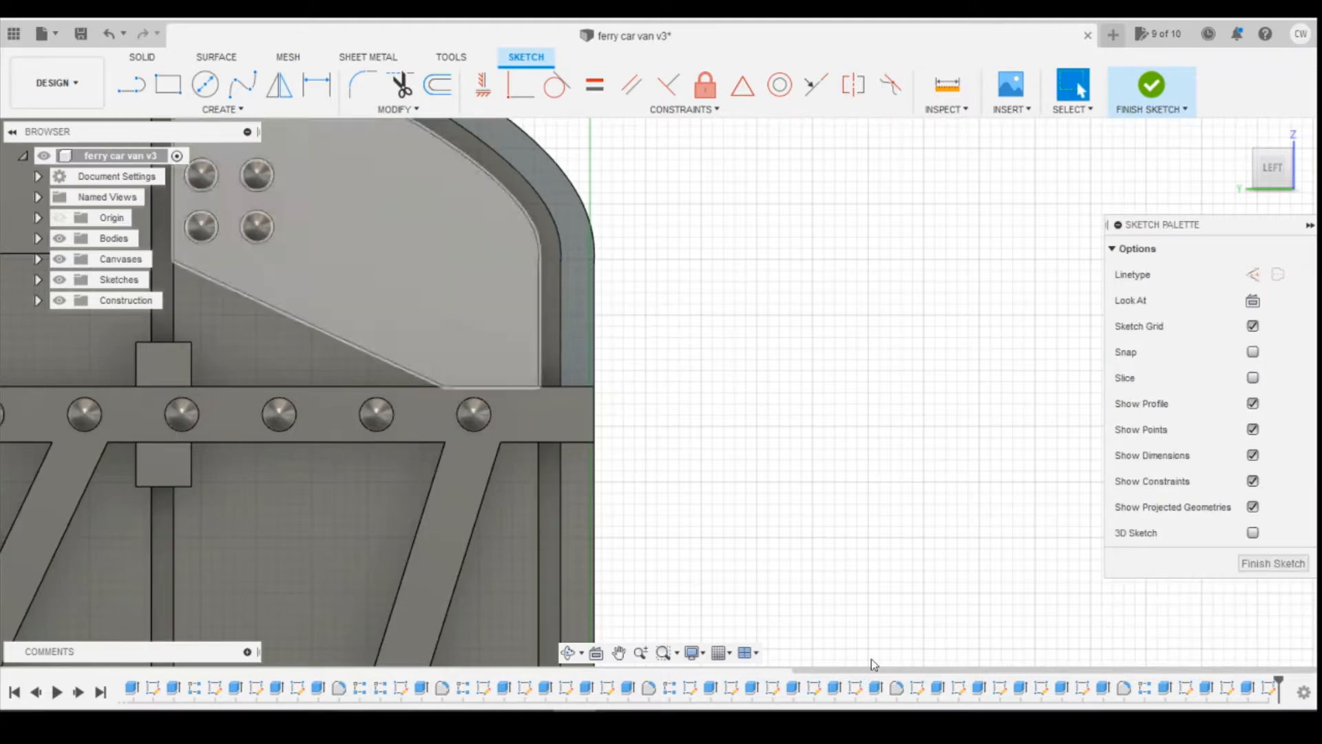
right_click(1274, 687)
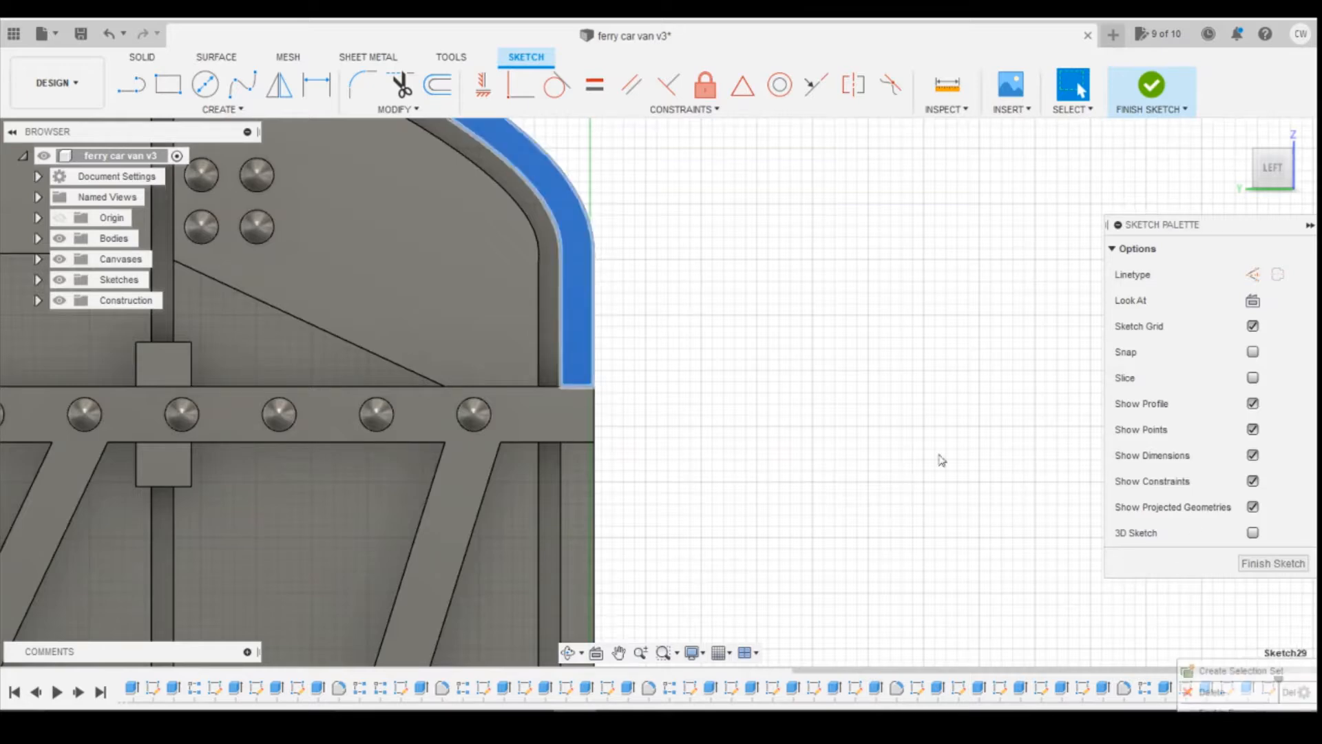
left_click(795, 471)
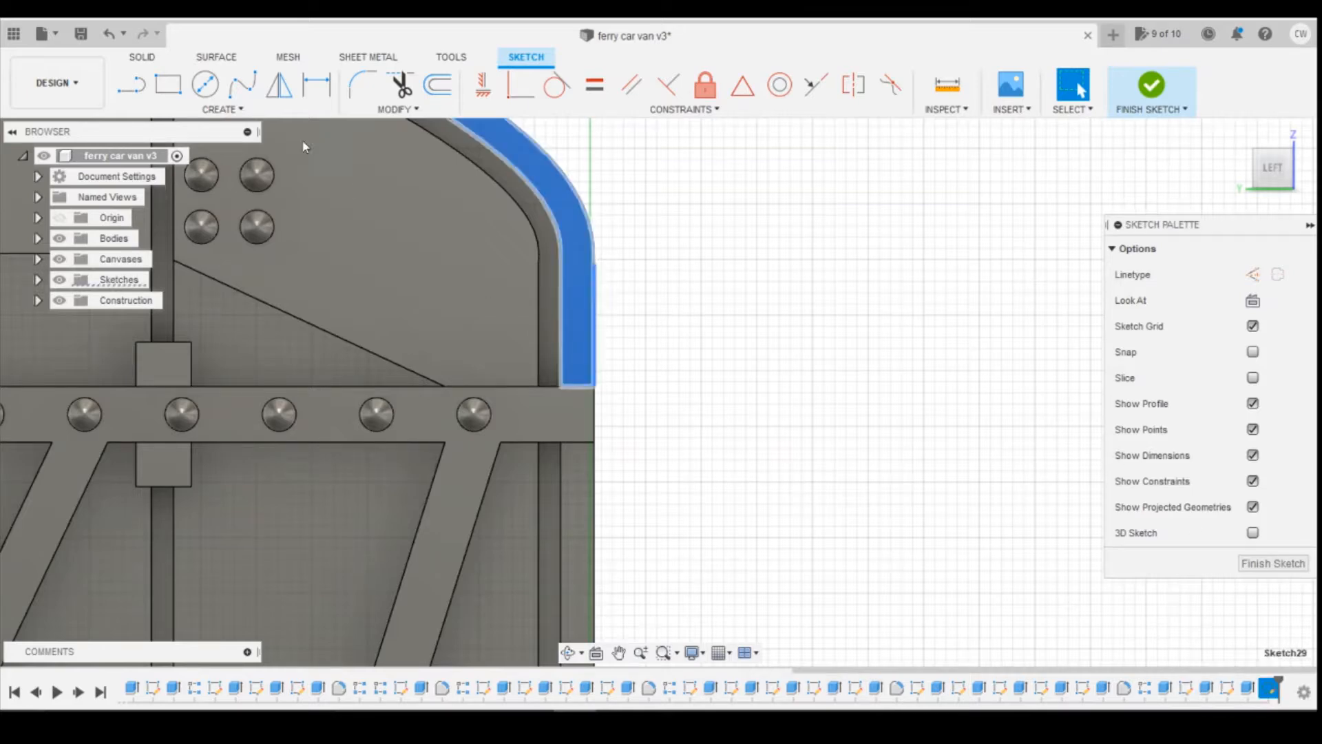
Step: Sketch a rectangle 0.7 mm high and 0.30 mm wide on the frame border, starting at its outer corner on the upper riveted strap
left_click(168, 86)
left_click(592, 386)
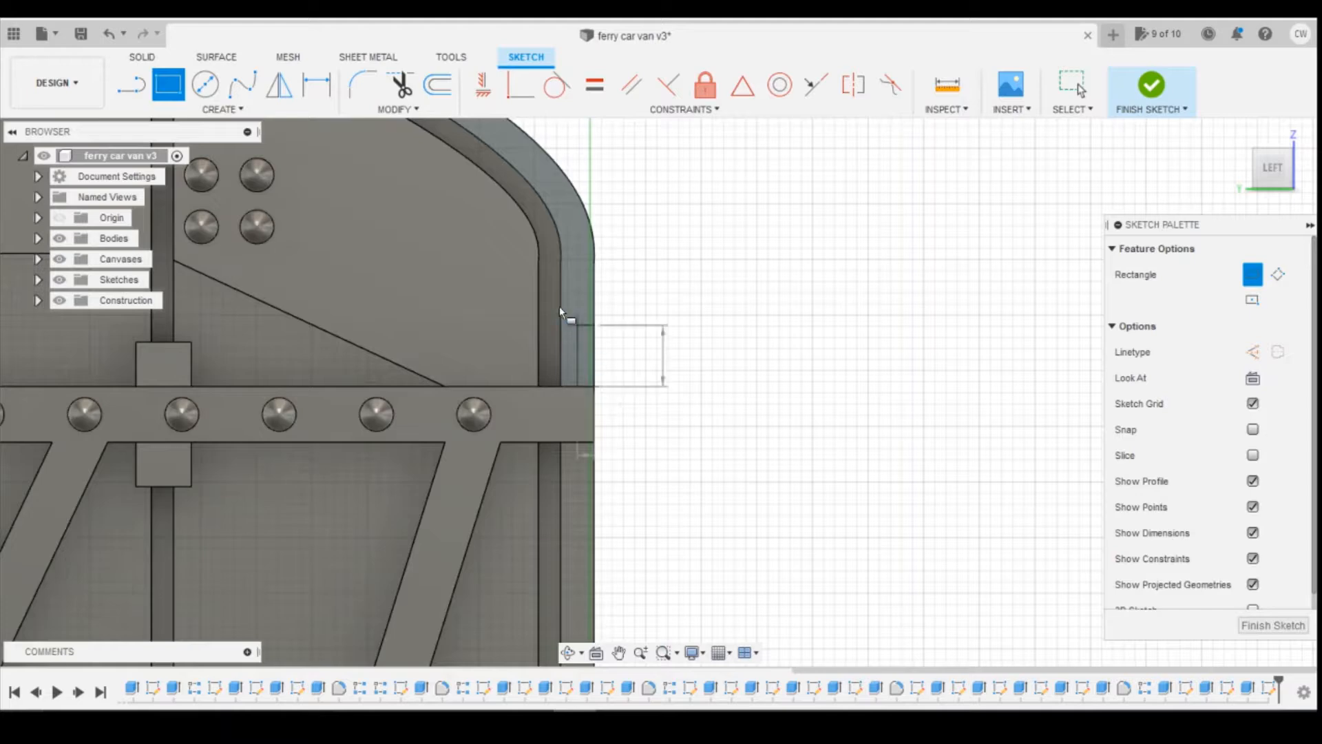
type("0.7")
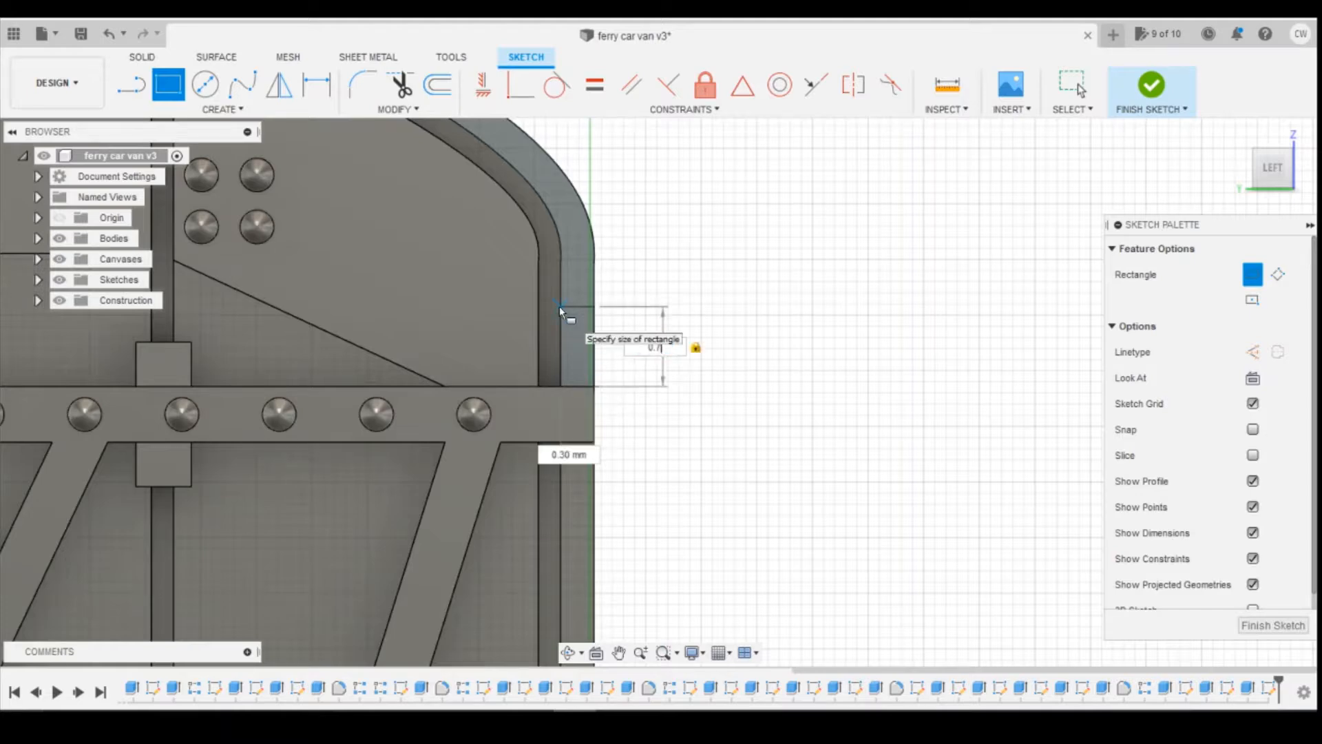
key("Tab")
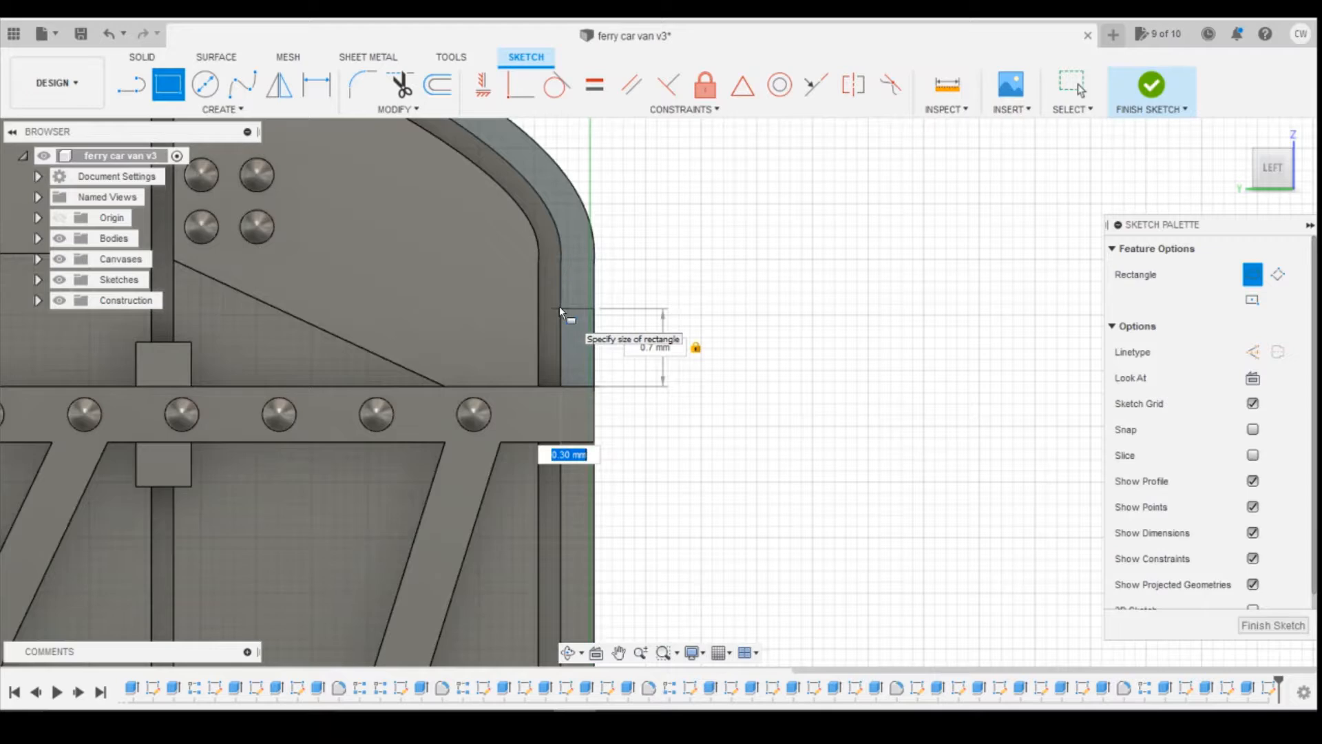
key("Return")
key("Escape")
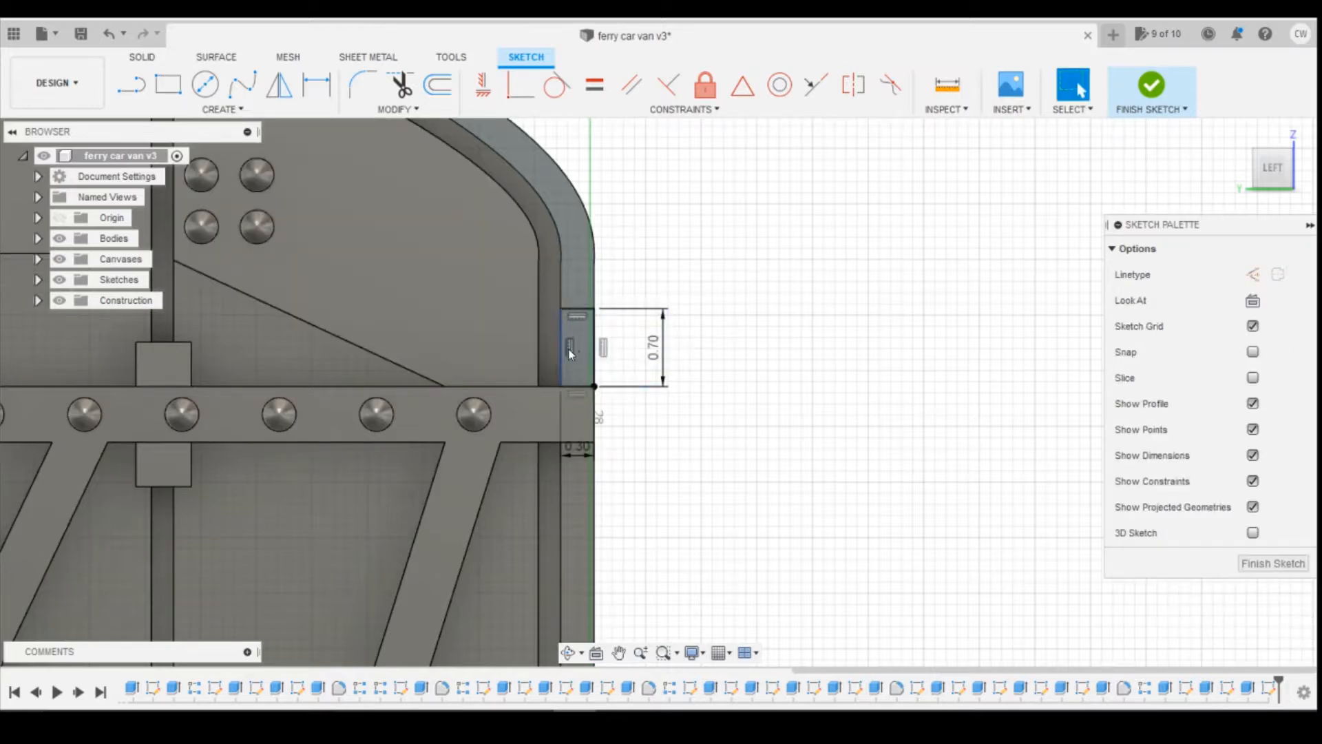
Step: Extrude the rectangle on the frame border by 0.15 mm
left_click(588, 356)
right_click(587, 351)
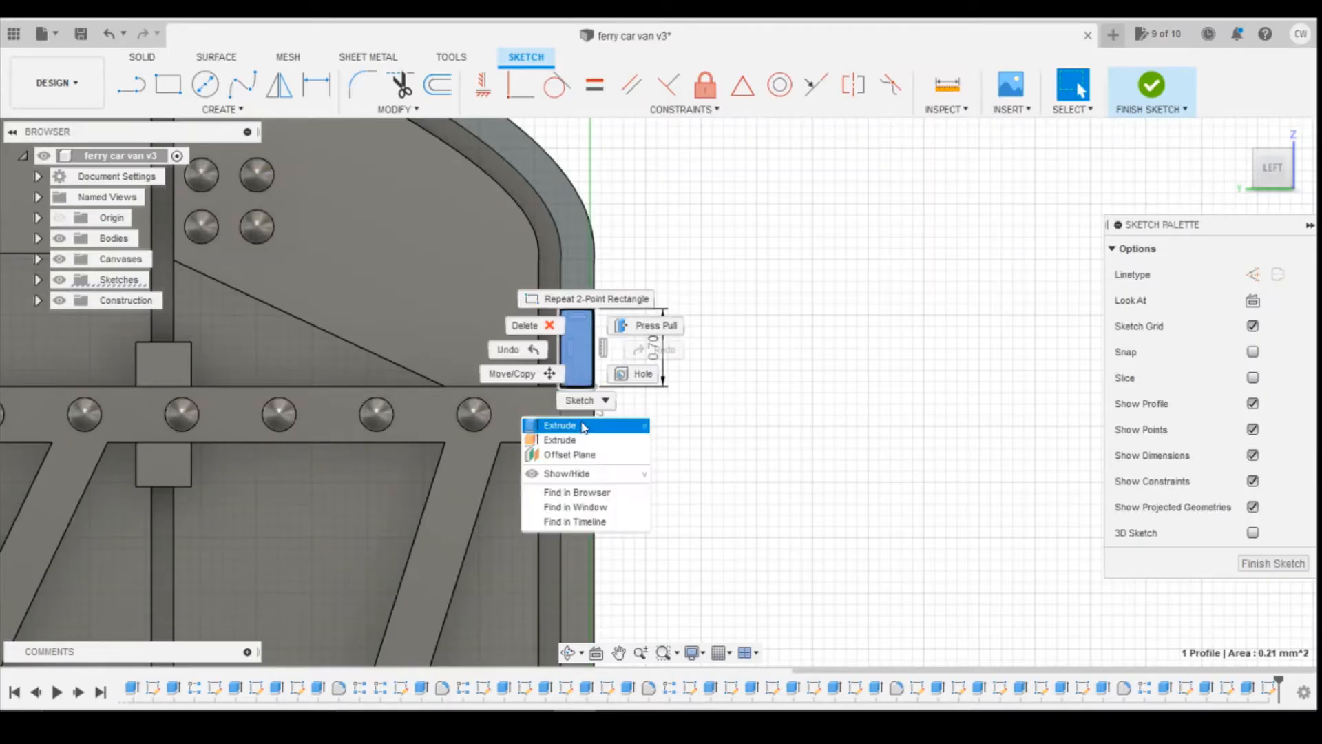
left_click(588, 423)
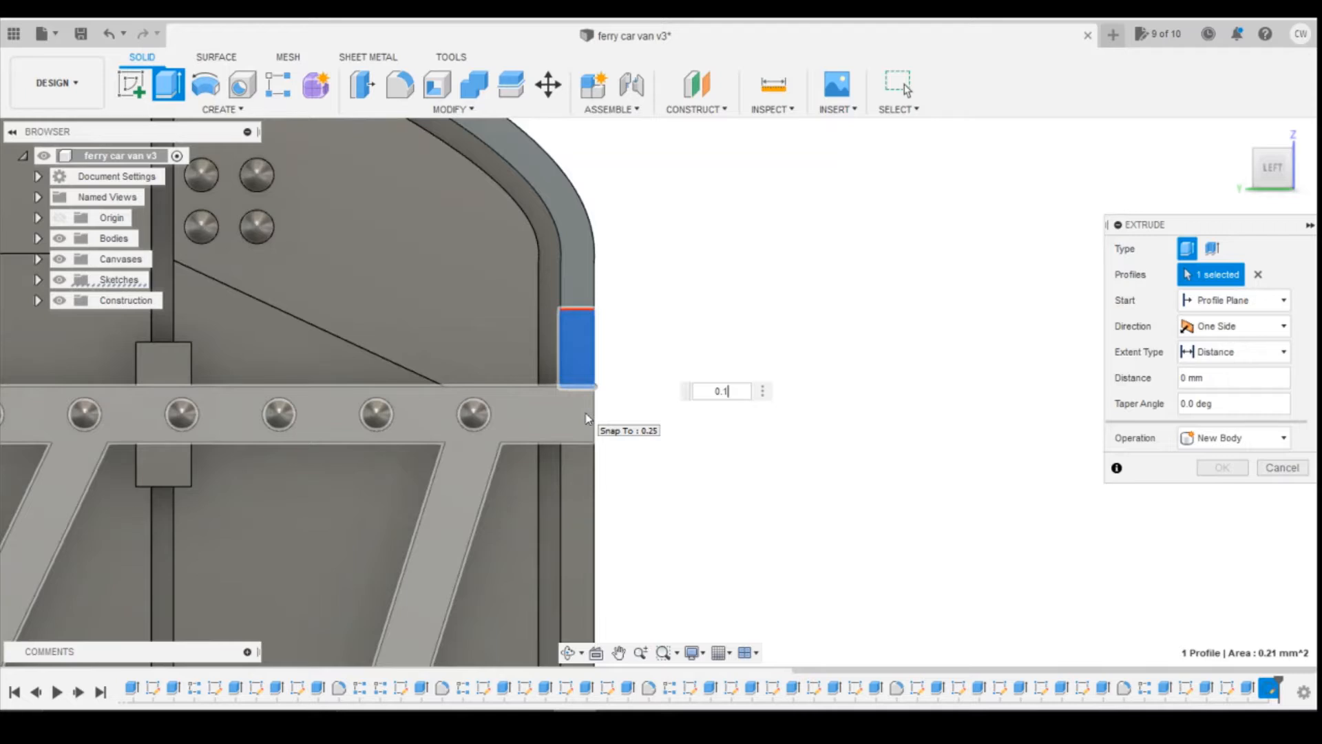
key("Return")
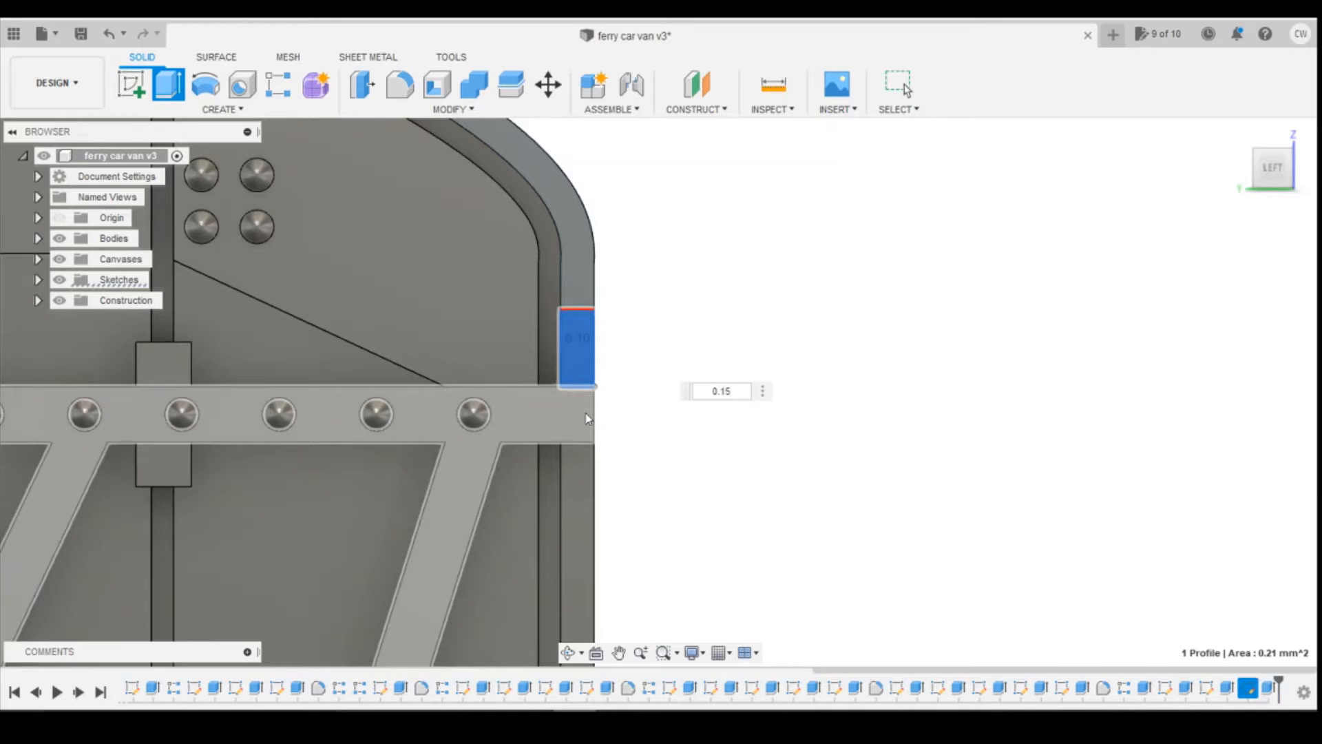
Step: Sketch a 0.30 by 0.35 mm rectangle over the lower half of the small raised block's face
left_click(131, 85)
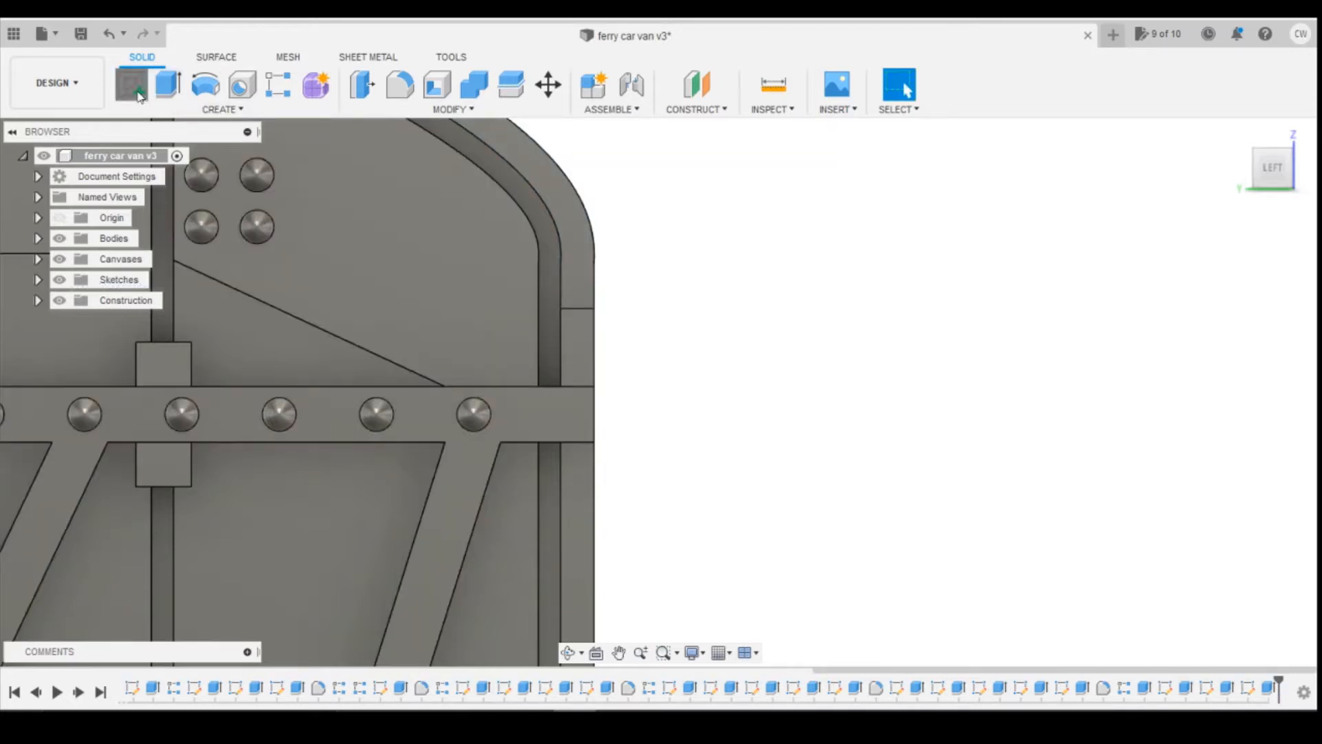
left_click(557, 348)
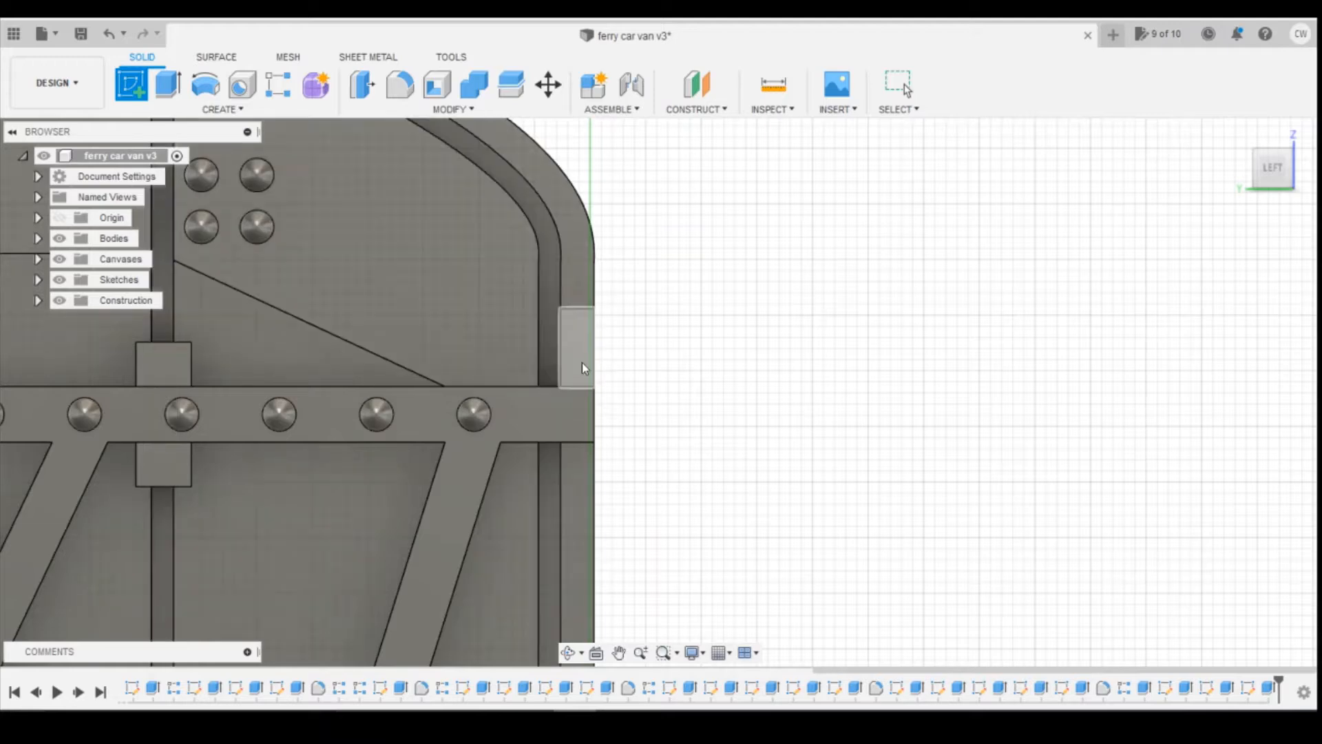
left_click(581, 362)
left_click(167, 84)
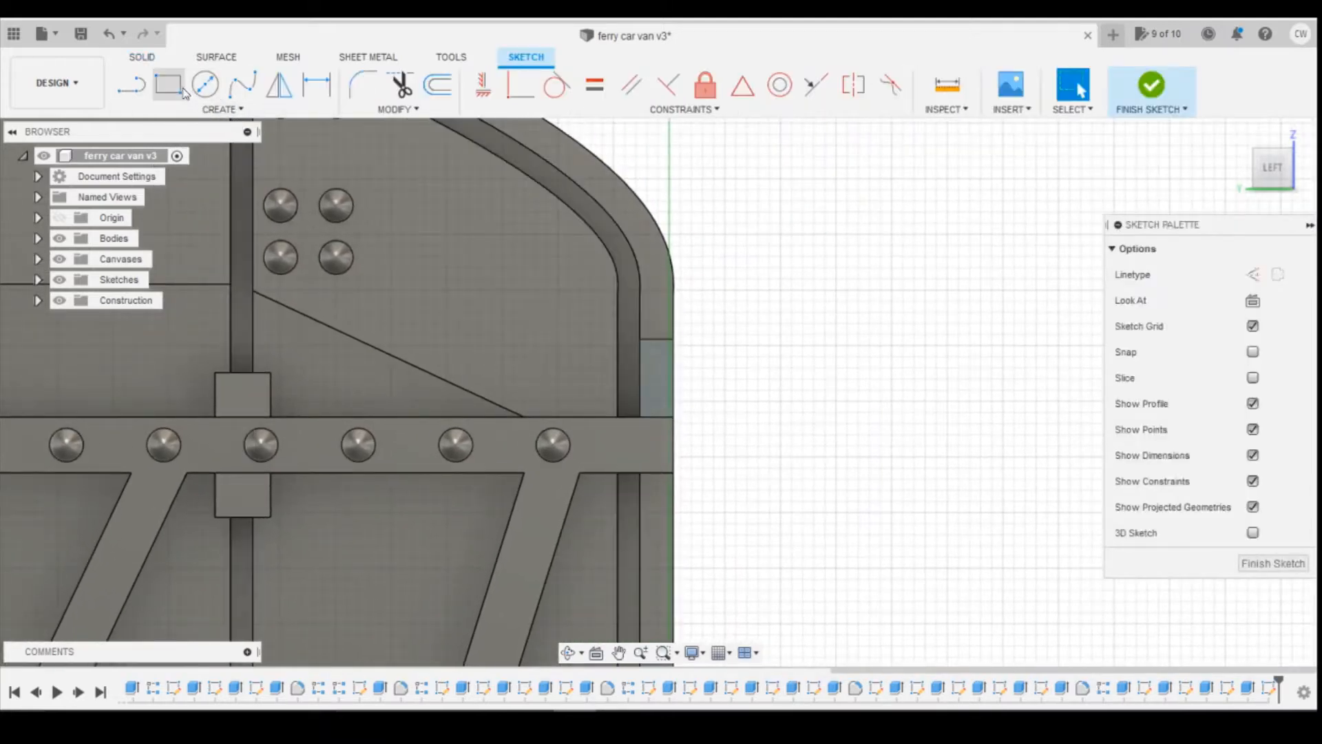
left_click(674, 417)
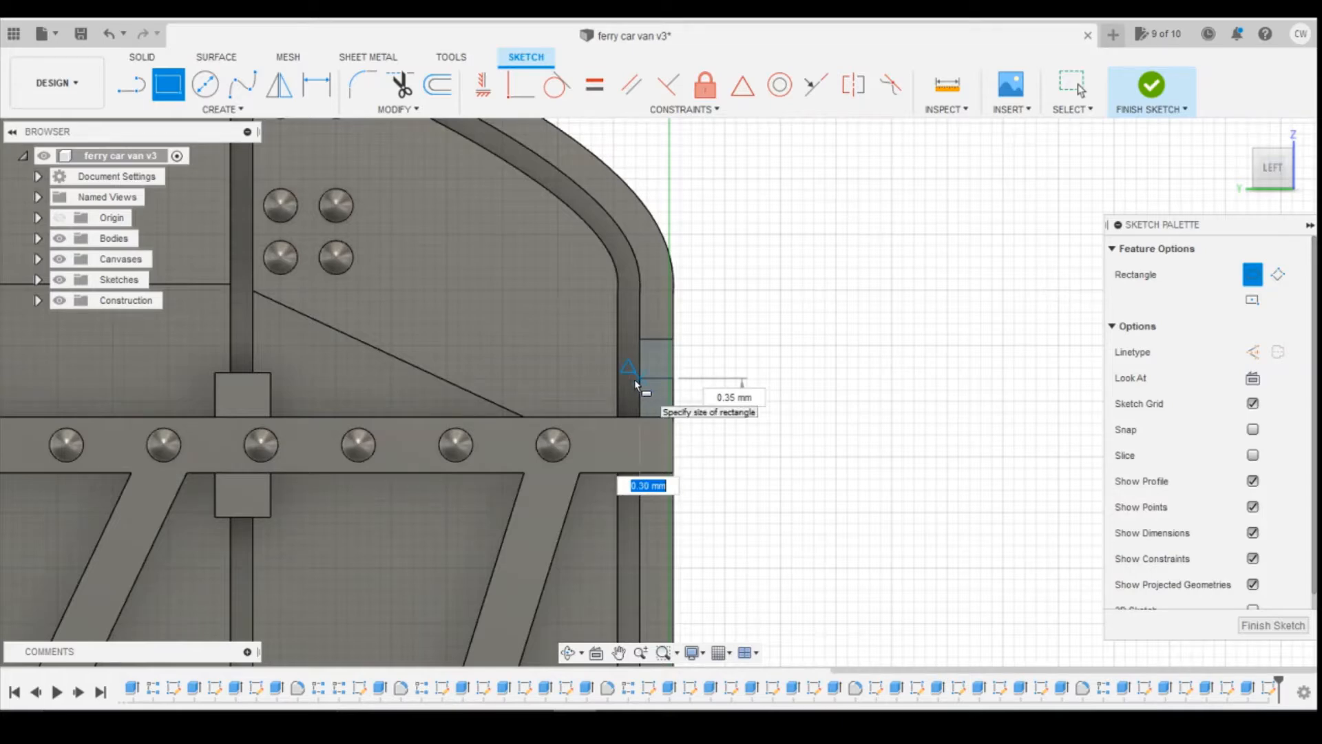
left_click(635, 379)
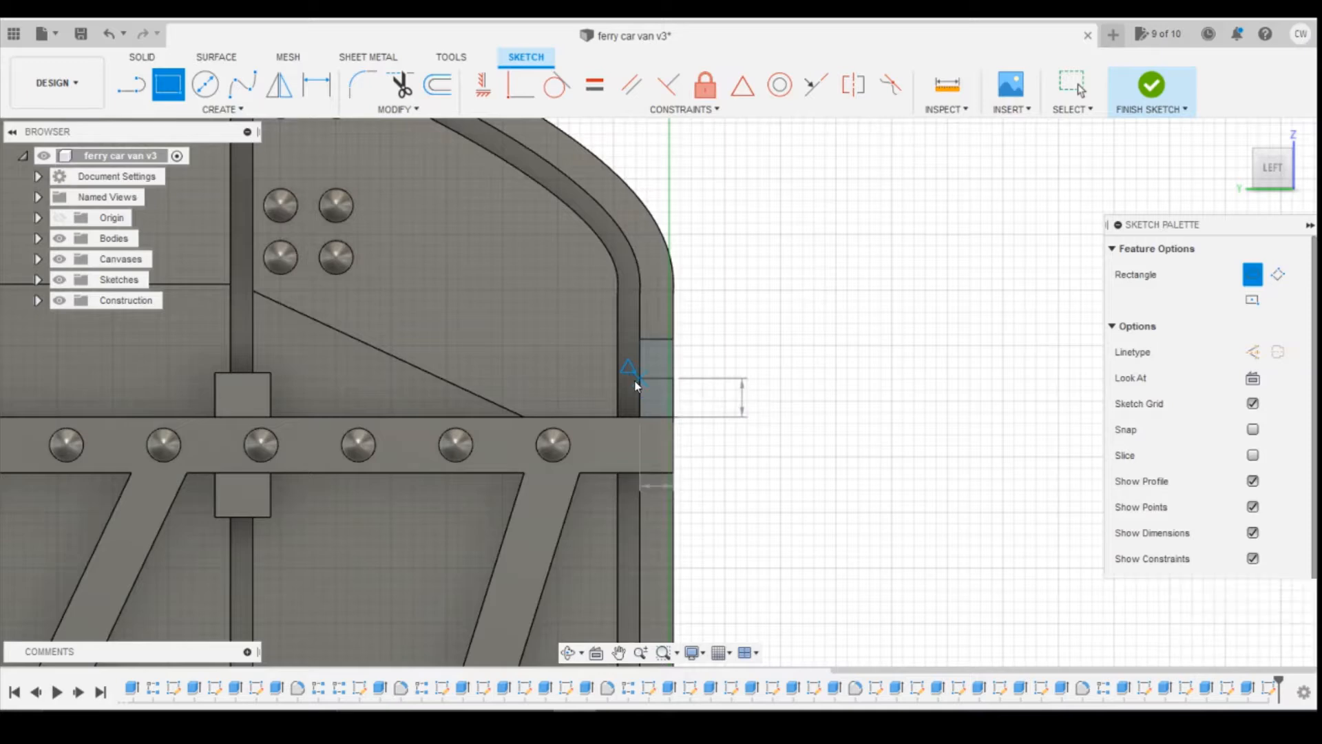
Step: Extrude the lower-half rectangle outward 0.40 mm as a Join
key("Escape")
left_click(665, 409)
right_click(665, 409)
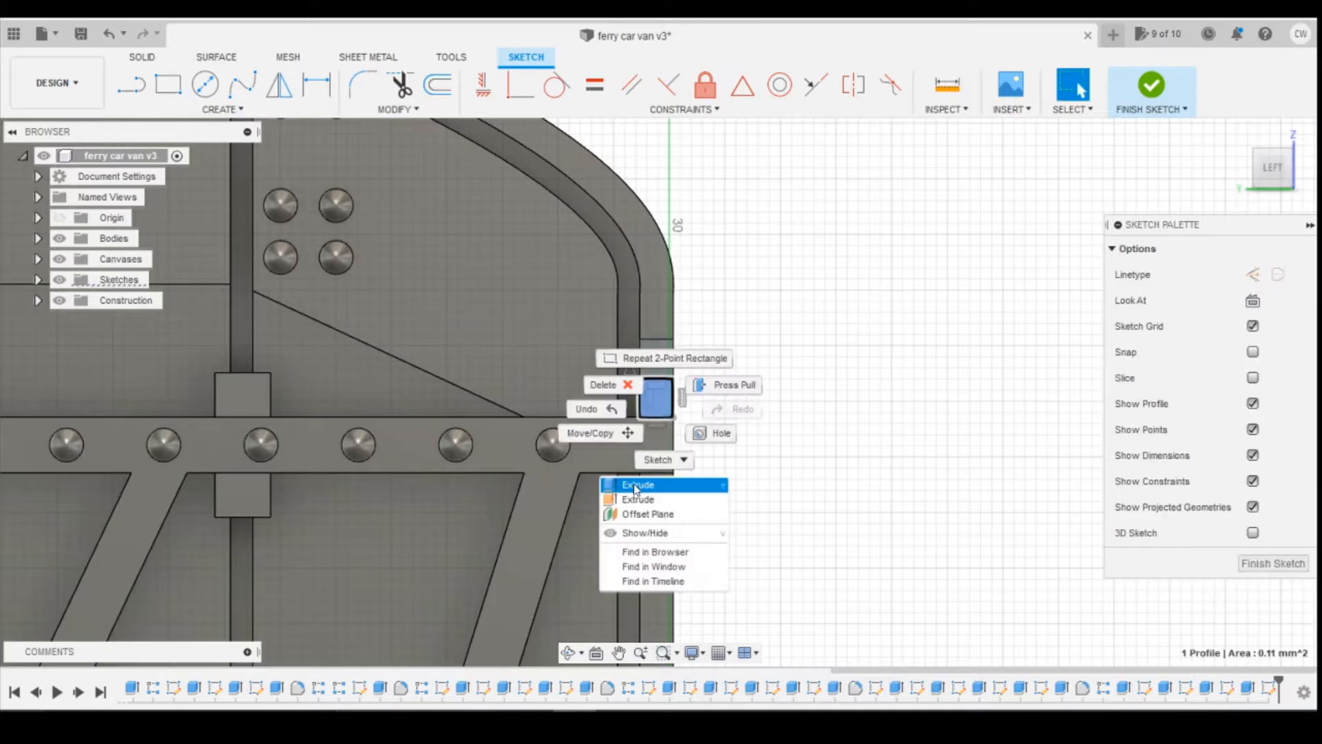
left_click(635, 484)
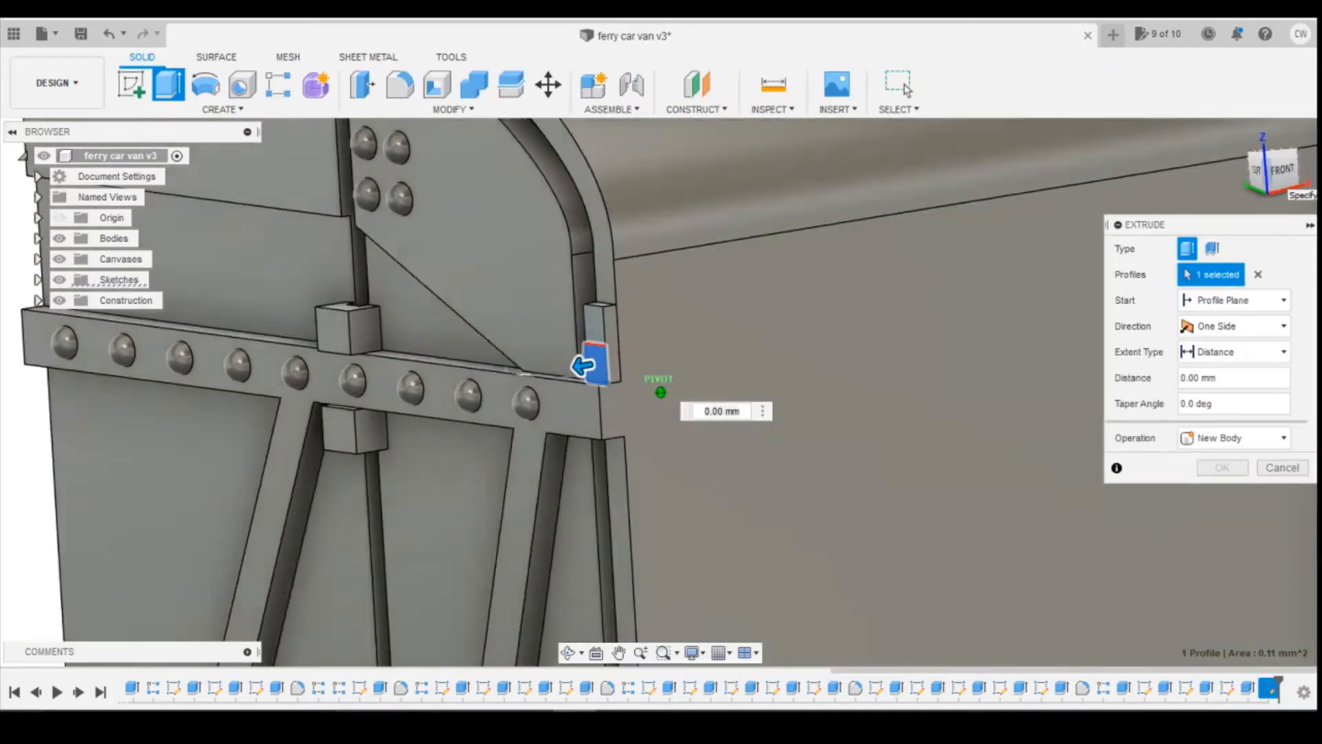
left_click_drag(589, 372, 550, 375)
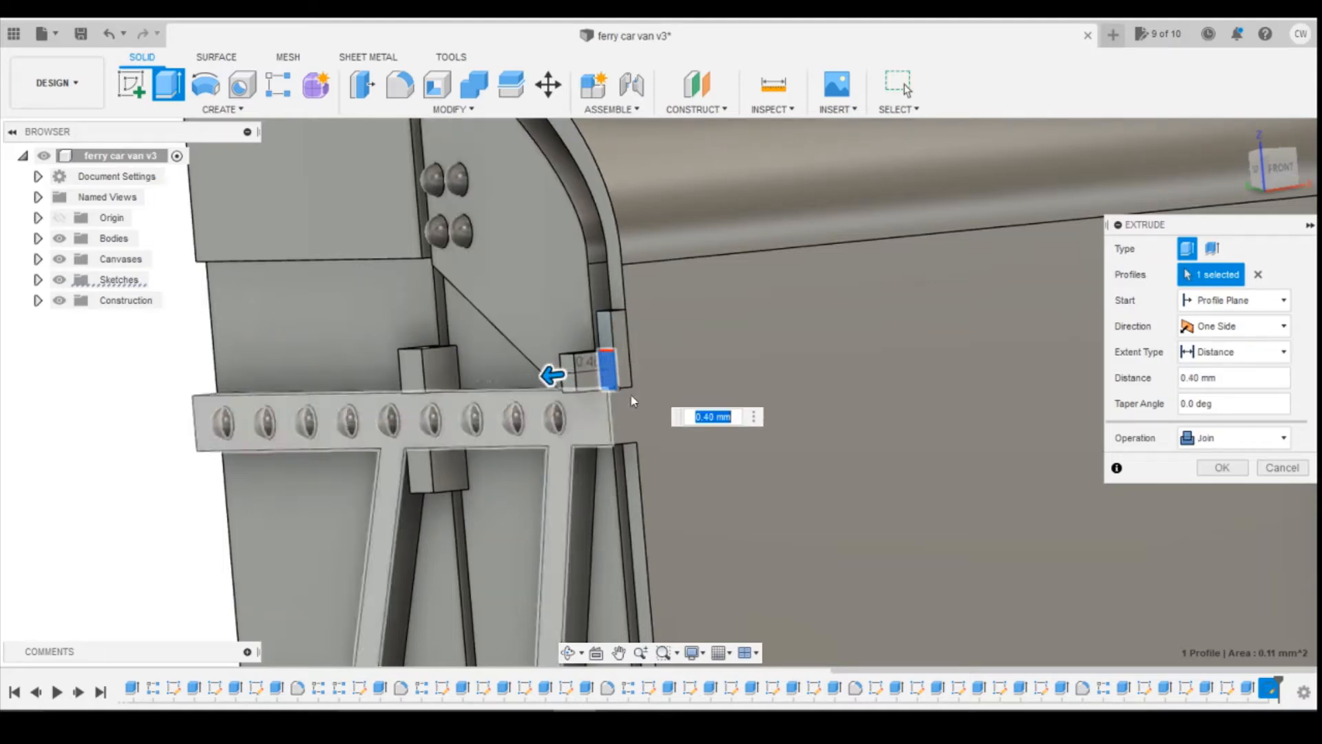
left_click(1219, 468)
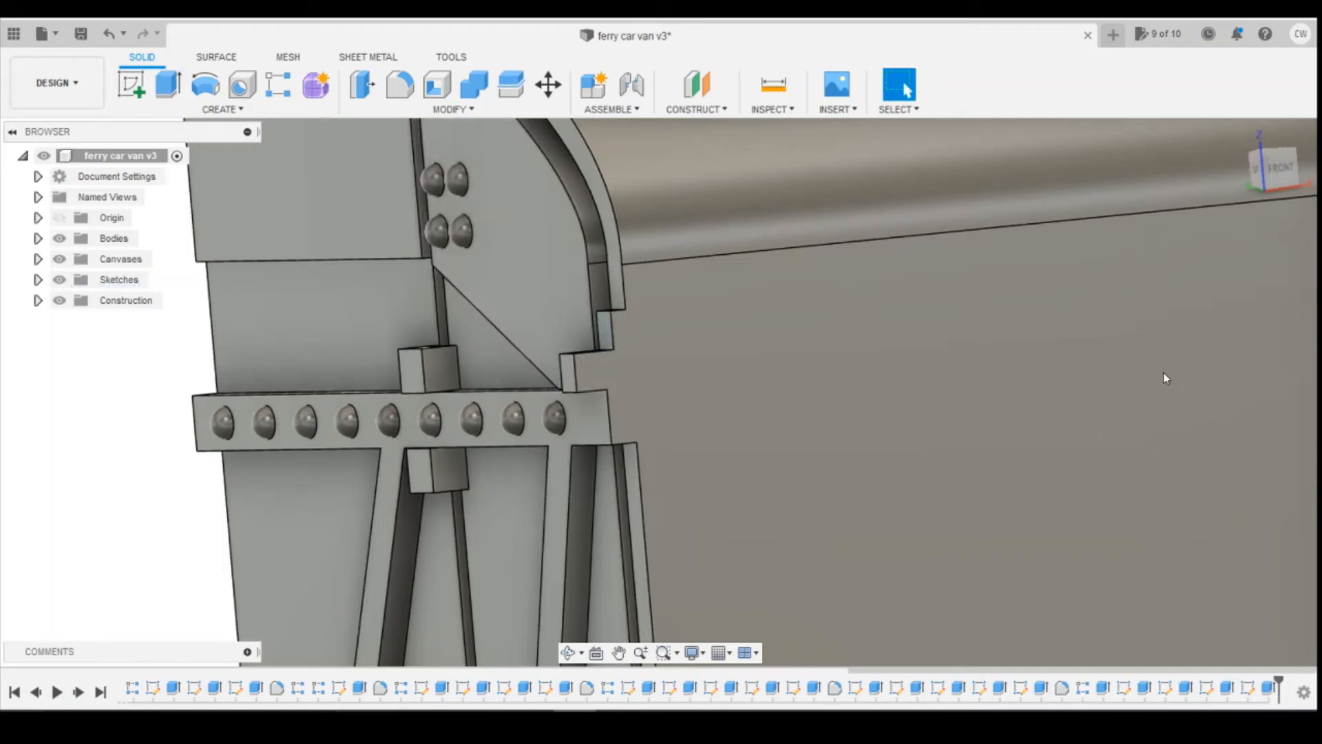
Step: Construct a midplane between the upper and lower faces of the upper riveted strap
mouse_move(1263, 165)
left_mouse_down()
mouse_move(1301, 158)
mouse_move(1284, 154)
mouse_move(1298, 166)
left_mouse_up()
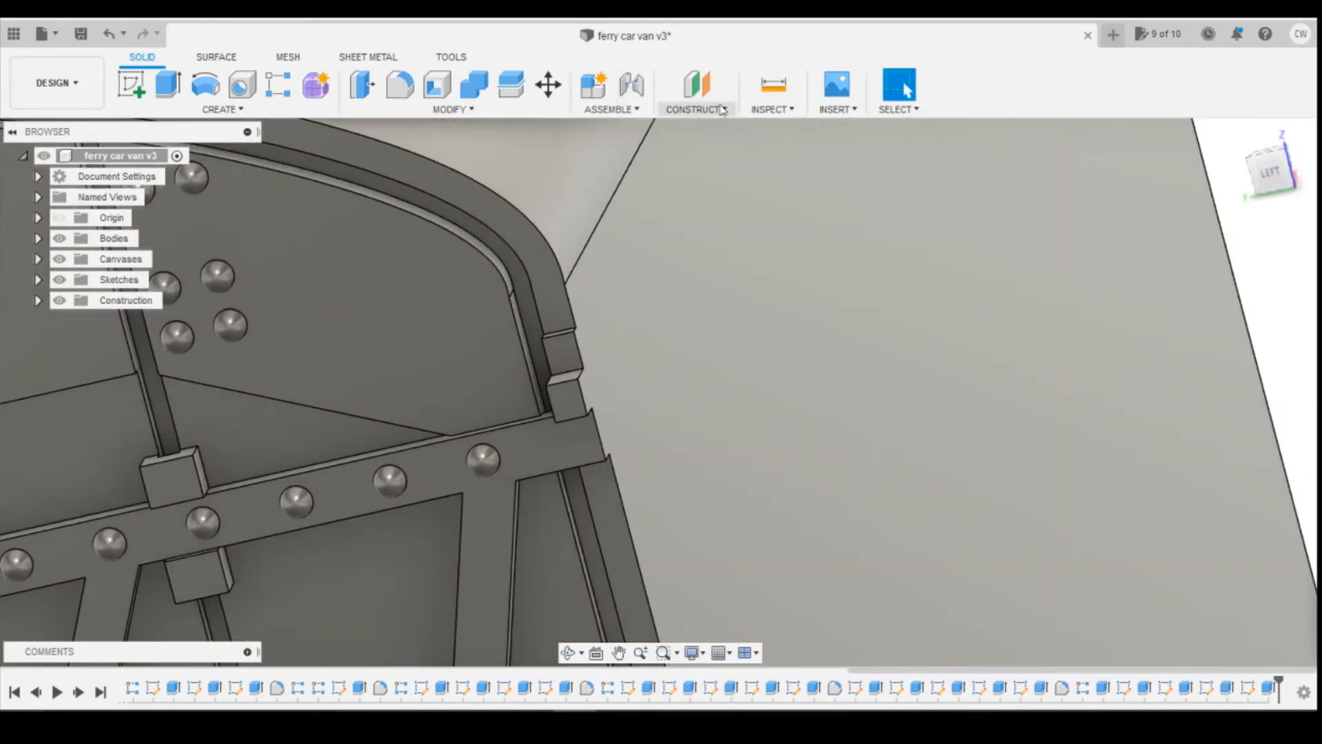
left_click(700, 85)
left_click(723, 110)
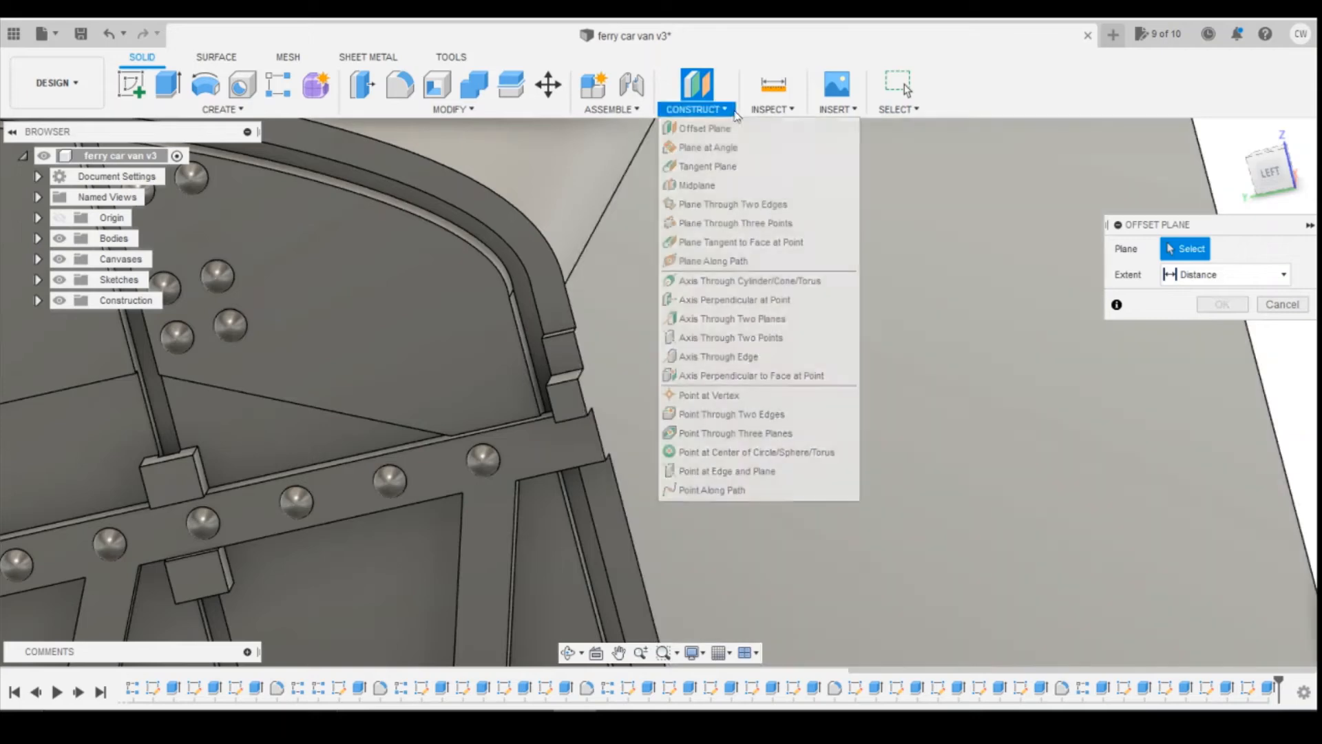
left_click(696, 186)
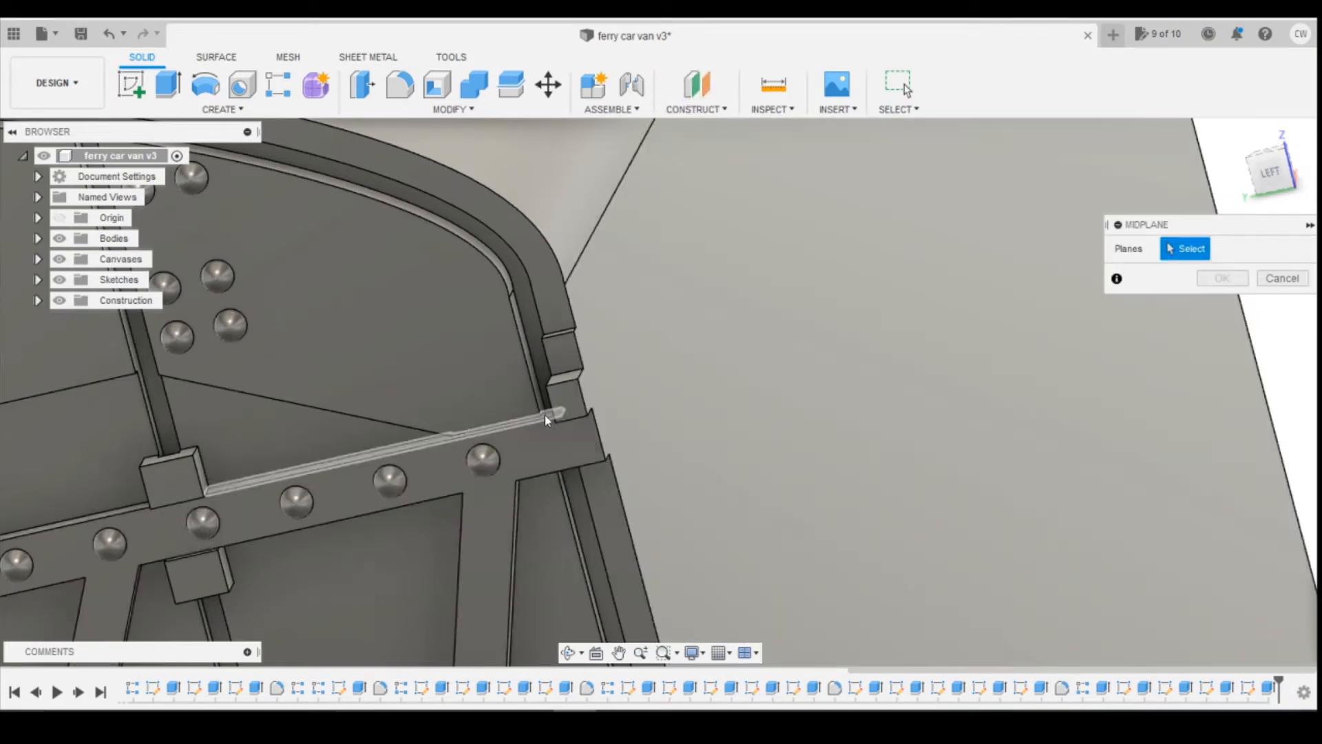
left_click(548, 419)
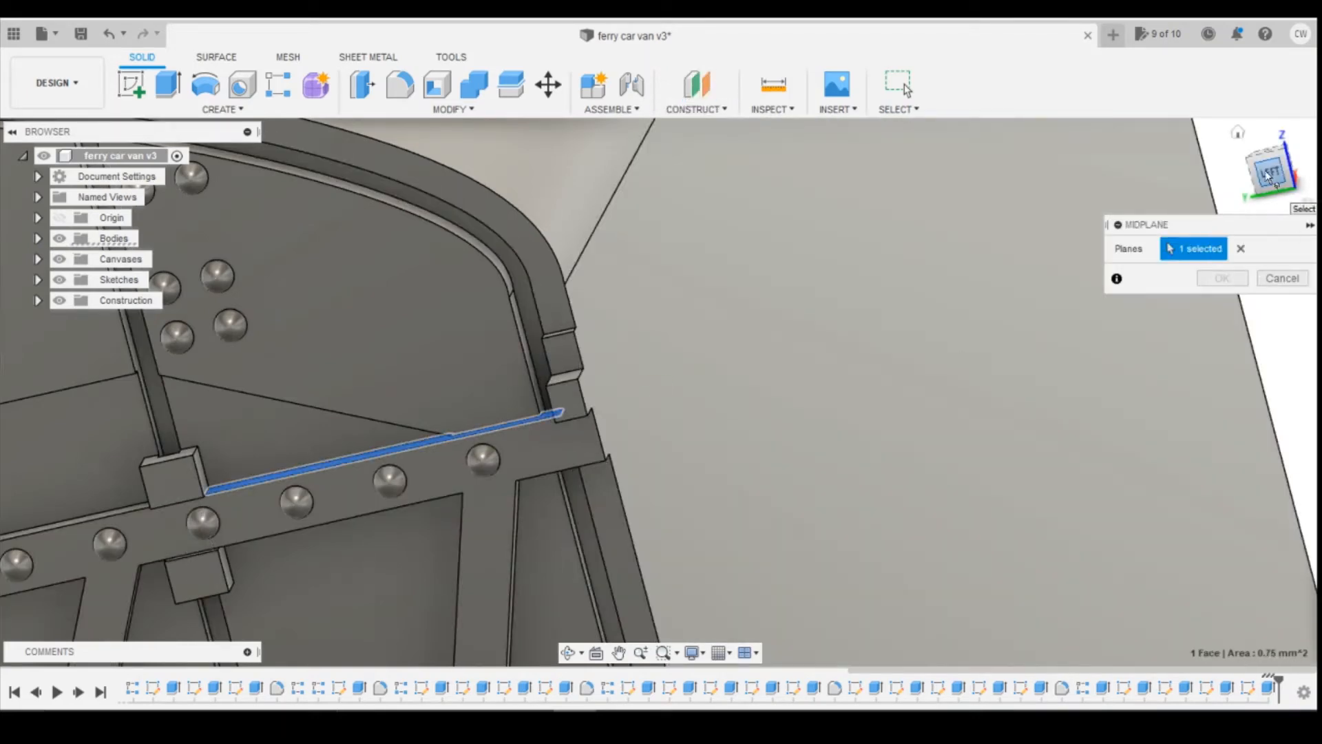
left_click_drag(1266, 172, 1267, 143)
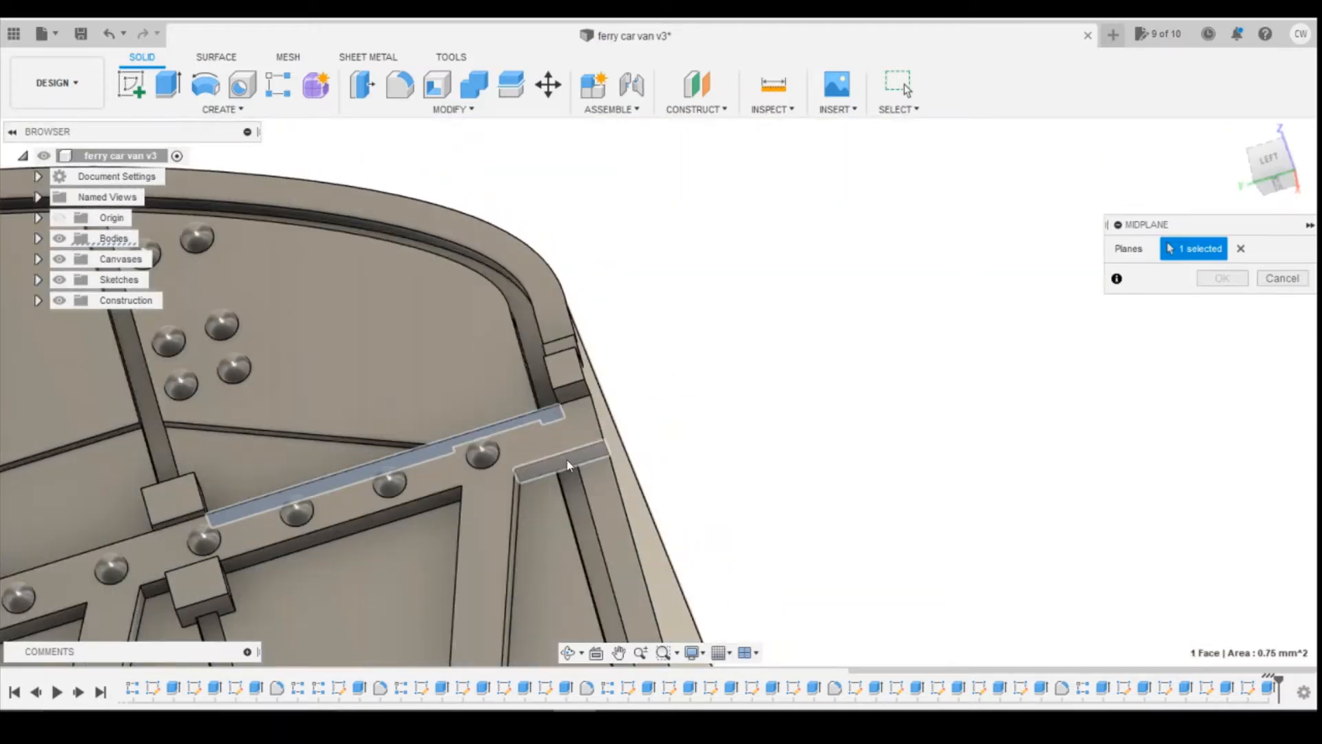
left_click(569, 465)
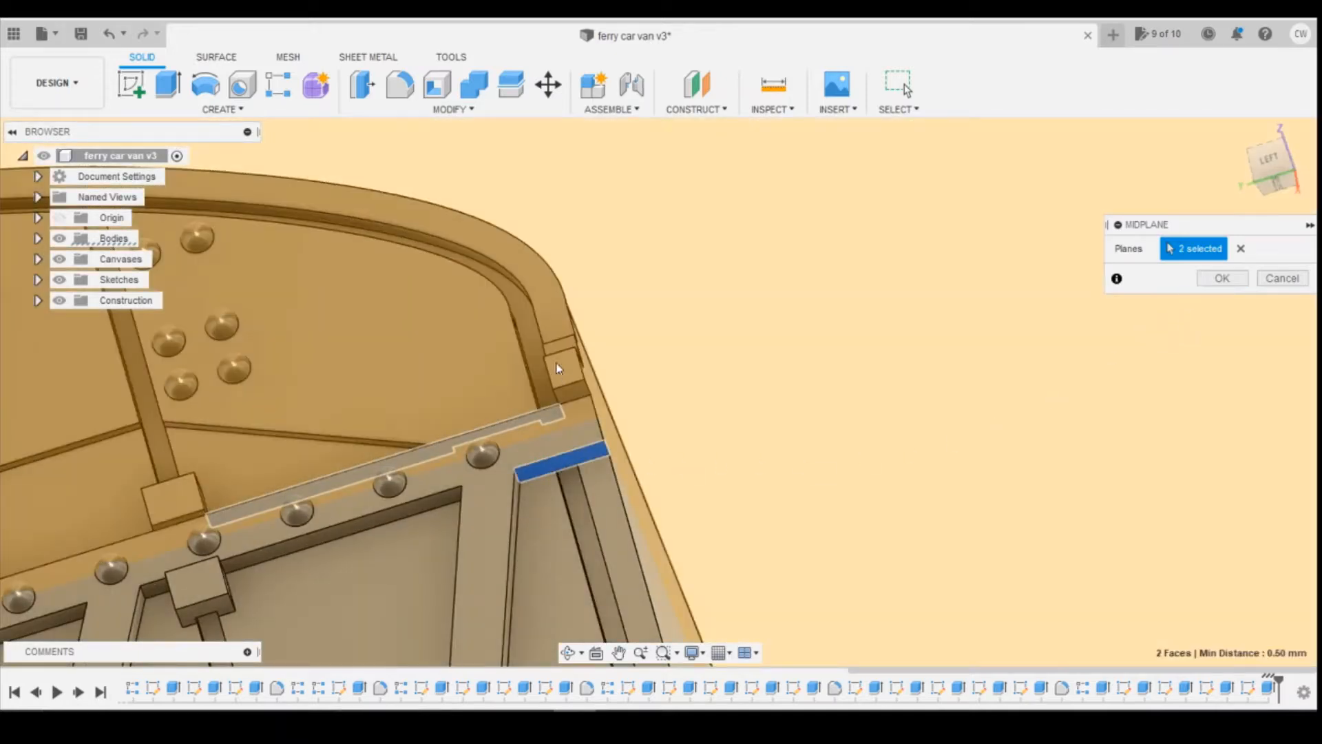
left_click(1225, 283)
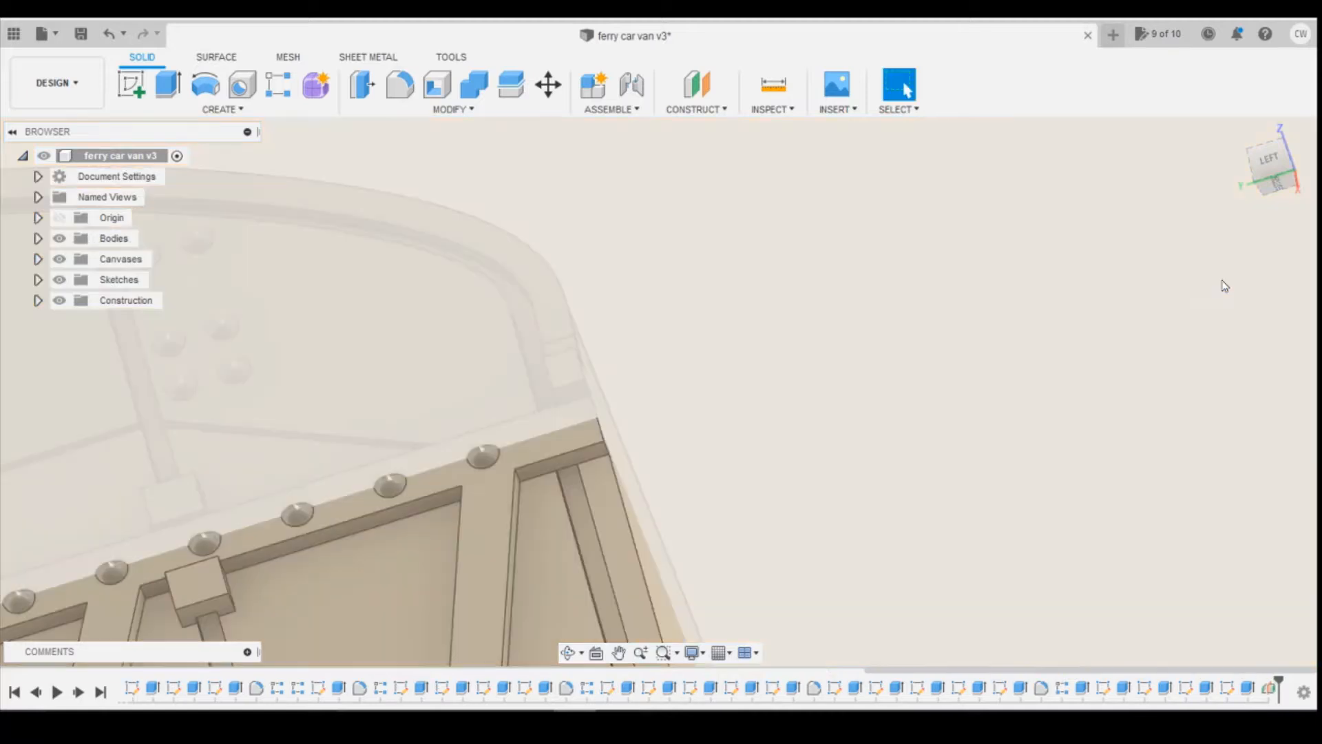
Step: Sketch a 0.3 mm diameter circle centred on the exposed upper half of the small bracket's face
left_click(1268, 158)
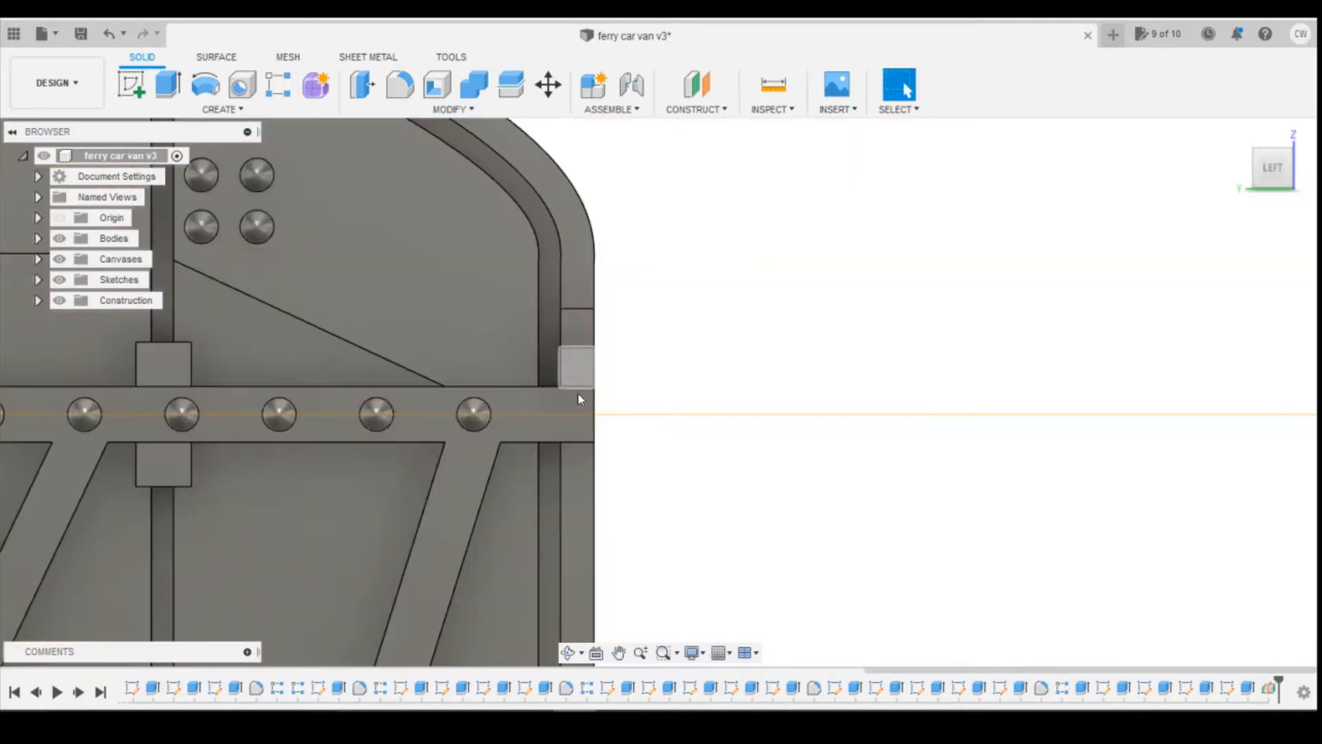
left_click(131, 84)
left_click(581, 331)
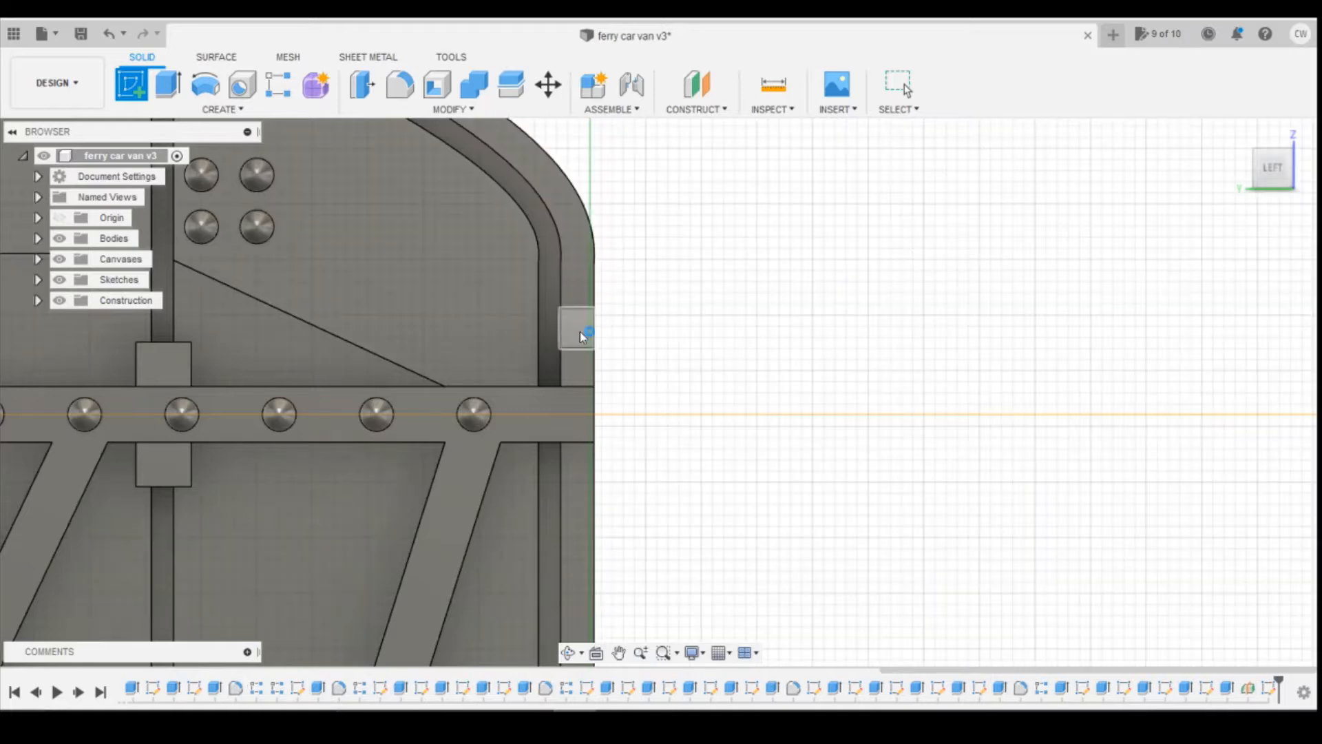
left_click(206, 84)
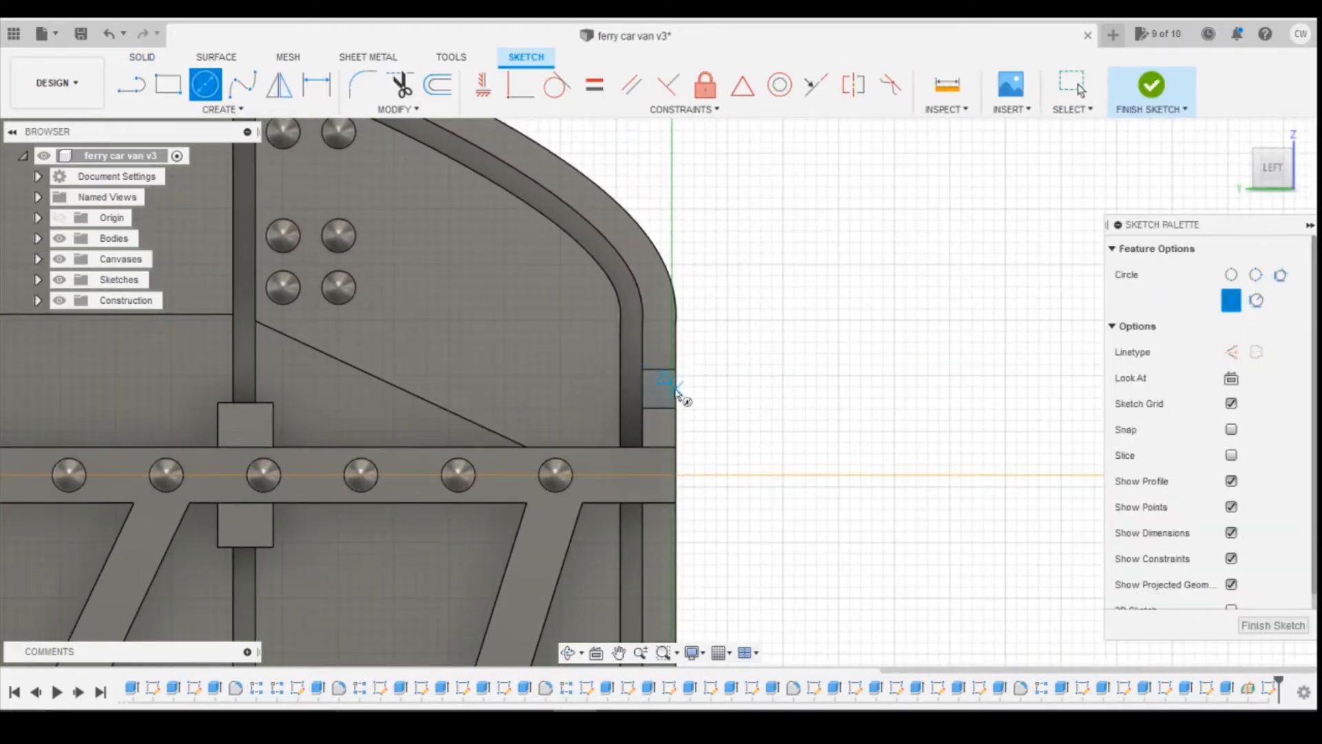
left_click(661, 388)
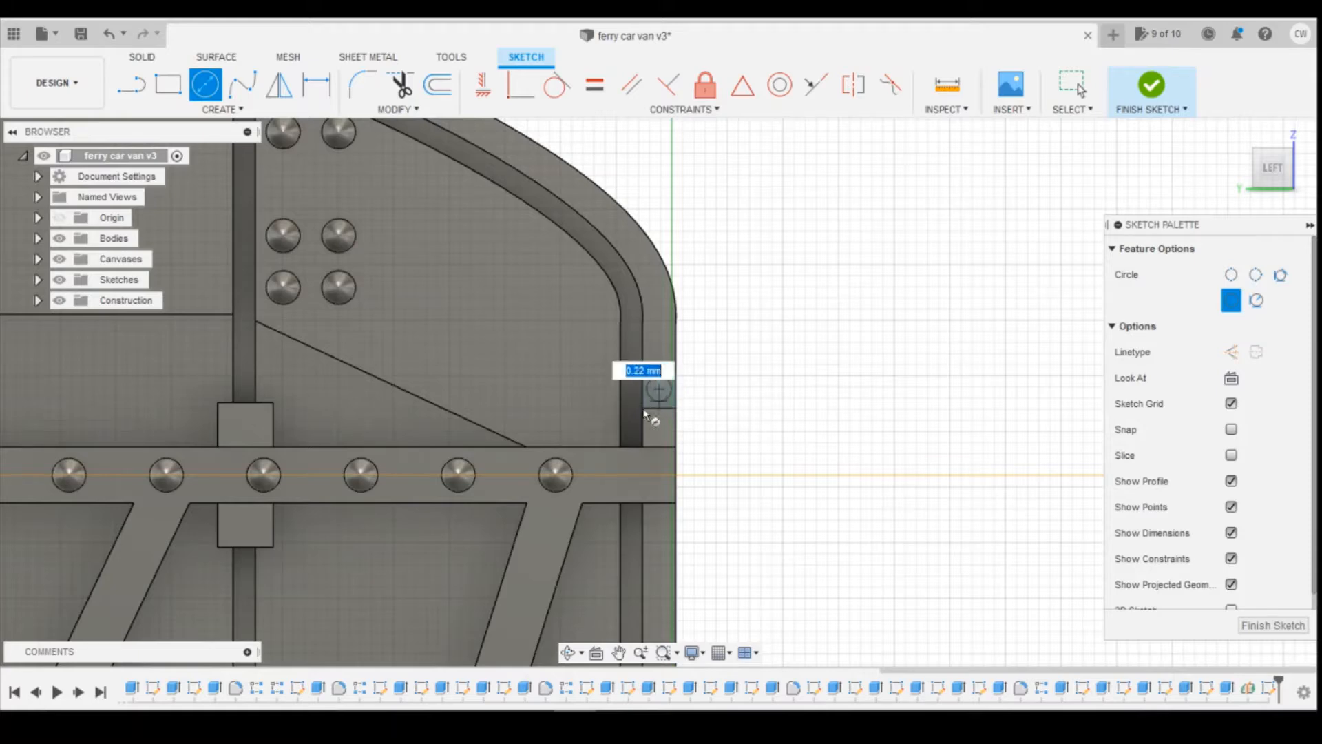
type("0.3")
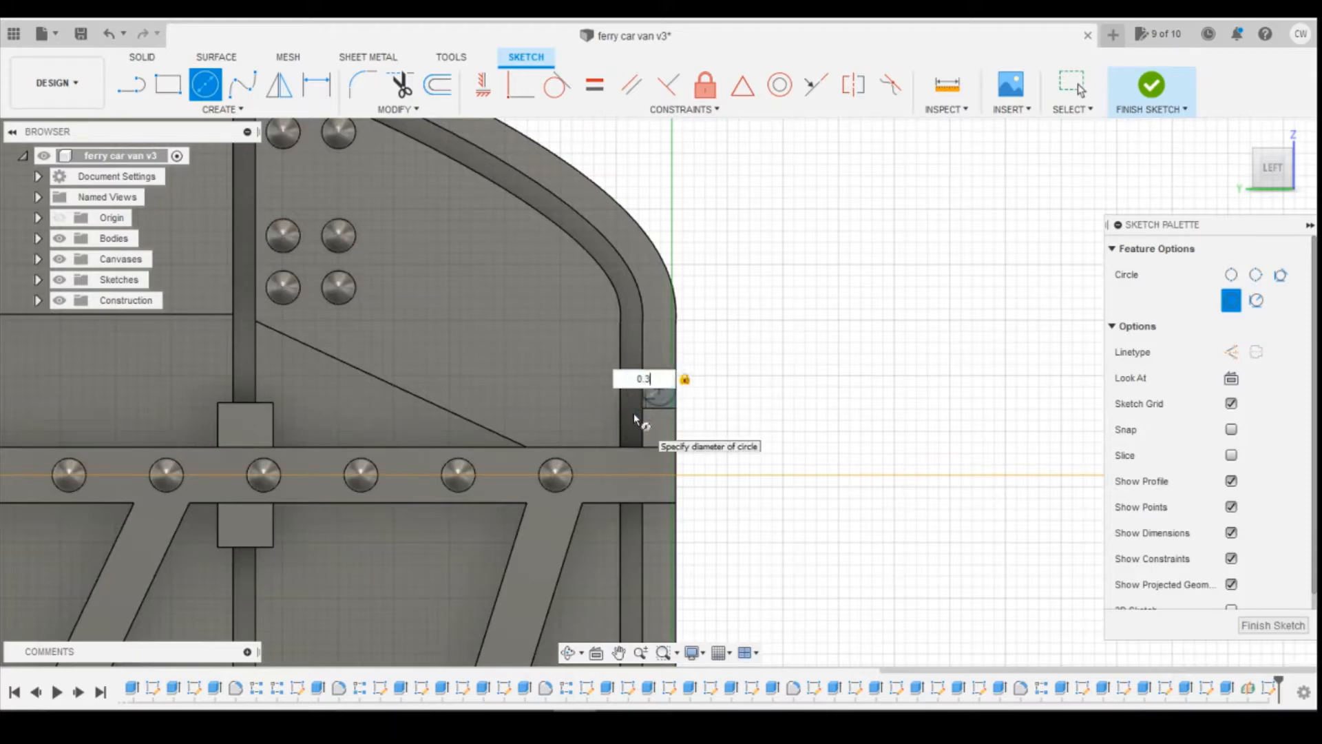
key("Return")
key("Escape")
scroll(671, 385, "up", 1)
scroll(671, 385, "up", 2)
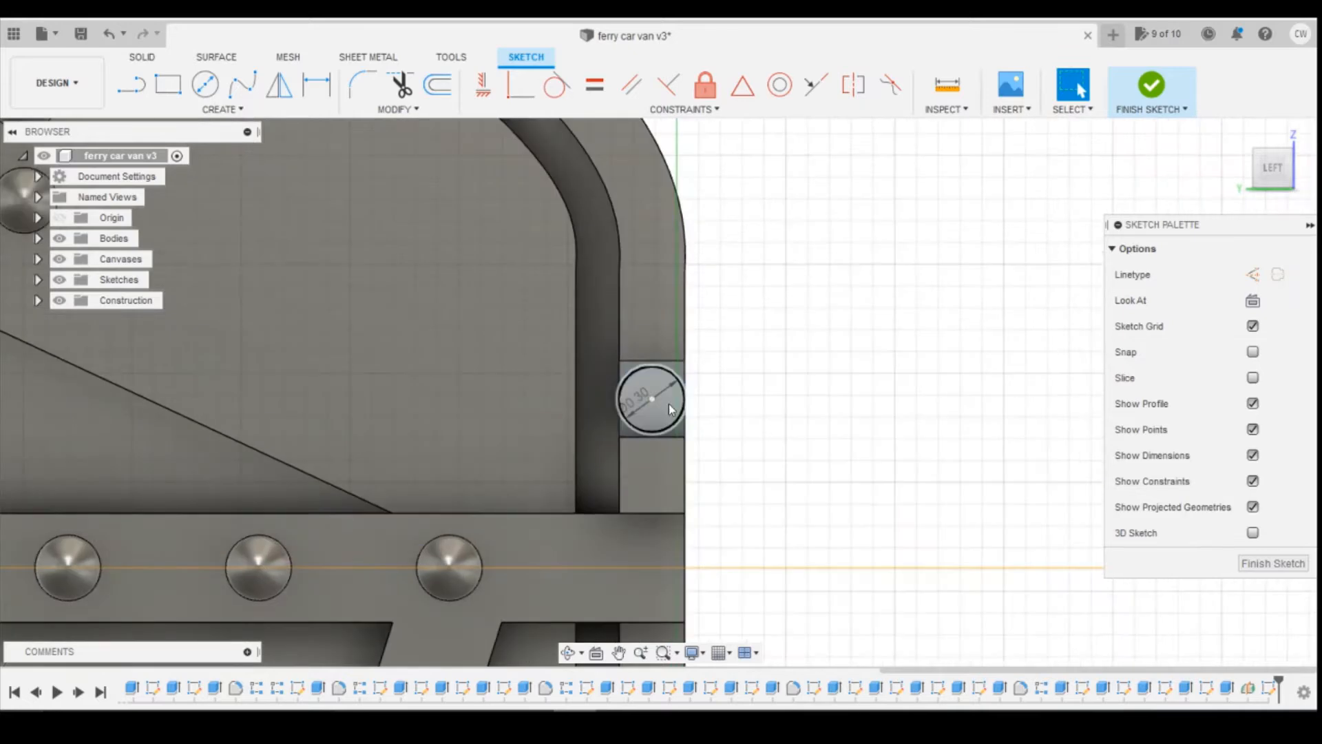
Step: Extrude the circle on the bracket's upper half by 0.05 mm
left_click(668, 404)
right_click(668, 403)
left_click(659, 478)
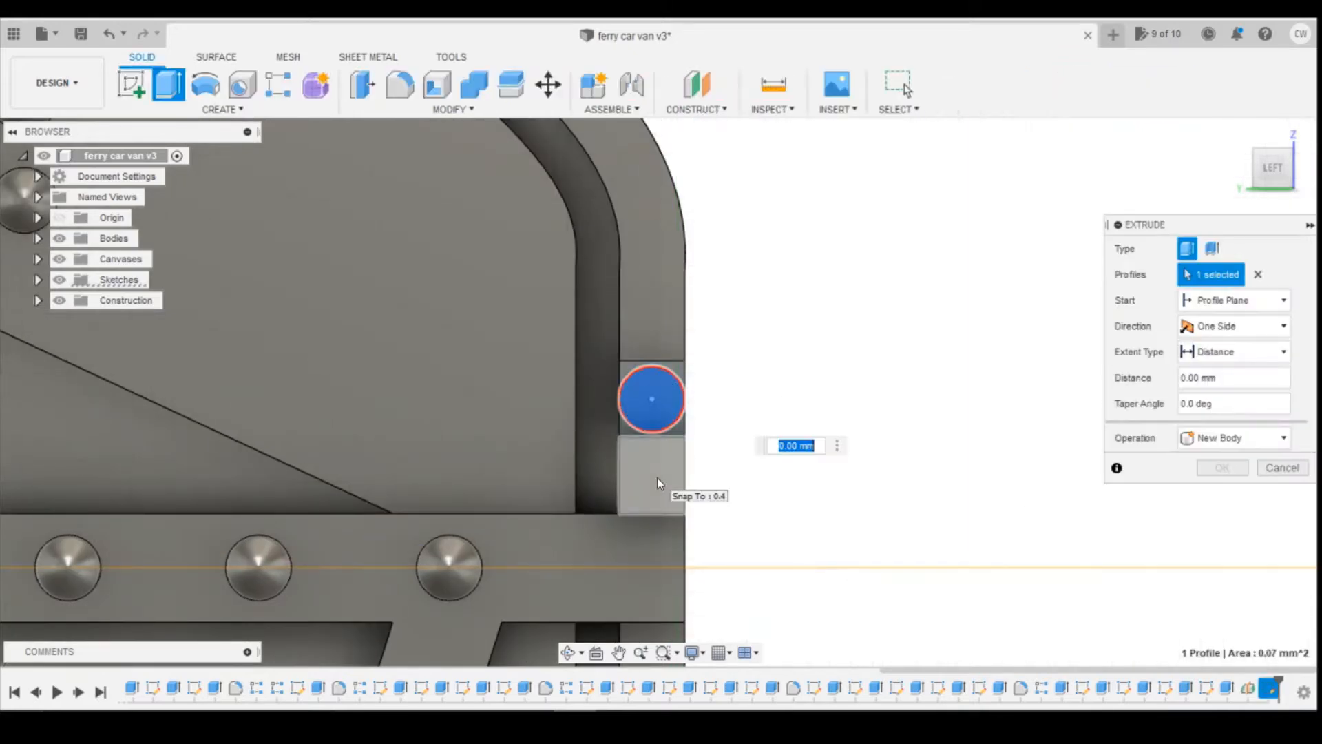
type("0.05")
key("Return")
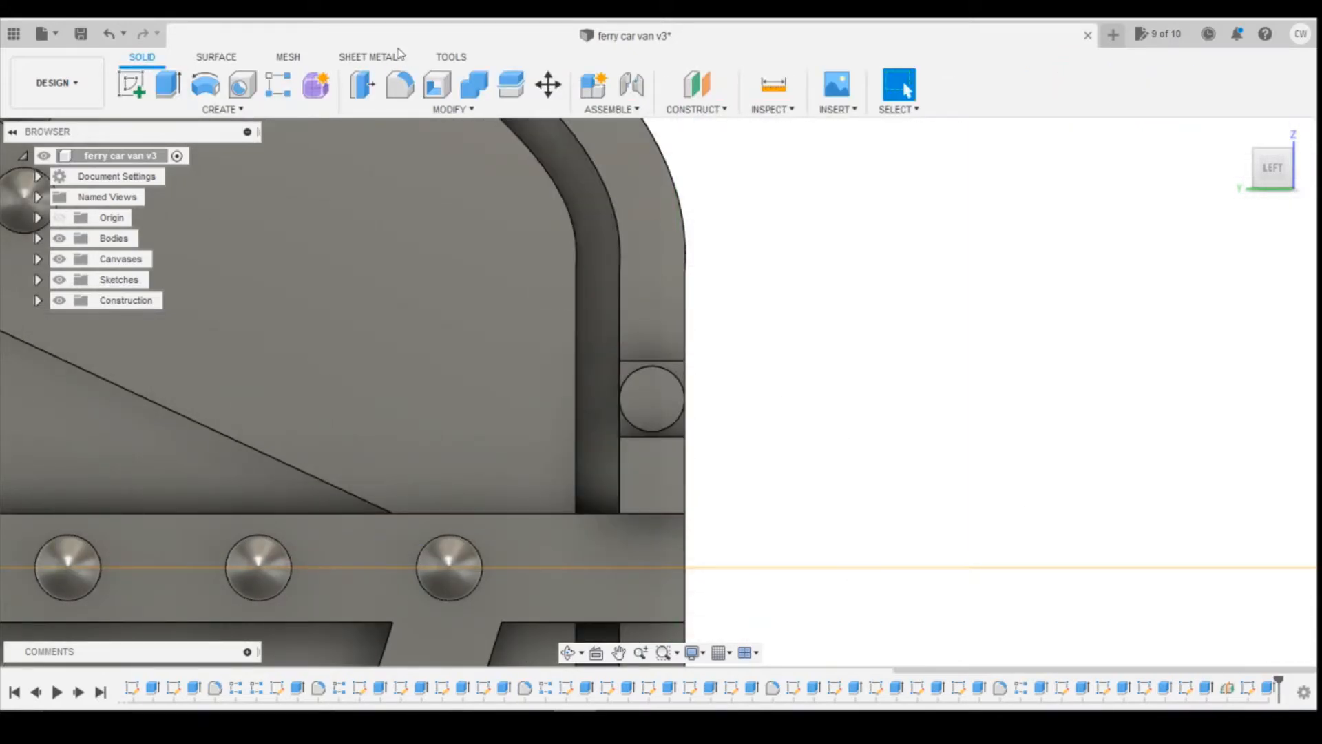
Step: Round the outer edge of the small disc on the bracket with a 0.15 mm fillet to form a rivet head
left_click(399, 84)
left_click(677, 379)
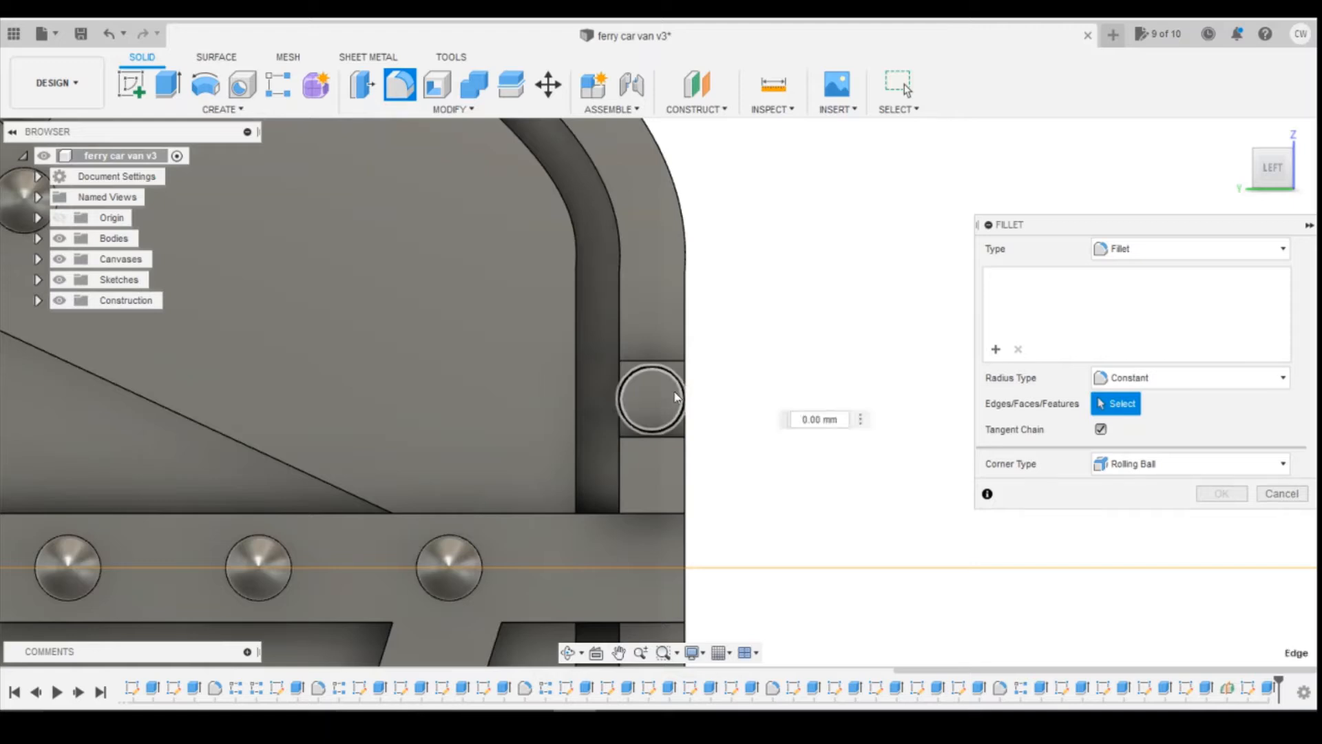
type("0.15")
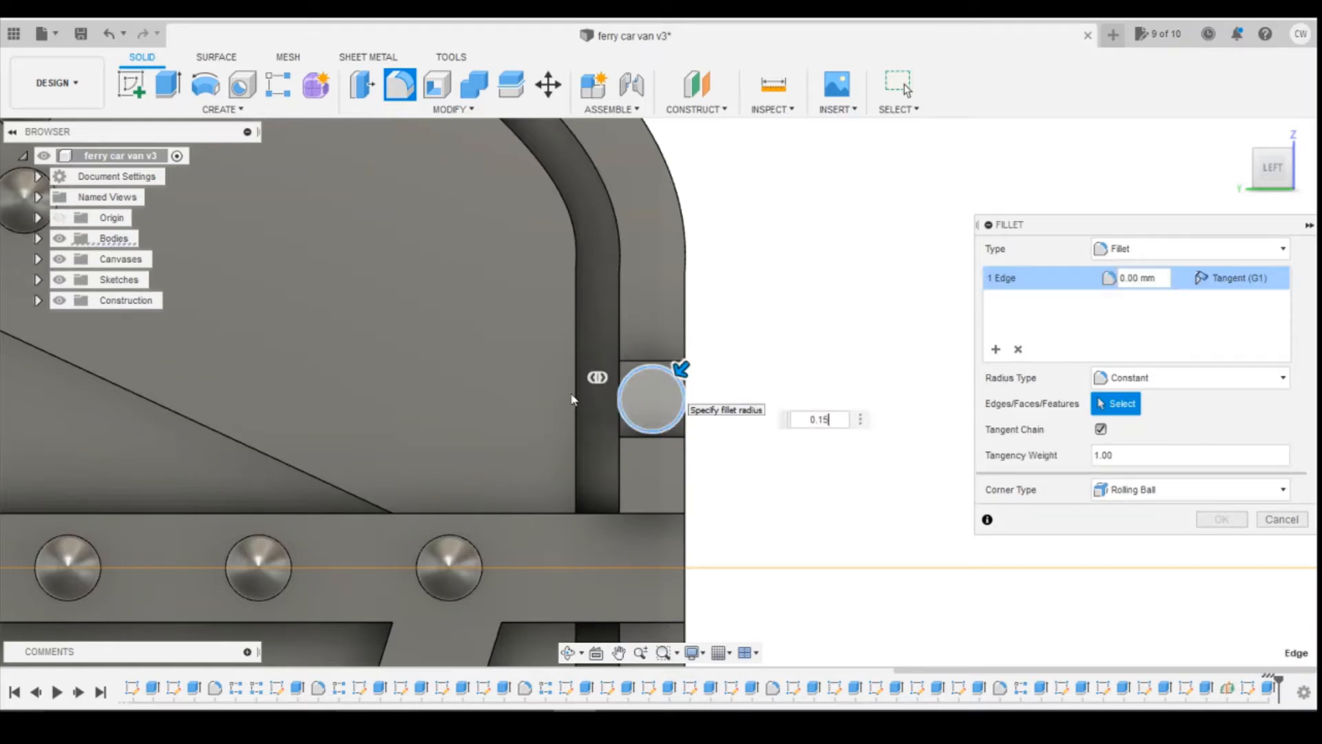
key("Return")
scroll(721, 316, "down", 5)
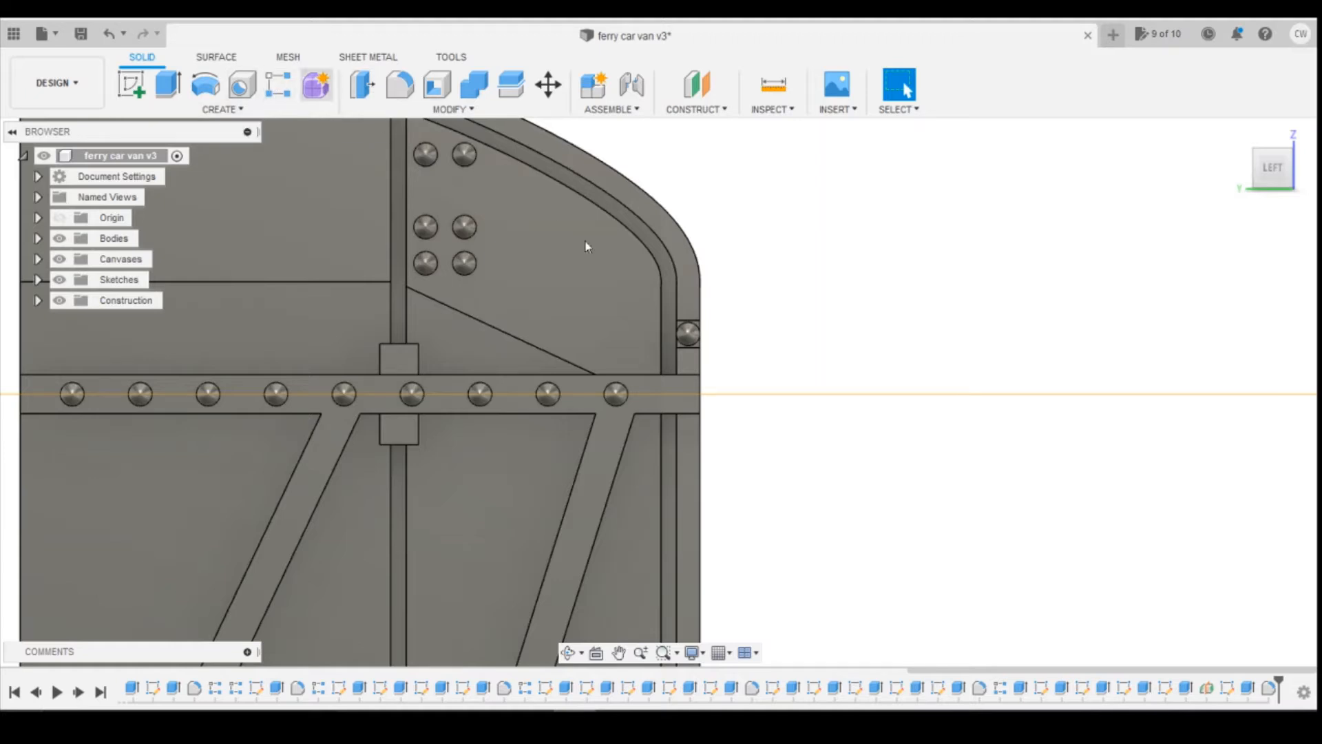
Step: Try to mirror the two bracket extrusions, the rivet extrusion and its fillet as features about the strap's midplane
left_click(214, 109)
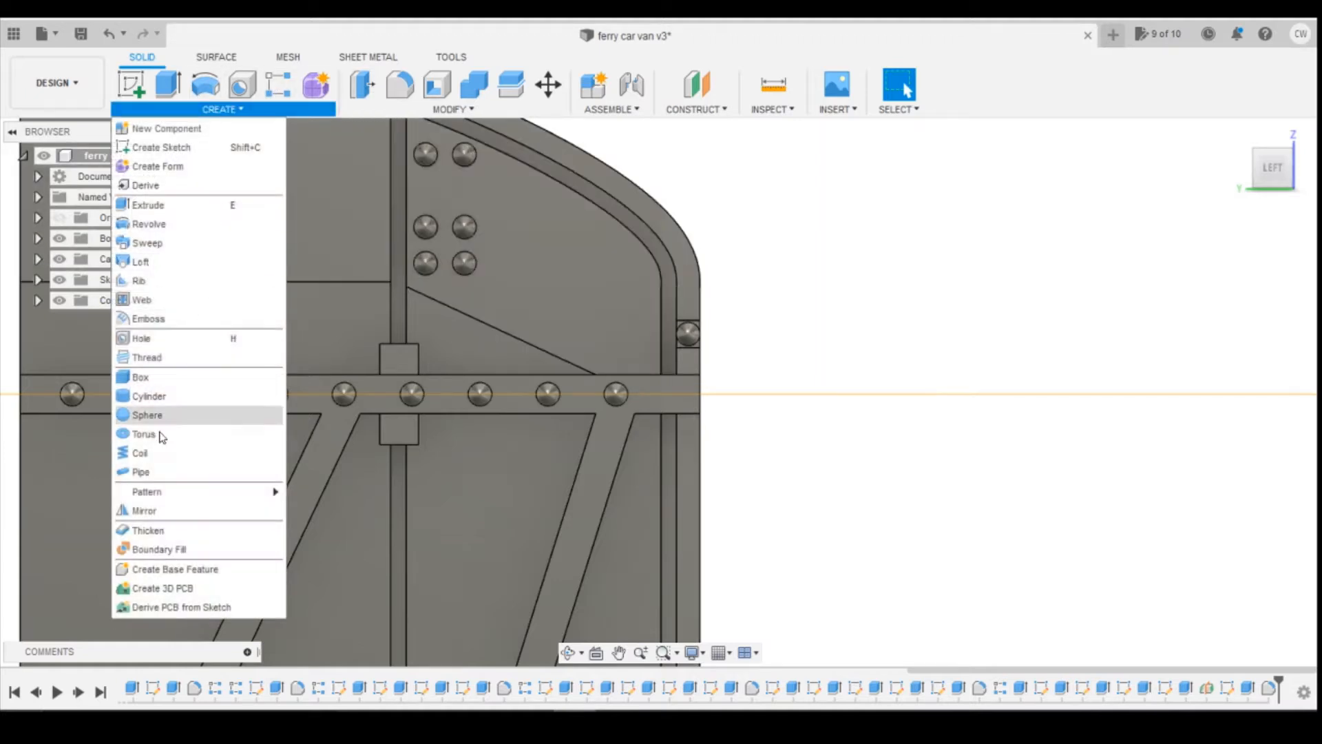
left_click(155, 508)
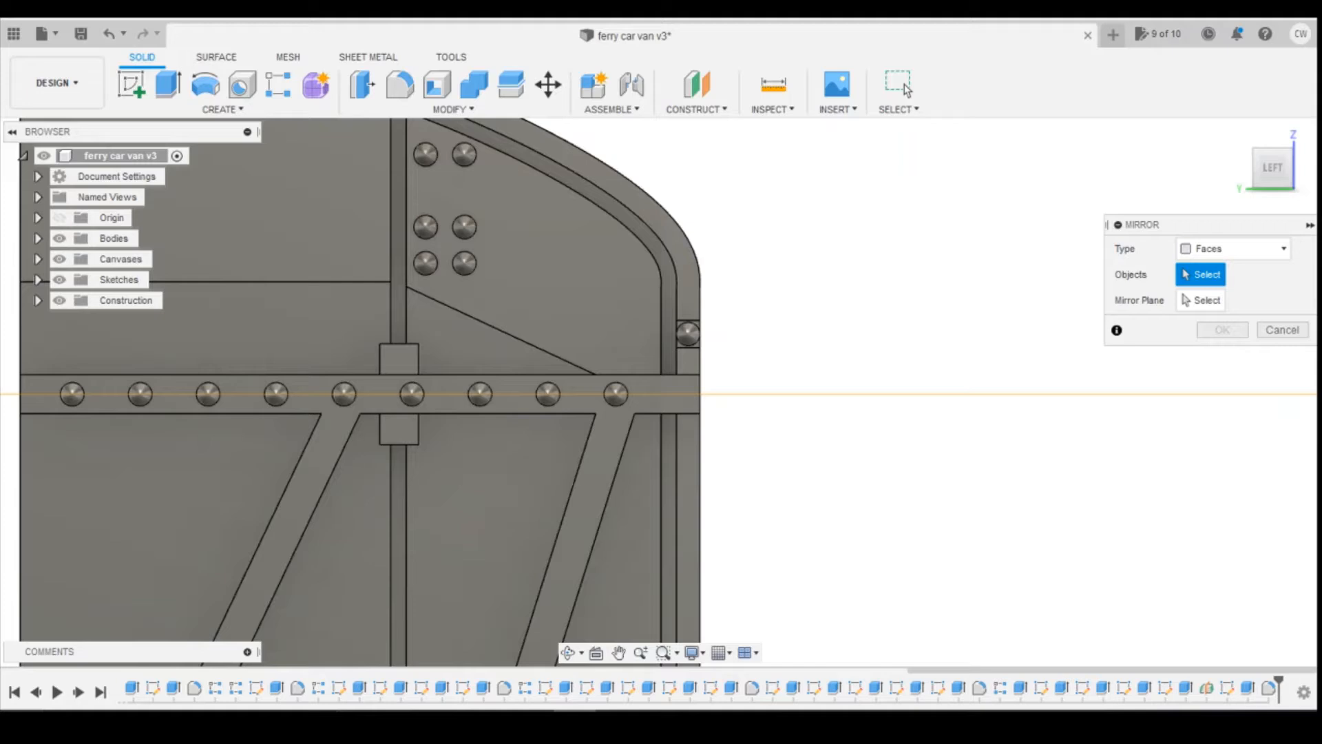
left_click(1284, 248)
left_click(1212, 311)
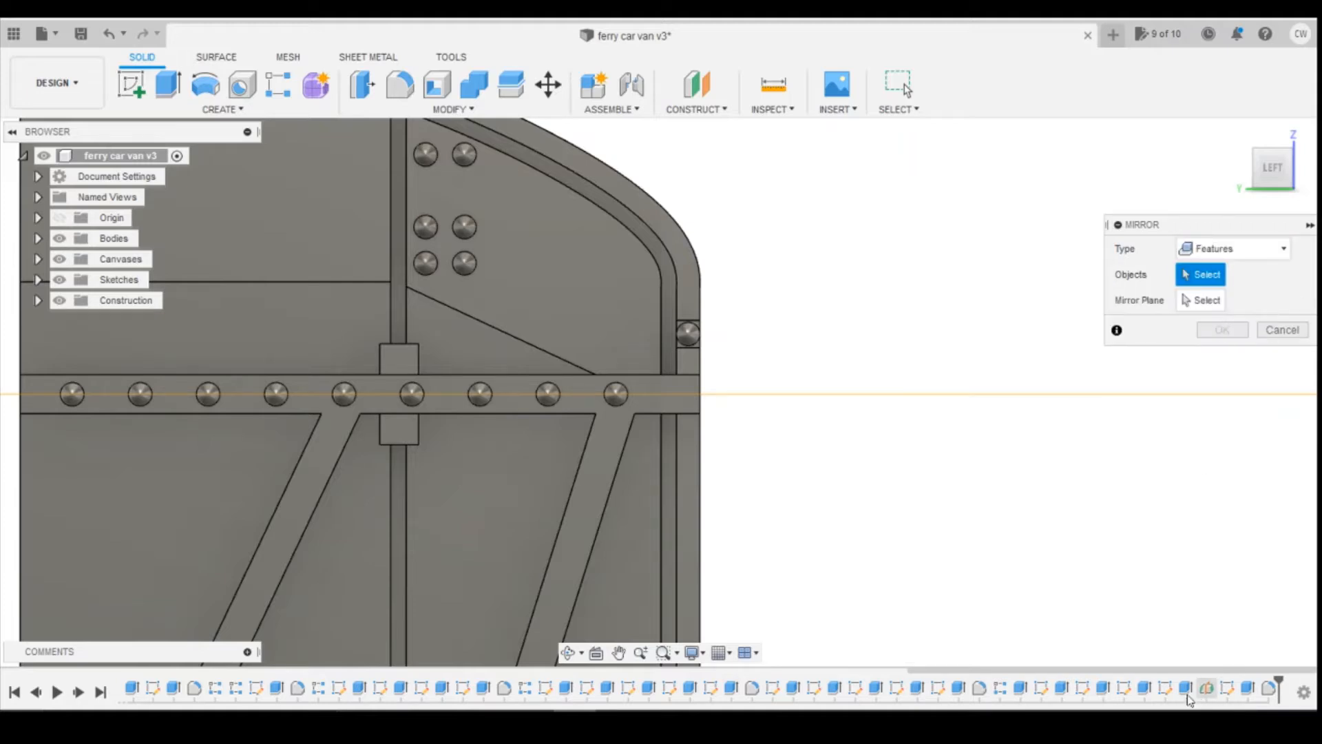
left_click(1146, 688)
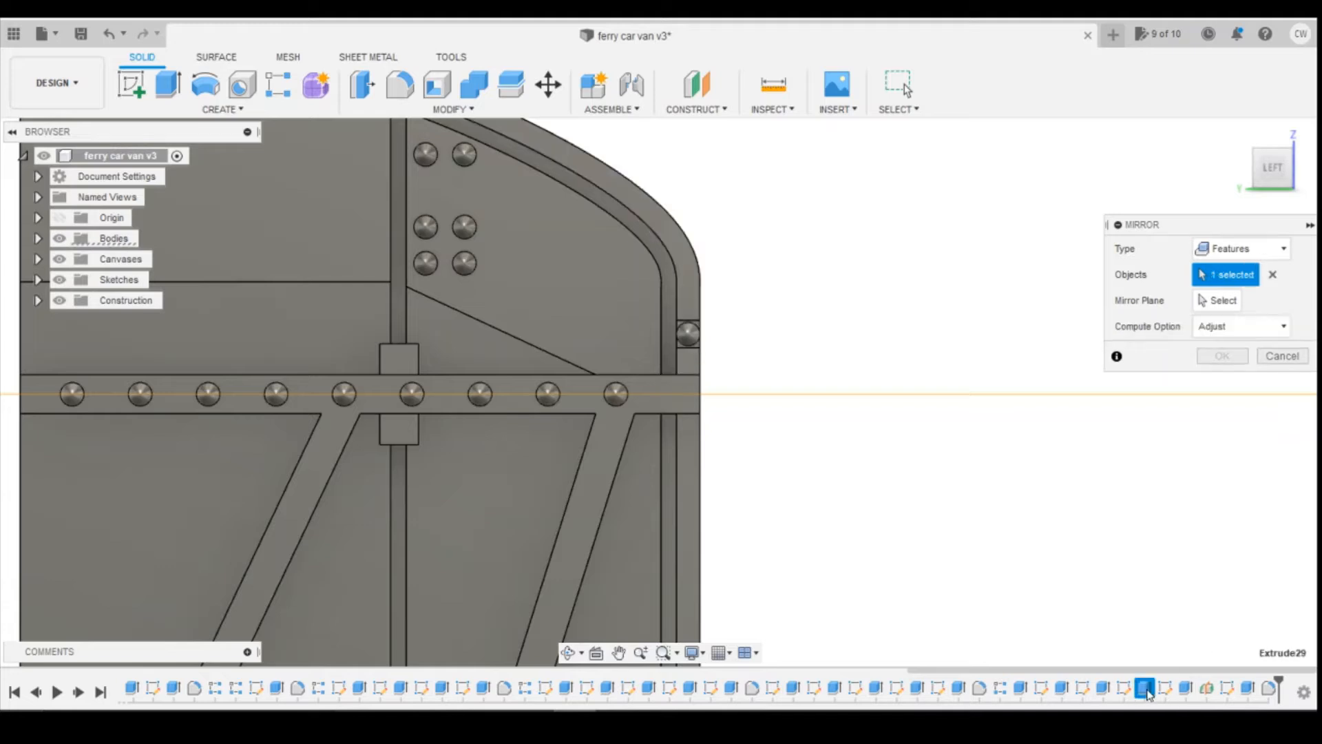
left_click(1186, 688)
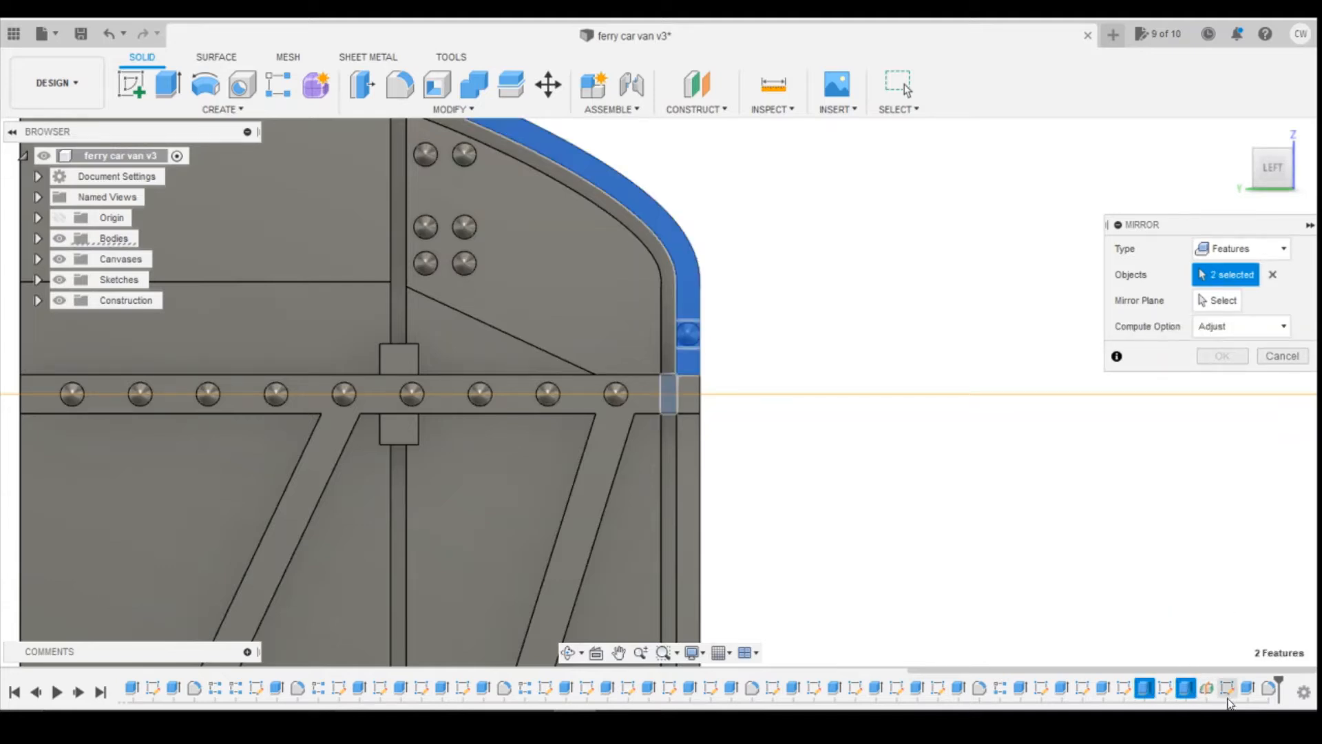
left_click(1247, 688)
left_click(1269, 688)
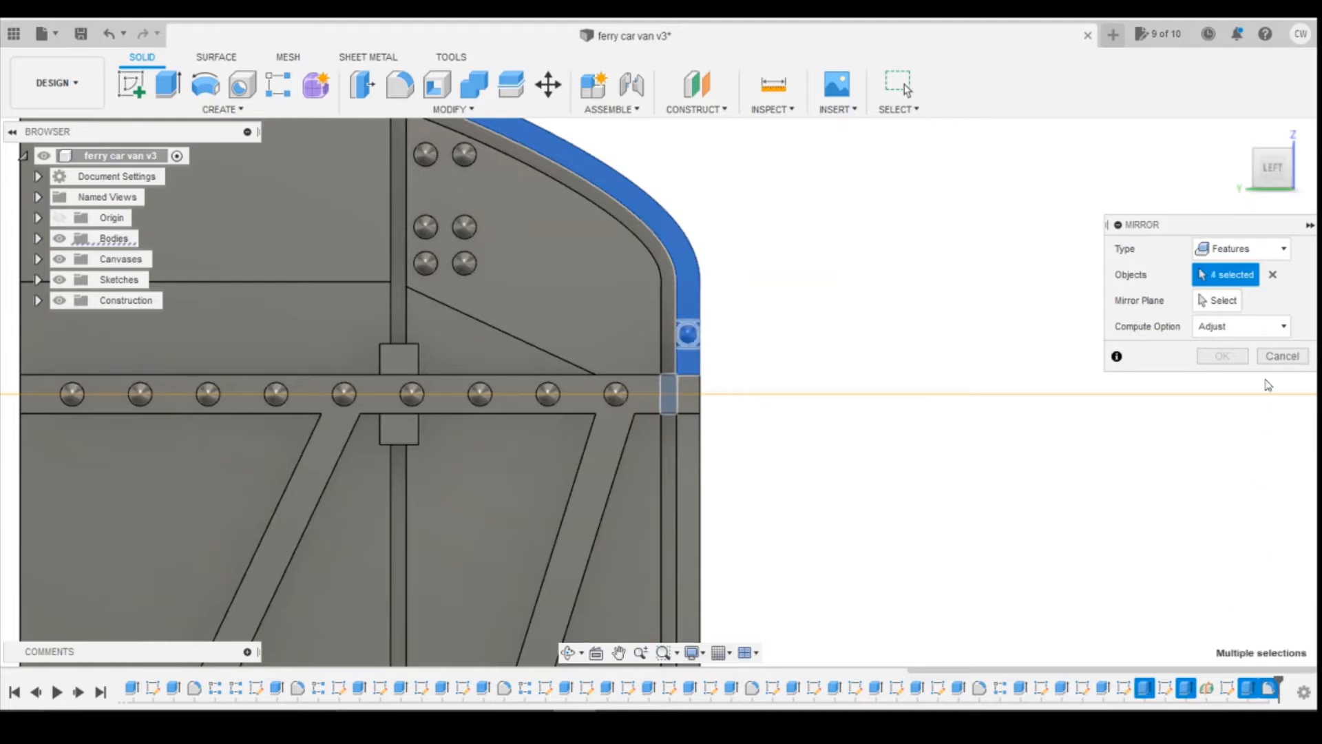
left_click(1202, 301)
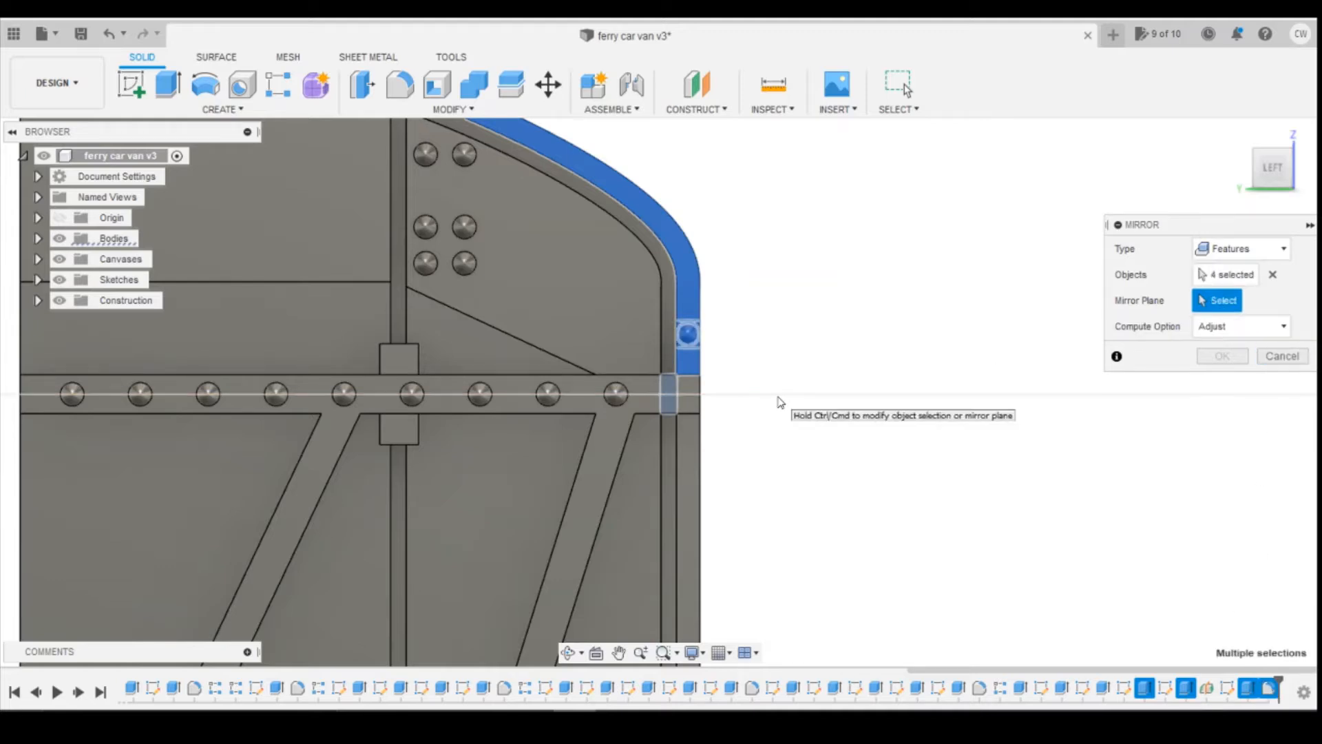
left_click(780, 402)
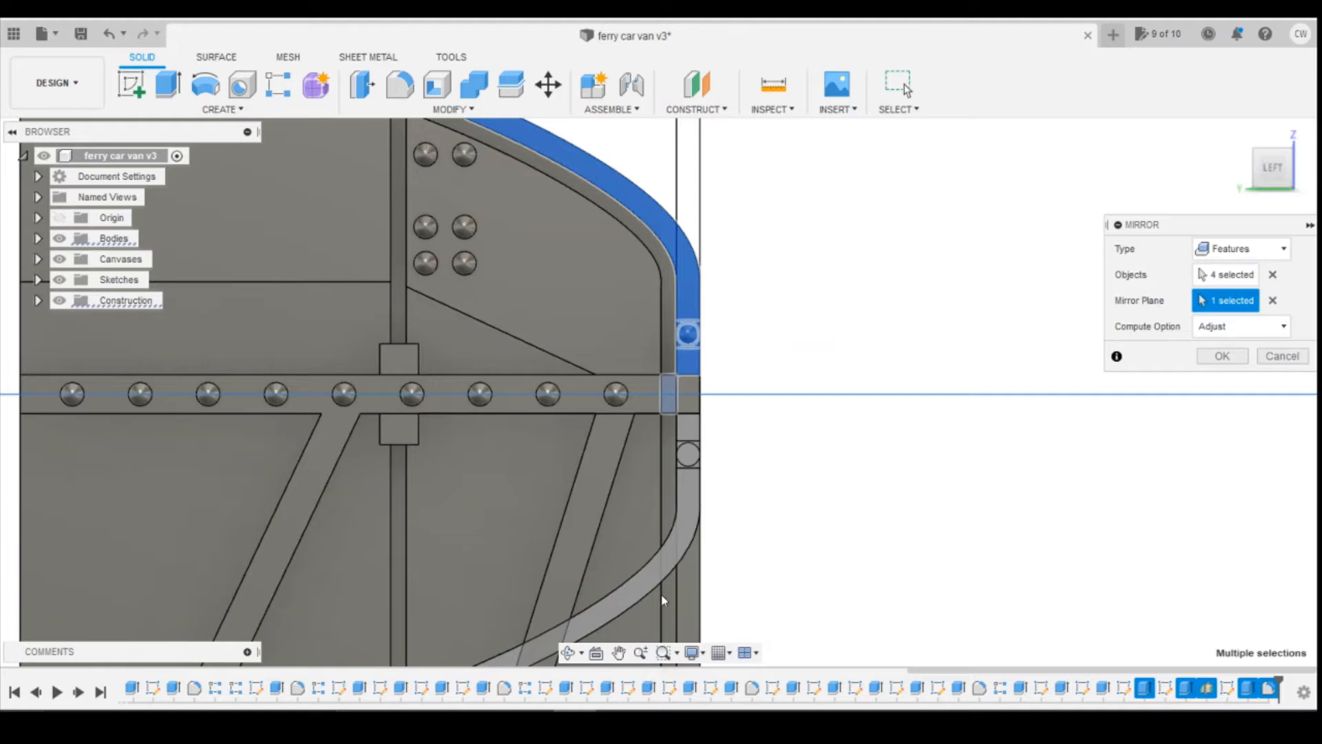
left_click(1272, 361)
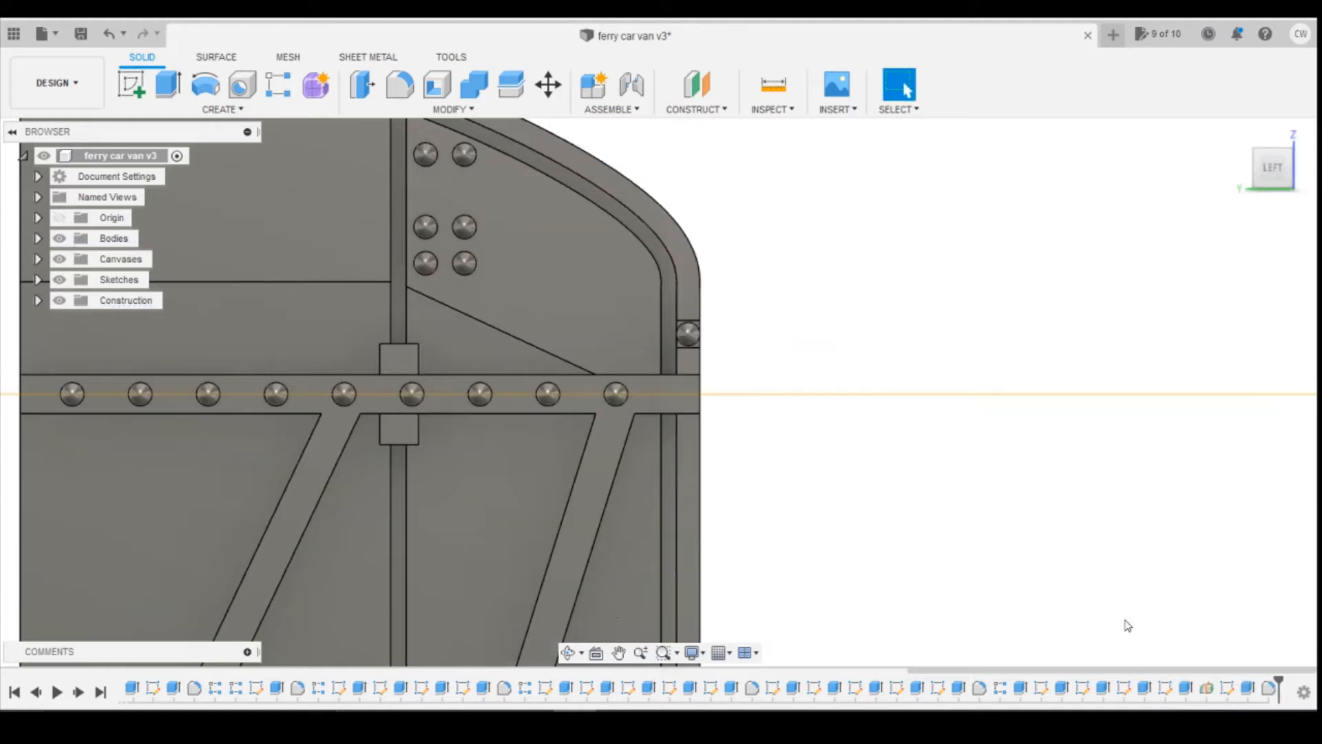
right_click(1145, 688)
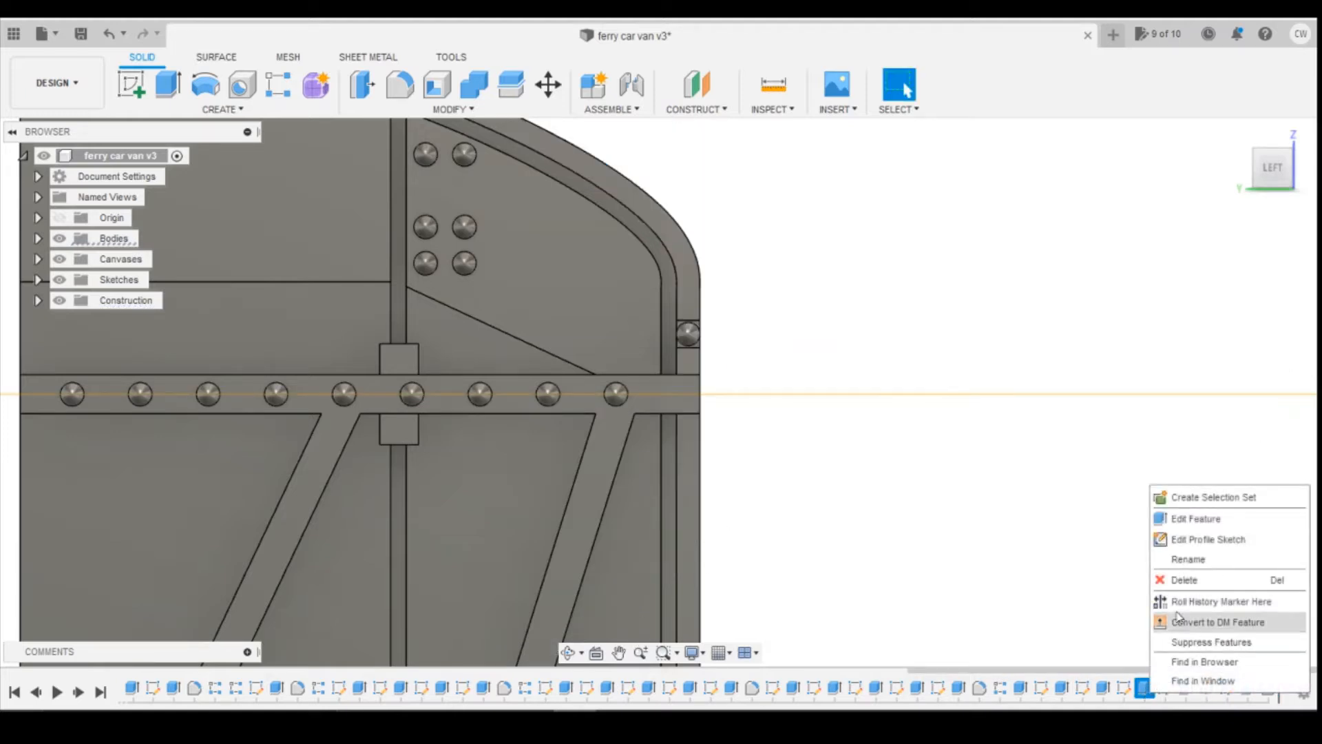
left_click(1215, 523)
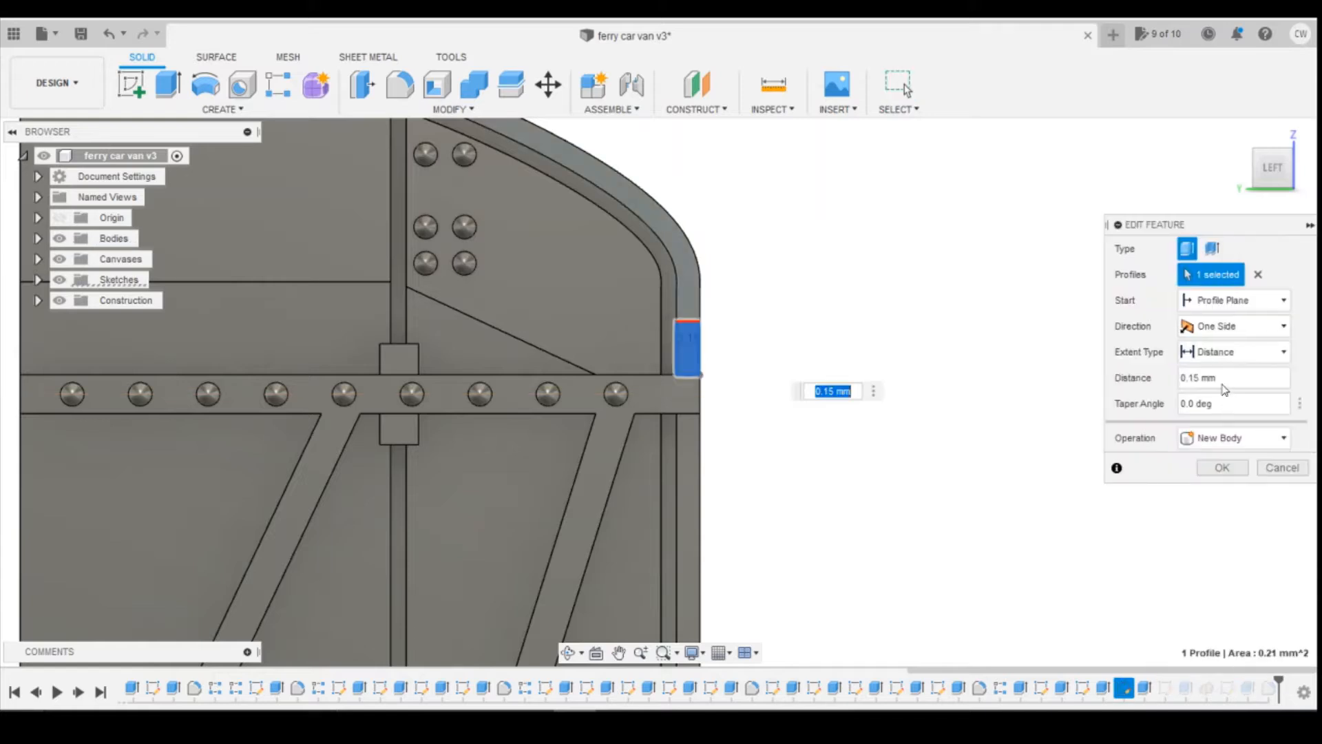
left_click(1281, 467)
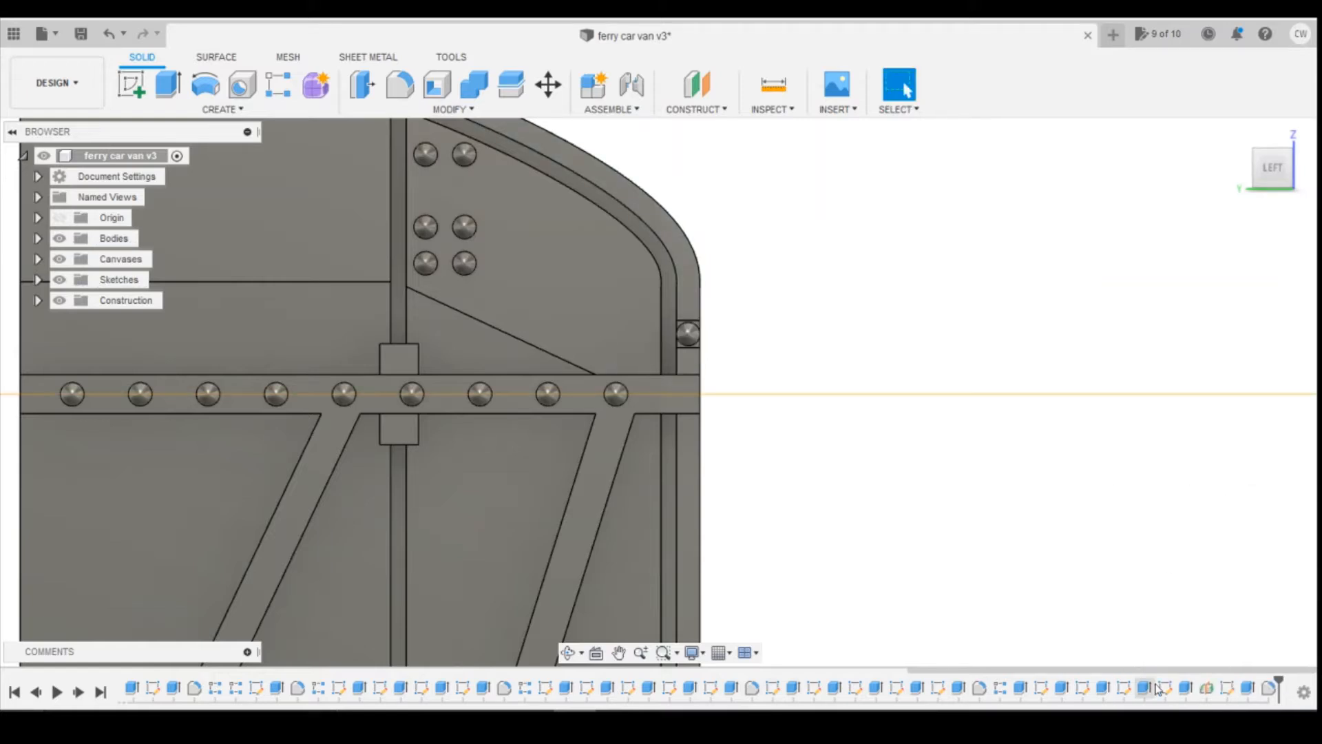
Step: Change the operation of the bracket's 0.40 mm lower-half extrusion to New Body
right_click(1185, 688)
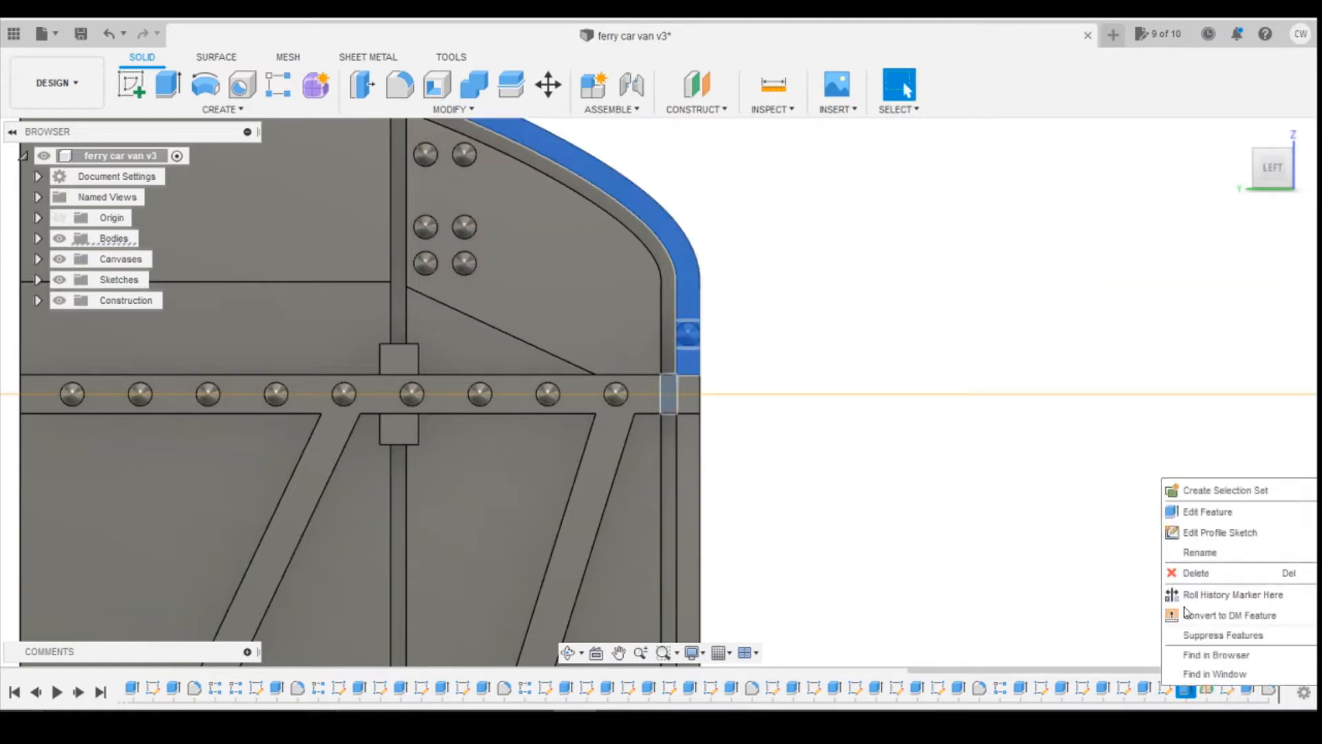
left_click(1230, 518)
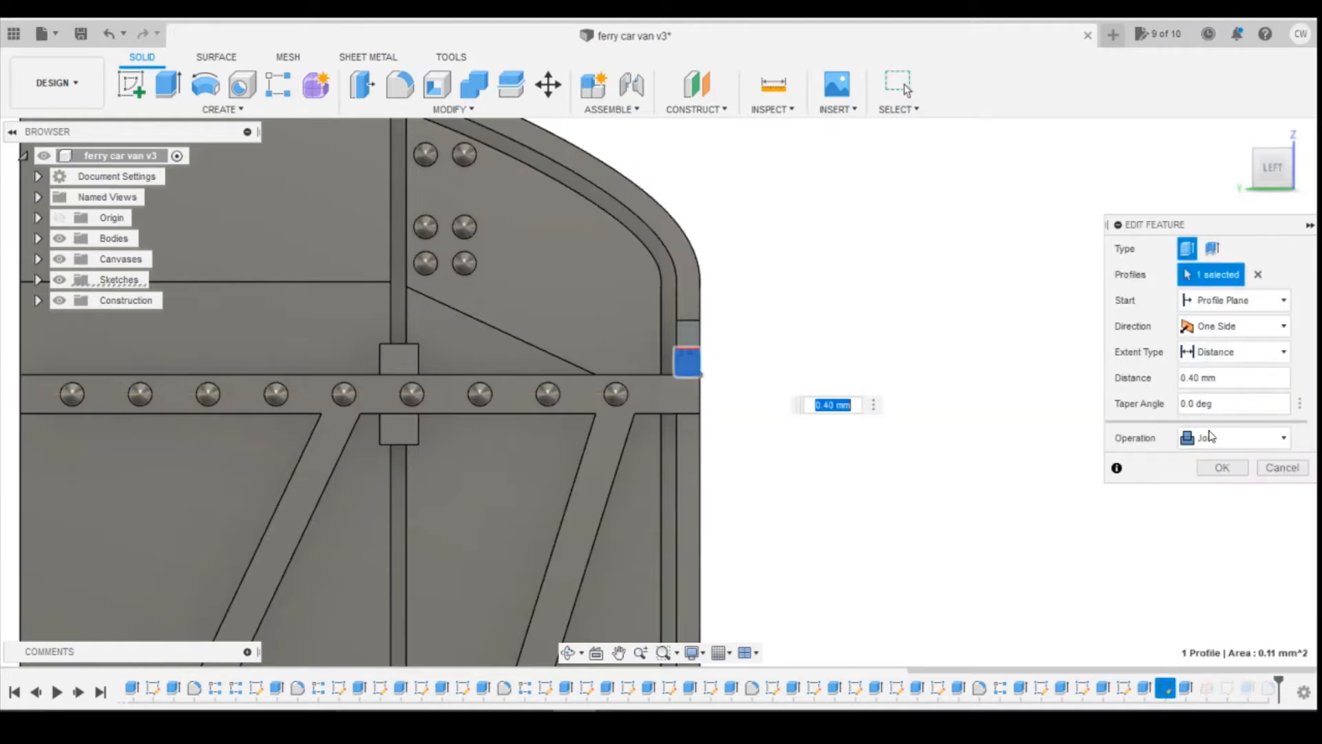
left_click(1206, 444)
left_click(1207, 519)
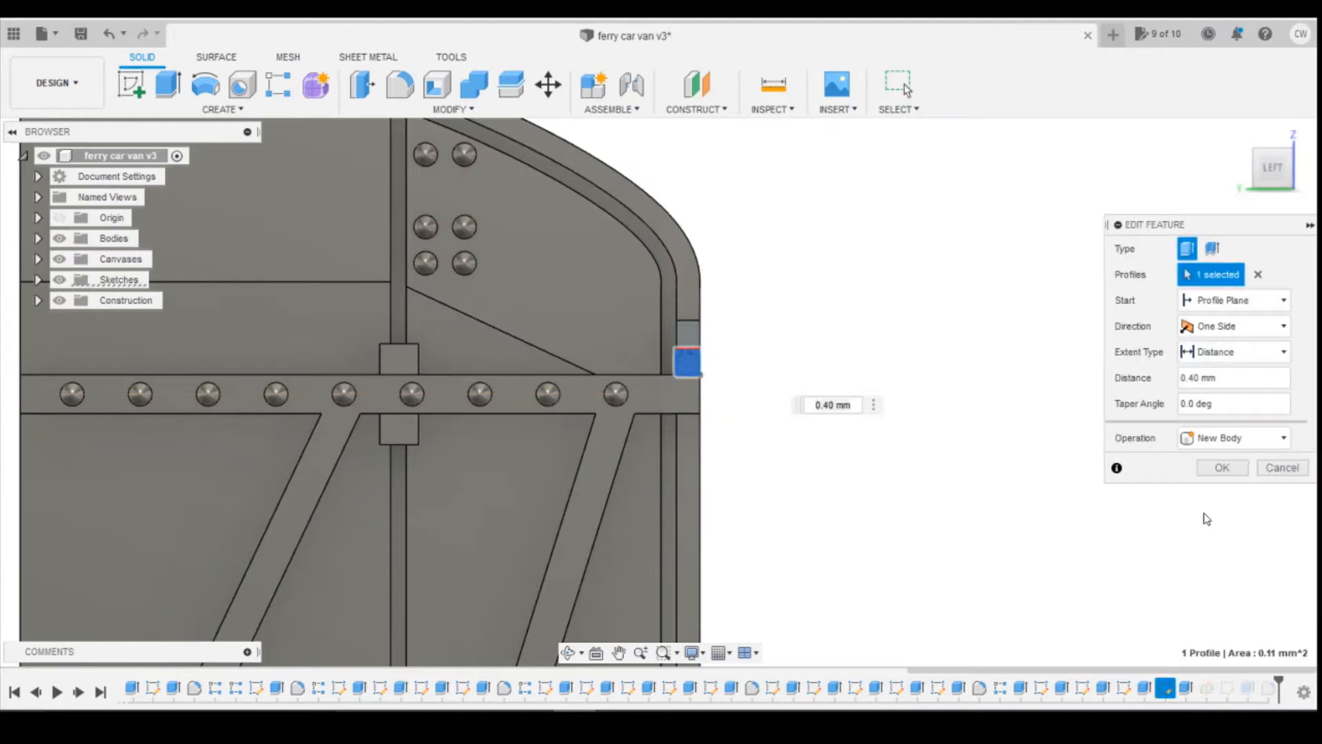
left_click(1222, 467)
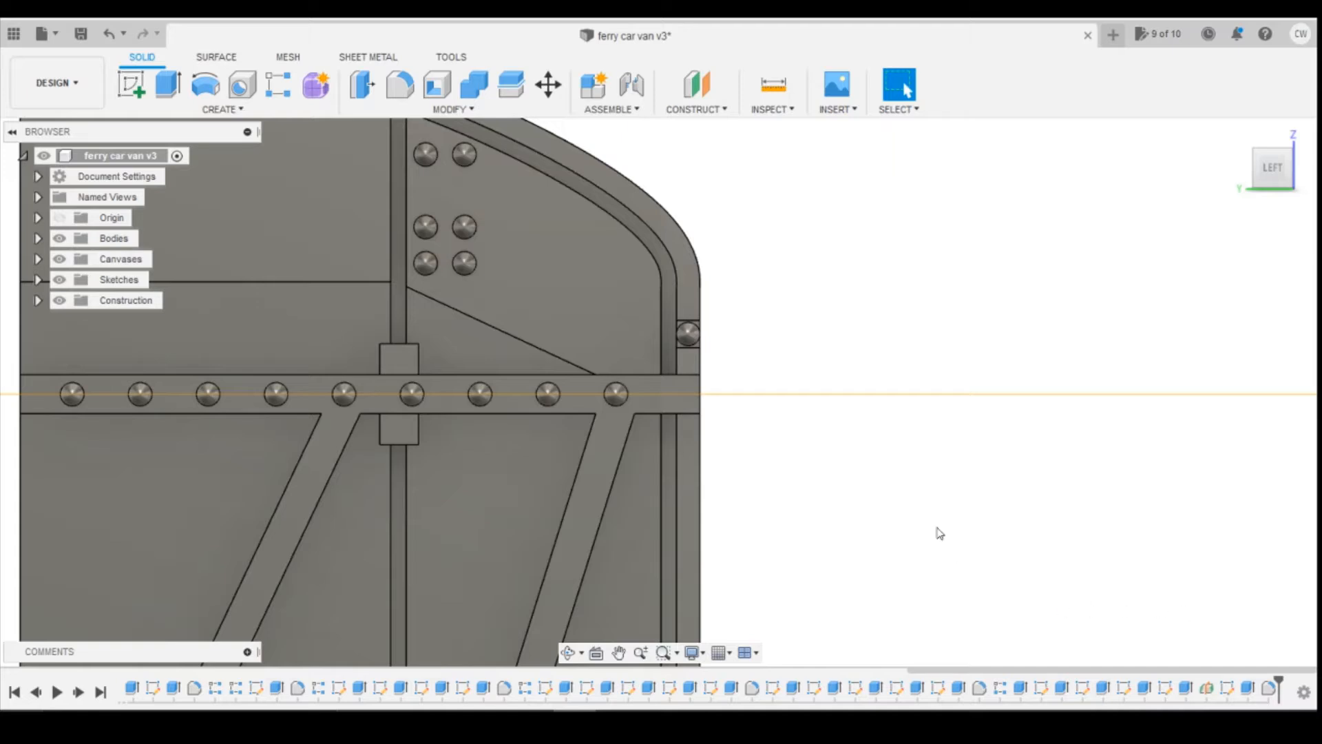
Step: Mirror the two bracket extrusions, the rivet extrusion and its fillet as features about the construction plane through the strap's middle
left_click(220, 109)
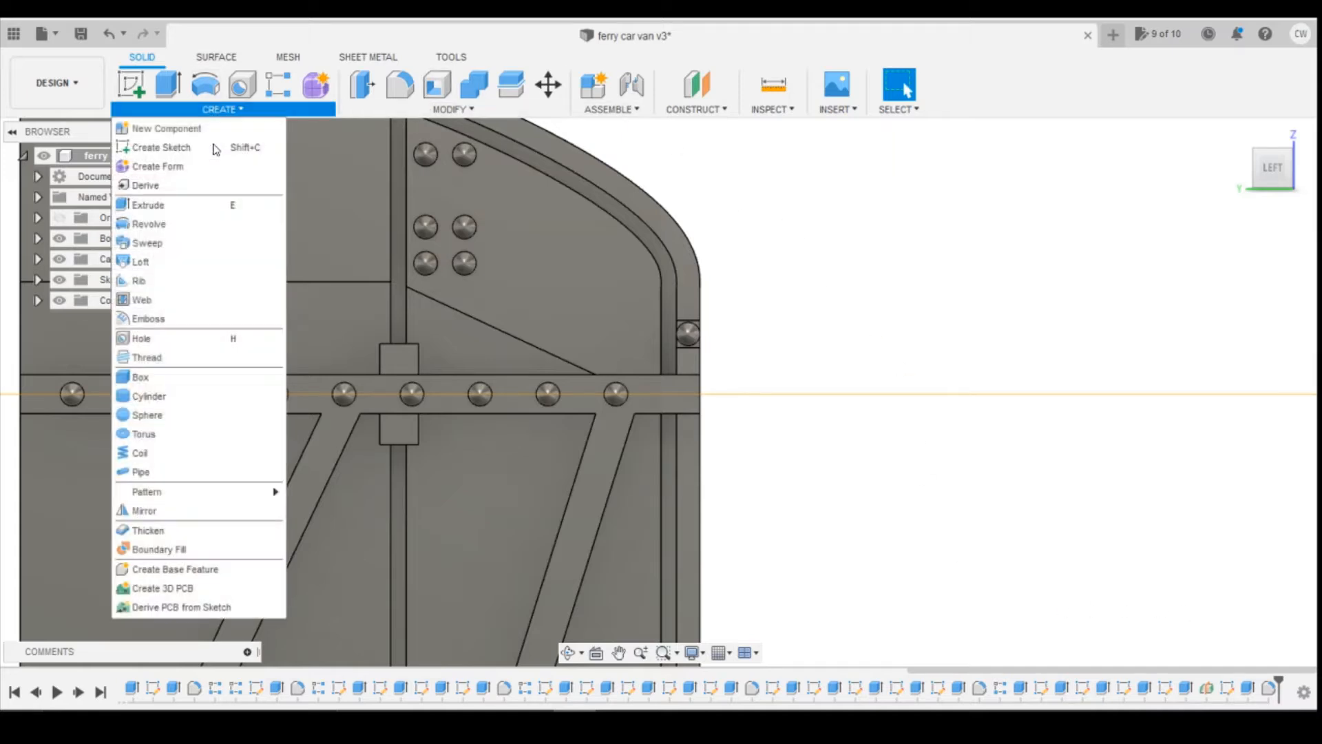
left_click(225, 513)
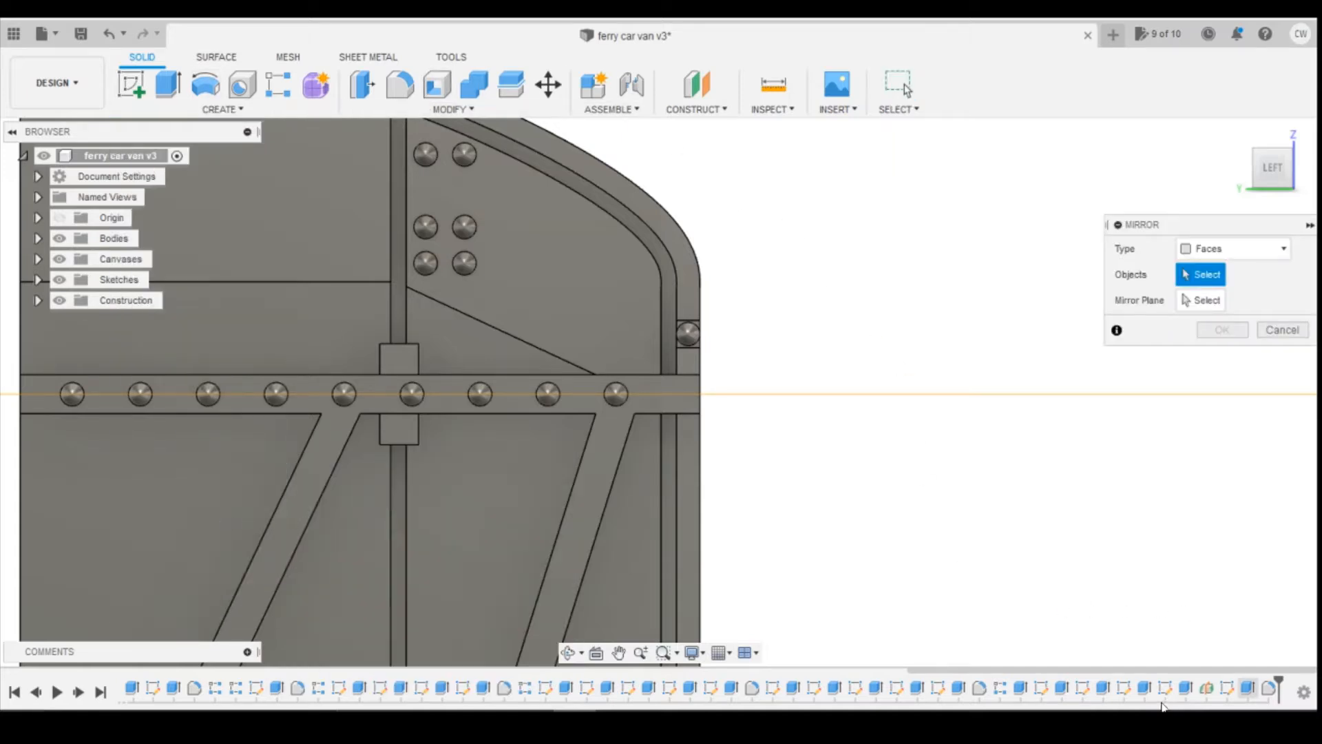
left_click(1145, 687)
left_click(1186, 687)
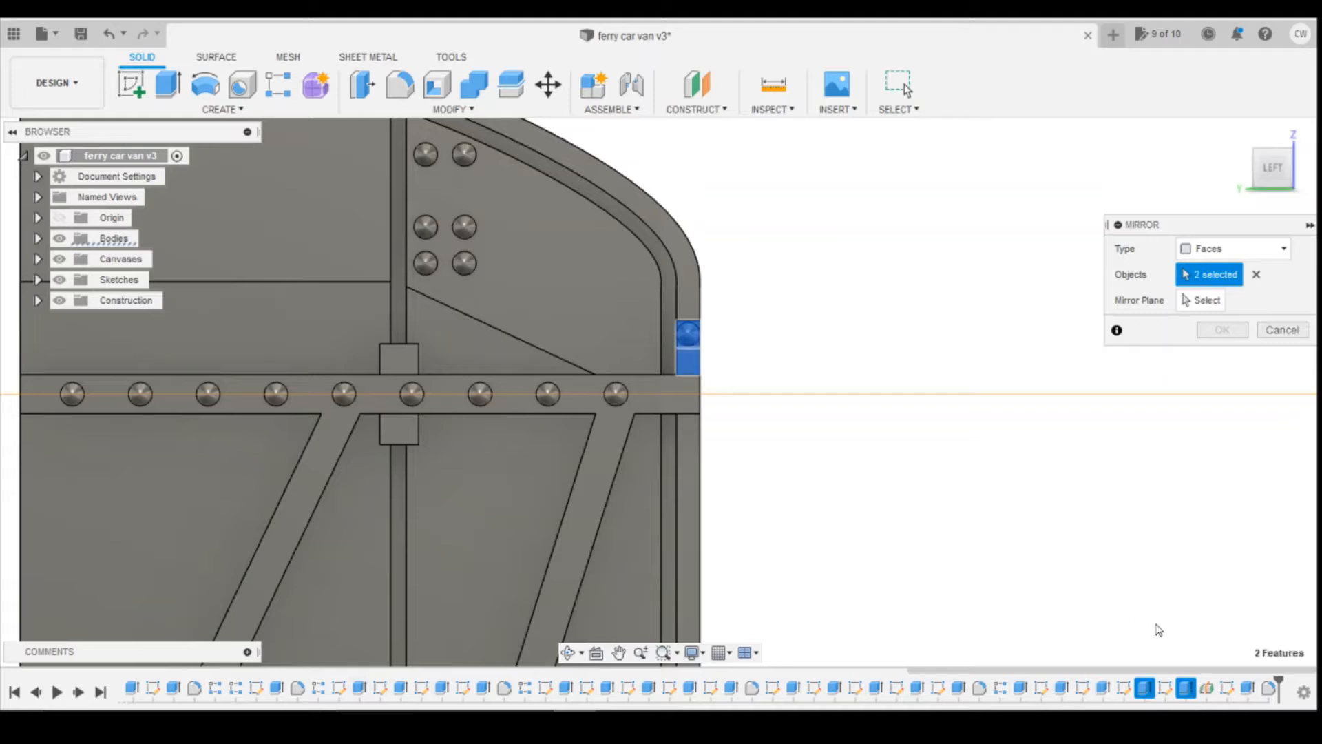
left_click(1248, 688)
left_click(1268, 688)
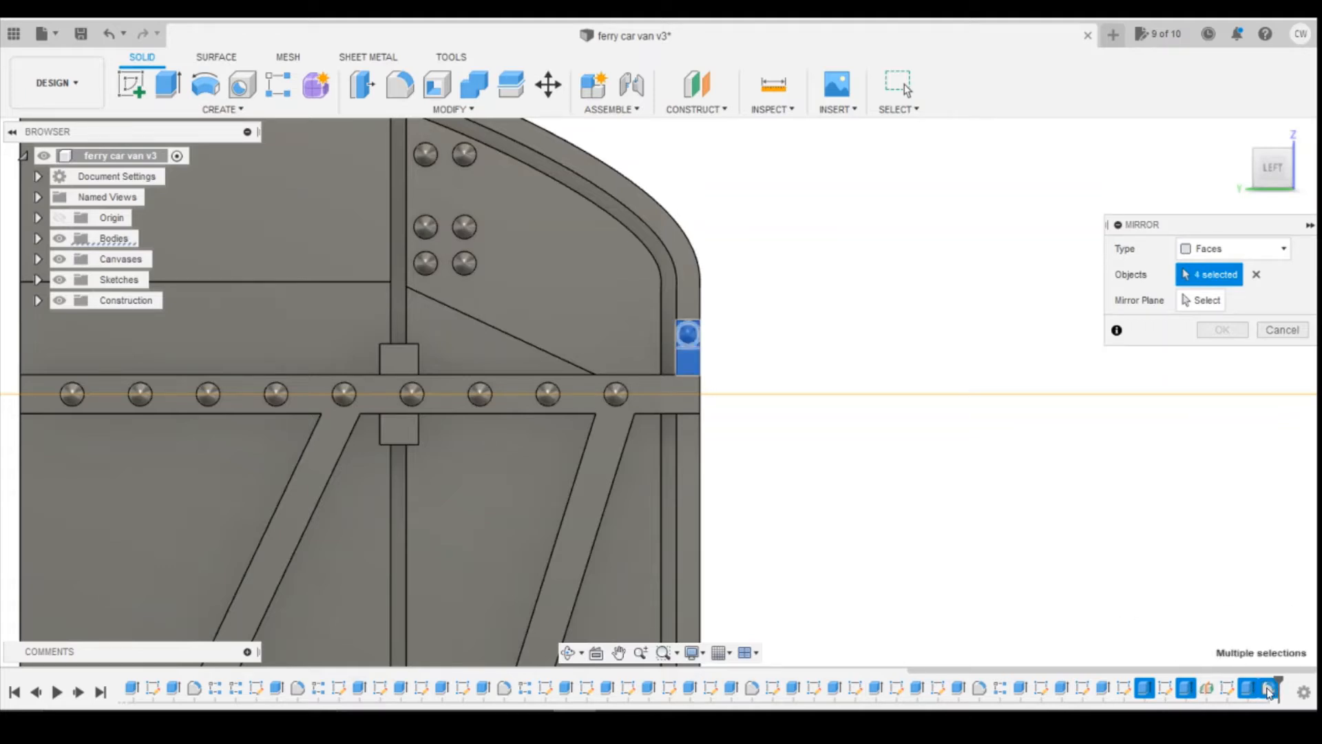
left_click(1233, 249)
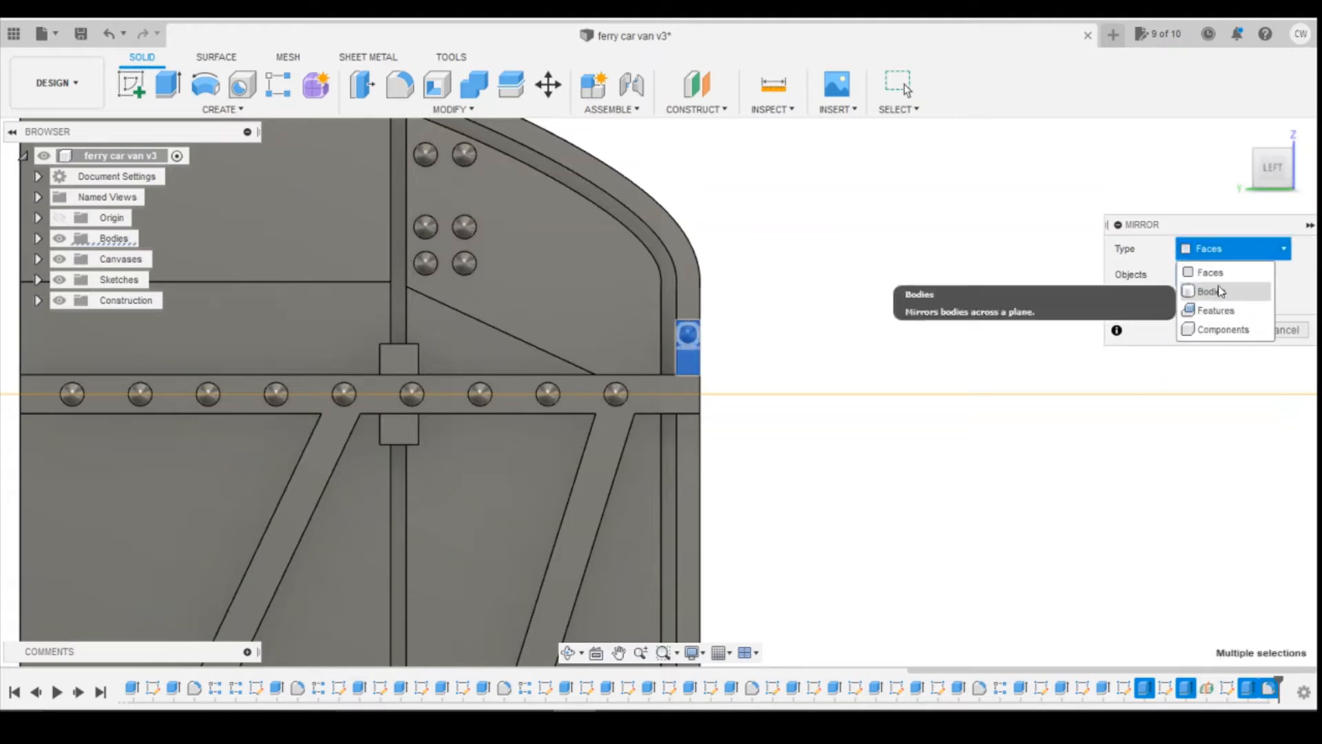
left_click(1210, 307)
left_click(1144, 688)
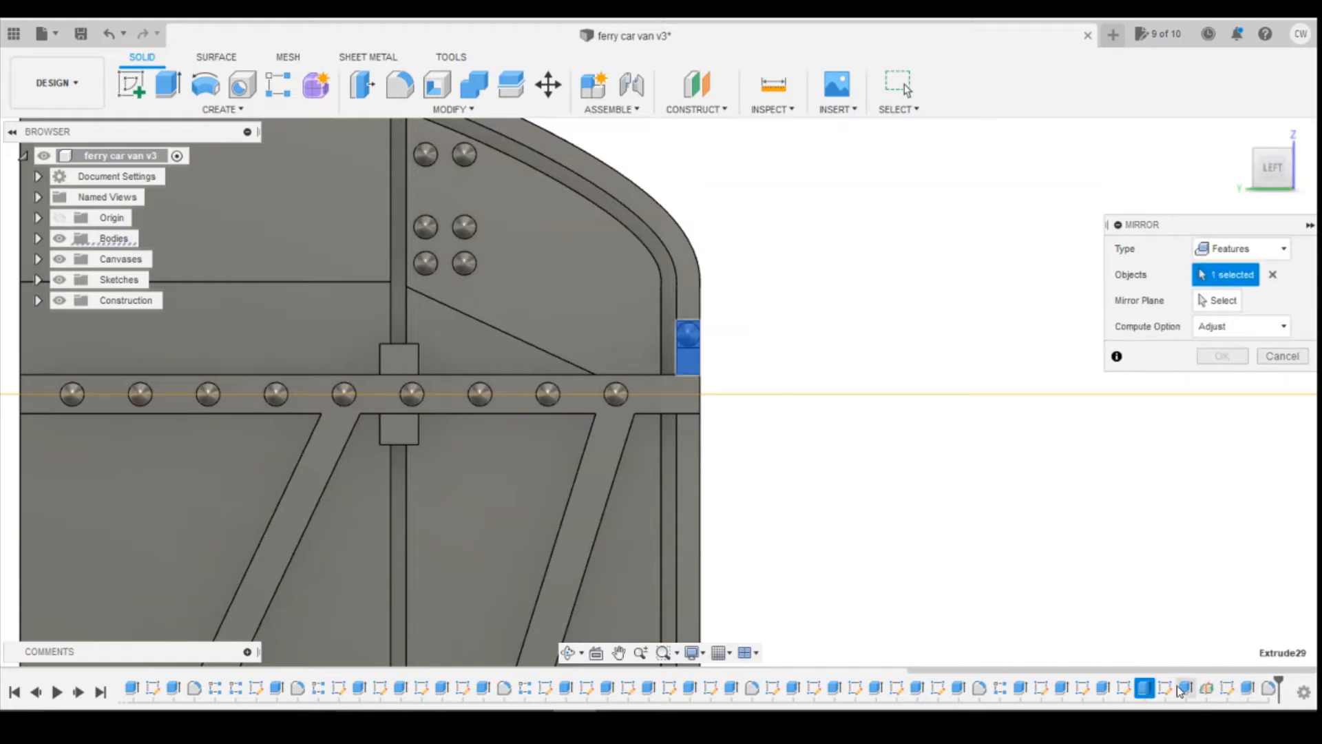
left_click(1186, 688)
left_click(1248, 688)
left_click(1268, 688)
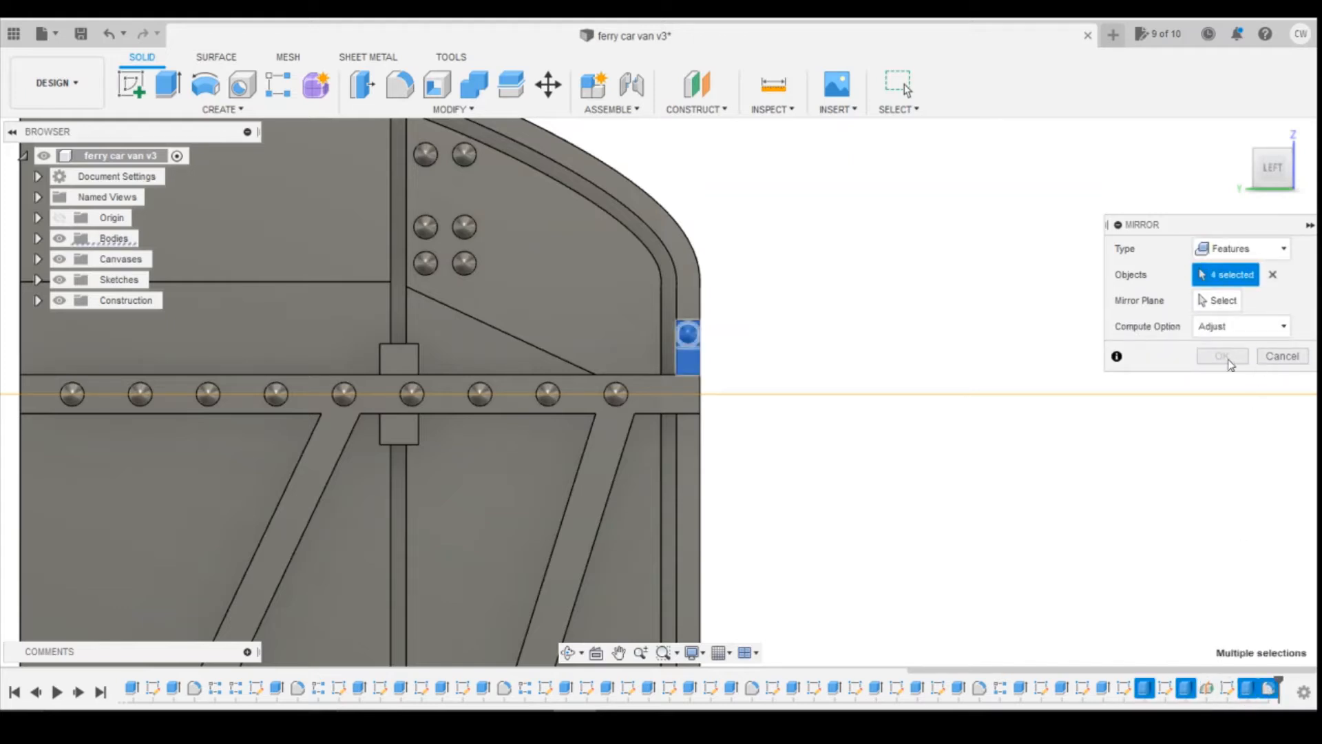
left_click(1187, 316)
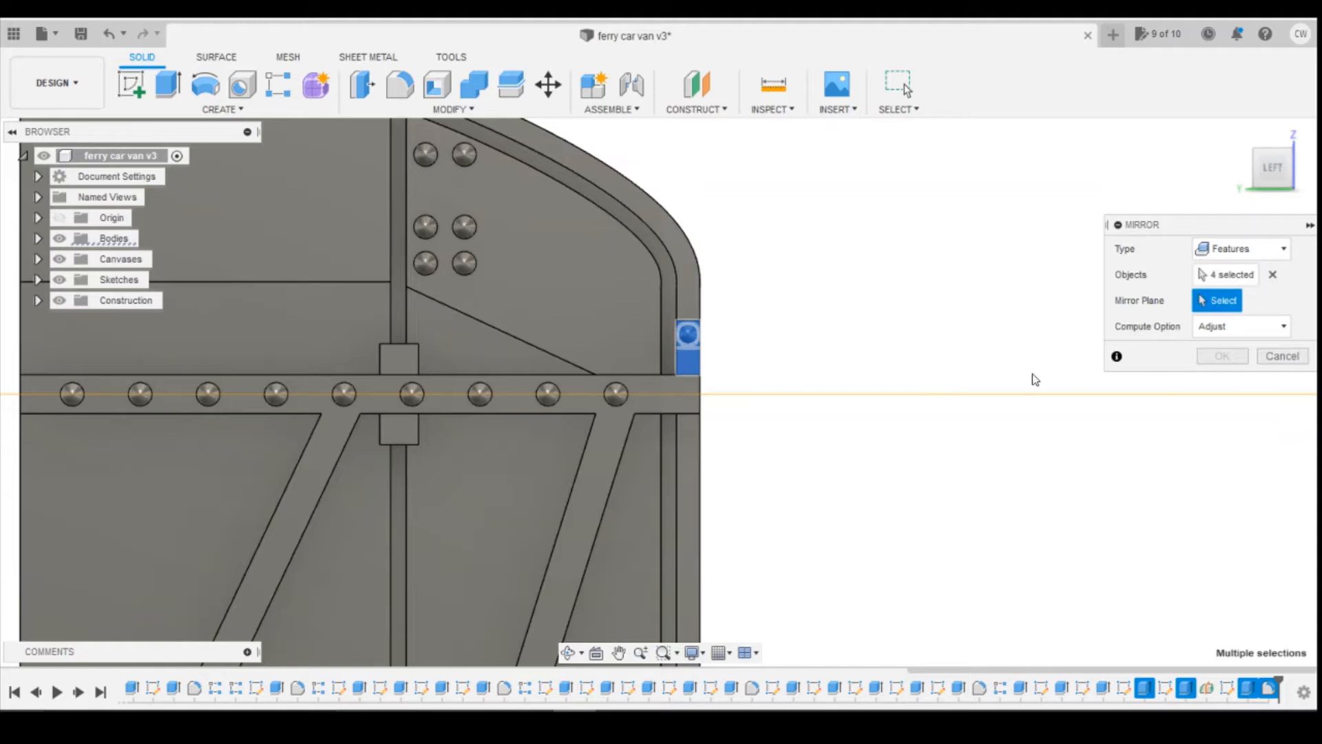
left_click(598, 395)
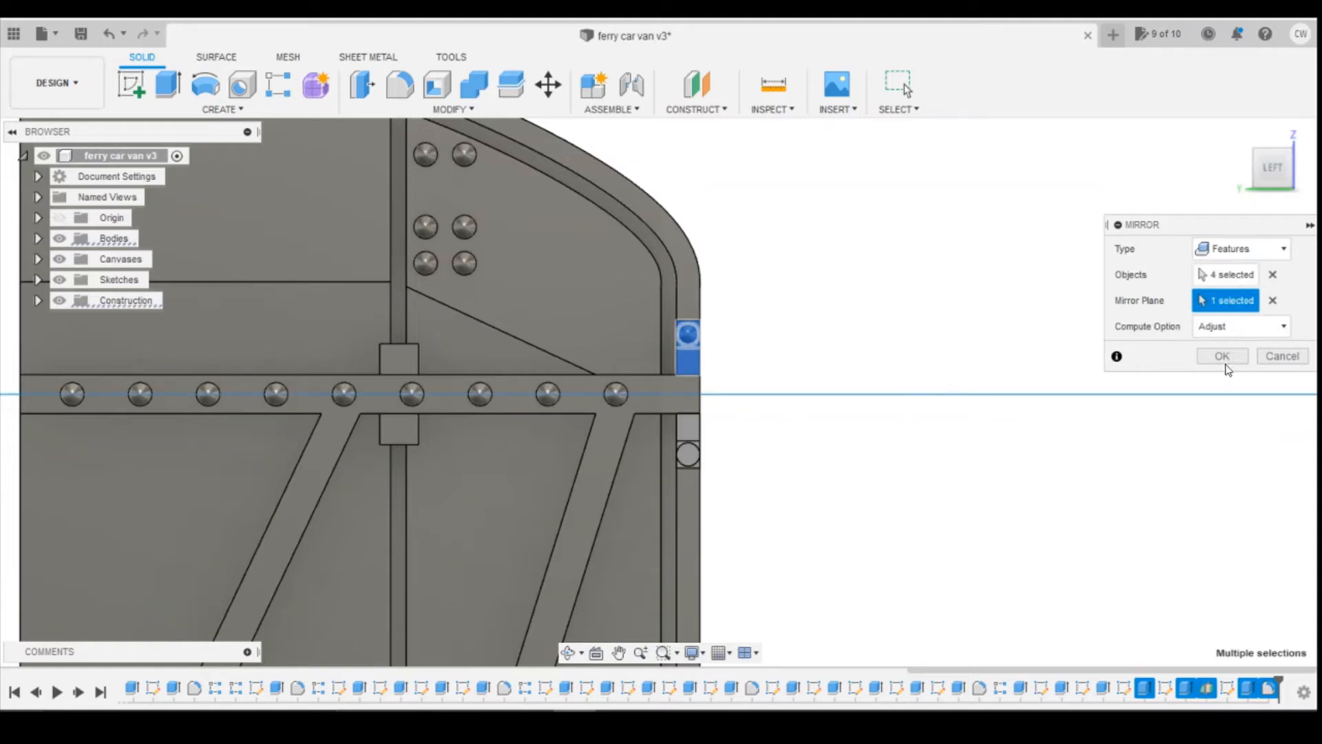
left_click(1223, 356)
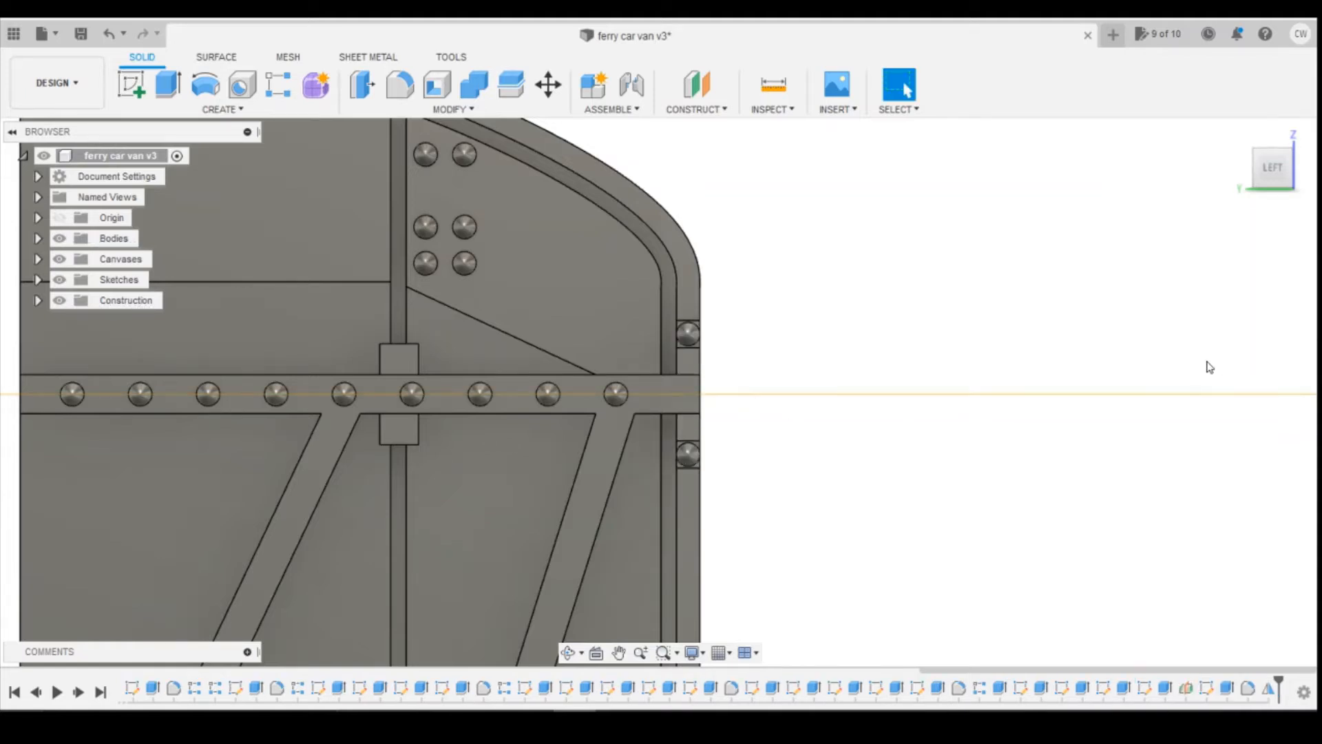
Step: Hide the construction plane Plane2 that runs through the middle of the upper strap
left_click_drag(1275, 171, 1266, 155)
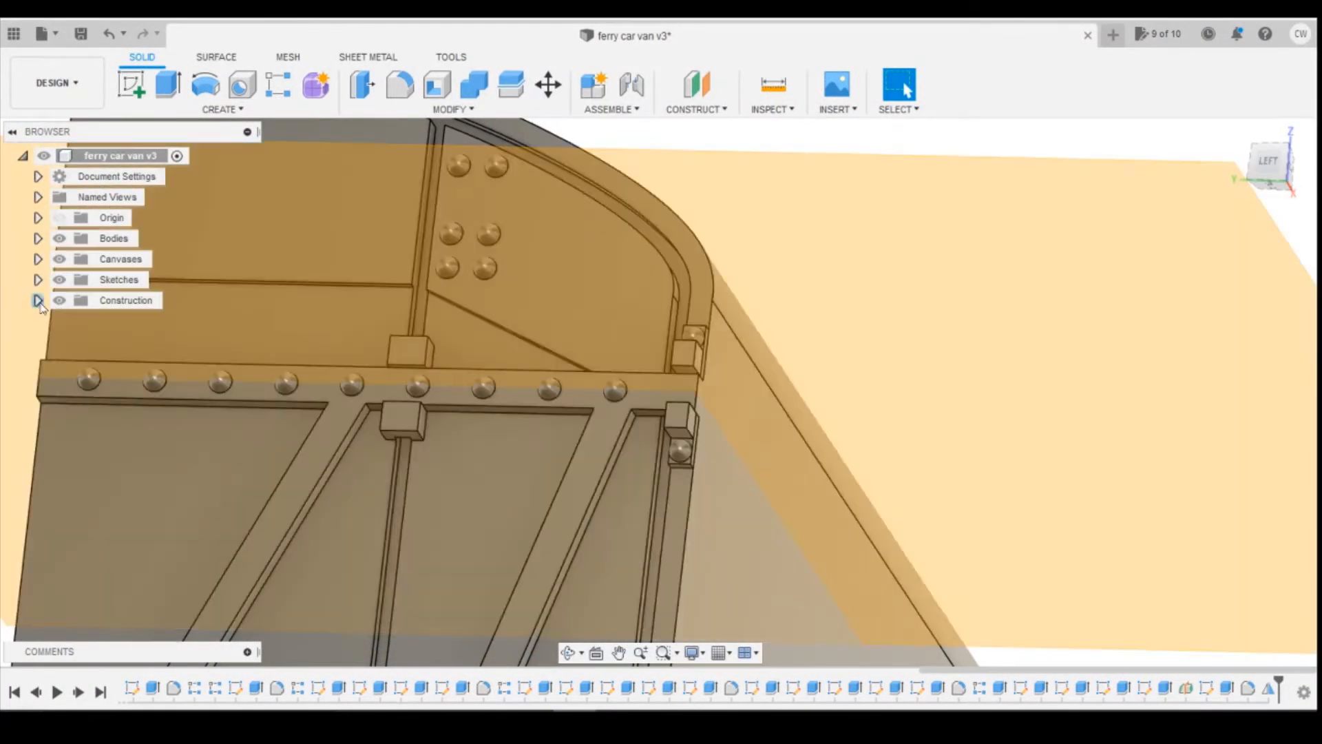
left_click(37, 300)
left_click(103, 342)
left_click(74, 342)
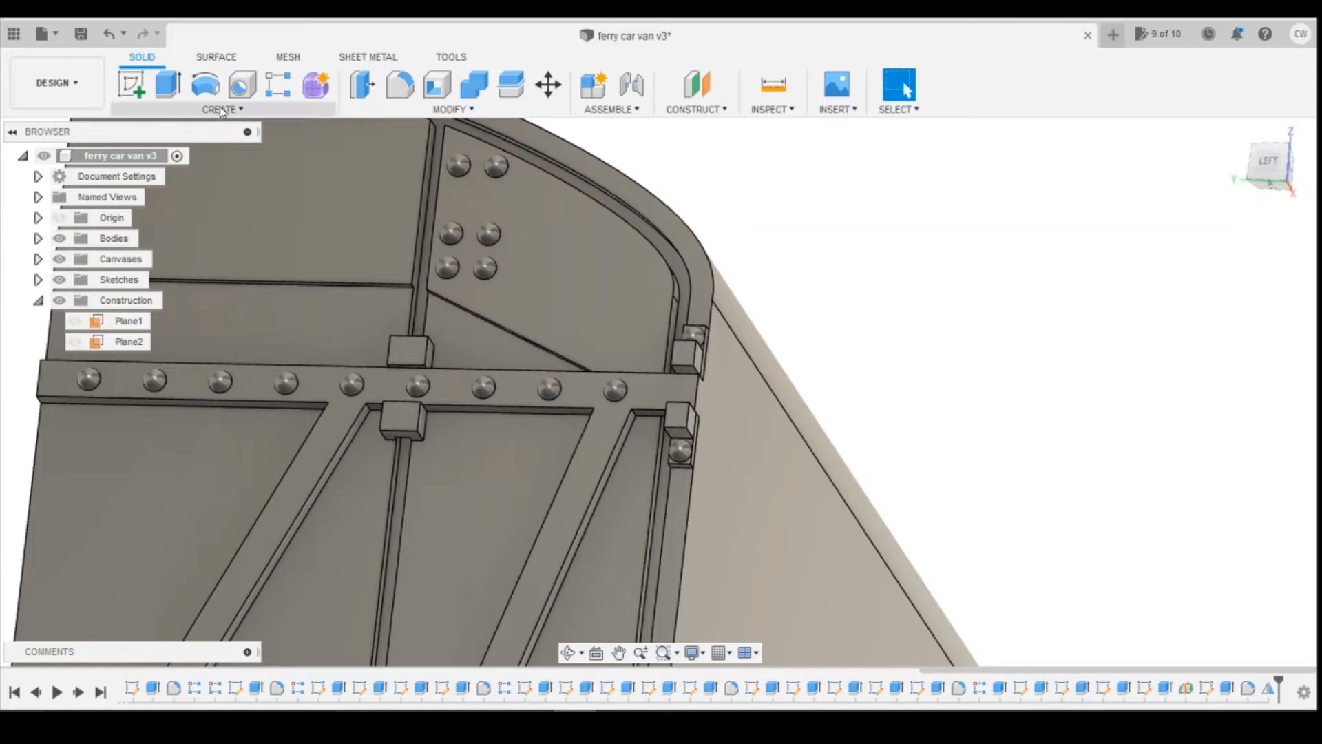
left_click(131, 84)
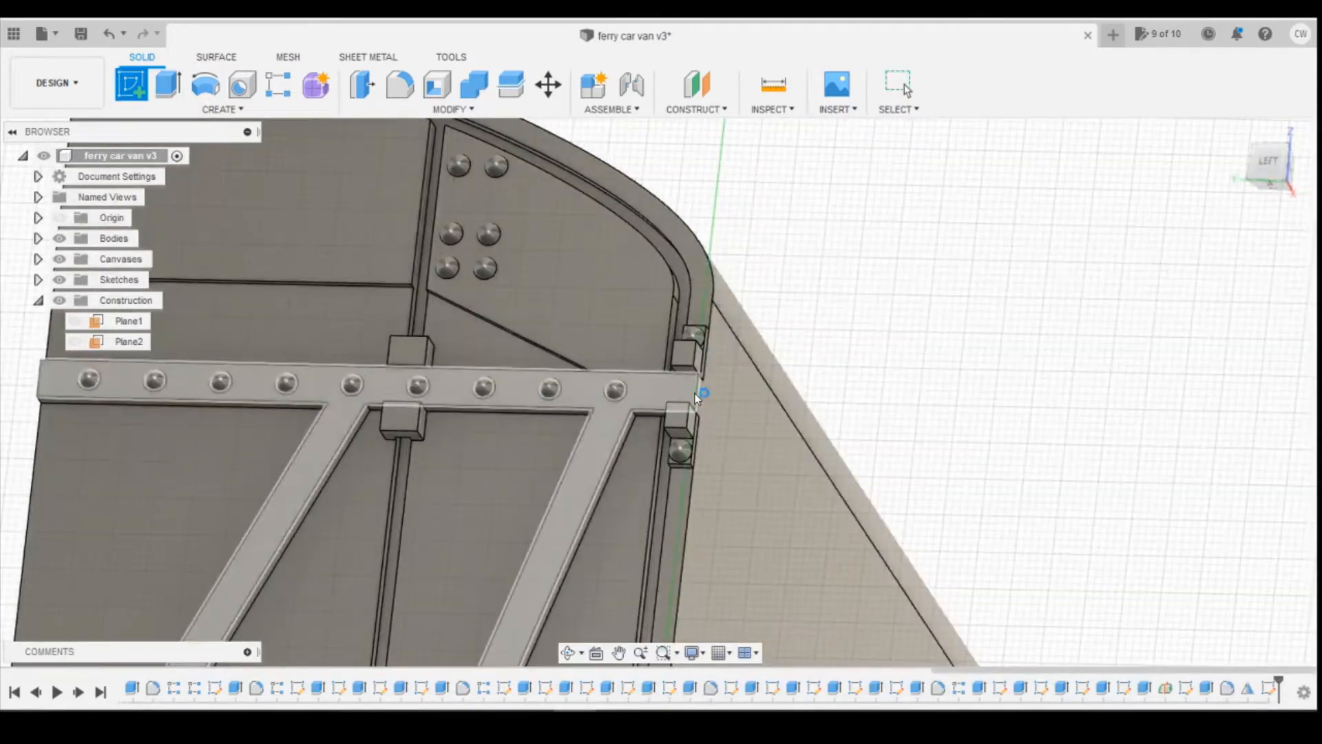
left_click(700, 393)
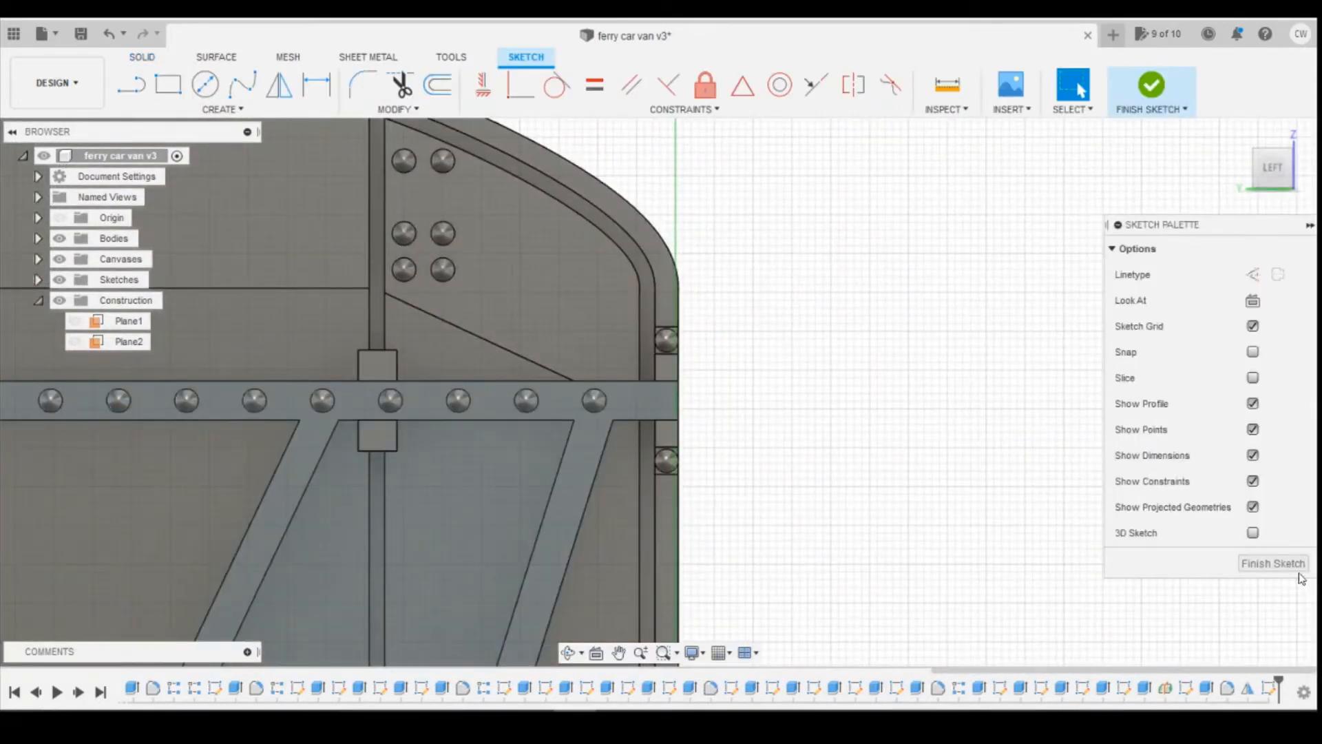
left_click(1298, 575)
right_click(1269, 690)
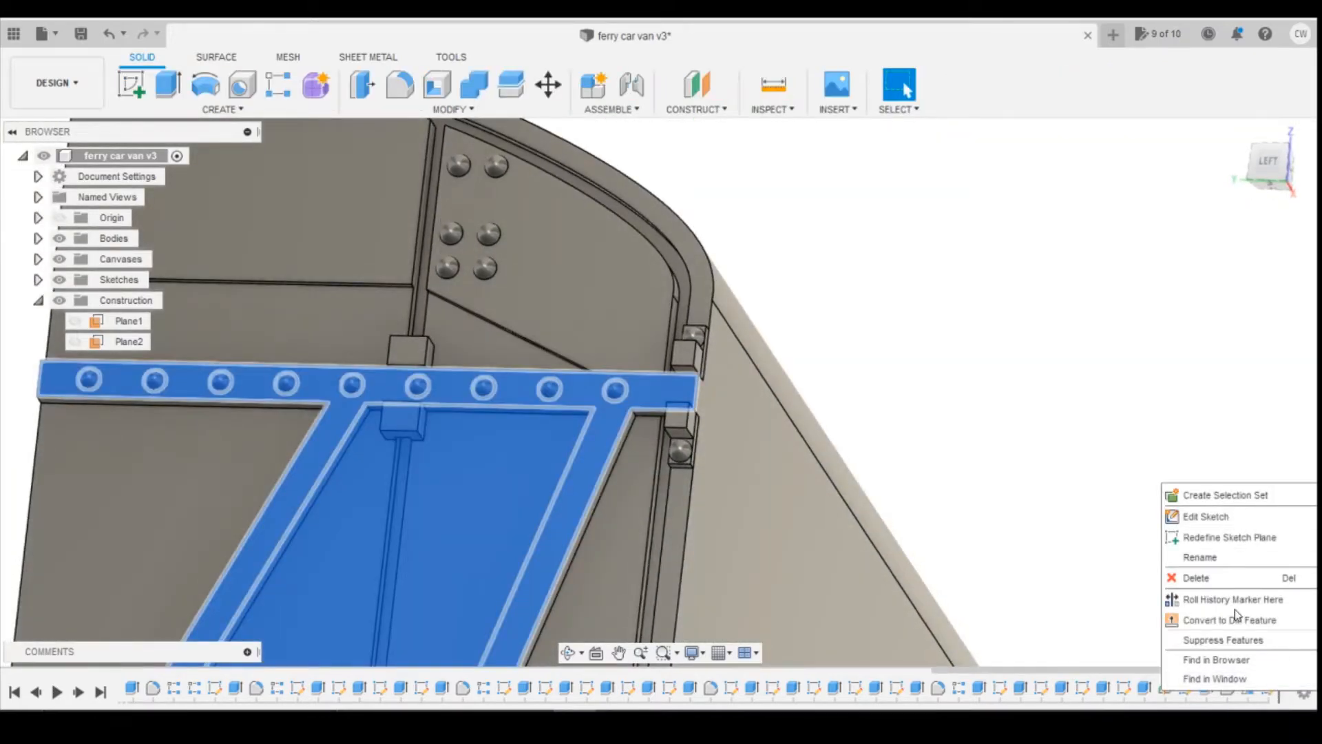
left_click(1217, 581)
Step: Sketch a 0.3 mm diameter circle on the underside of the upper bracket's projecting block, with the model sliced at the sketch plane
scroll(659, 341, "up", 3)
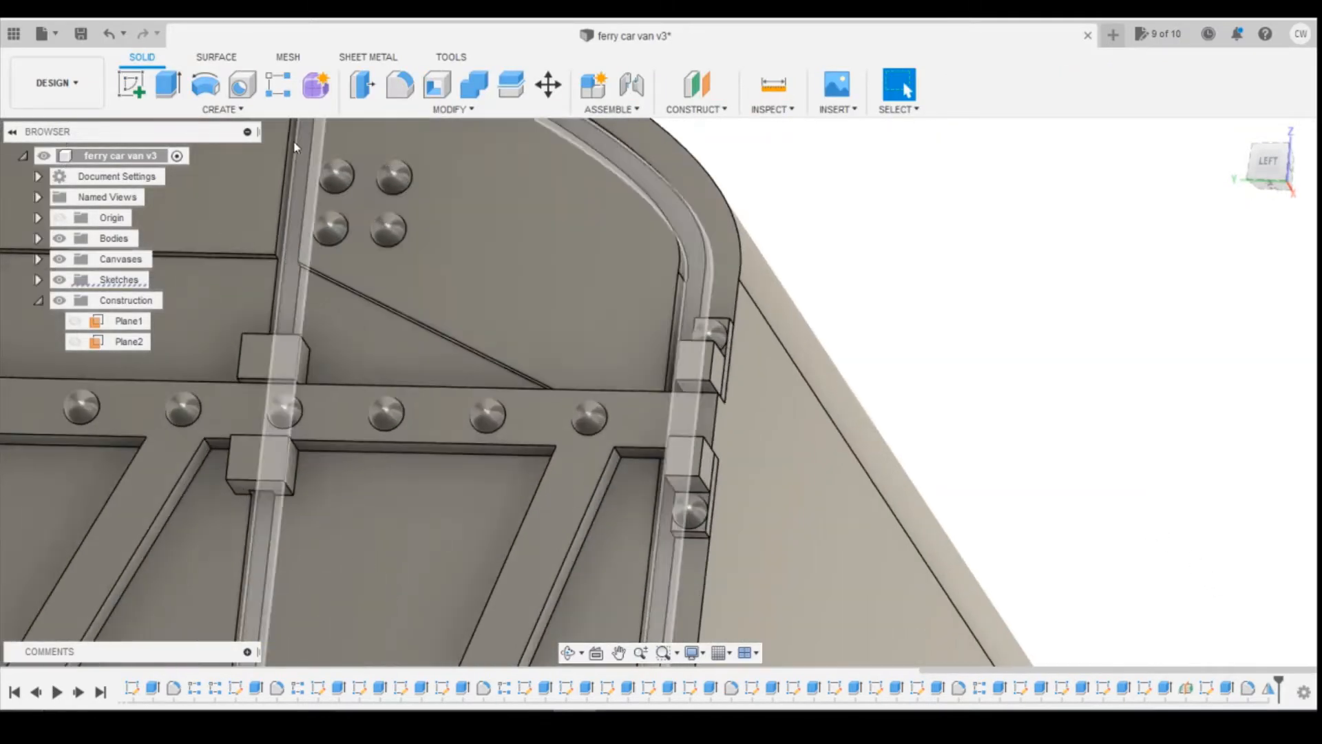
left_click(131, 84)
left_click(721, 404)
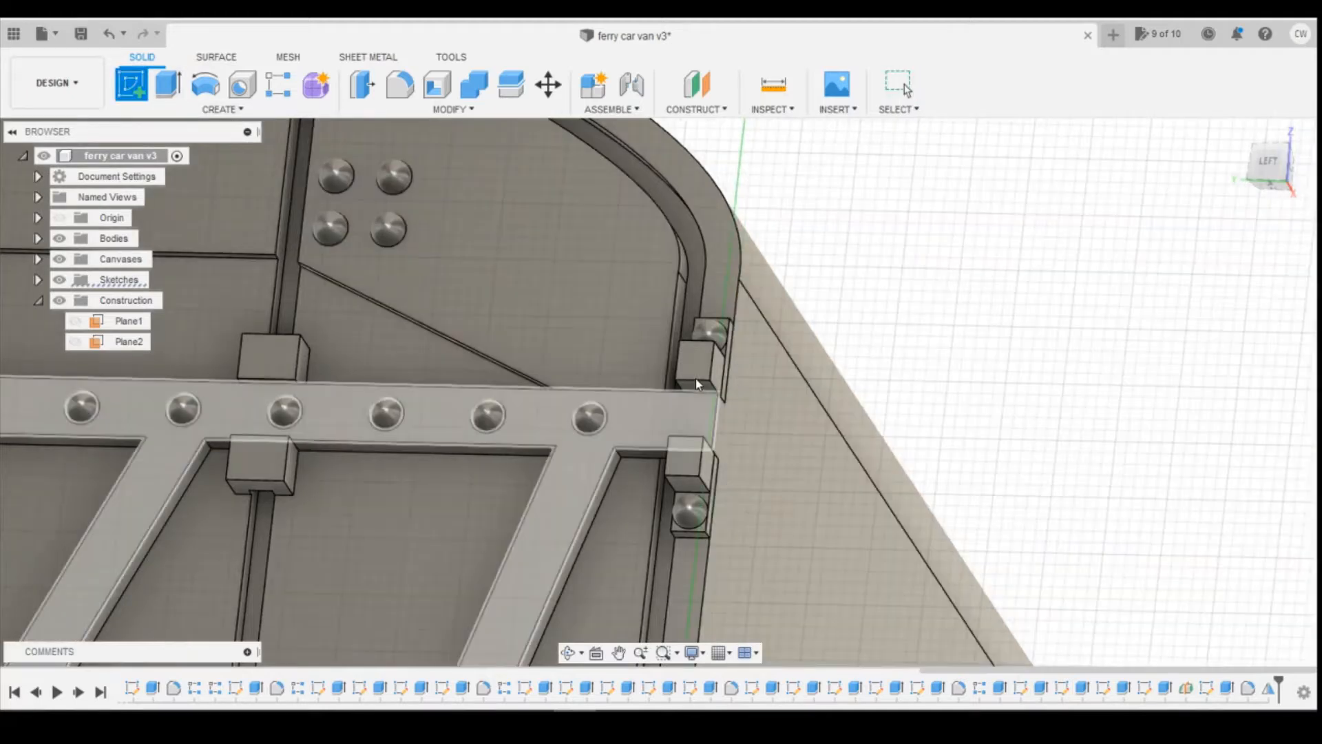
left_click(697, 384)
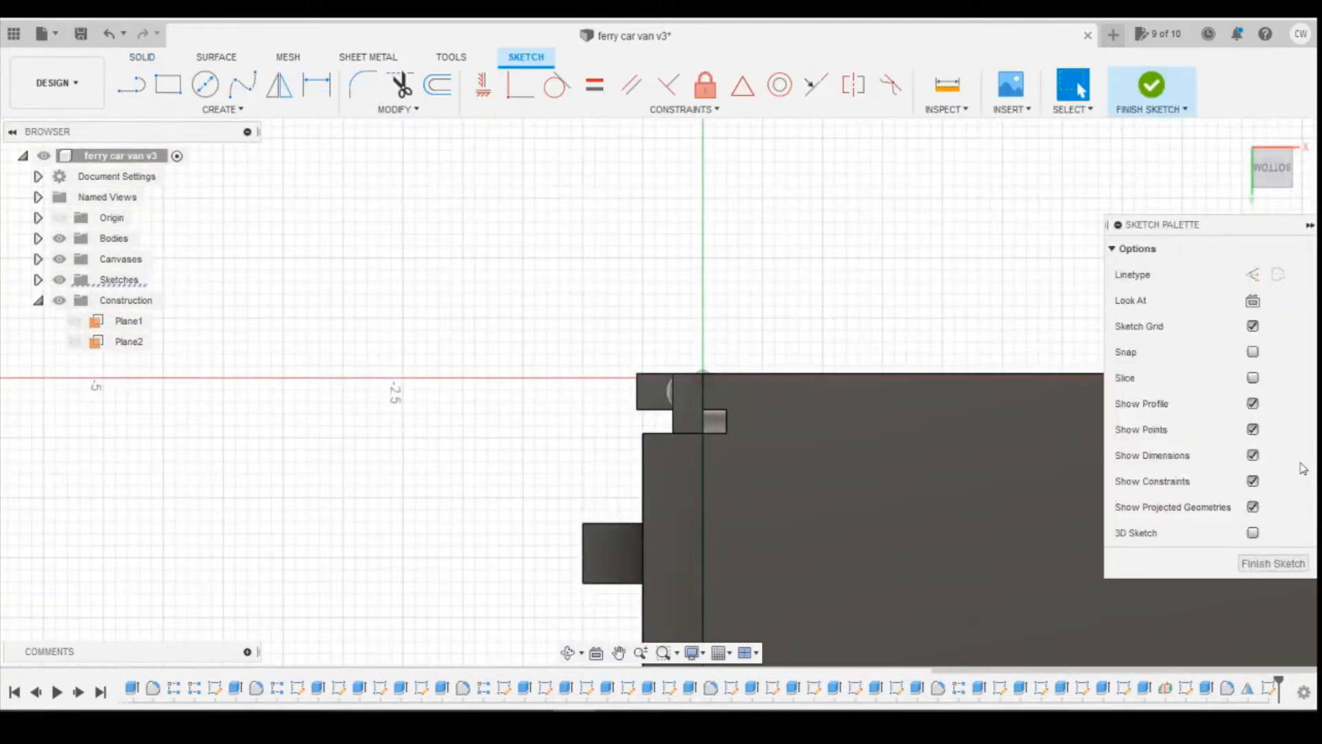
left_click(1253, 378)
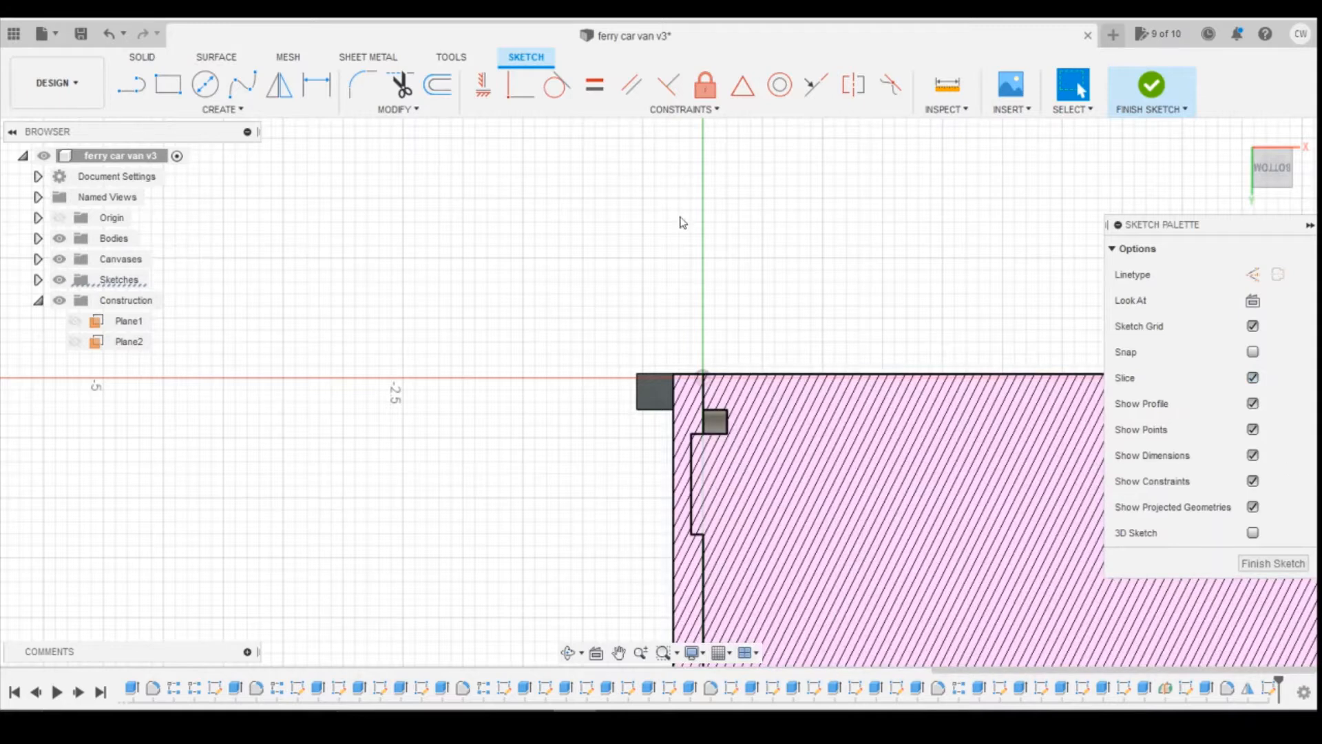
left_click(213, 86)
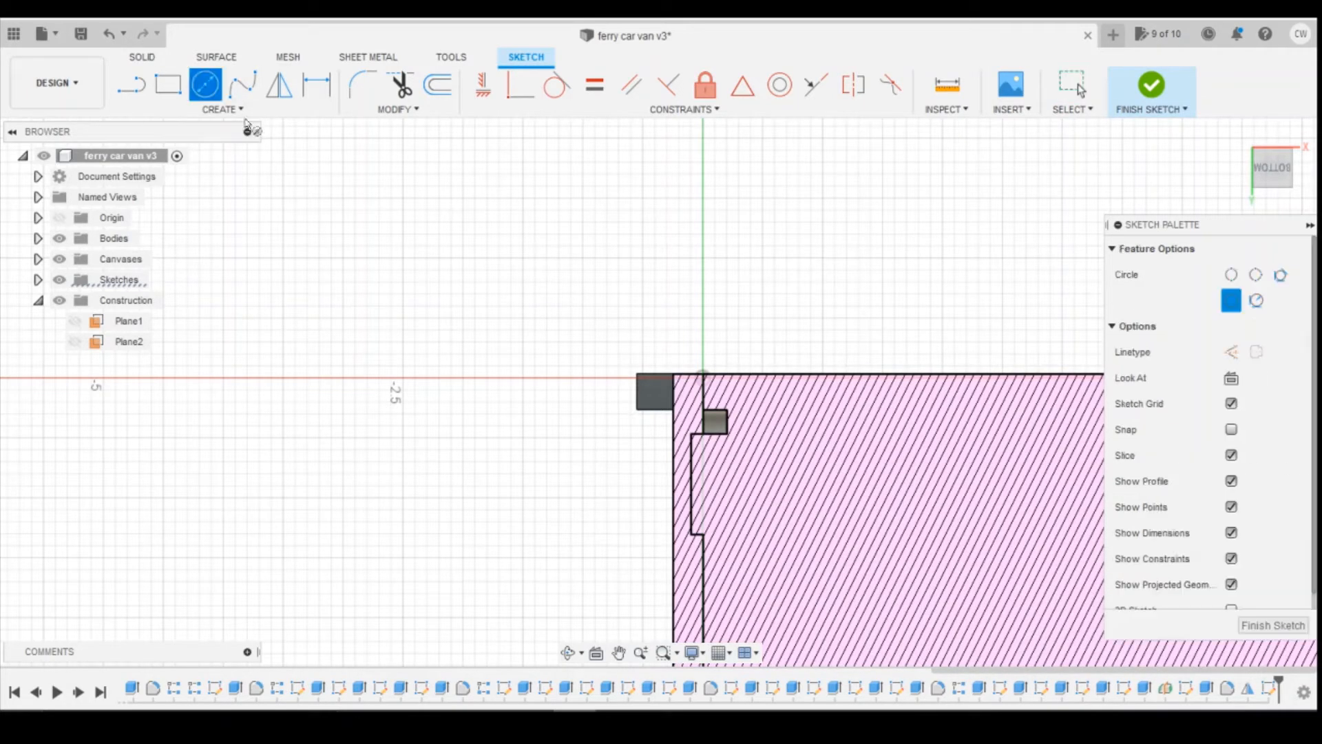
left_click(659, 392)
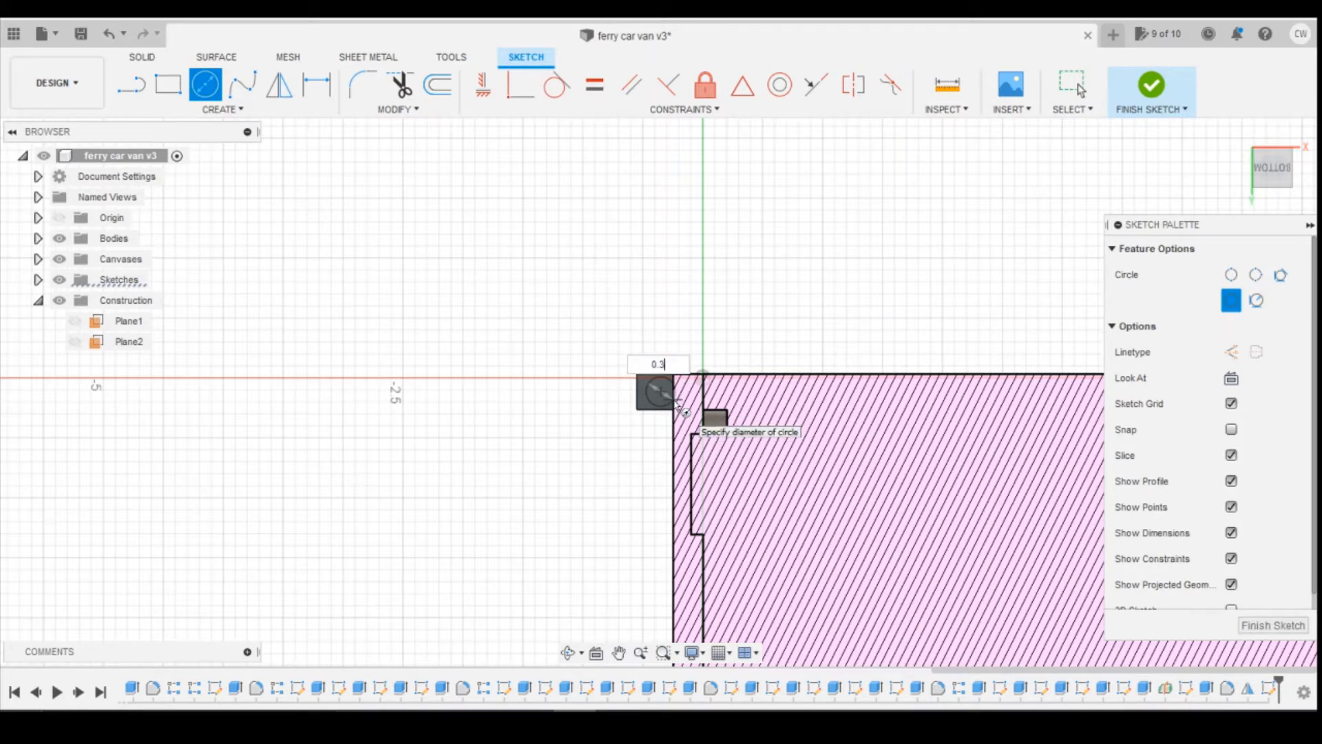
key("Escape")
scroll(662, 382, "up", 5)
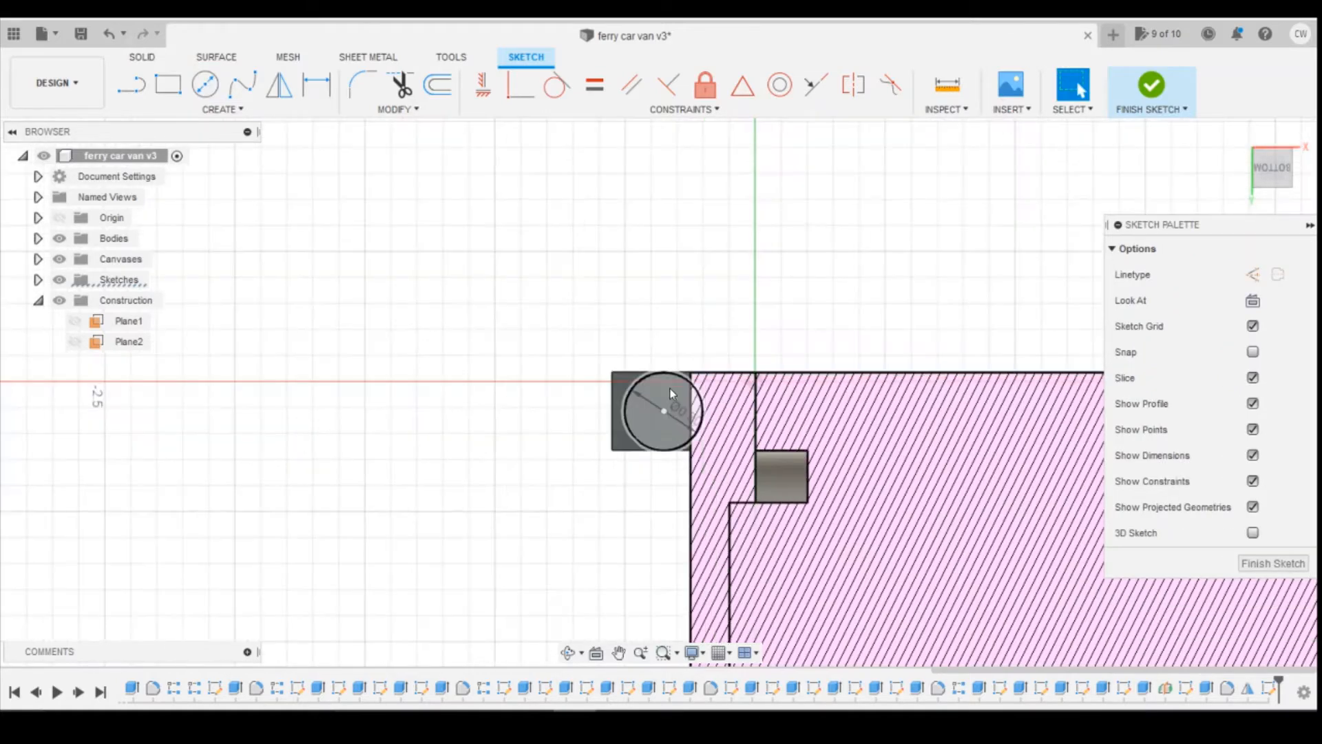
Step: Extrude the circle 0.45 mm down towards the lower bracket, joining it to the existing body
right_click(678, 390)
left_click(658, 477)
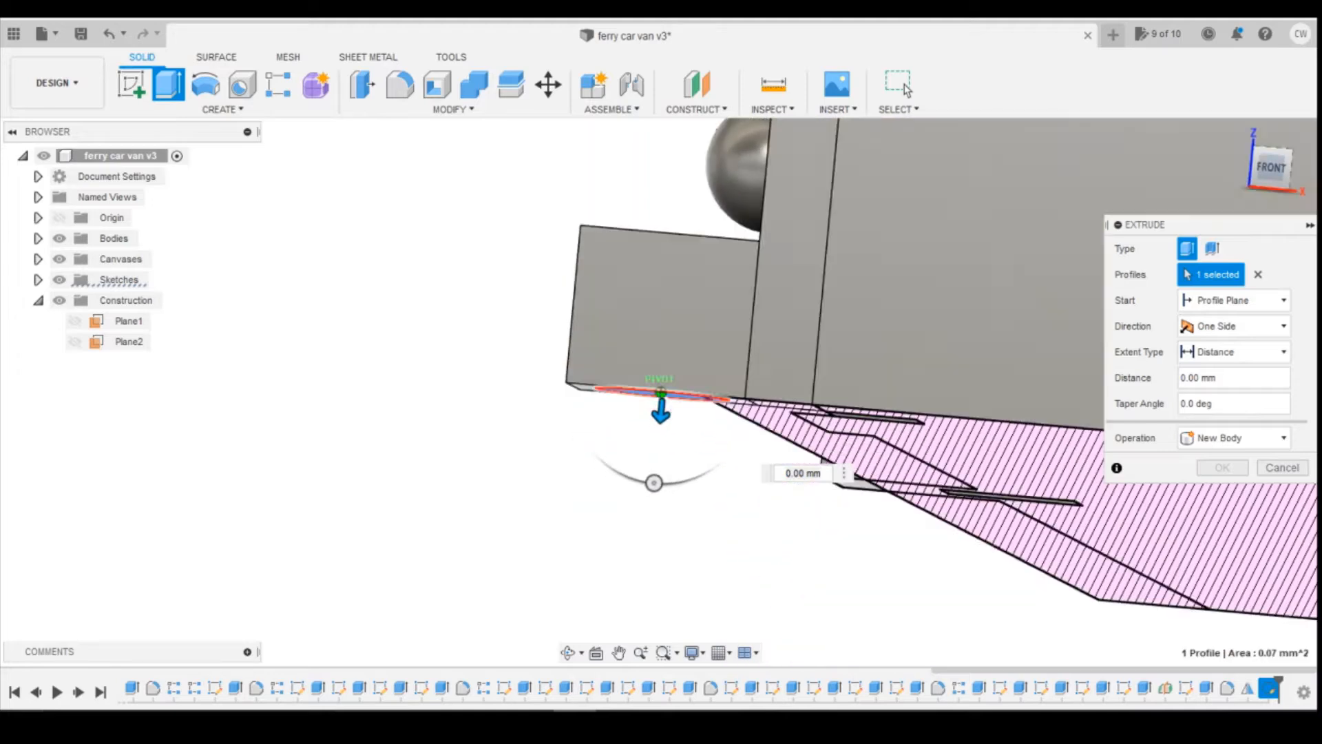
left_click_drag(660, 411, 683, 627)
left_click(1233, 438)
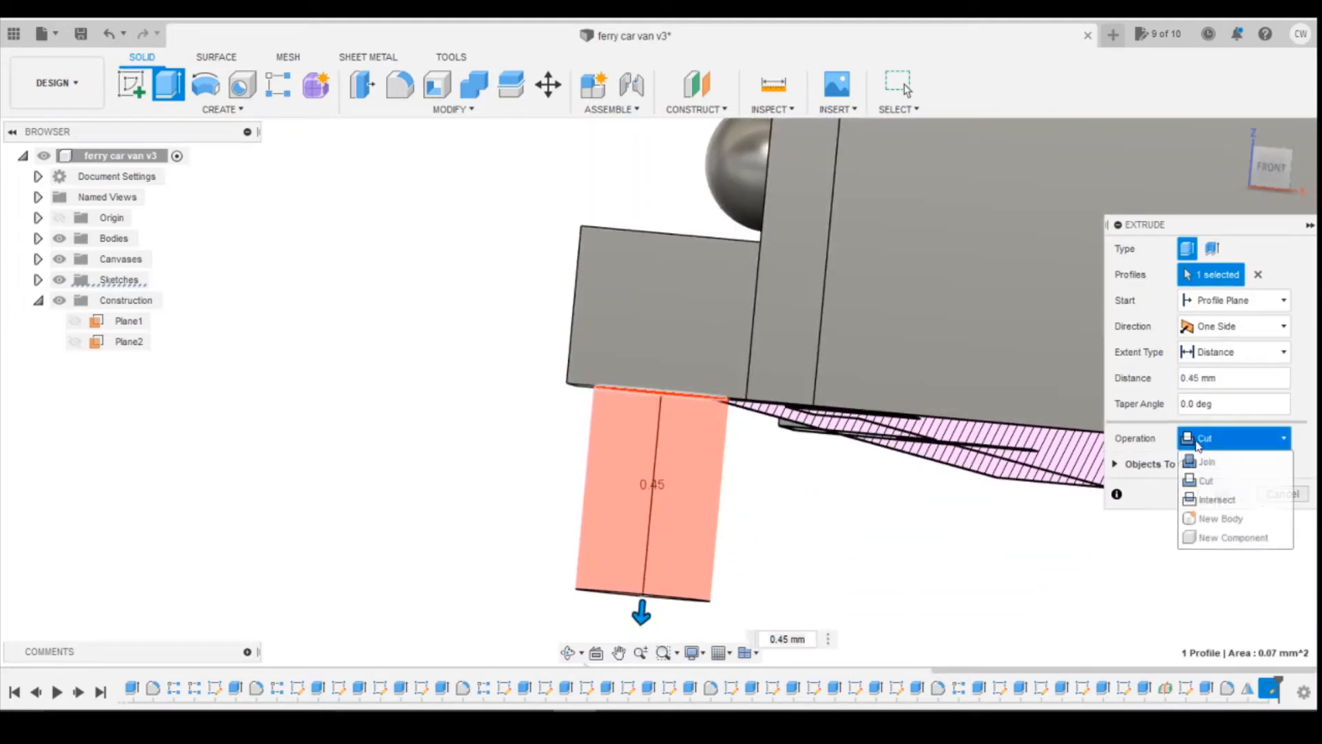
left_click(1212, 461)
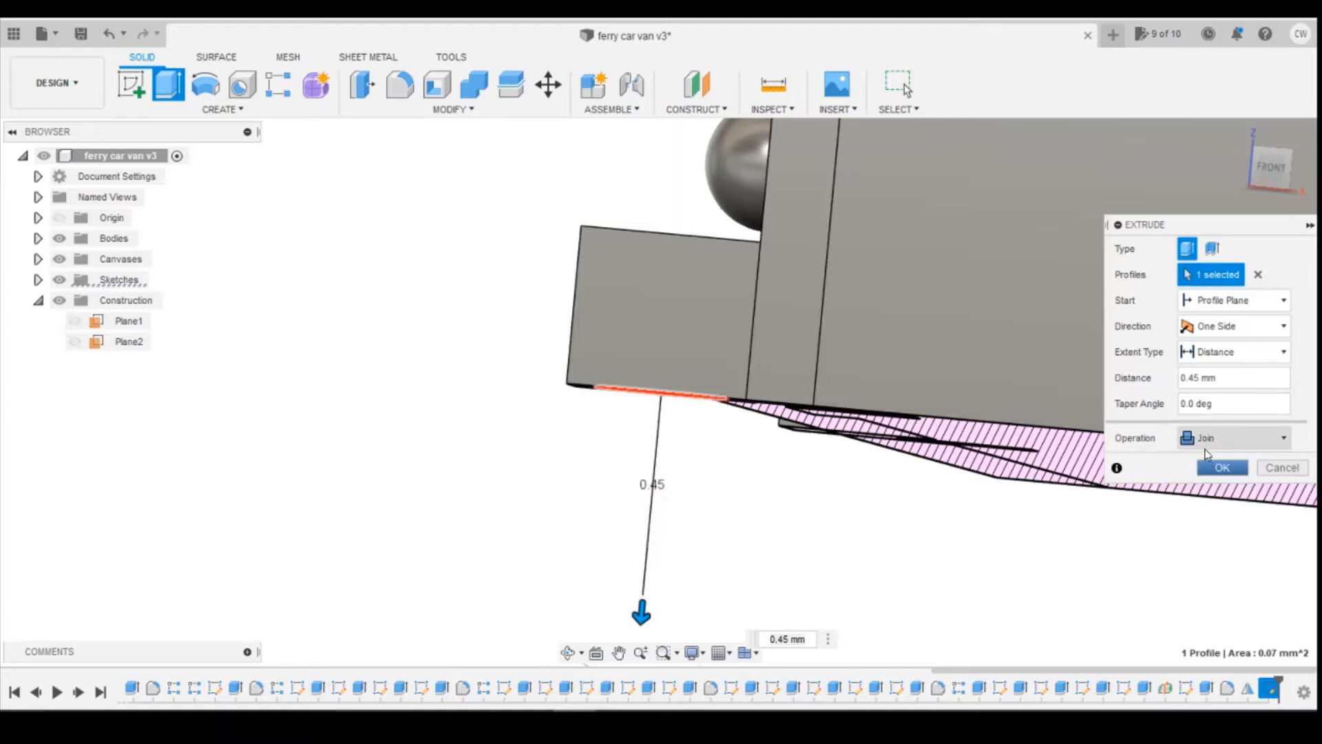
left_click(1223, 468)
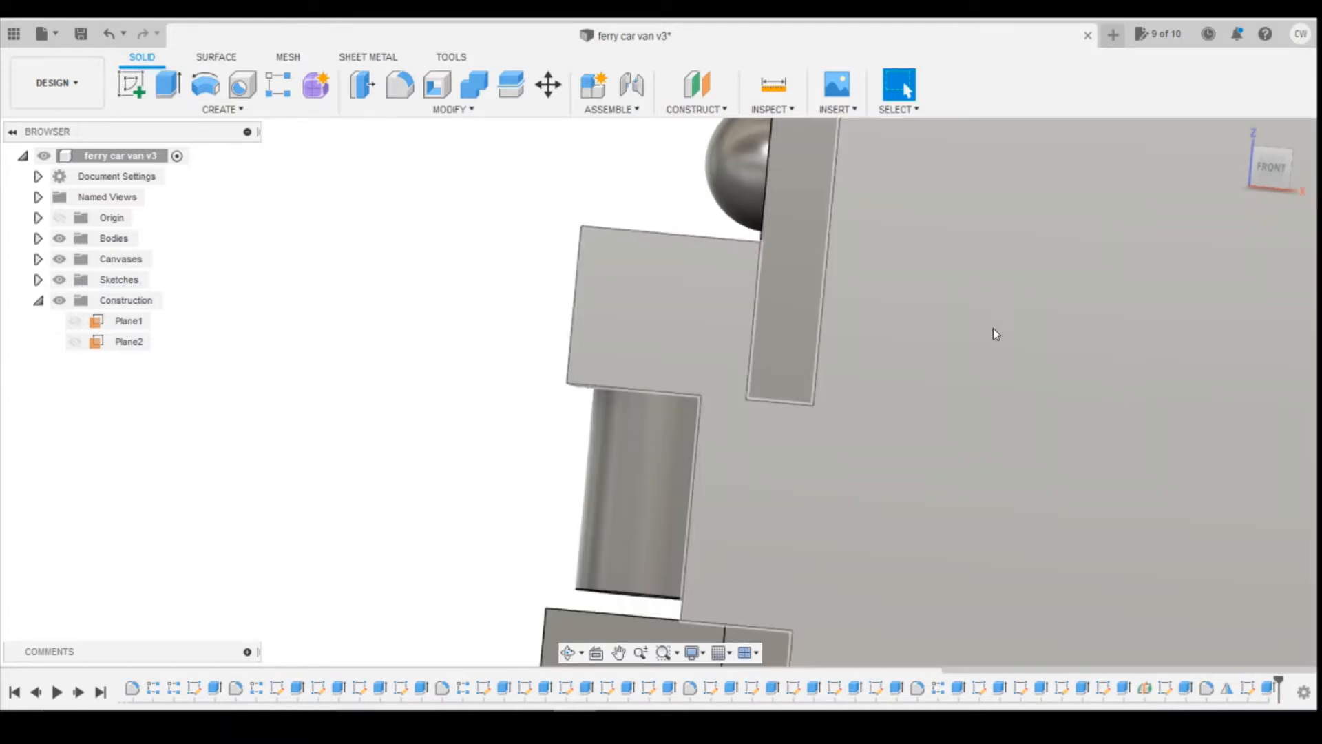
Step: Lengthen the round pin's extrusion between the two brackets to 0.60 mm
scroll(993, 334, "down", 3)
right_click(1268, 689)
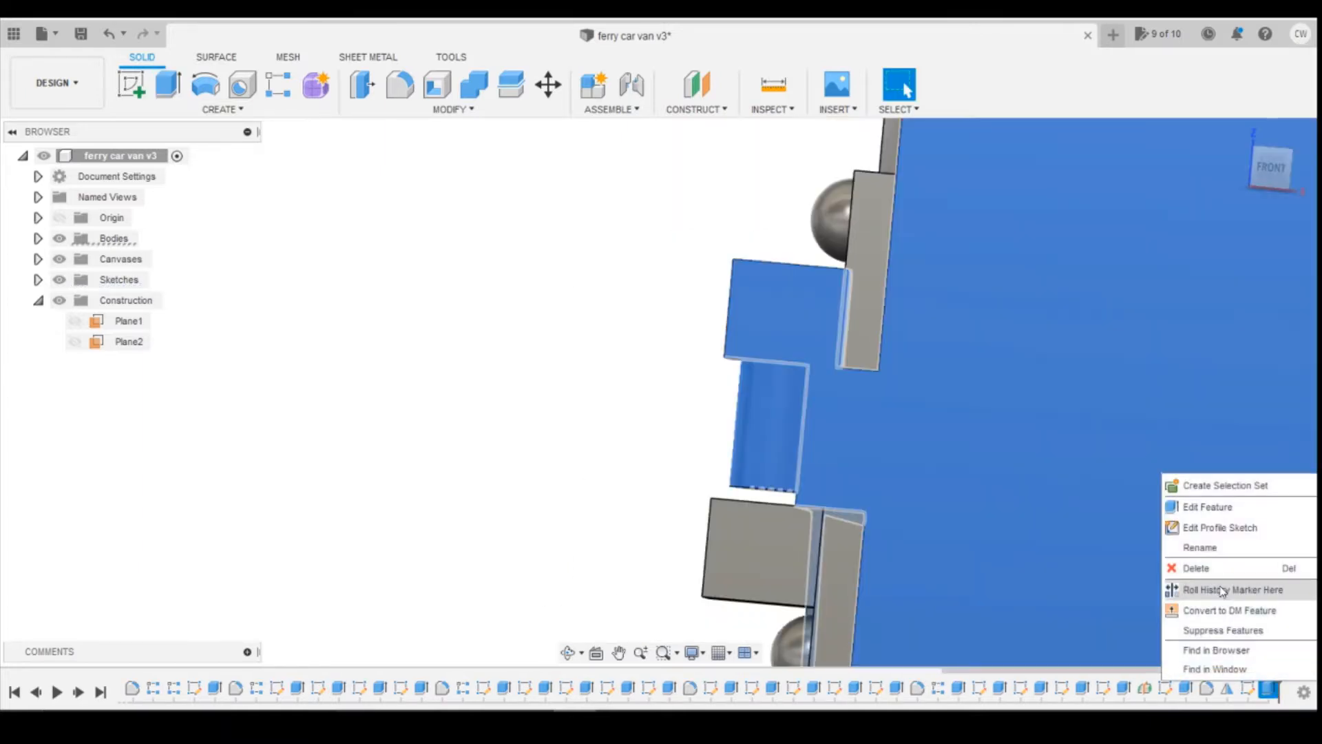
left_click(1210, 506)
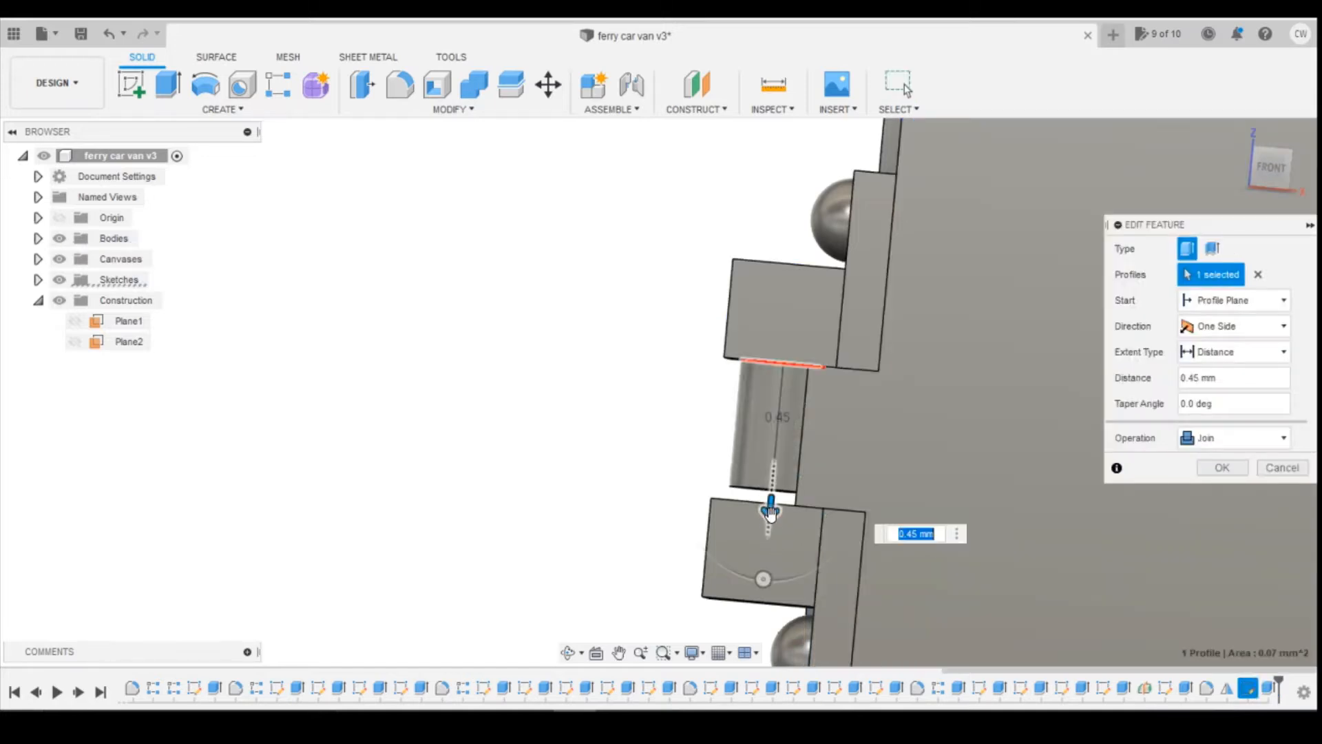
left_click_drag(770, 511, 767, 551)
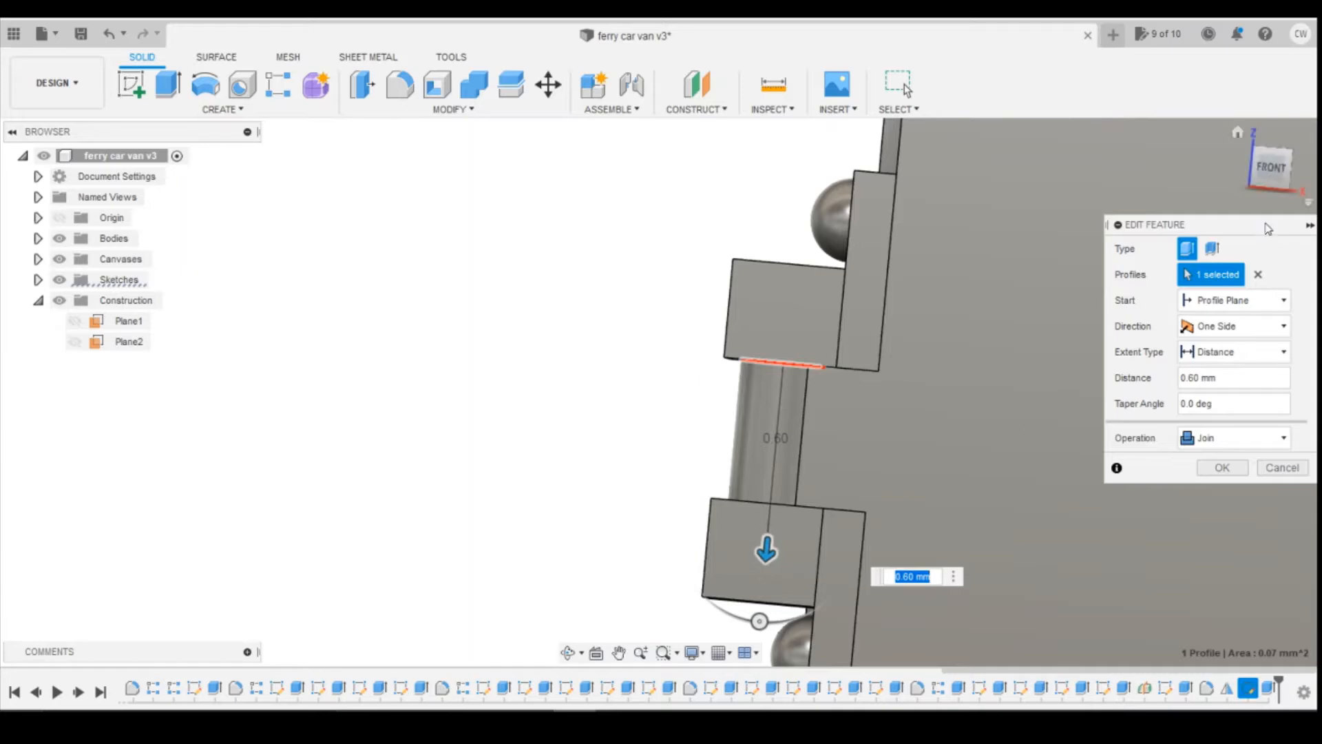
mouse_move(1283, 170)
left_mouse_down()
mouse_move(1266, 183)
mouse_move(1287, 195)
left_mouse_up()
left_click(1222, 468)
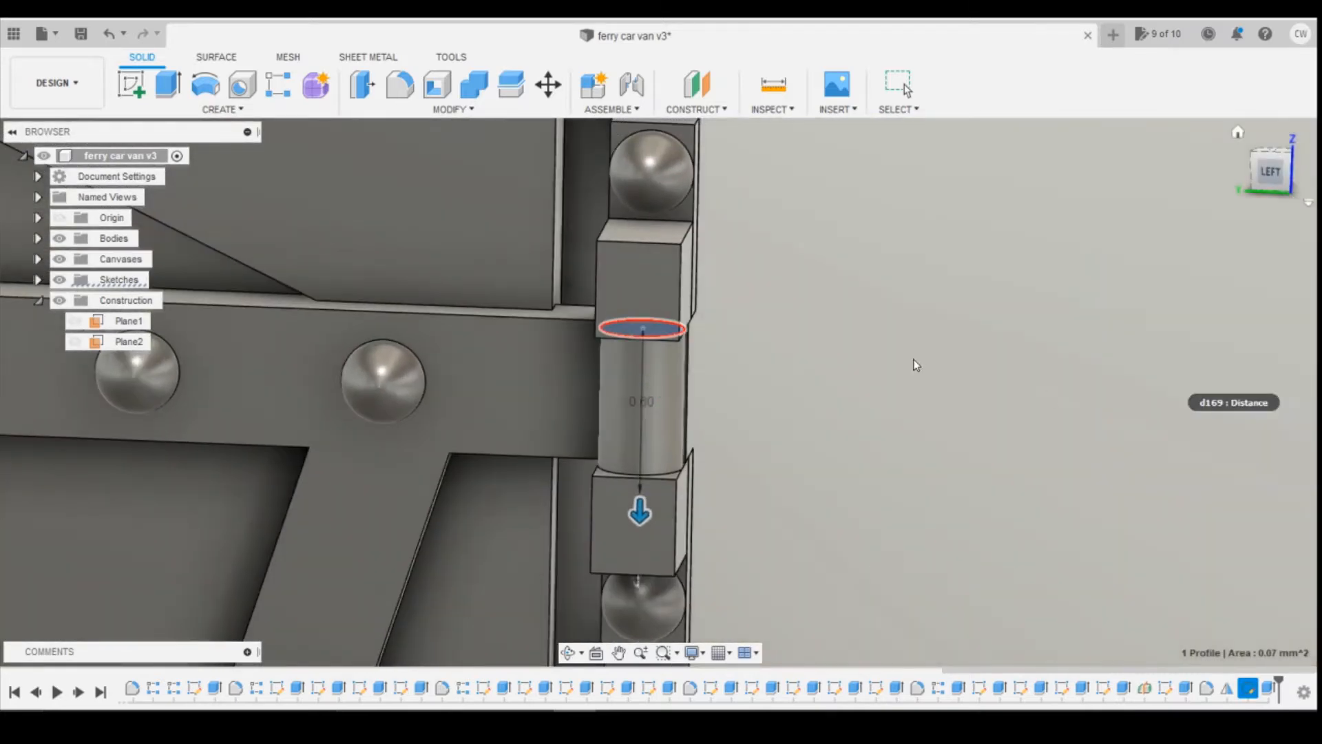
scroll(895, 310, "down", 3)
scroll(884, 265, "down", 5)
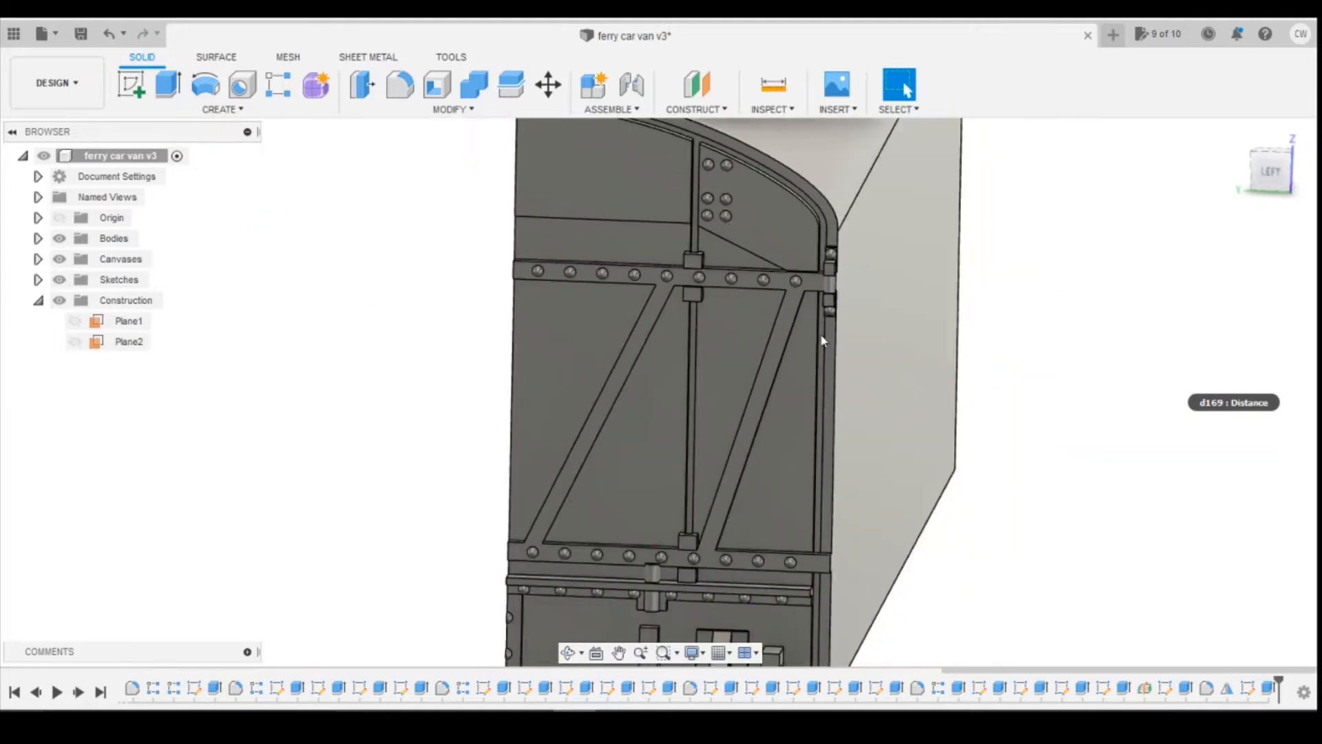
left_click(278, 84)
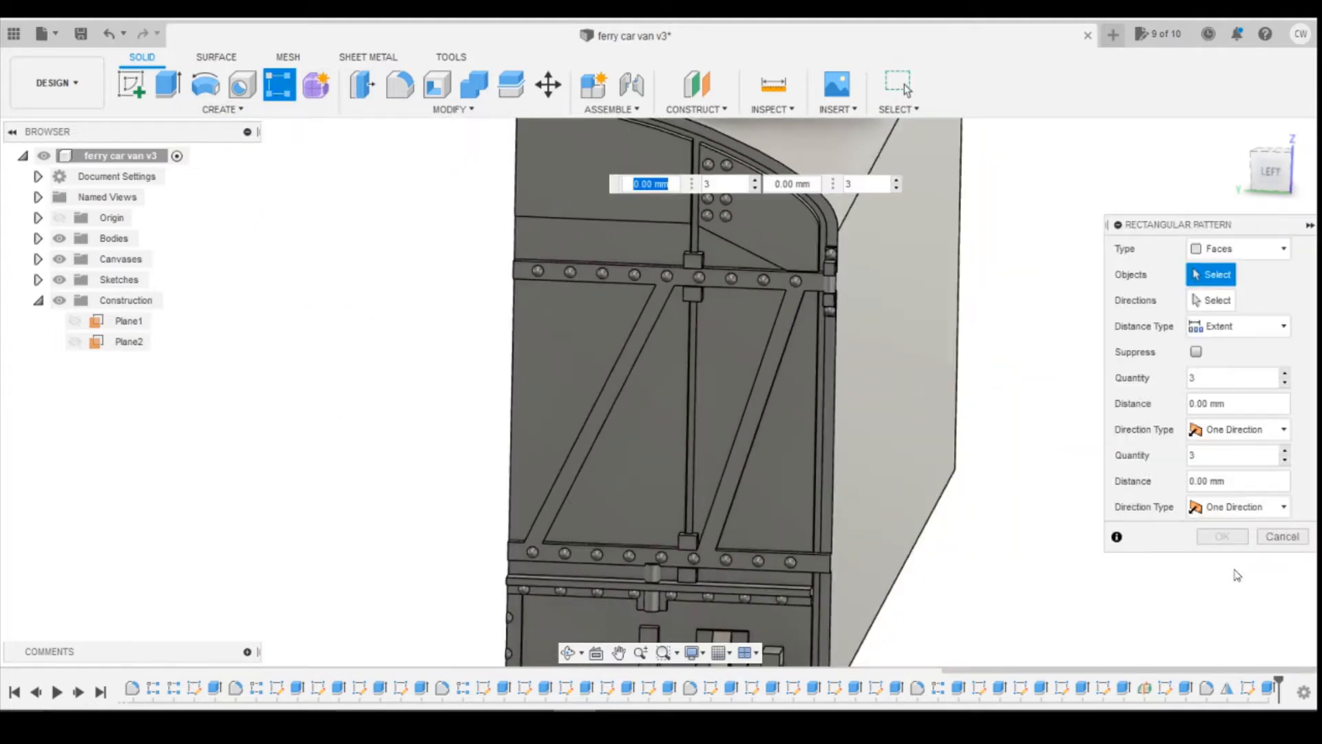
left_click(1265, 250)
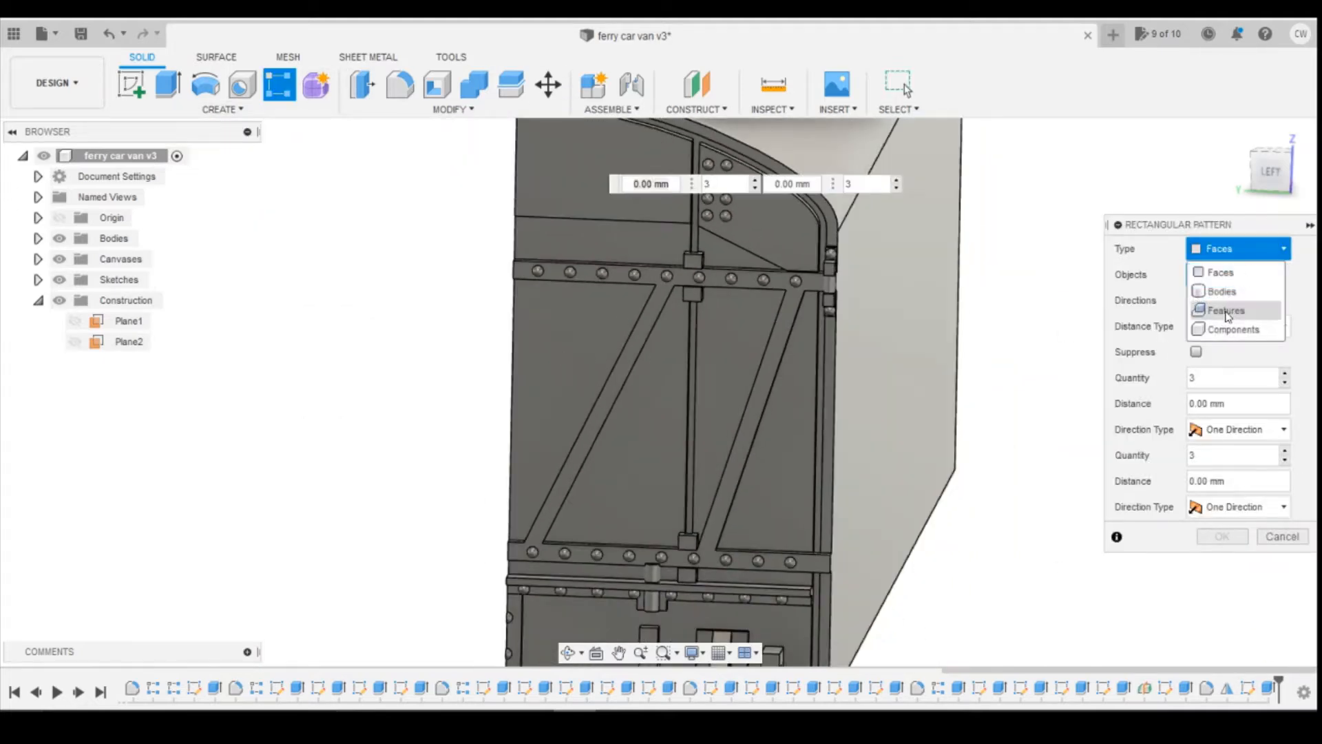
left_click(1212, 307)
left_click(1088, 697)
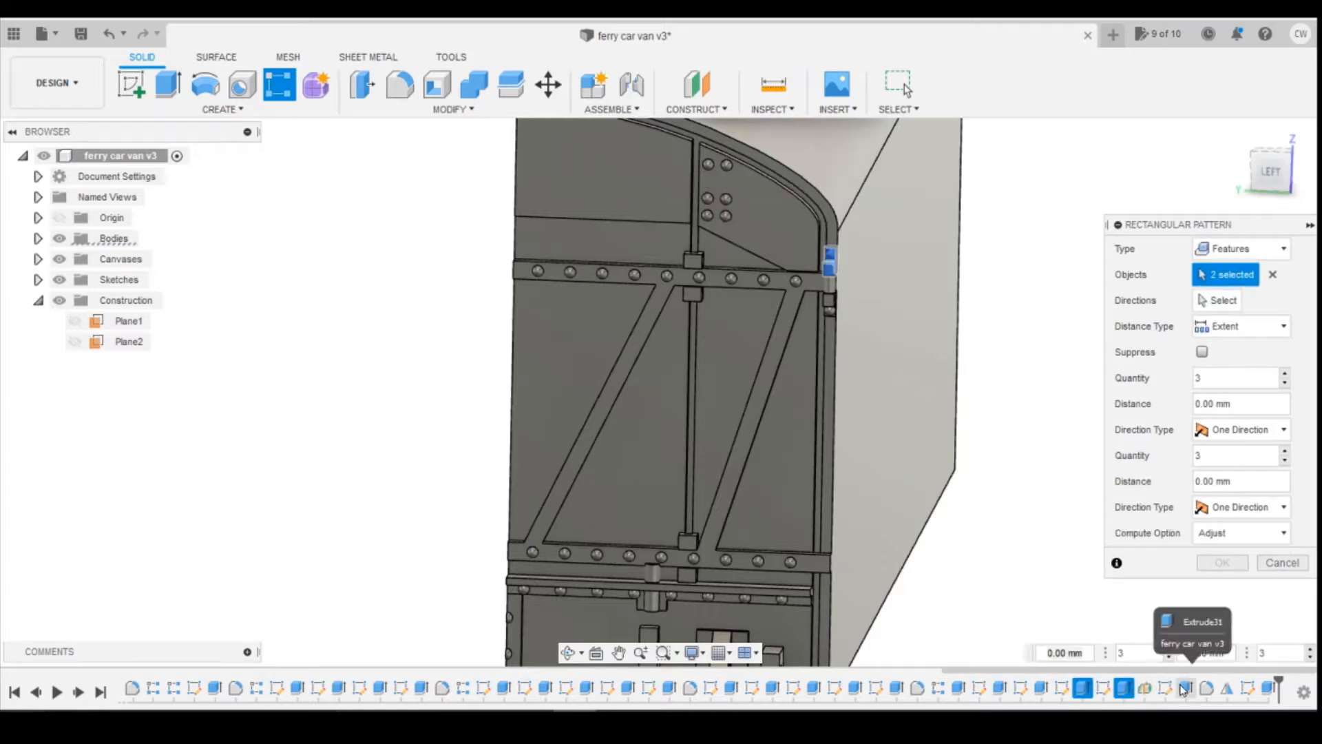
left_click(1185, 688)
left_click(1207, 688)
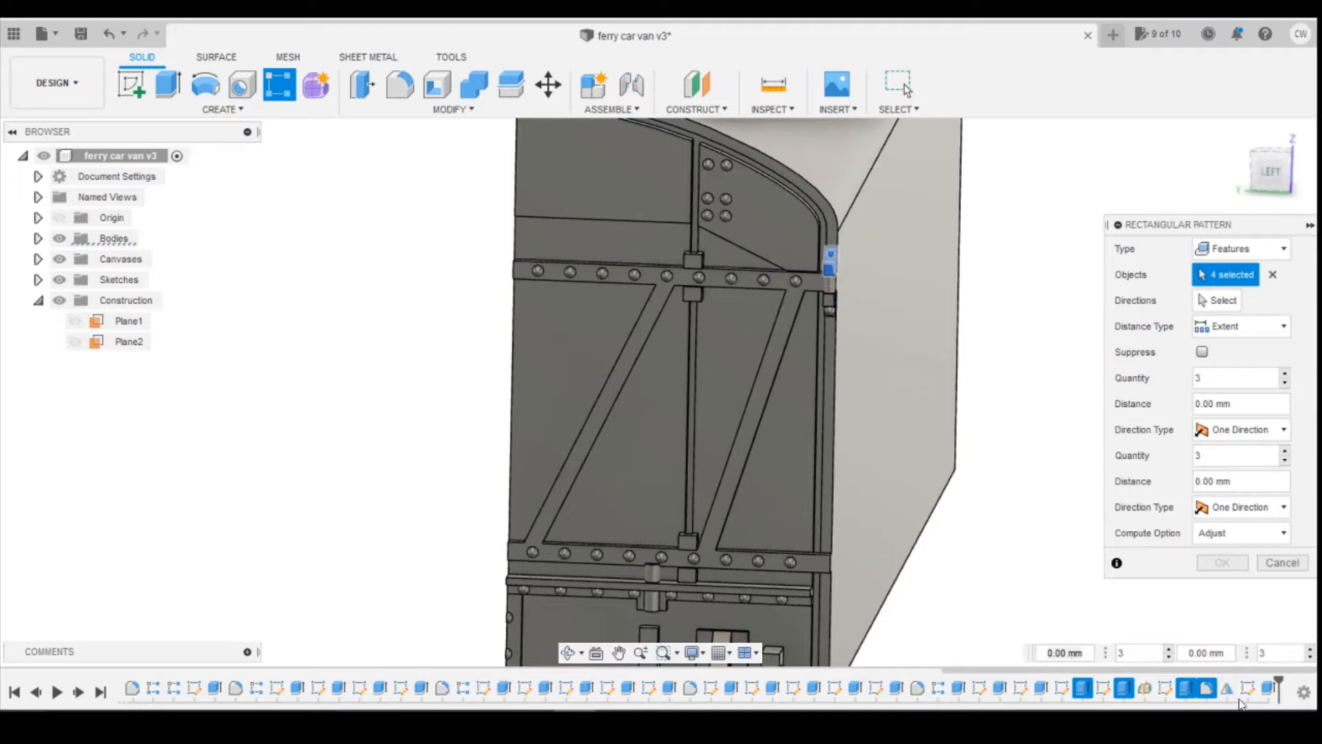
left_click(1231, 692)
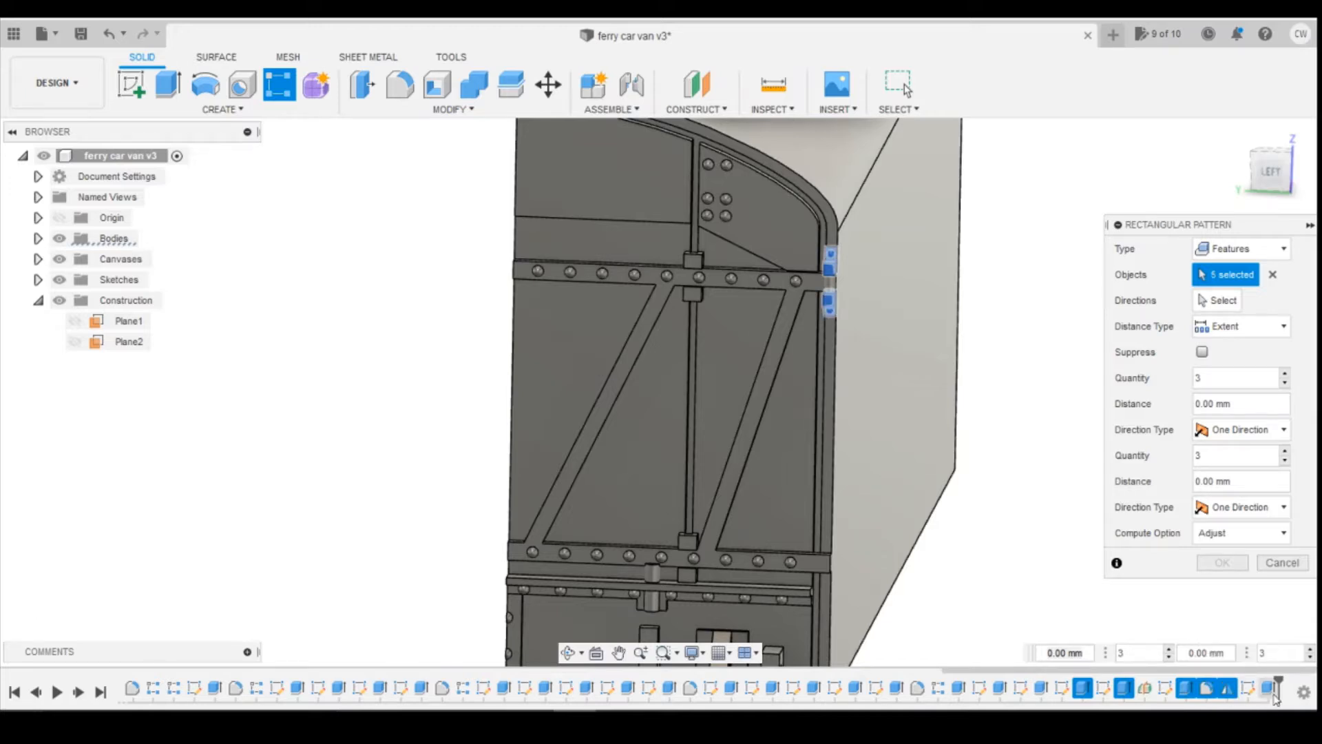
left_click(1269, 691)
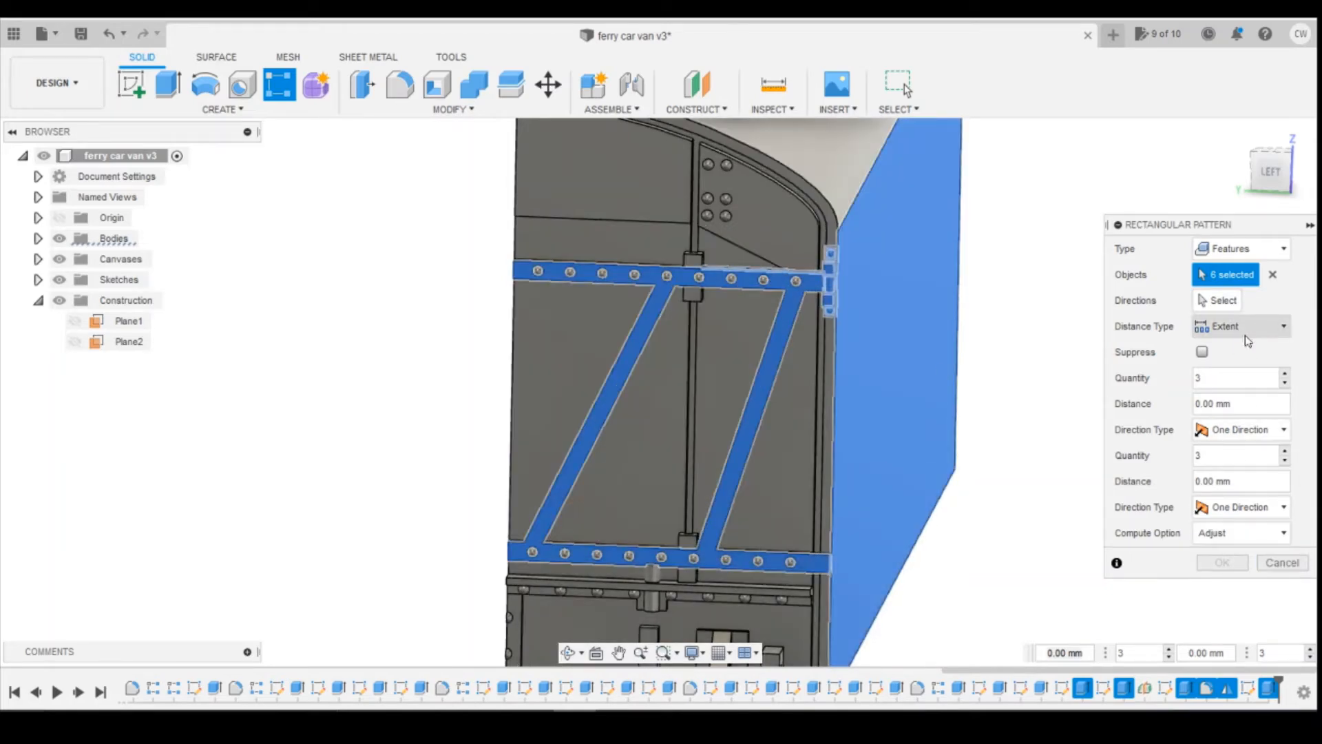
left_click(1219, 303)
left_click(832, 381)
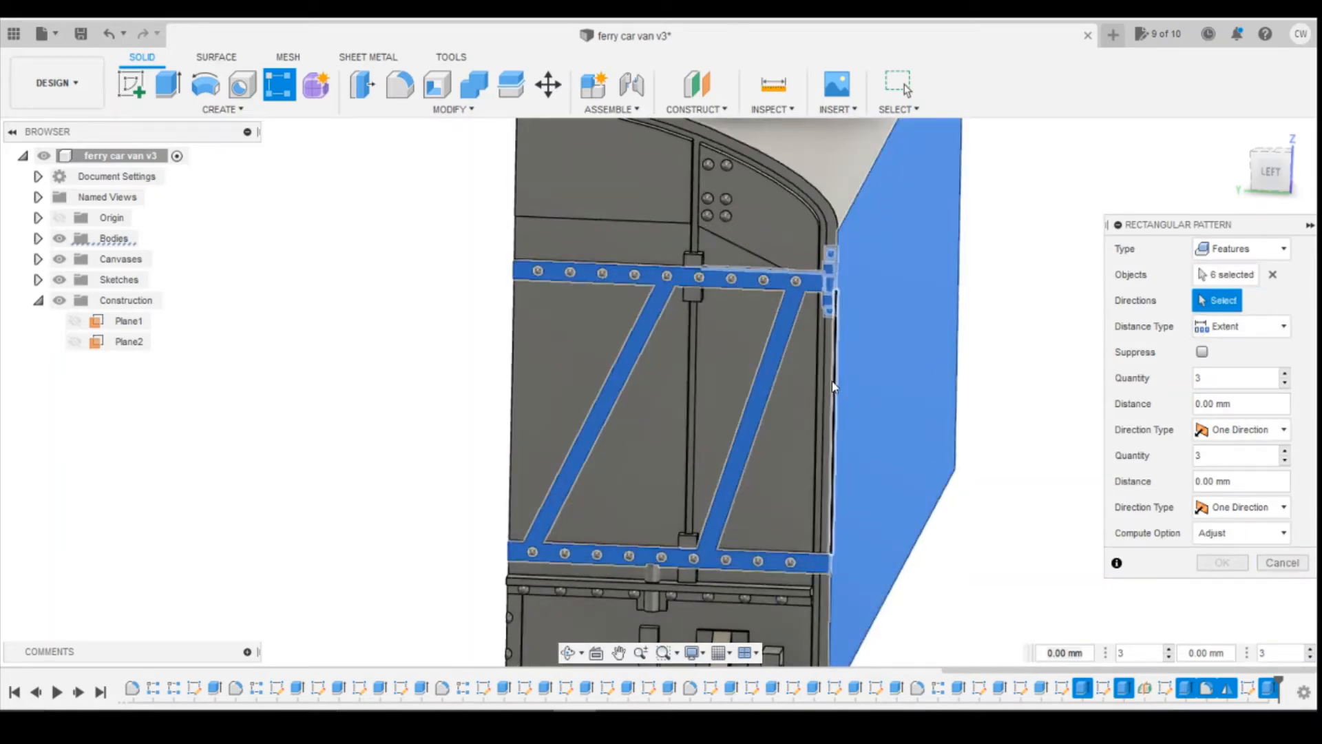
mouse_move(738, 357)
left_mouse_down()
mouse_move(737, 379)
mouse_move(734, 348)
left_mouse_up()
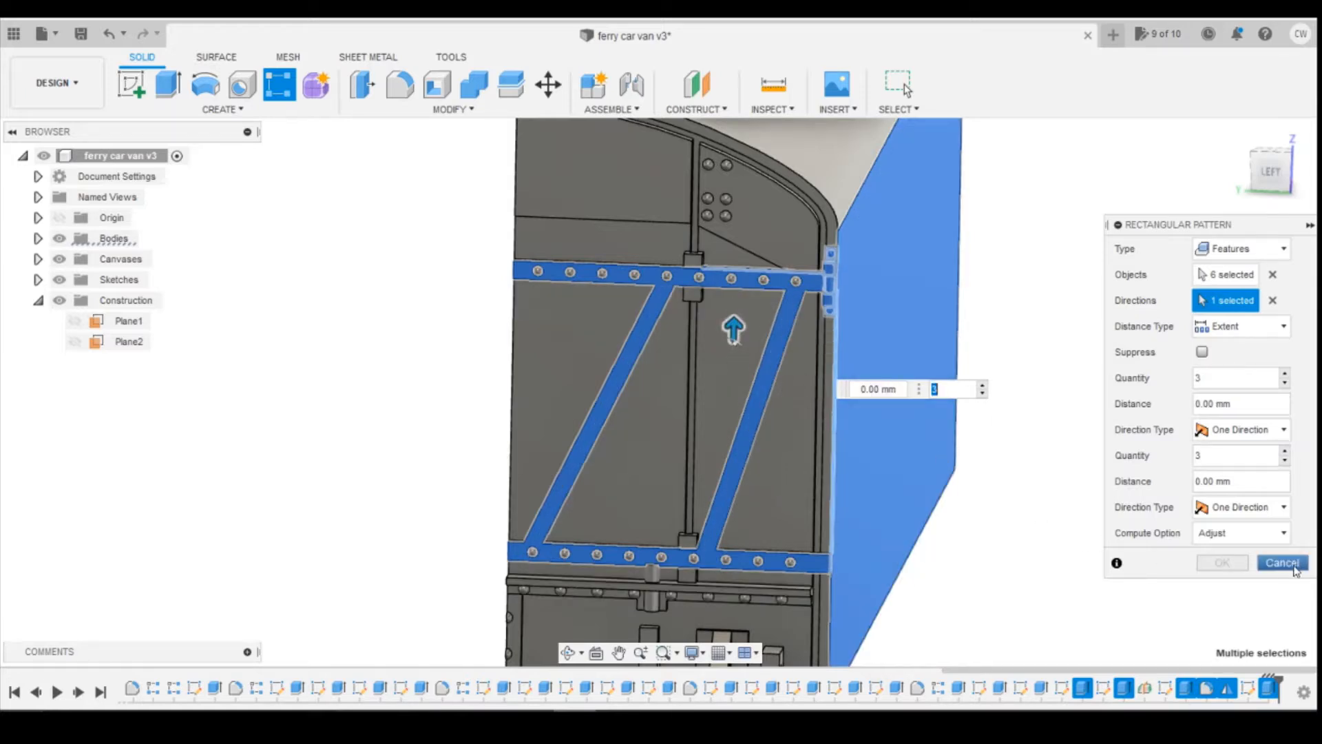
left_click(1283, 567)
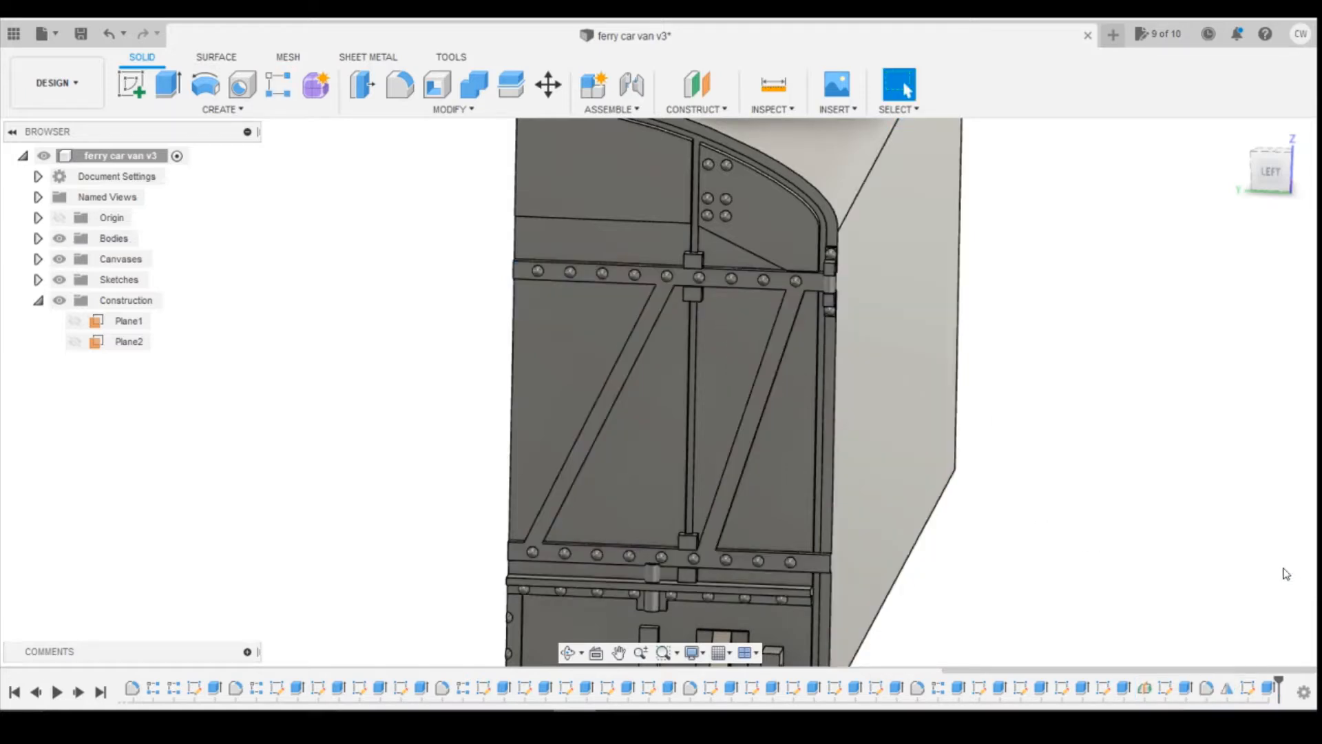
right_click(1232, 694)
left_click(1230, 541)
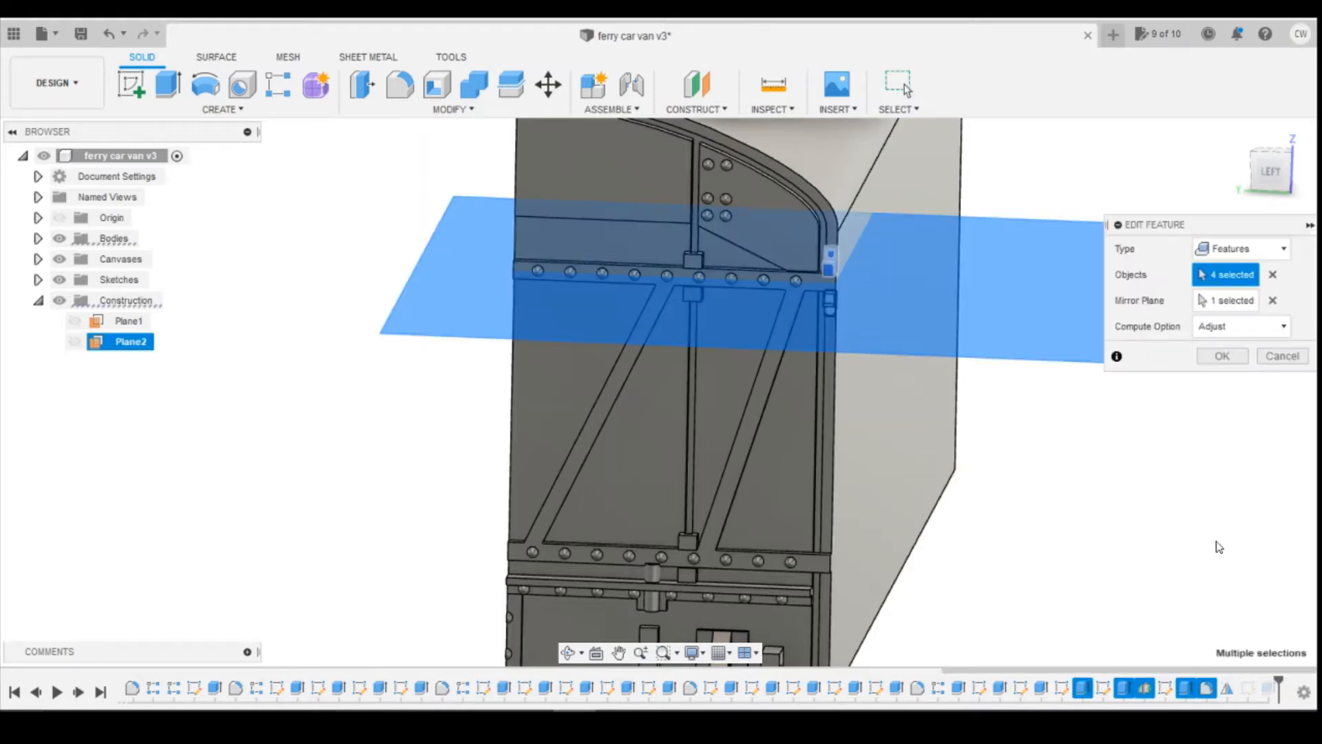
left_click(1275, 361)
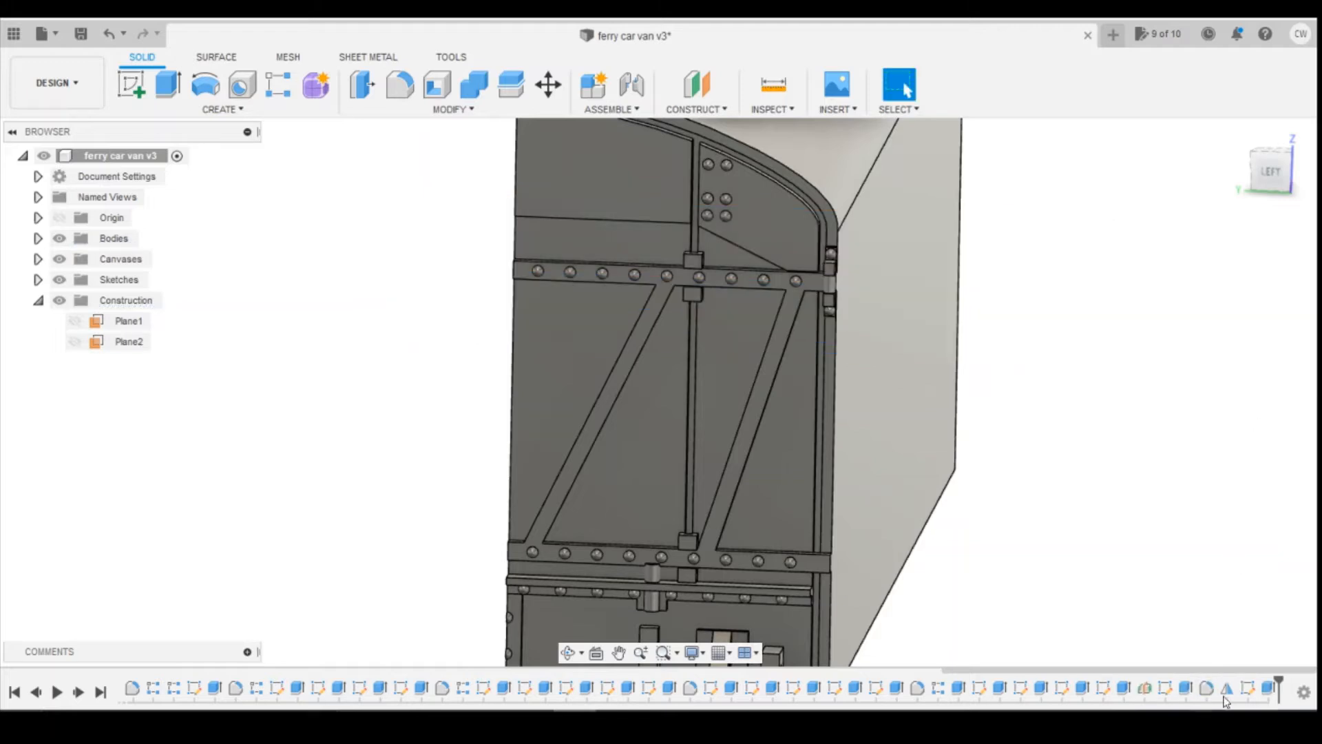
Step: Change the operation of the round pin's extrusion from joining to creating a new body
right_click(1270, 690)
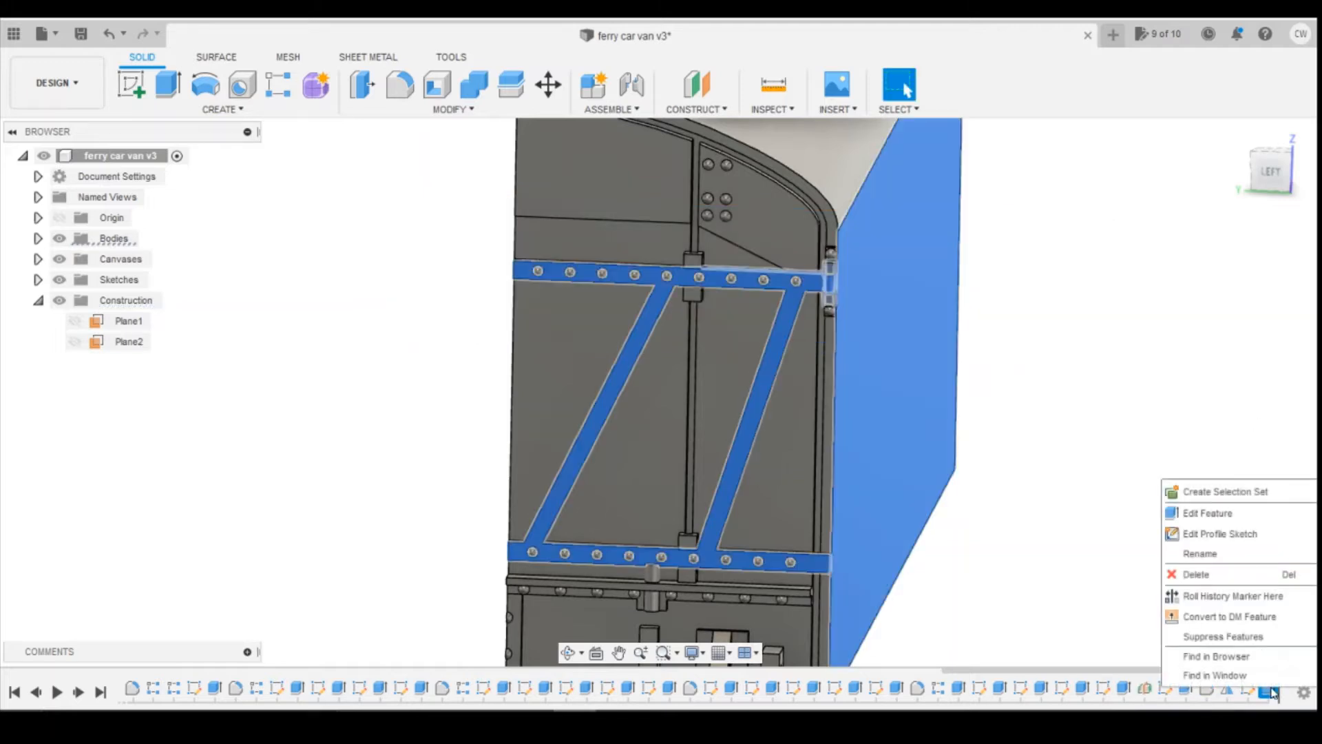
left_click(1218, 513)
left_click(1204, 446)
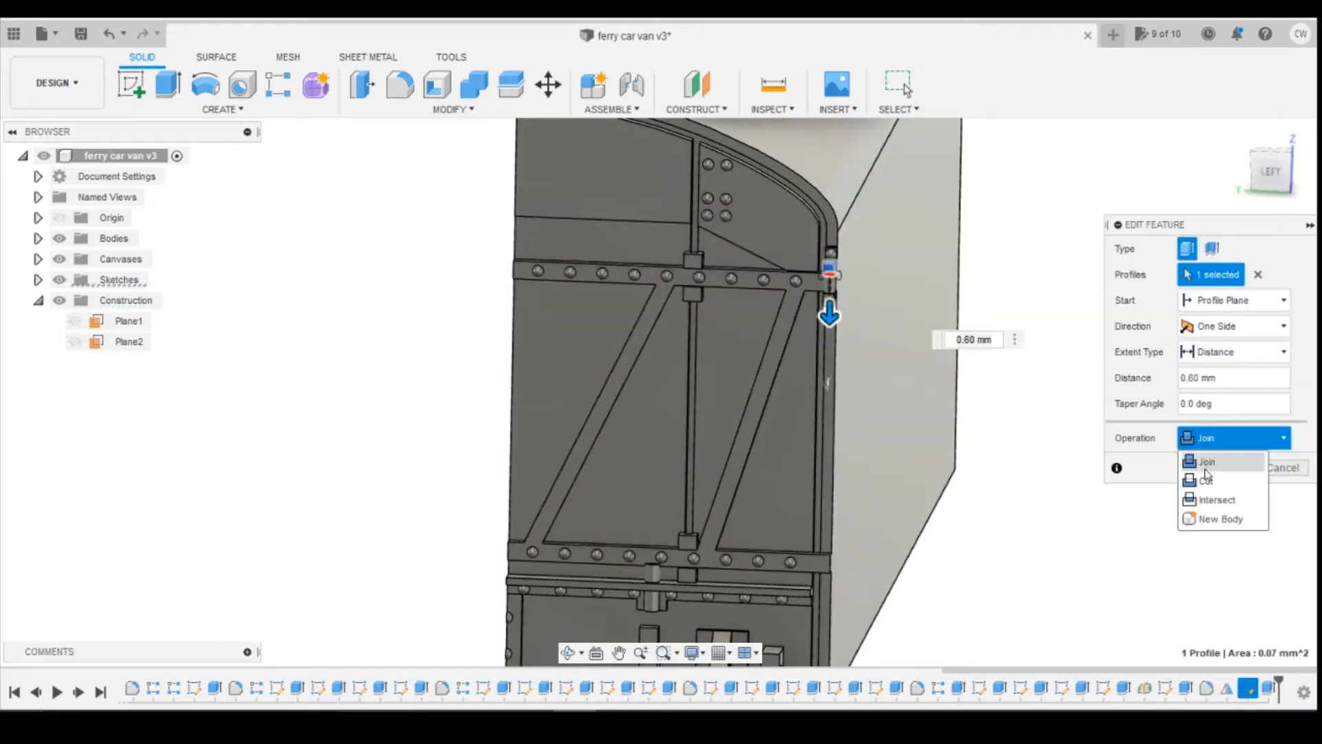
left_click(1204, 521)
left_click(1223, 469)
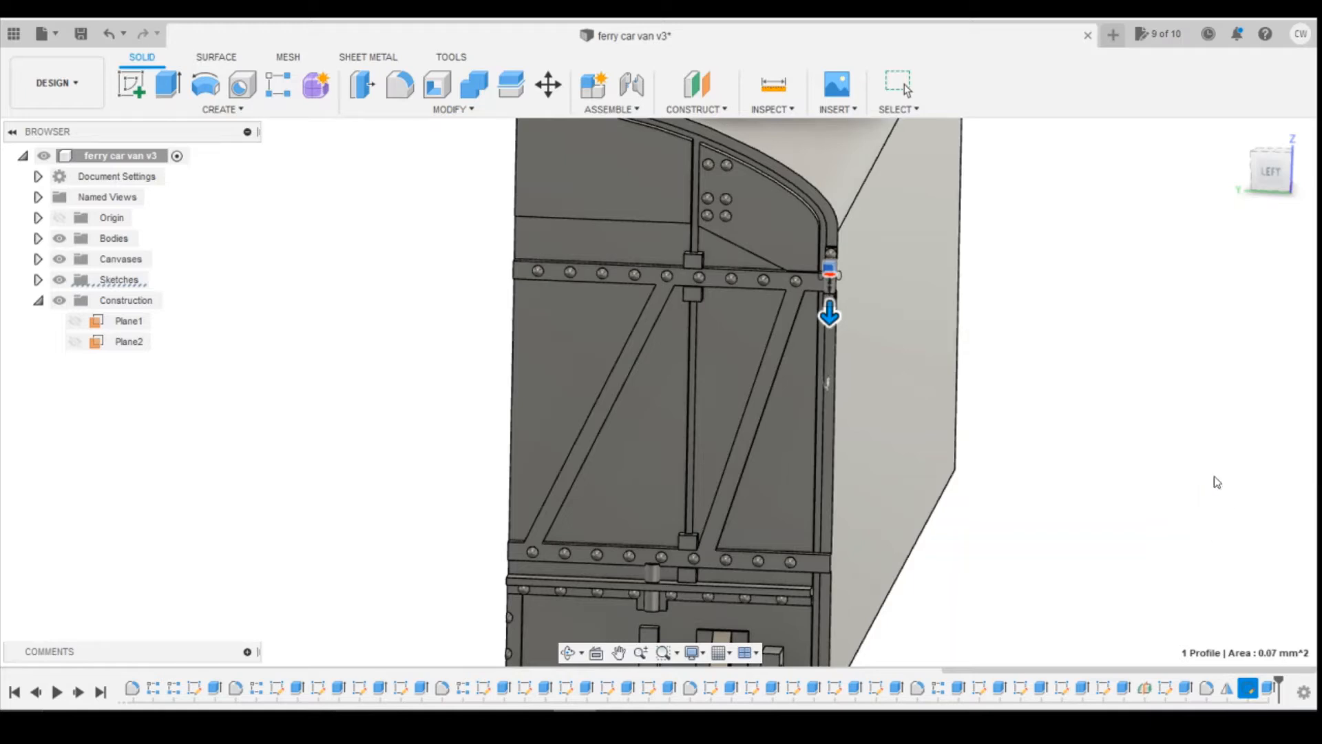
Step: Set up a rectangular pattern of type Features containing the hinge's bracket and rivet features, their mirror and the pin extrusion
left_click(279, 85)
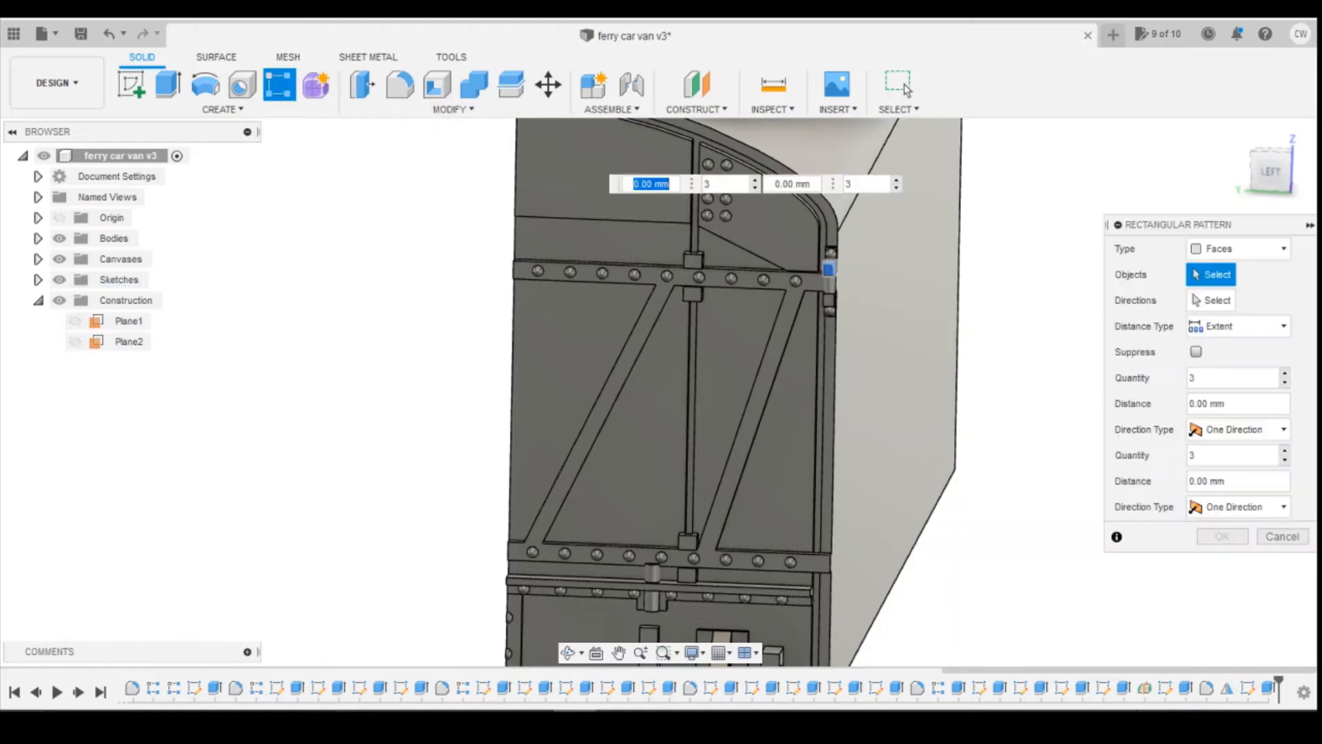
left_click(1079, 688)
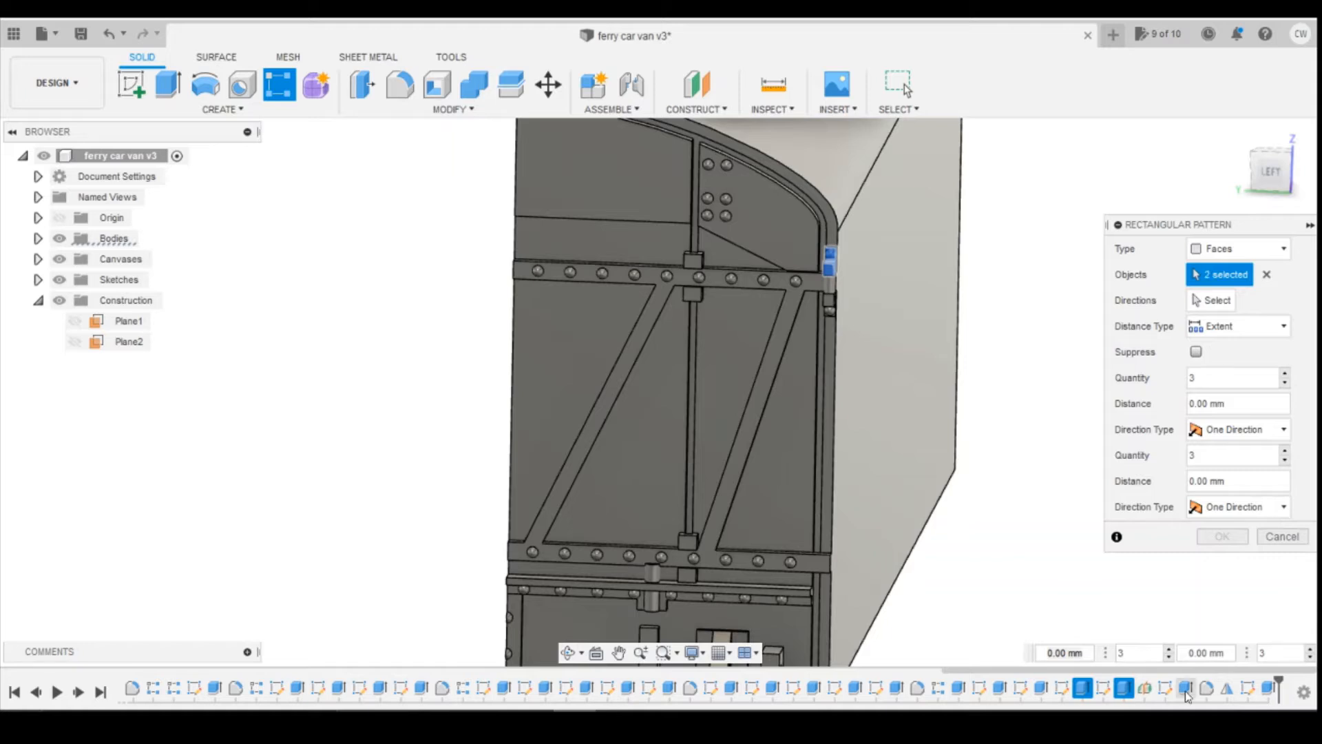
left_click(1269, 688)
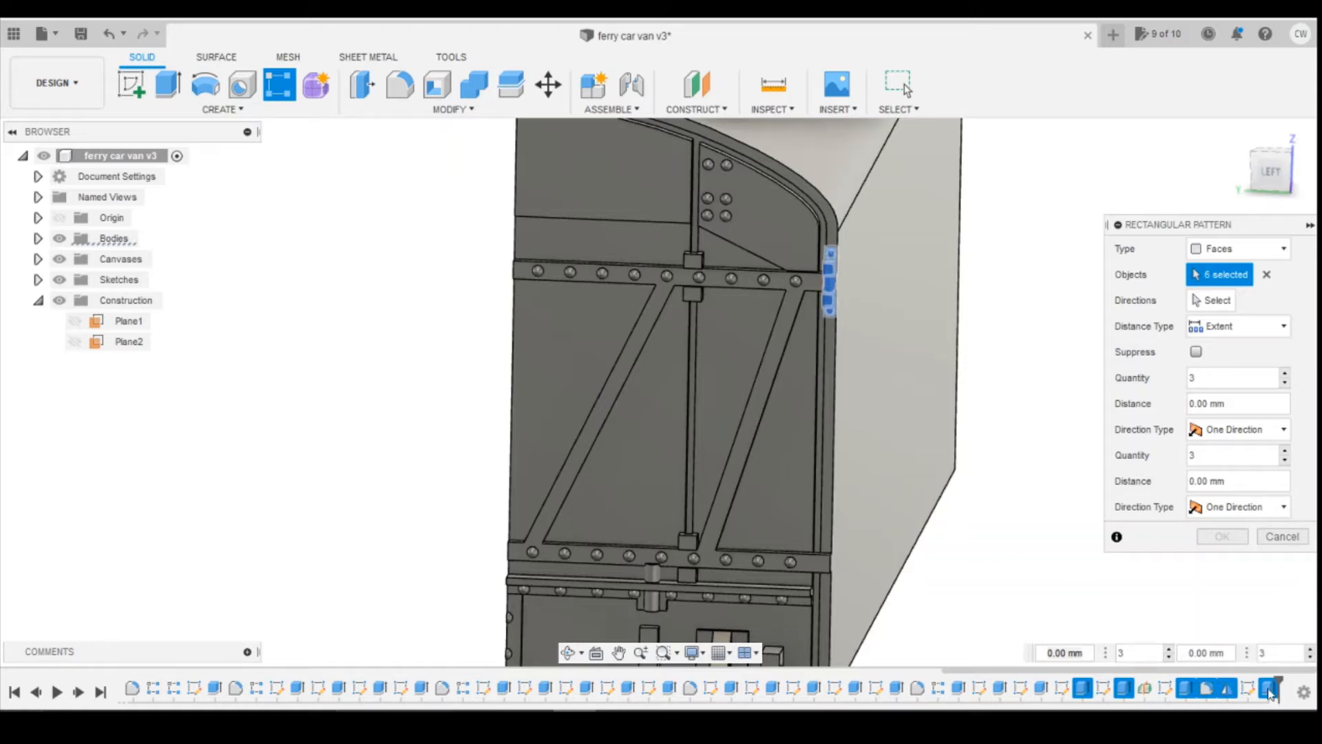
left_click(1240, 249)
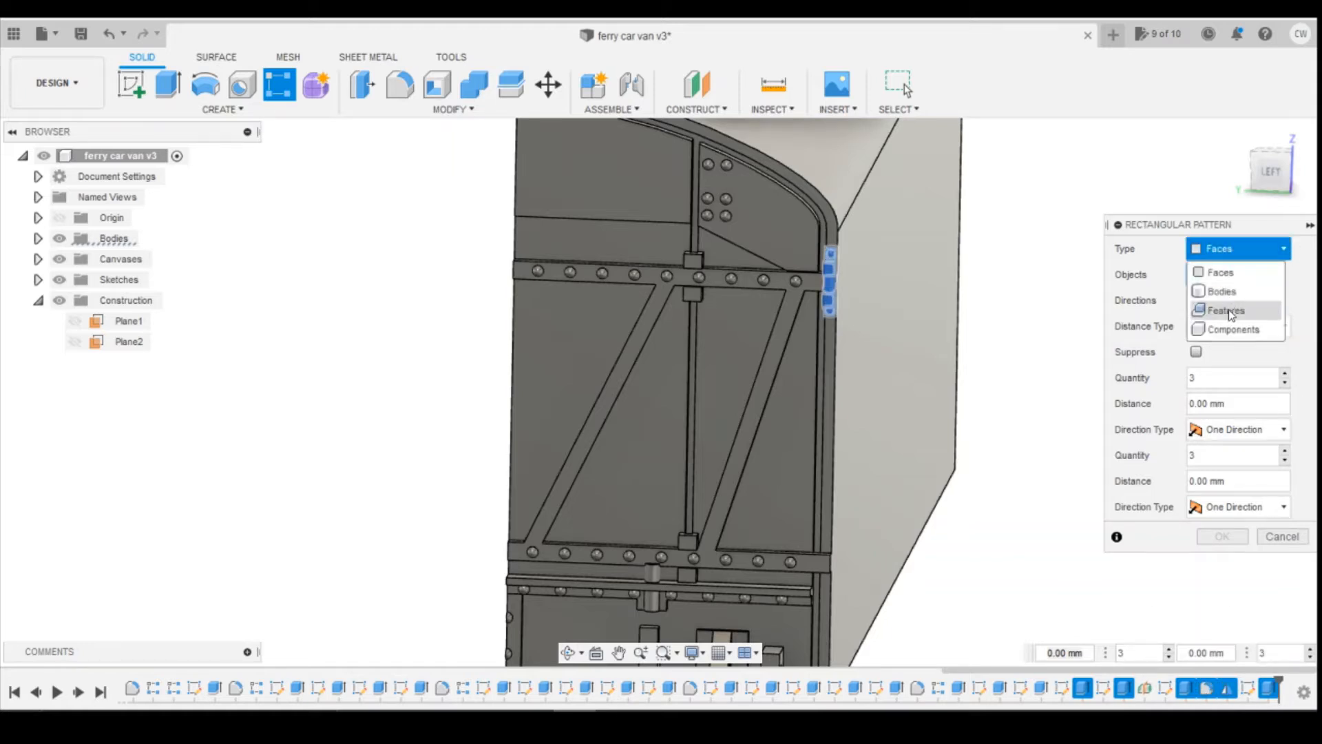
left_click(1212, 307)
left_click(1082, 687)
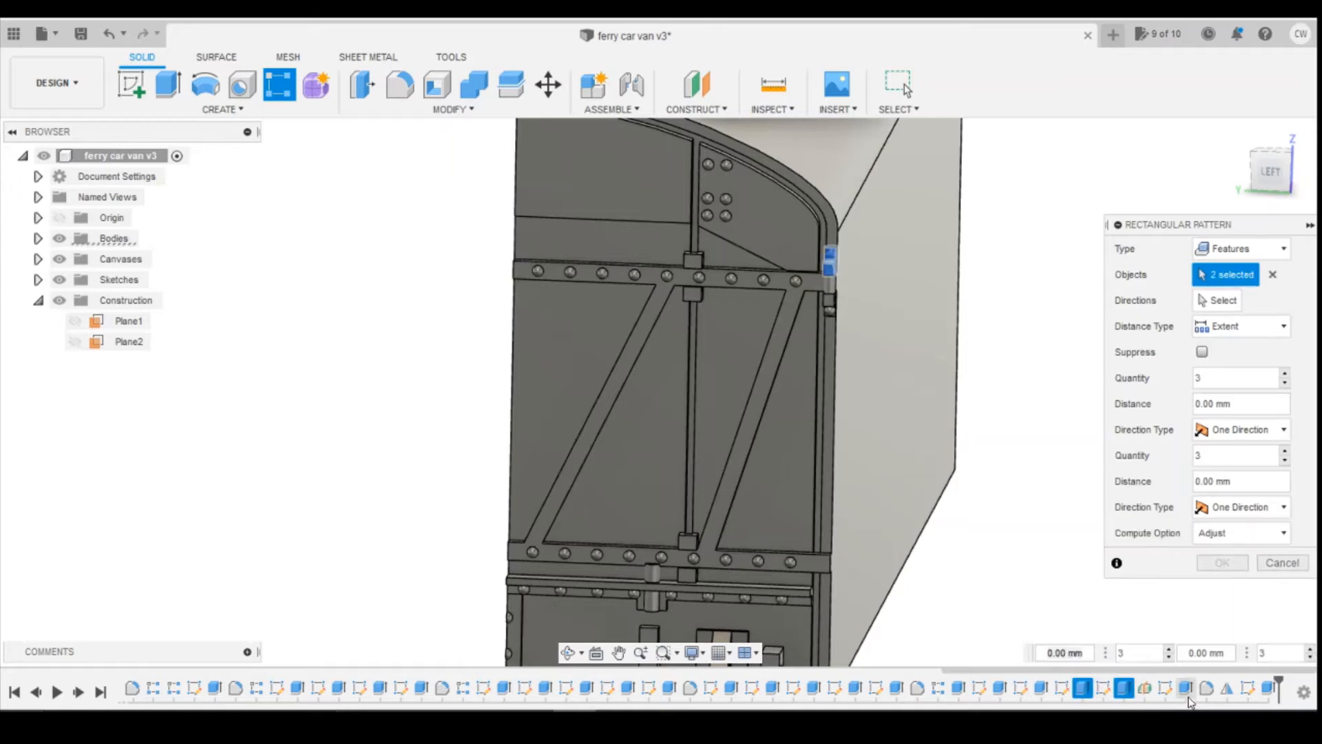
left_click(1185, 688)
left_click(1207, 689)
left_click(1227, 688)
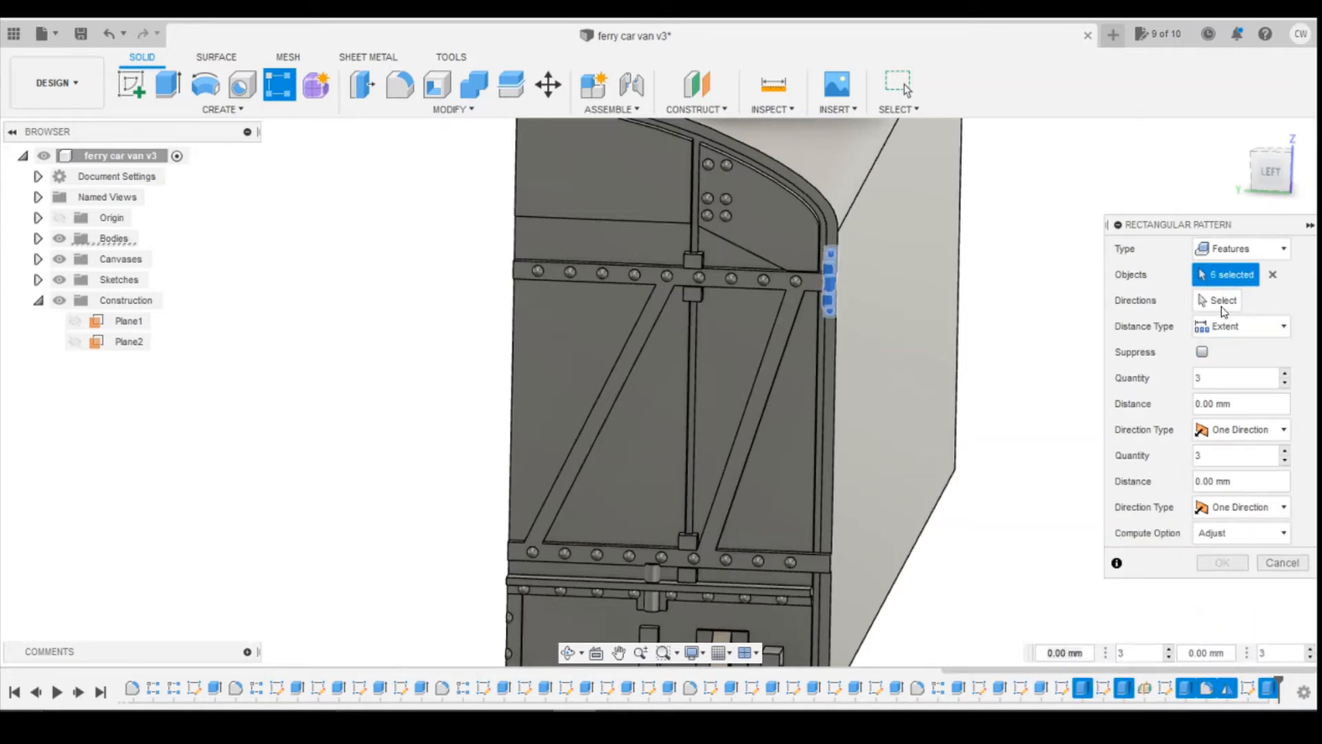
Step: Pattern the hinge features down the van end's vertical corner edge with quantity 2 and an extent of 7.75 mm
left_click(1223, 307)
left_click(834, 386)
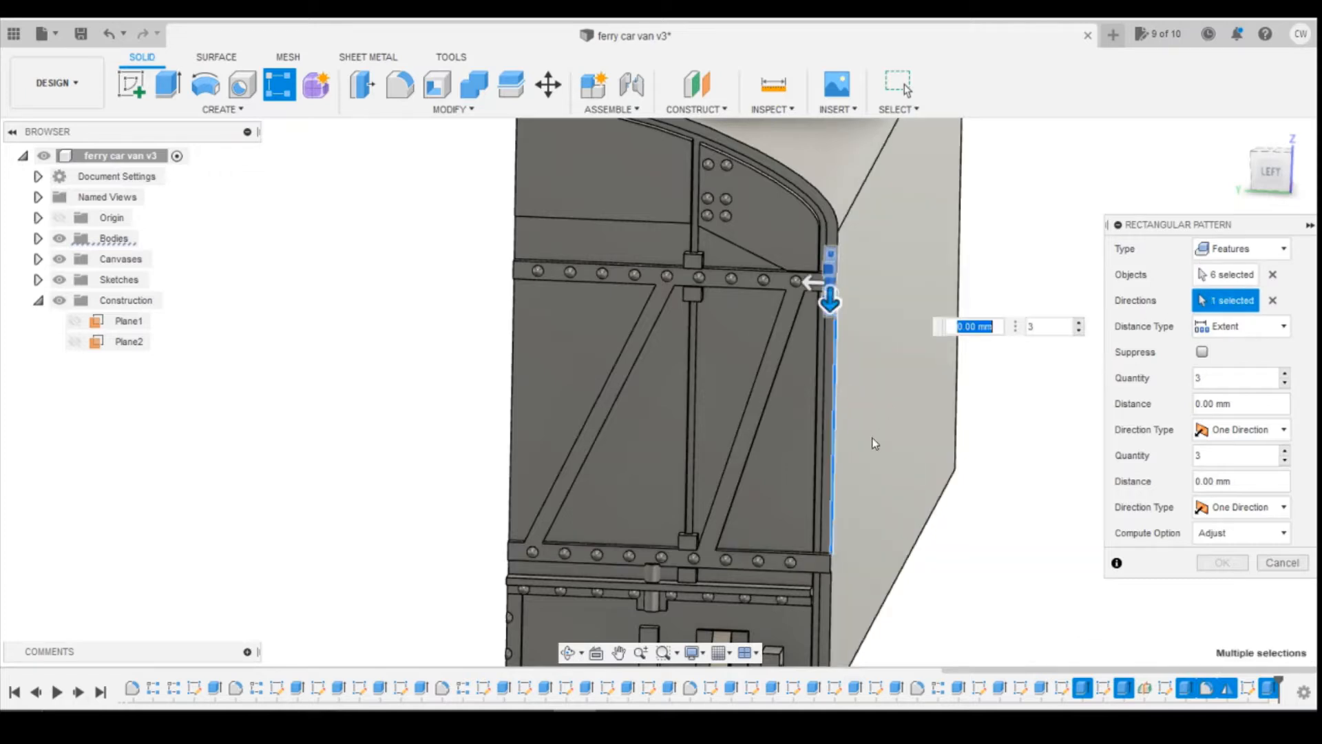
type("2")
key("Tab")
left_click_drag(830, 303, 824, 594)
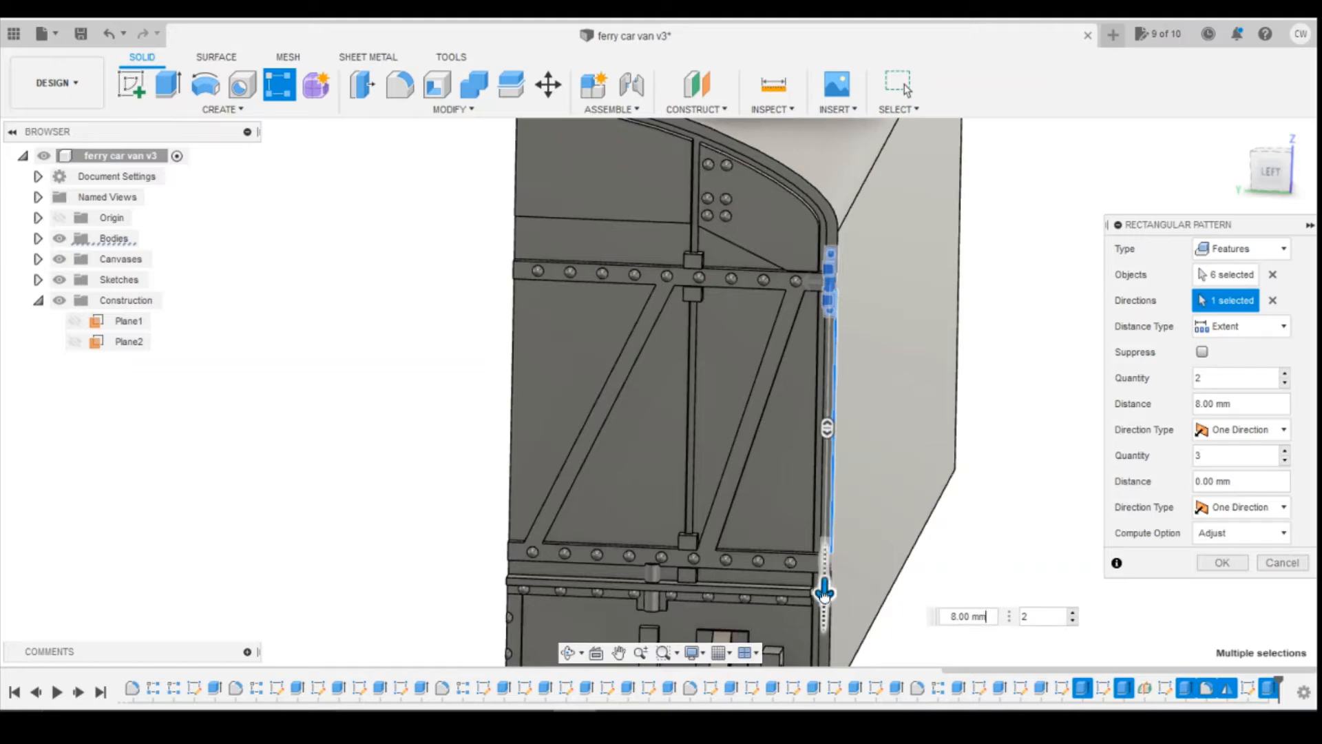
left_click(1271, 174)
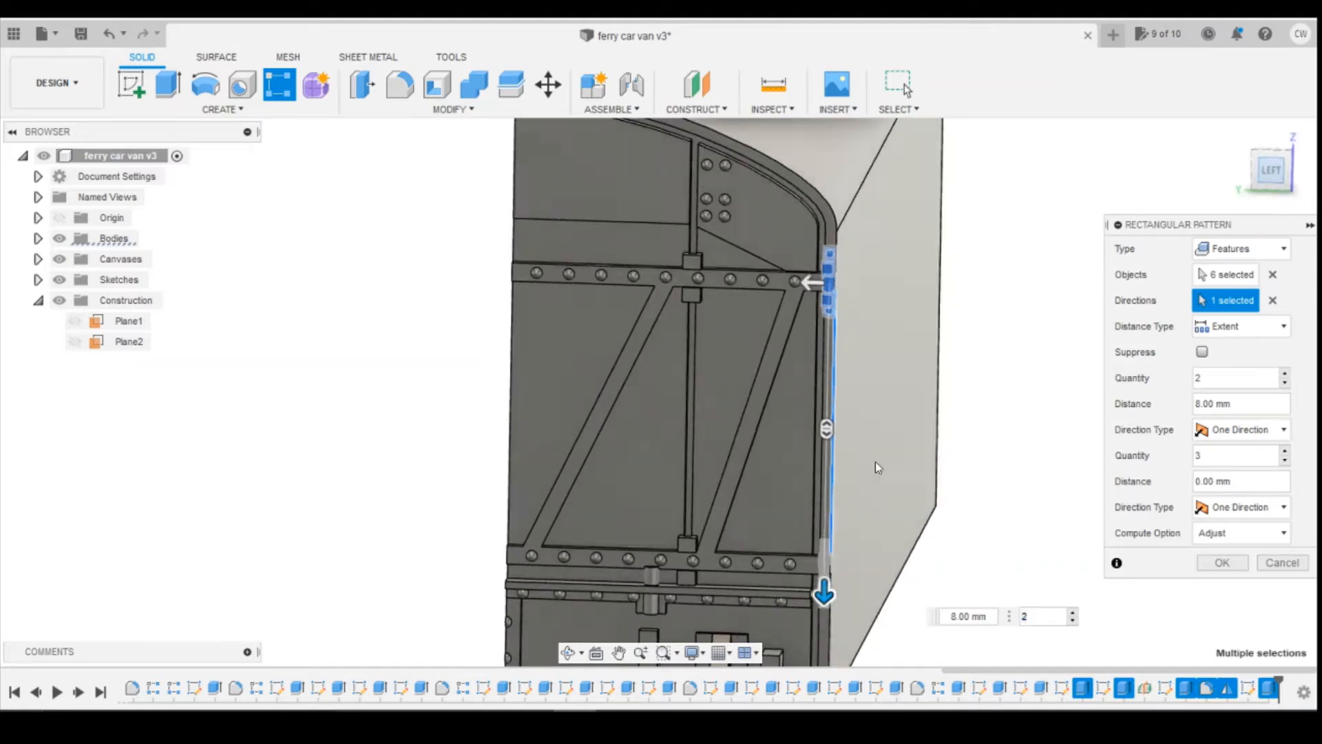
scroll(804, 606, "up", 10)
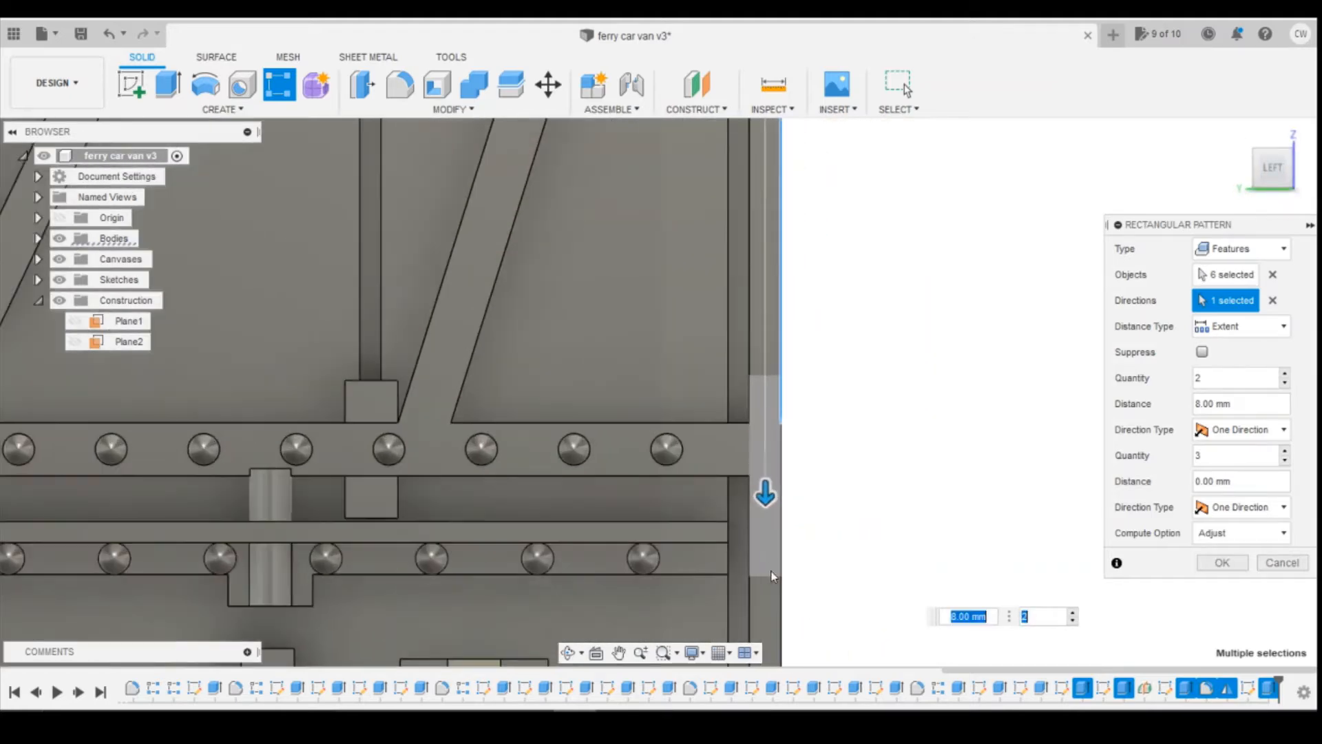
left_click_drag(764, 443, 765, 410)
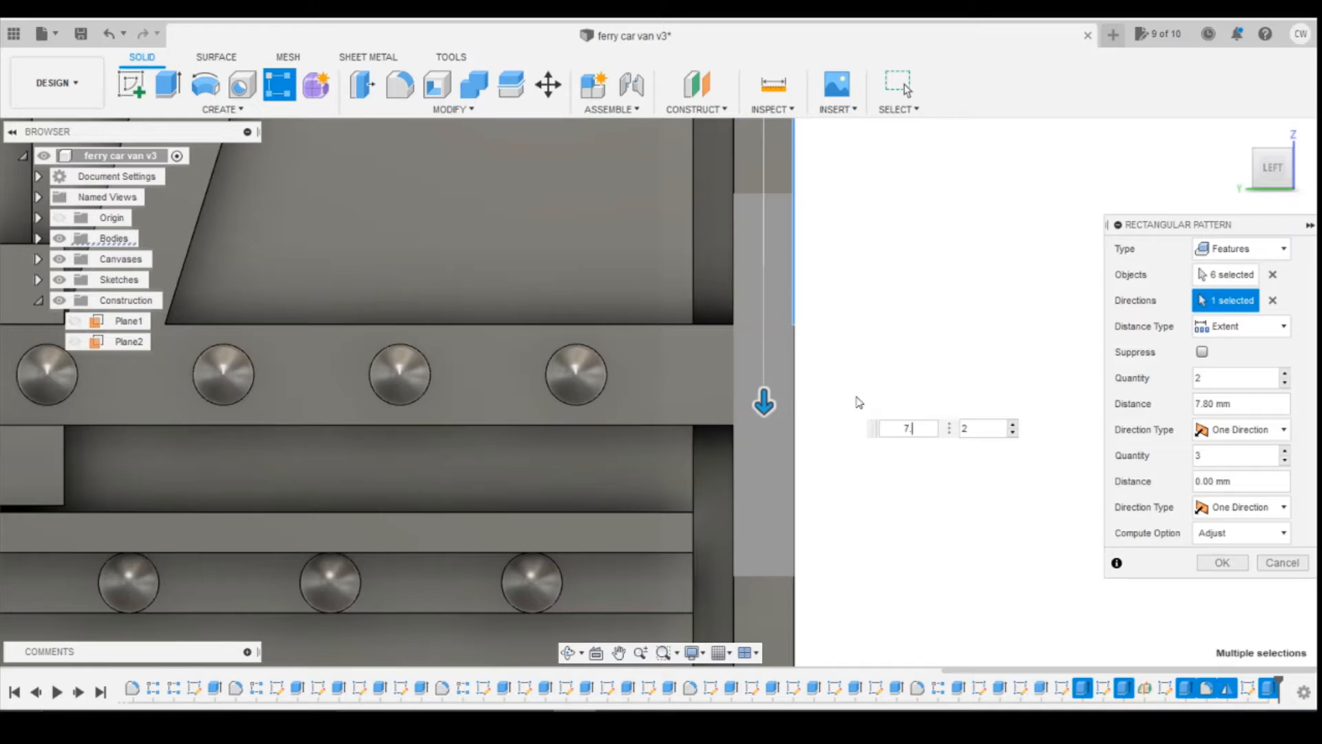
key("Return")
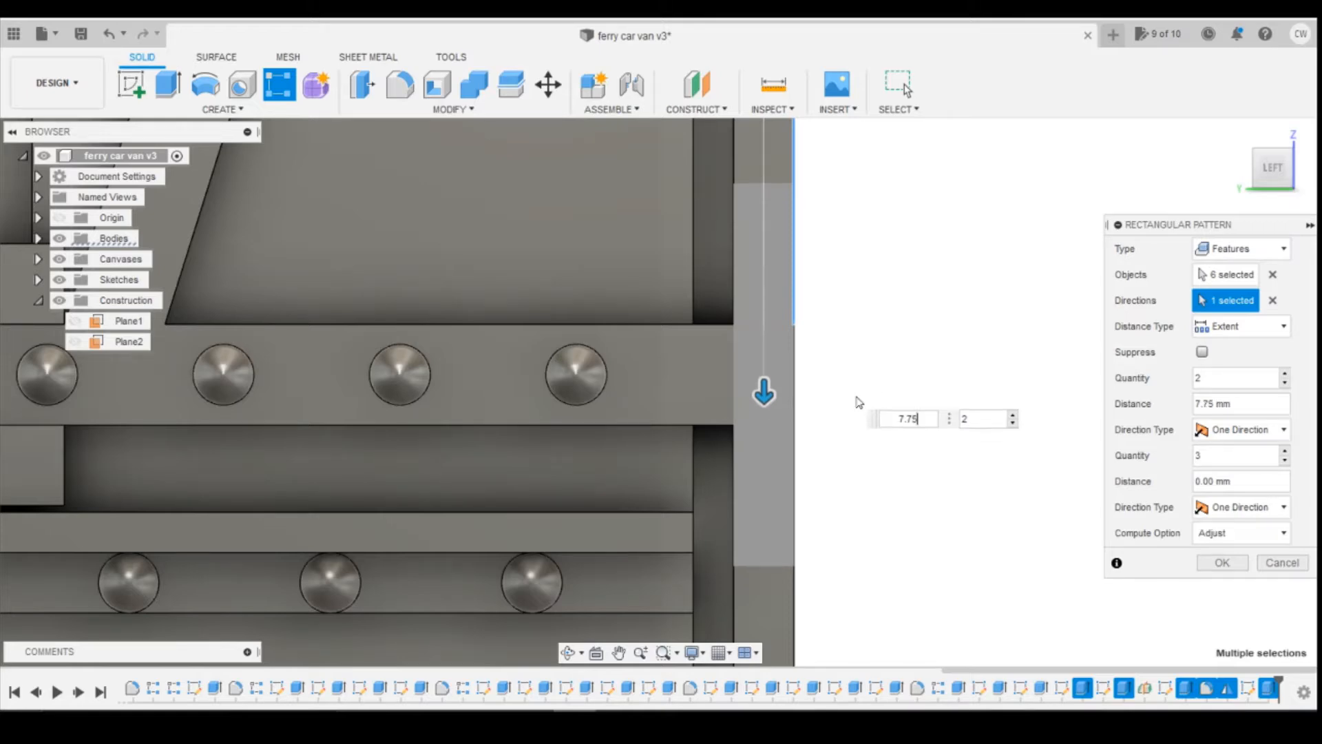
key("Return")
Step: Examine the hinges at the upper and lower straps of the van end from several angles
mouse_move(1286, 197)
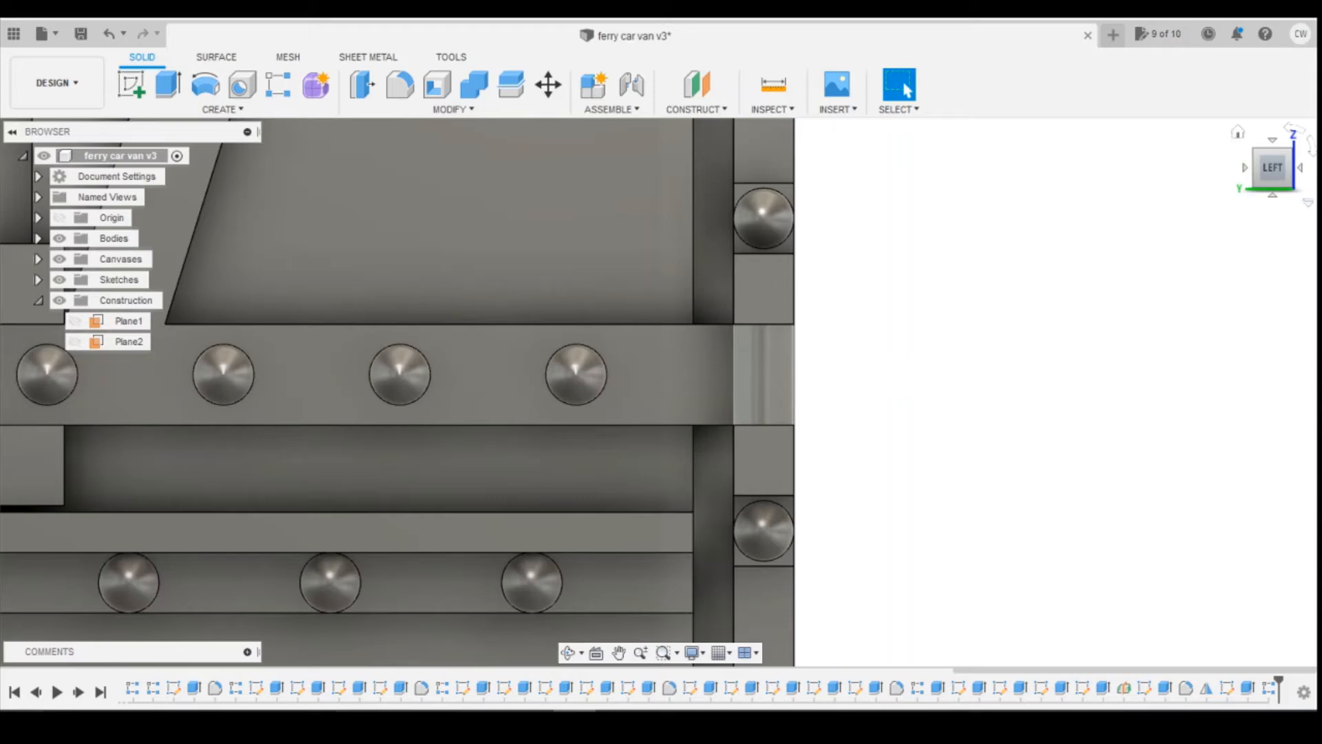
mouse_move(1269, 171)
left_mouse_down()
mouse_move(1129, 162)
mouse_move(1122, 210)
mouse_move(1202, 289)
mouse_move(1233, 241)
mouse_move(1278, 210)
mouse_move(1224, 190)
left_mouse_up()
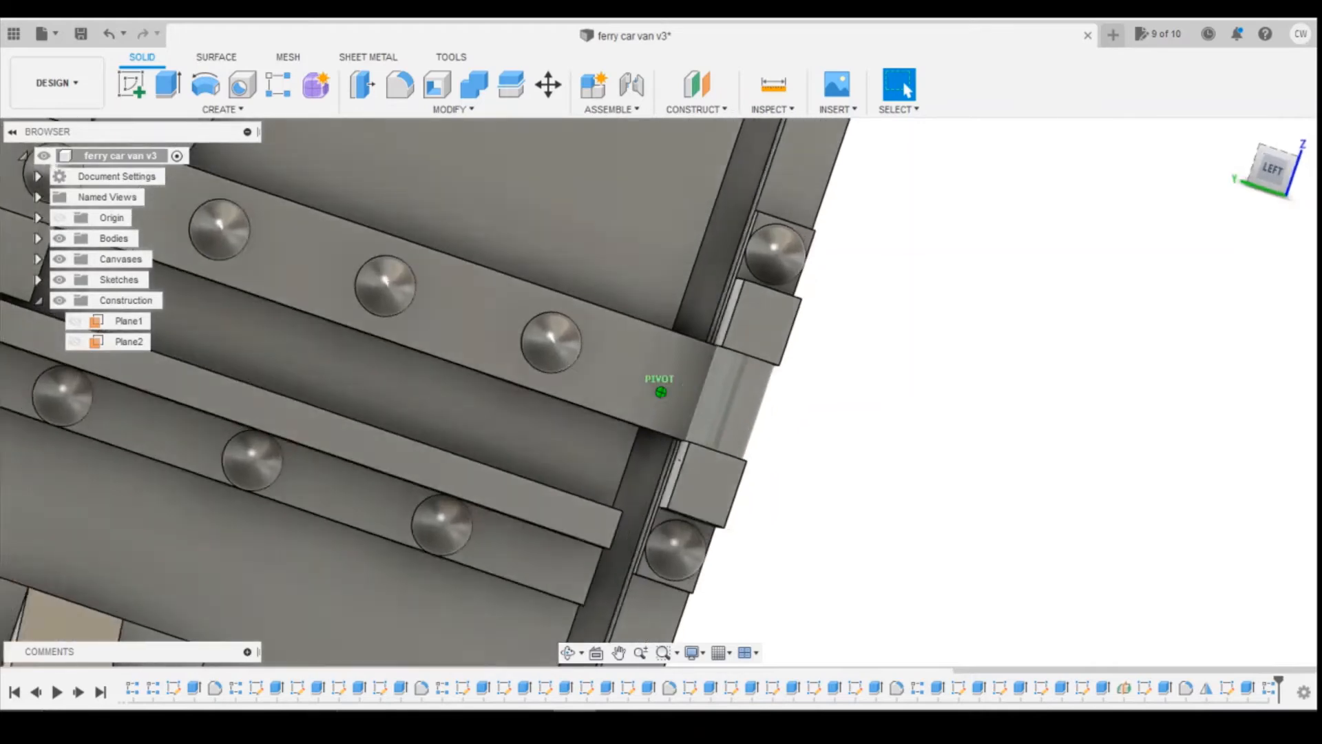
scroll(1225, 190, "down", 8)
scroll(1133, 337, "up", 6)
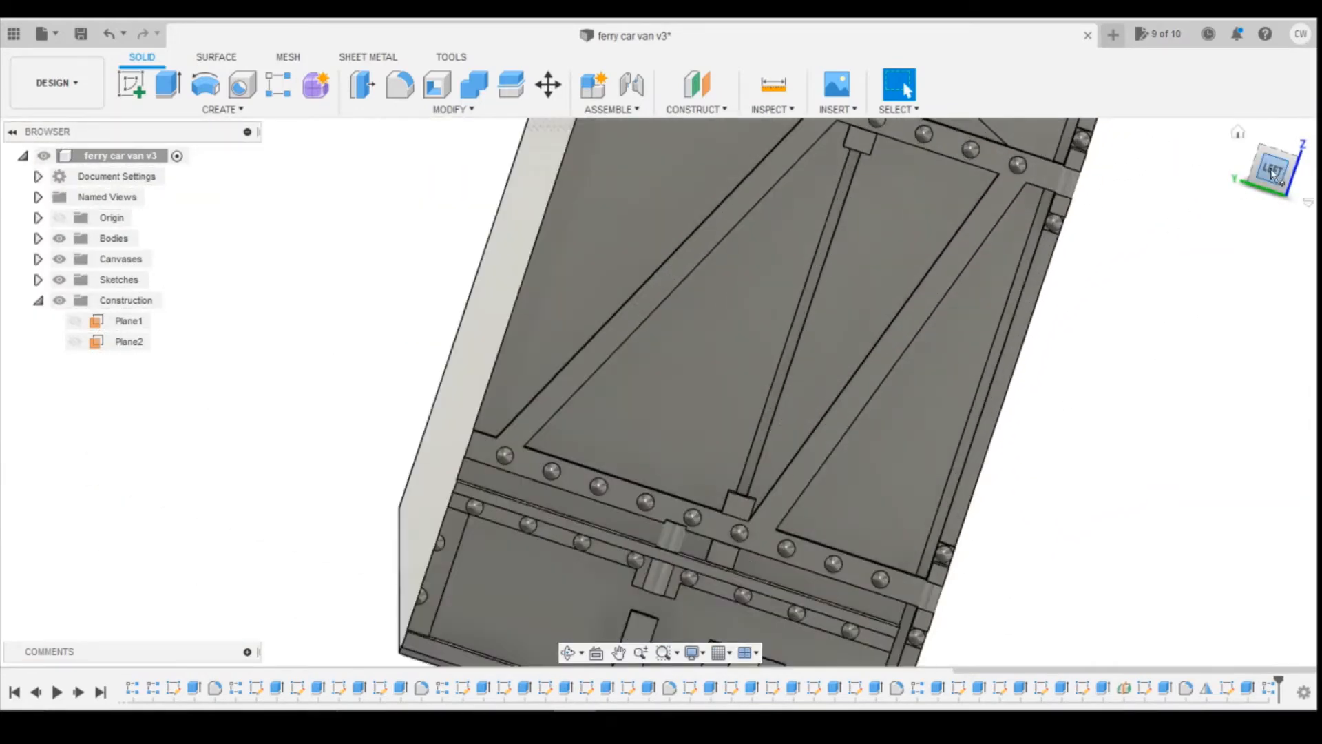
mouse_move(1271, 170)
left_mouse_down()
mouse_move(1253, 160)
mouse_move(1266, 153)
mouse_move(1277, 169)
left_mouse_up()
scroll(1102, 331, "down", 4)
scroll(1095, 241, "up", 5)
scroll(1083, 236, "up", 10)
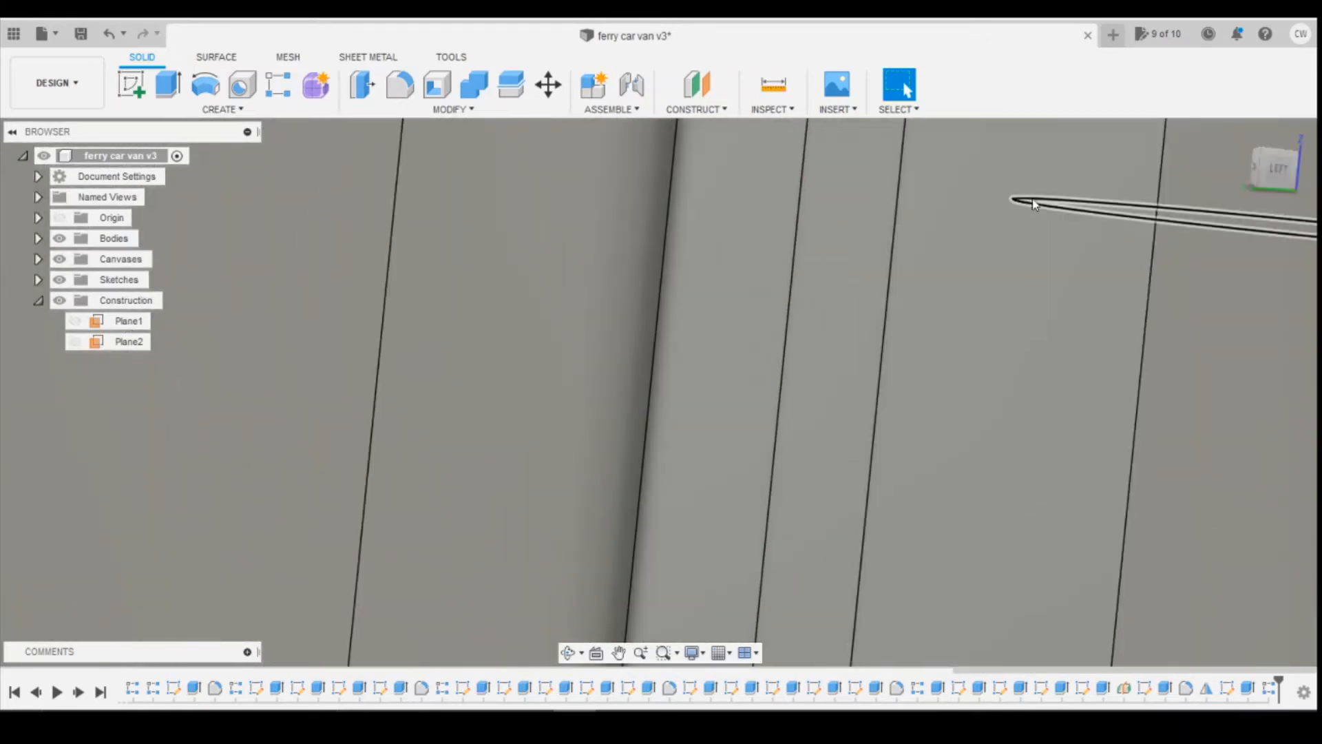
scroll(1177, 467, "down", 10)
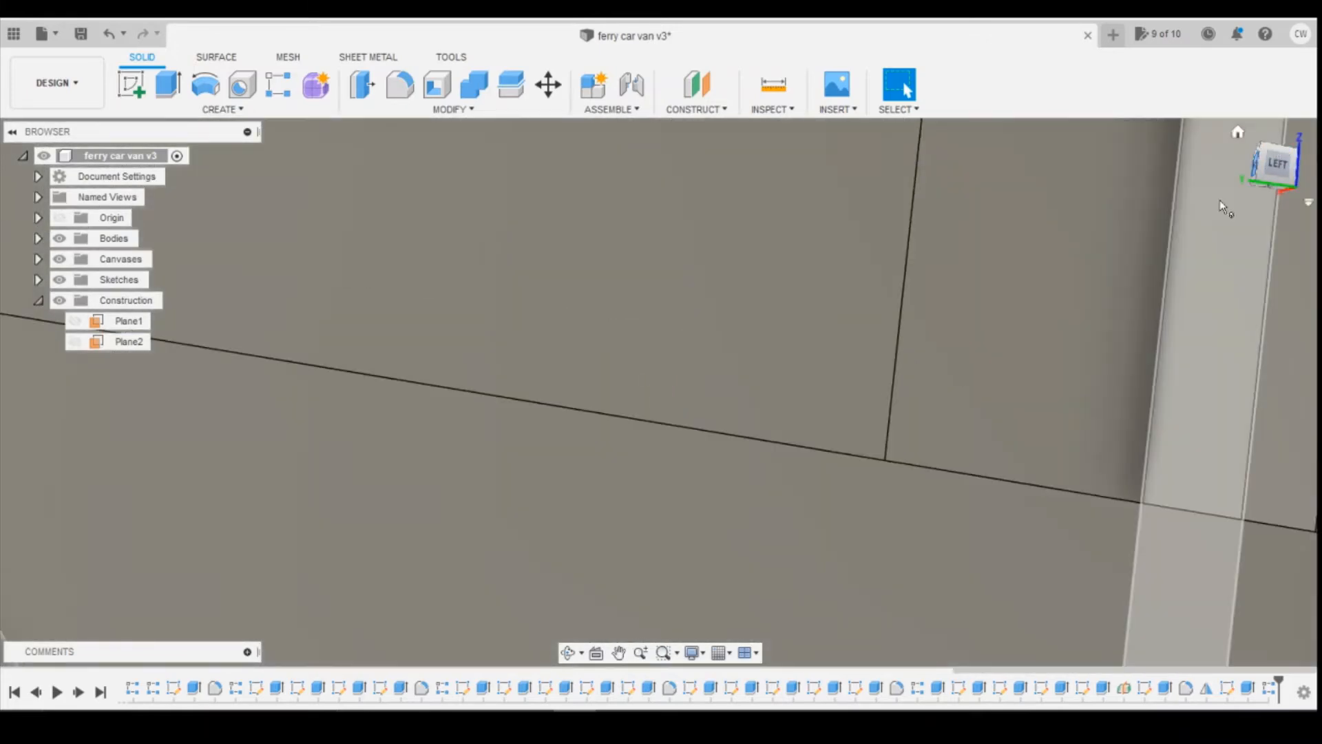
scroll(1177, 467, "down", 5)
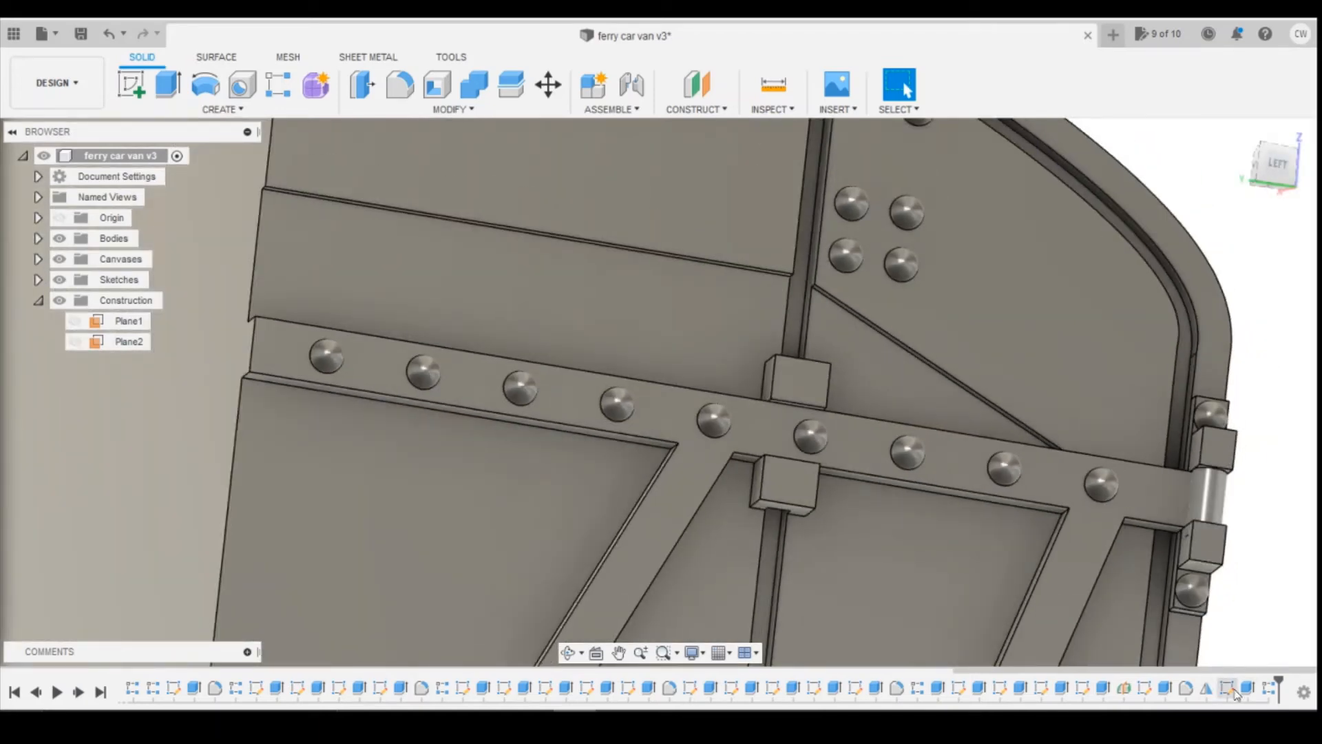
Step: Edit the round pin's sketch and set the circle's diameter to 0.25 mm
right_click(1229, 694)
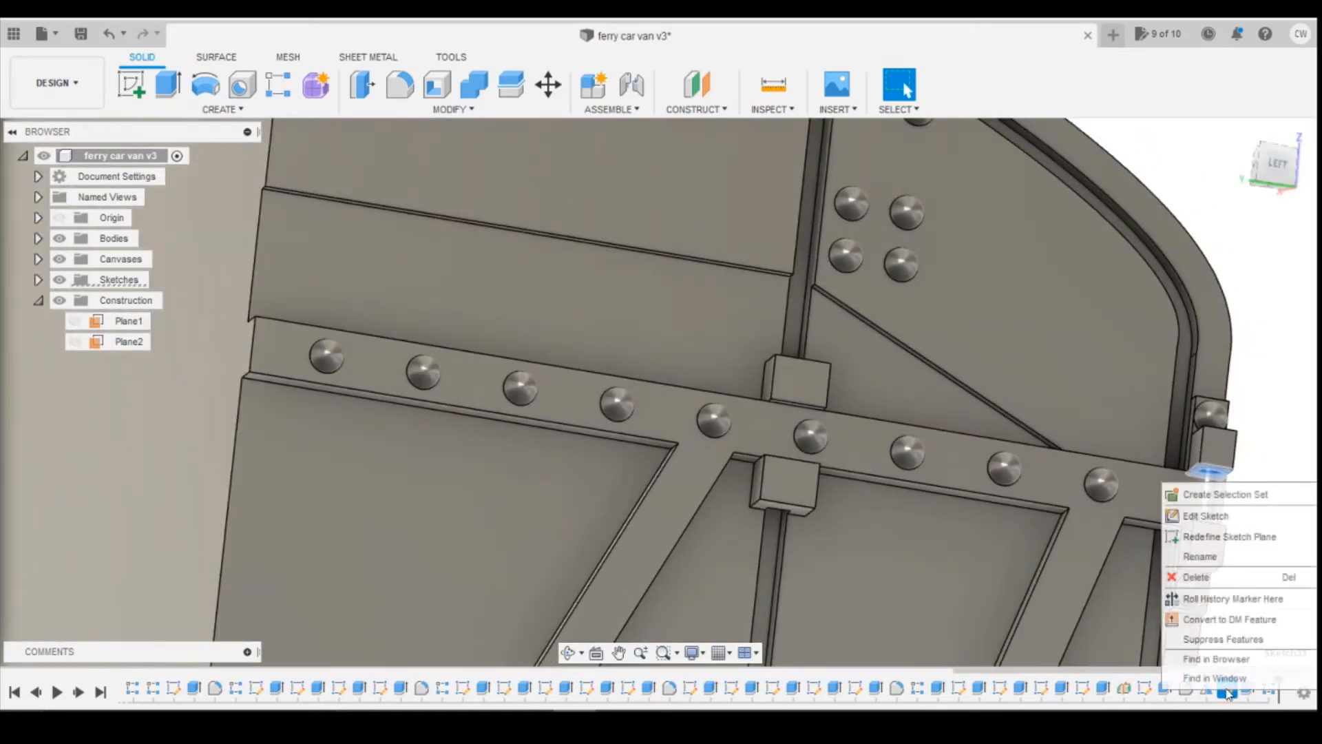
left_click(1213, 518)
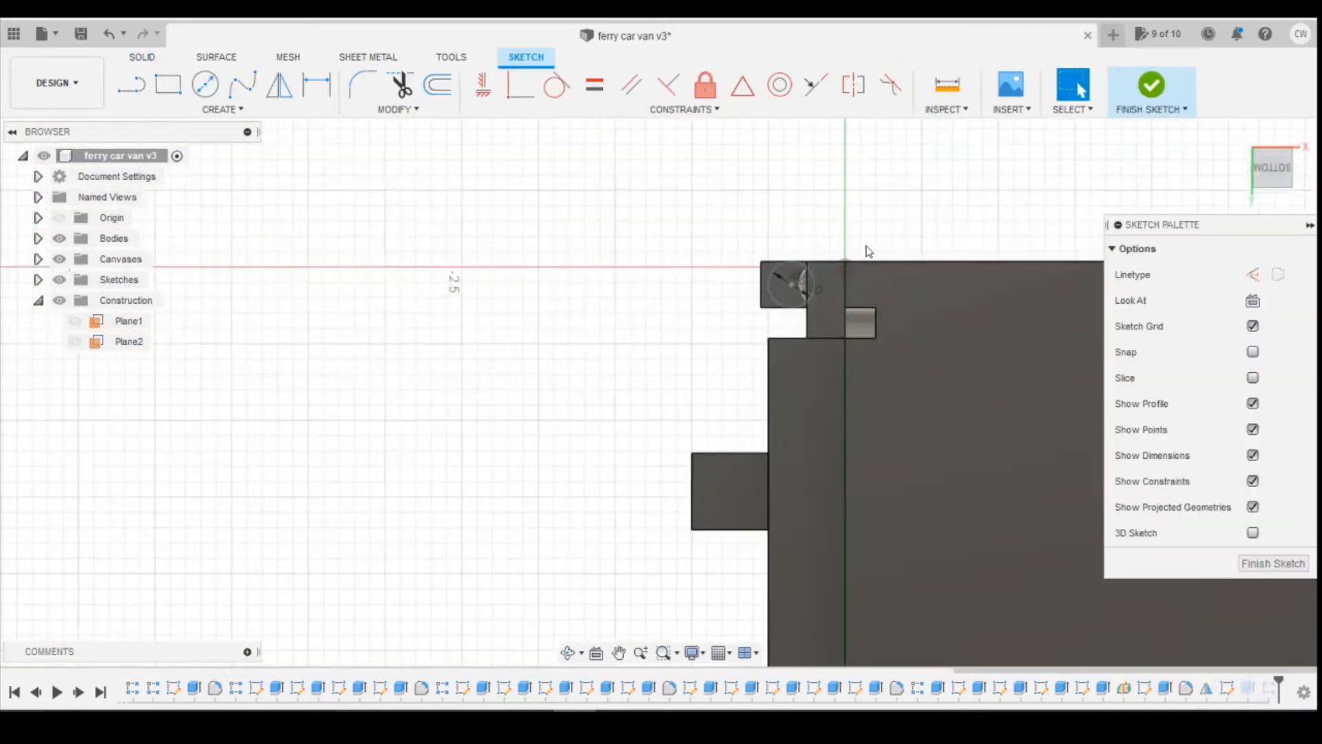
scroll(820, 295, "up", 5)
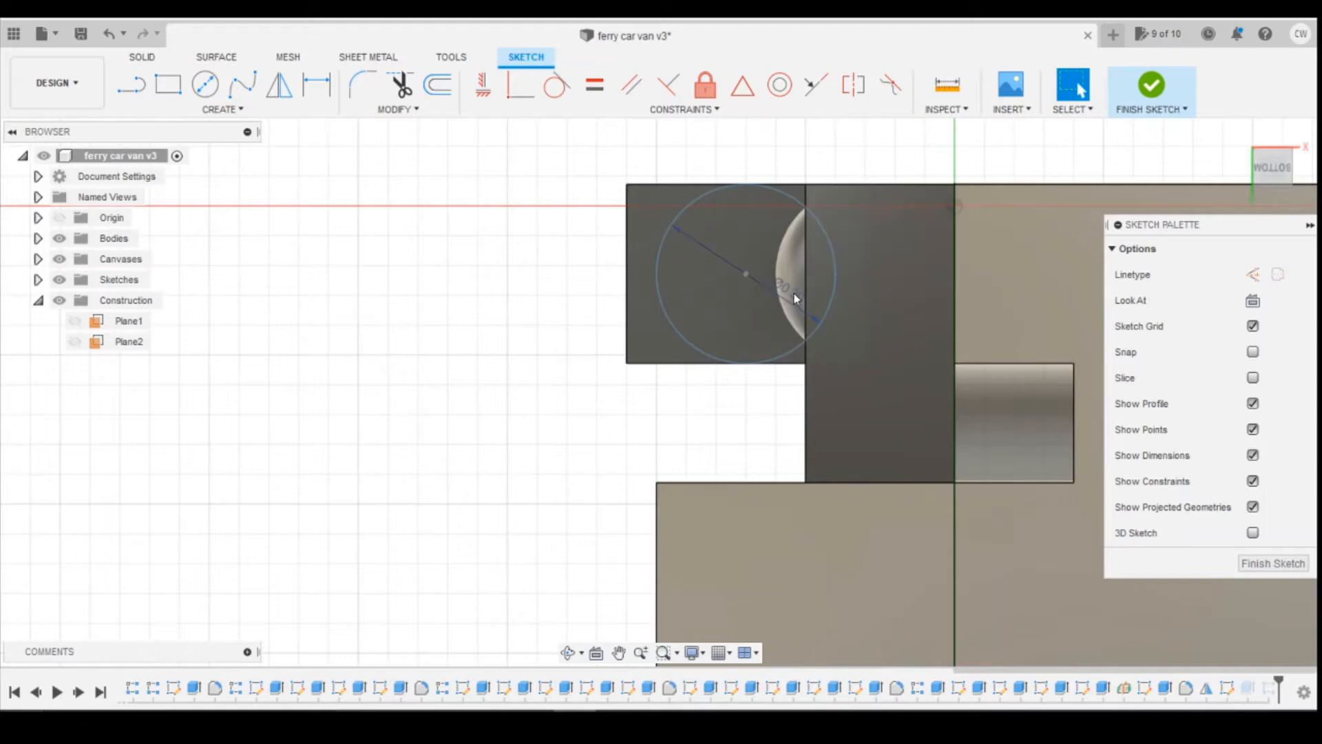
double_click(790, 296)
type("0.2")
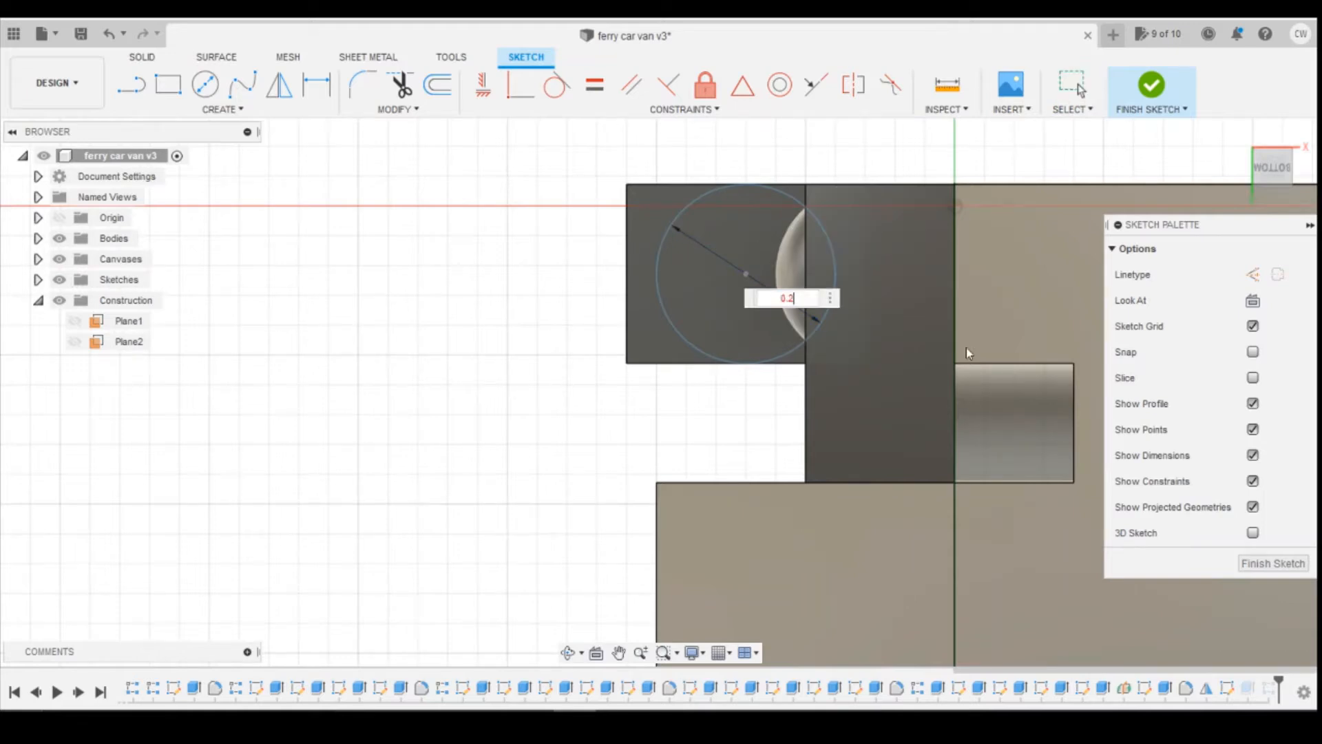
type("5")
key("Return")
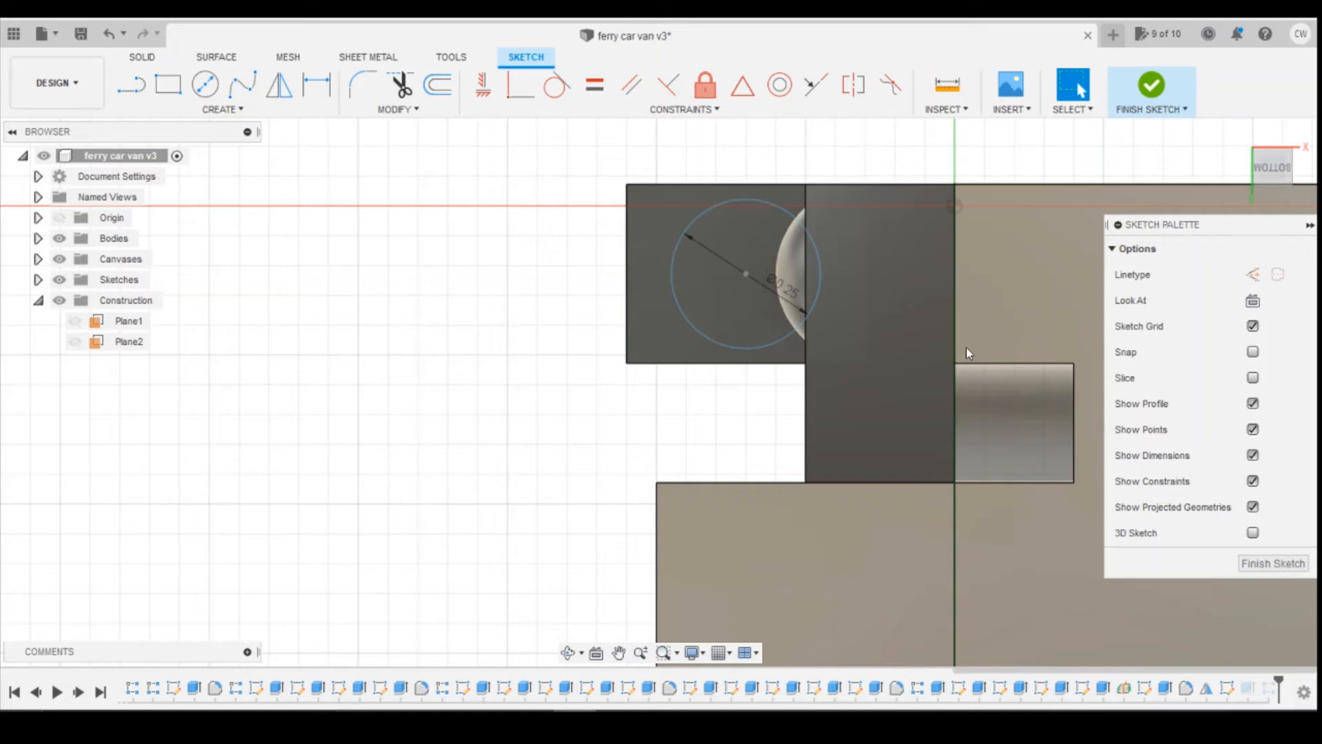
Step: Set the pin circle's diameter to 0.28 mm and finish the sketch
double_click(796, 292)
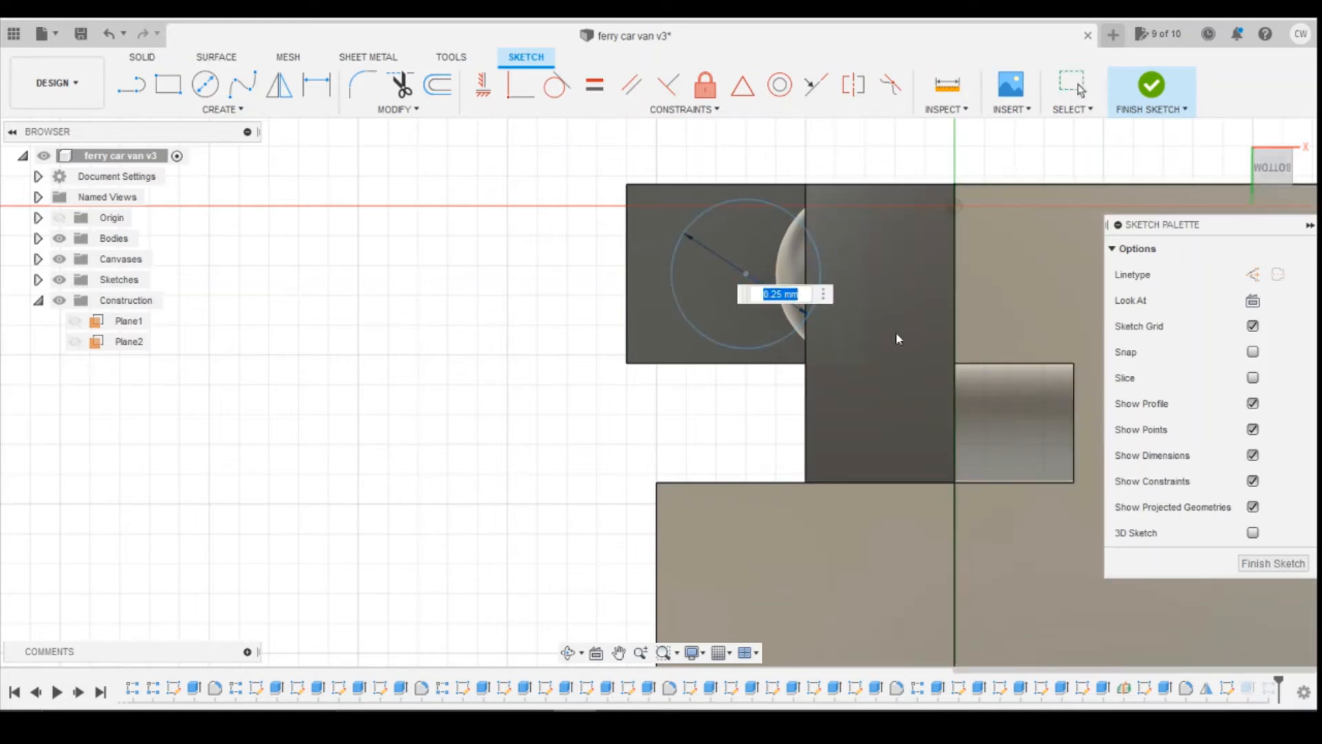
type("0.27")
key("BackSpace")
type("8")
key("Return")
key("Escape")
left_click(1153, 94)
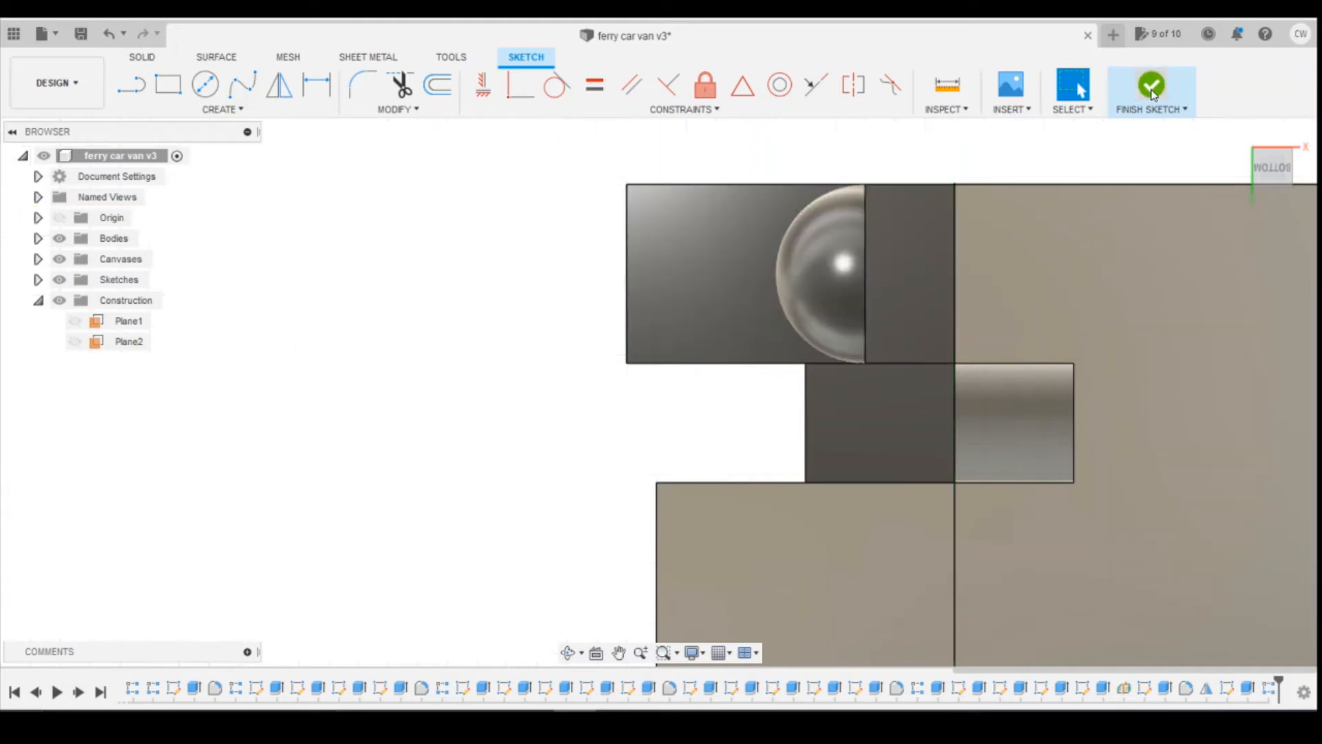
Step: Start a Combine operation with the main van body, Body2, as the target body
left_click_drag(1283, 189, 1170, 174)
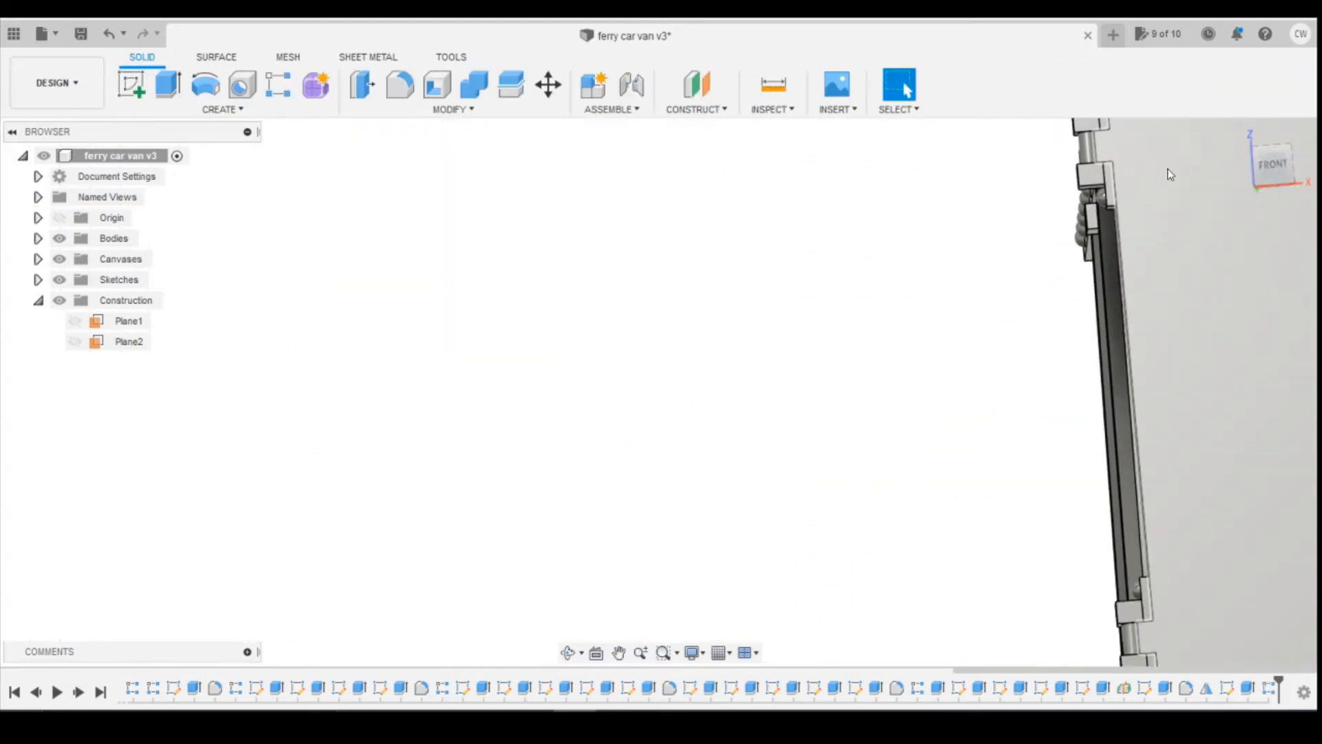
left_click_drag(1269, 181, 1108, 181)
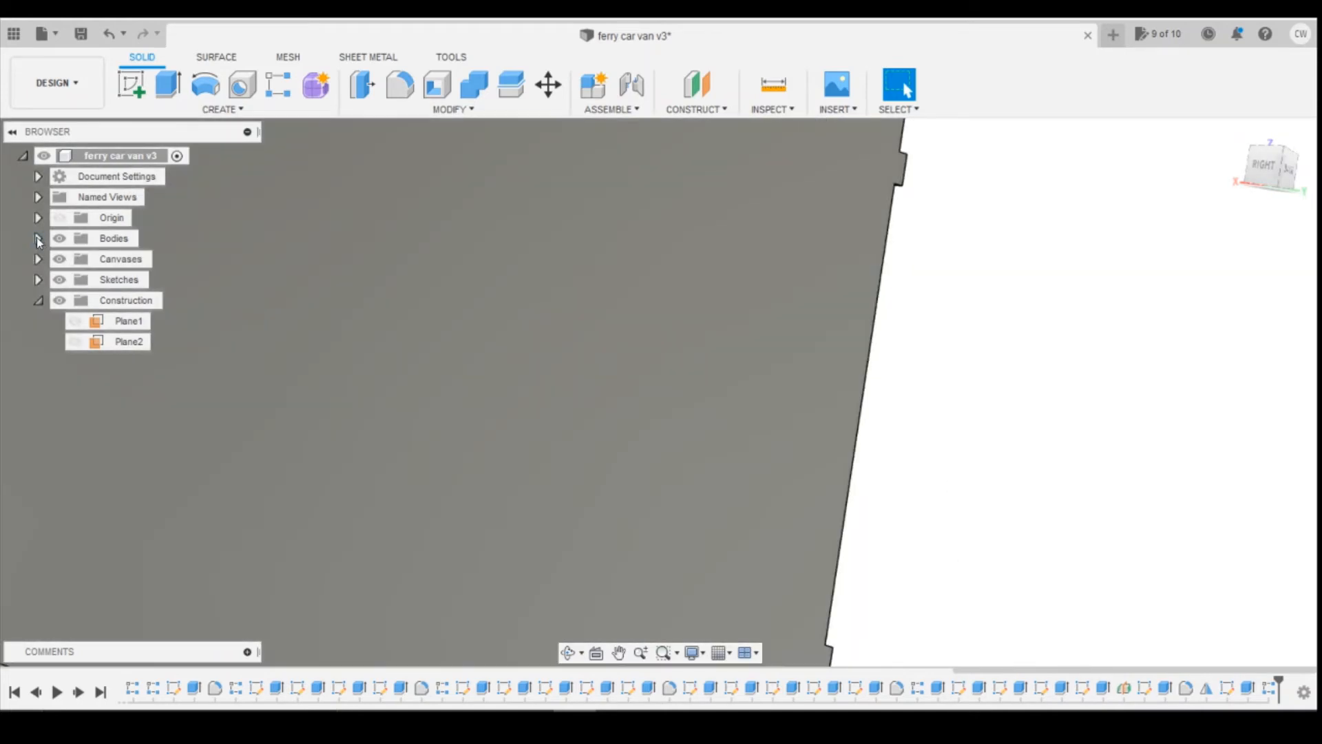
left_click(38, 239)
scroll(98, 211, "down", 2)
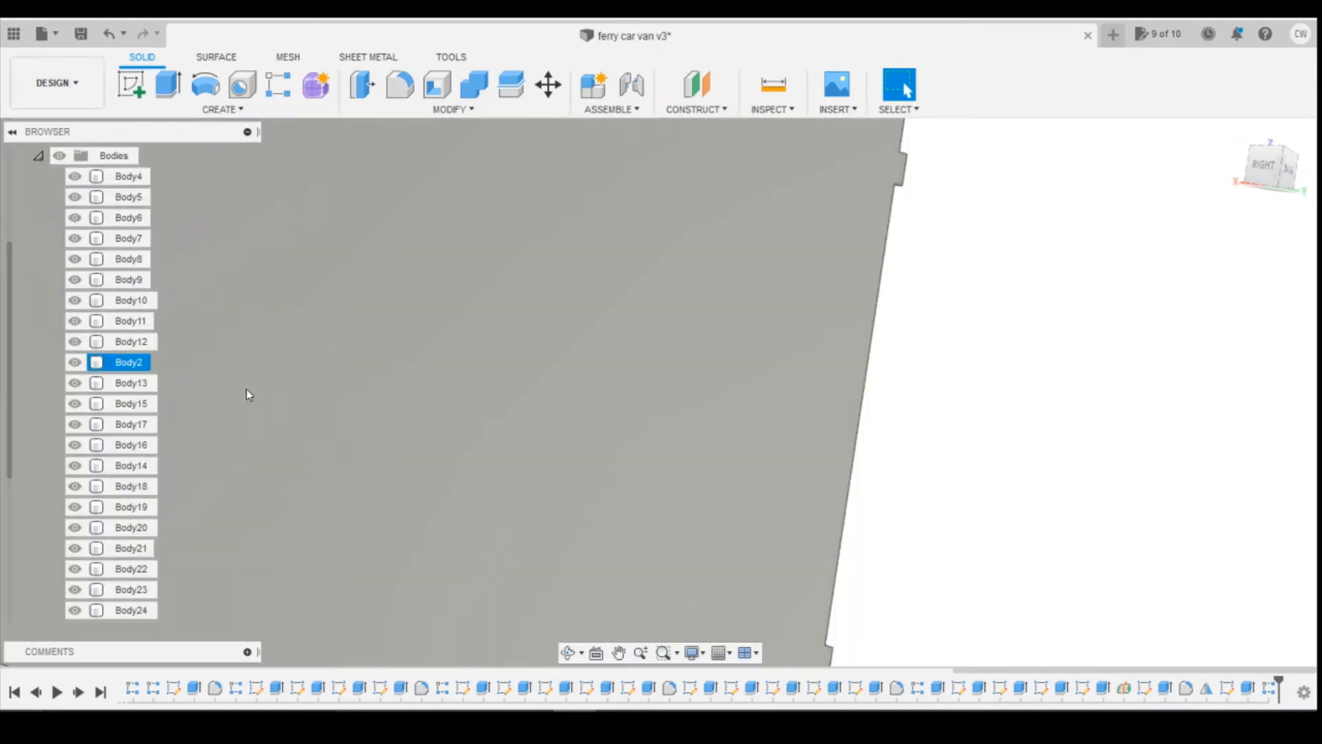
scroll(138, 413, "down", 3)
scroll(138, 358, "up", 2)
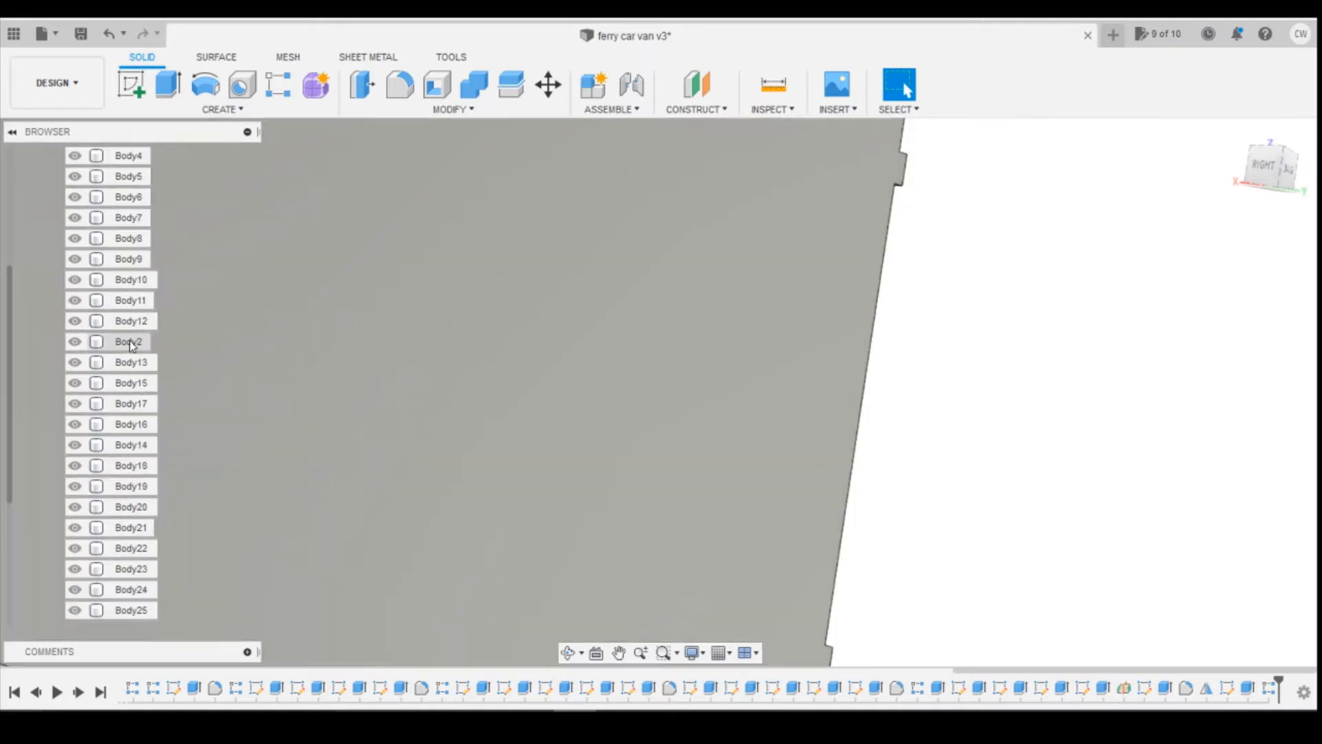
left_click(129, 342)
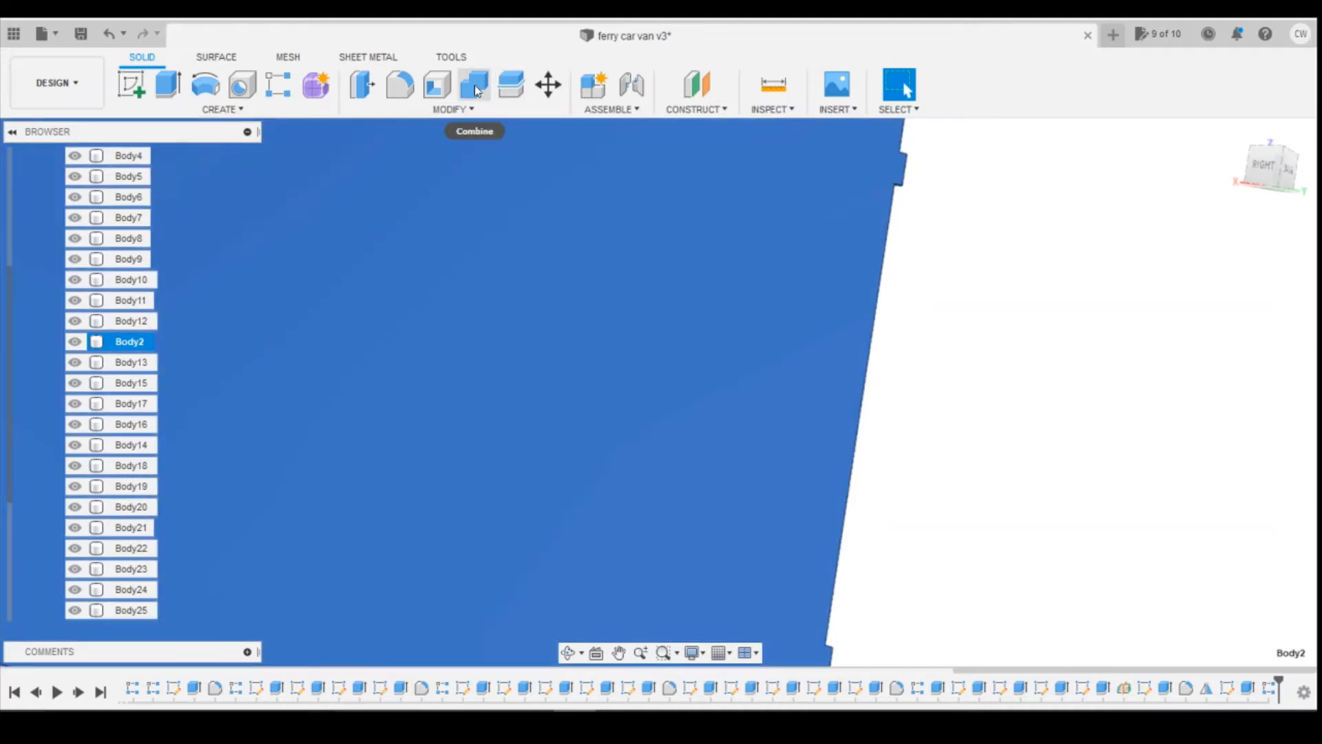
left_click(473, 84)
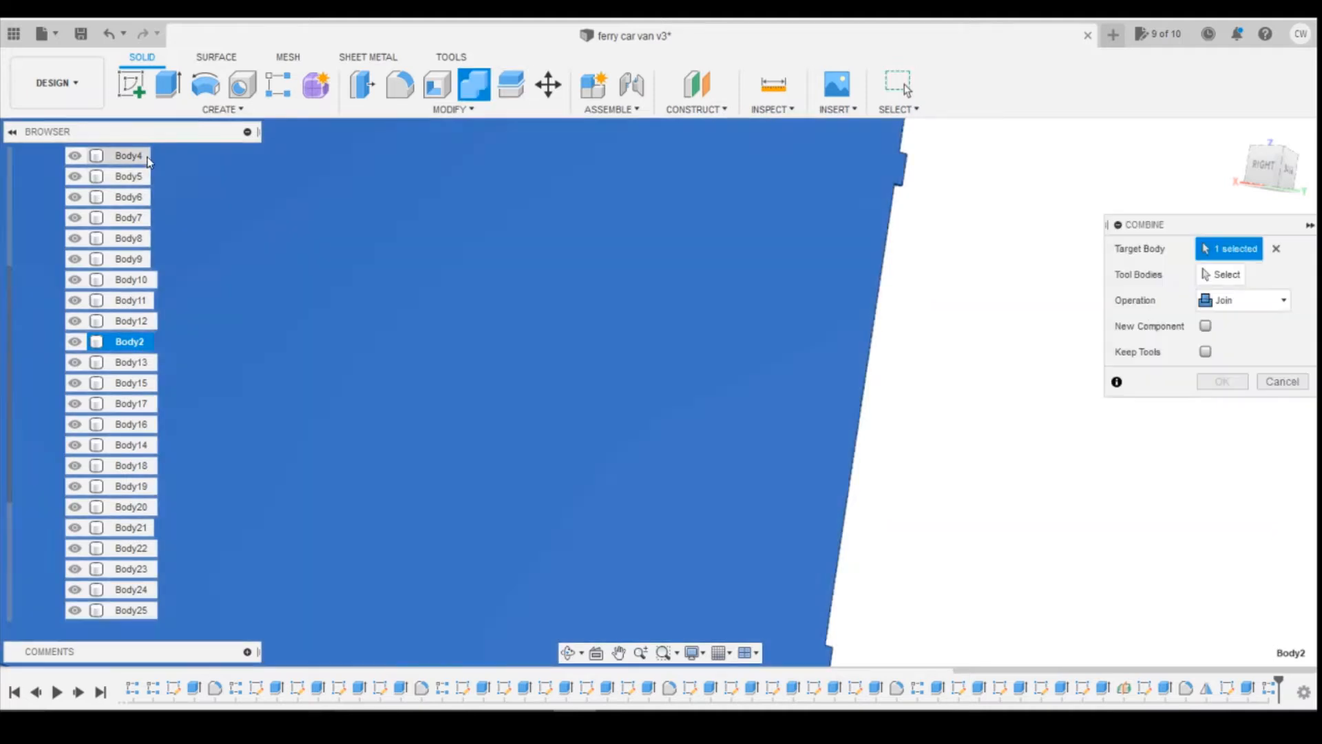
scroll(176, 219, "down", 2)
scroll(163, 204, "up", 2)
scroll(546, 366, "up", 2)
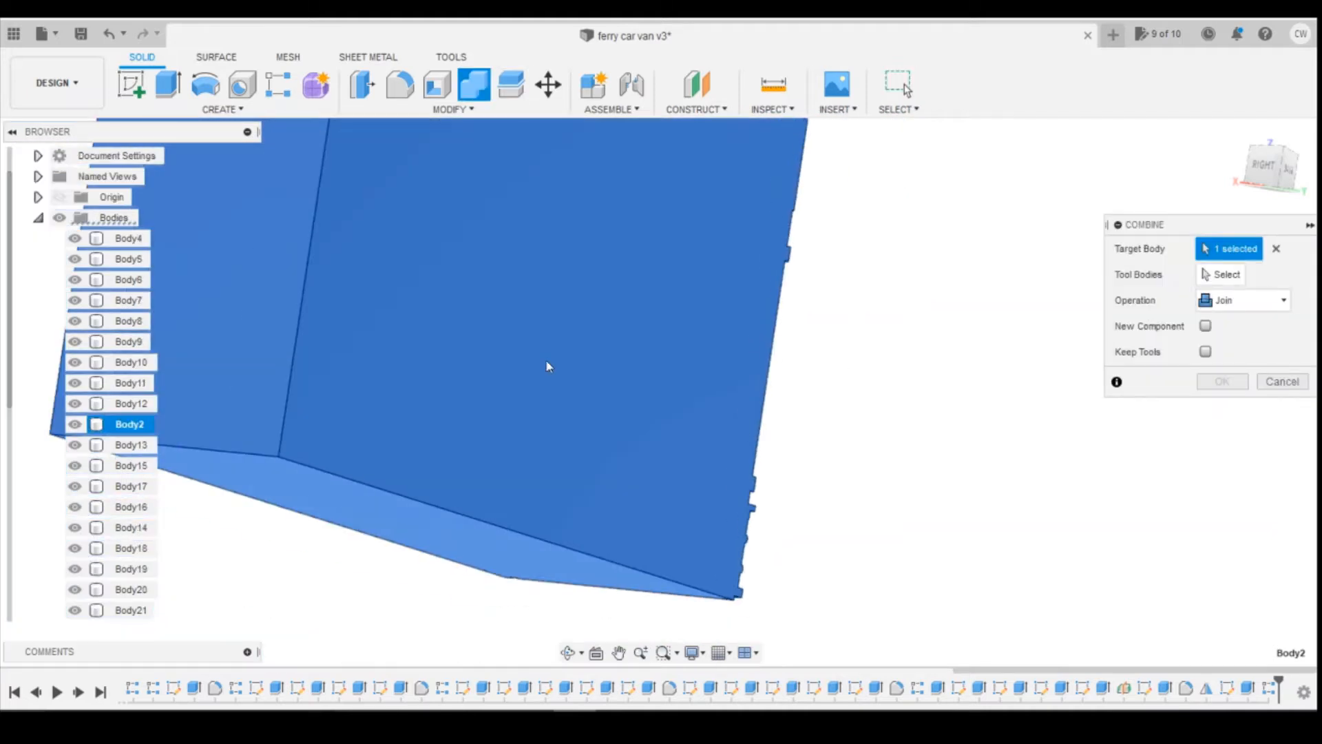
Step: Add Body4 through Body13 and Body15 to the Combine operation as tool bodies
left_click(1220, 276)
left_click(122, 239)
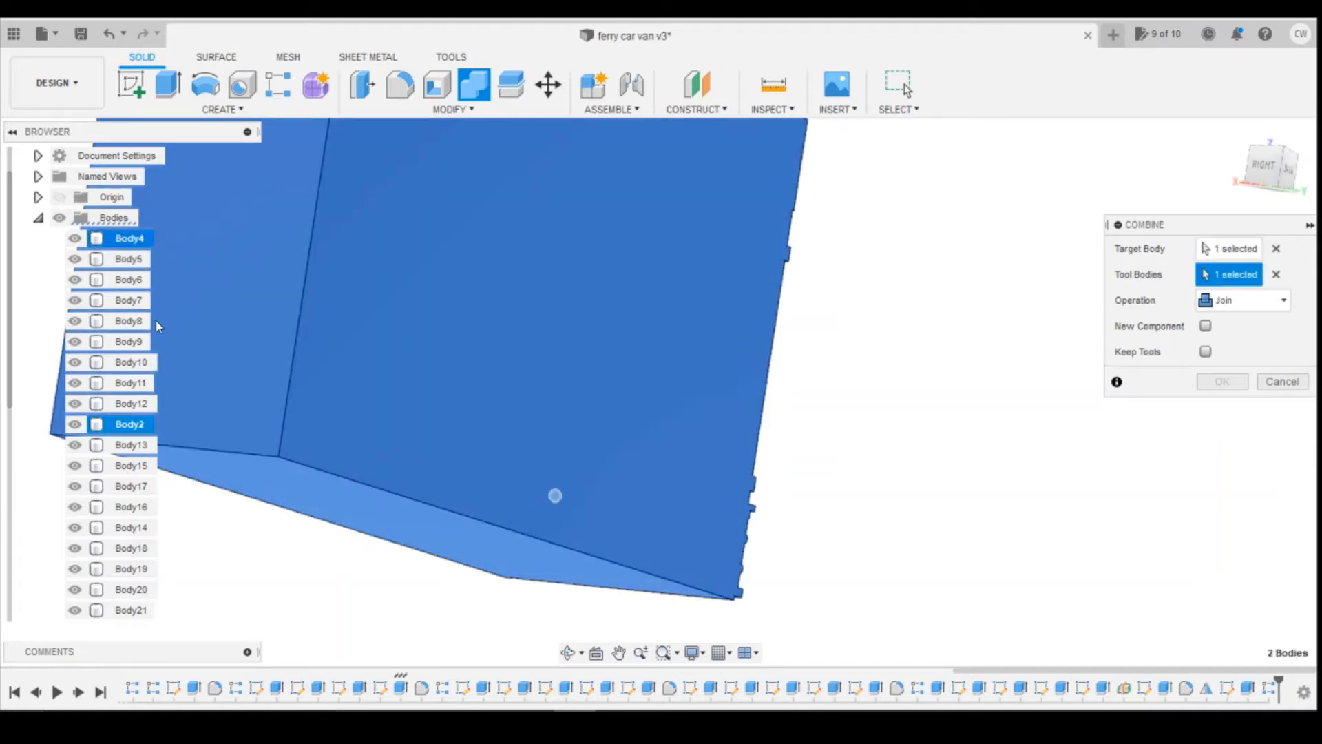
left_click(125, 404)
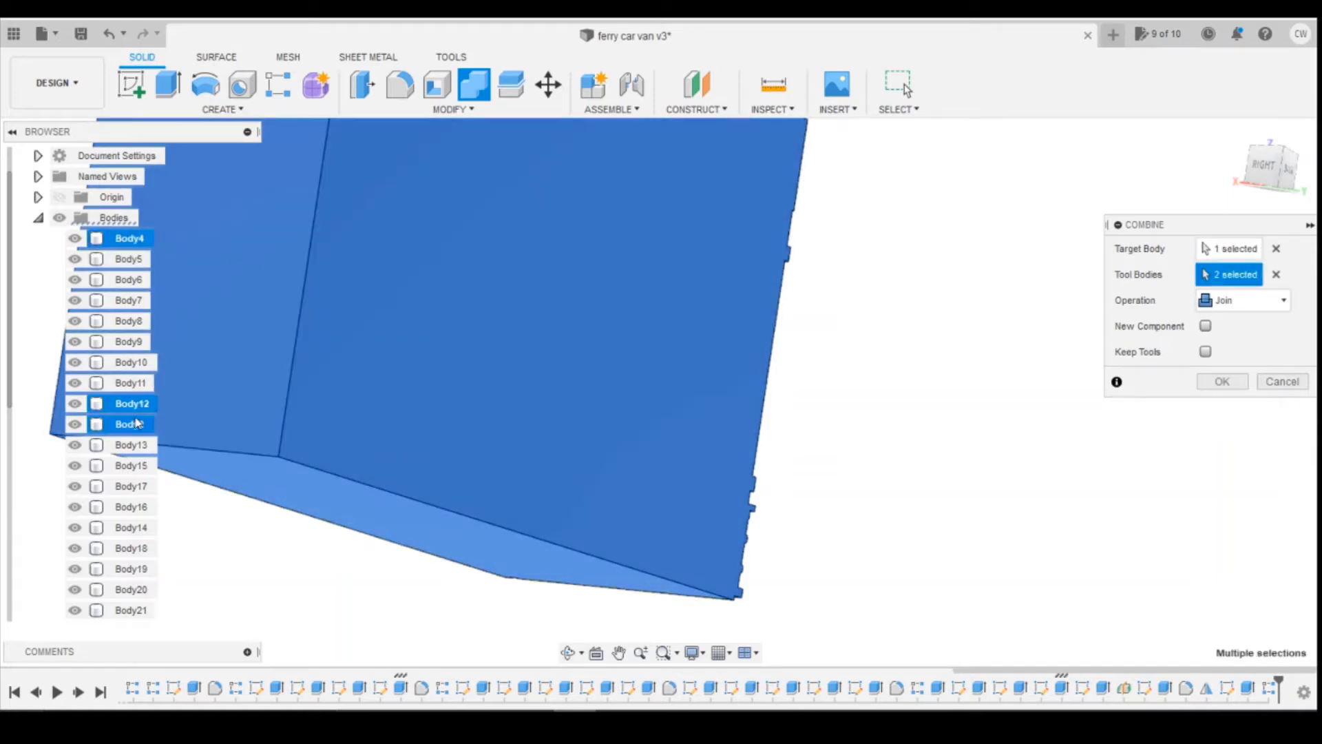
left_click(138, 263, "shift")
left_click(136, 467, "shift")
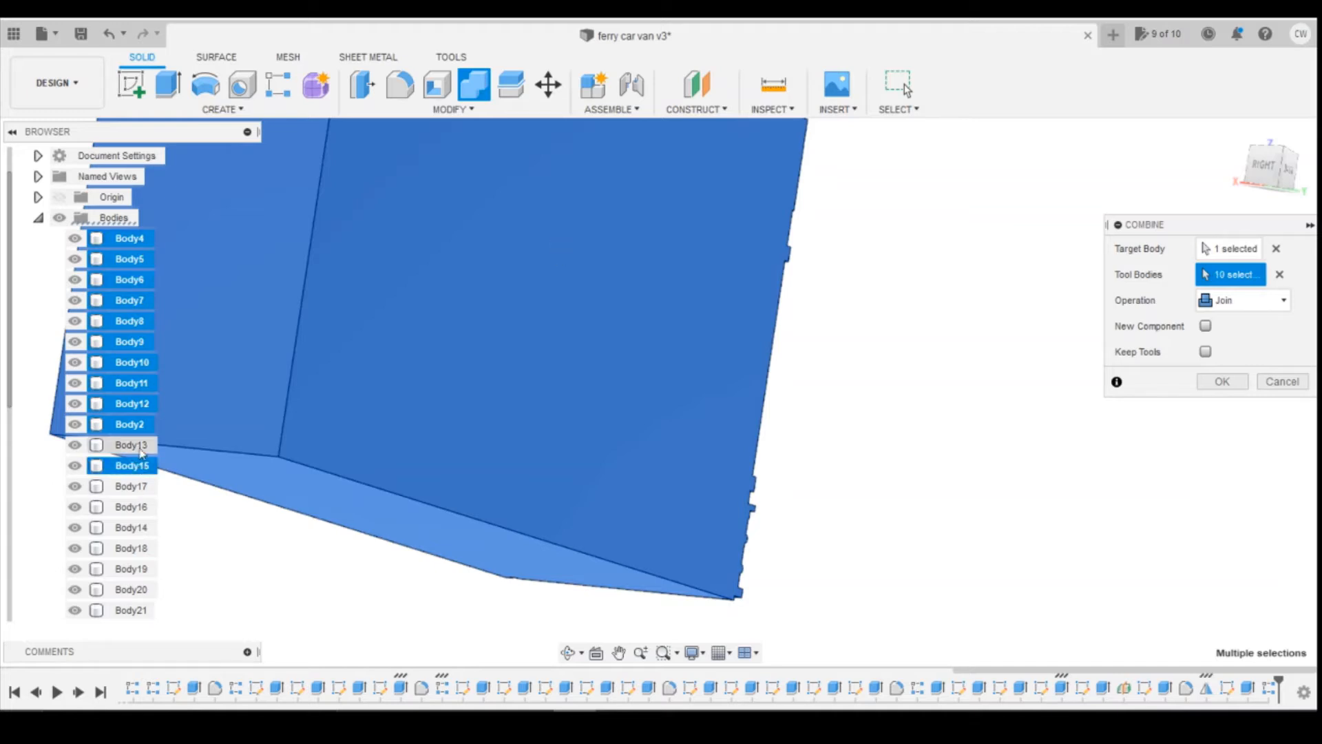
scroll(141, 490, "down", 3)
Step: Add Body14 and Body16 through Body25 as tool bodies and join them all to the main van body
left_click(138, 489)
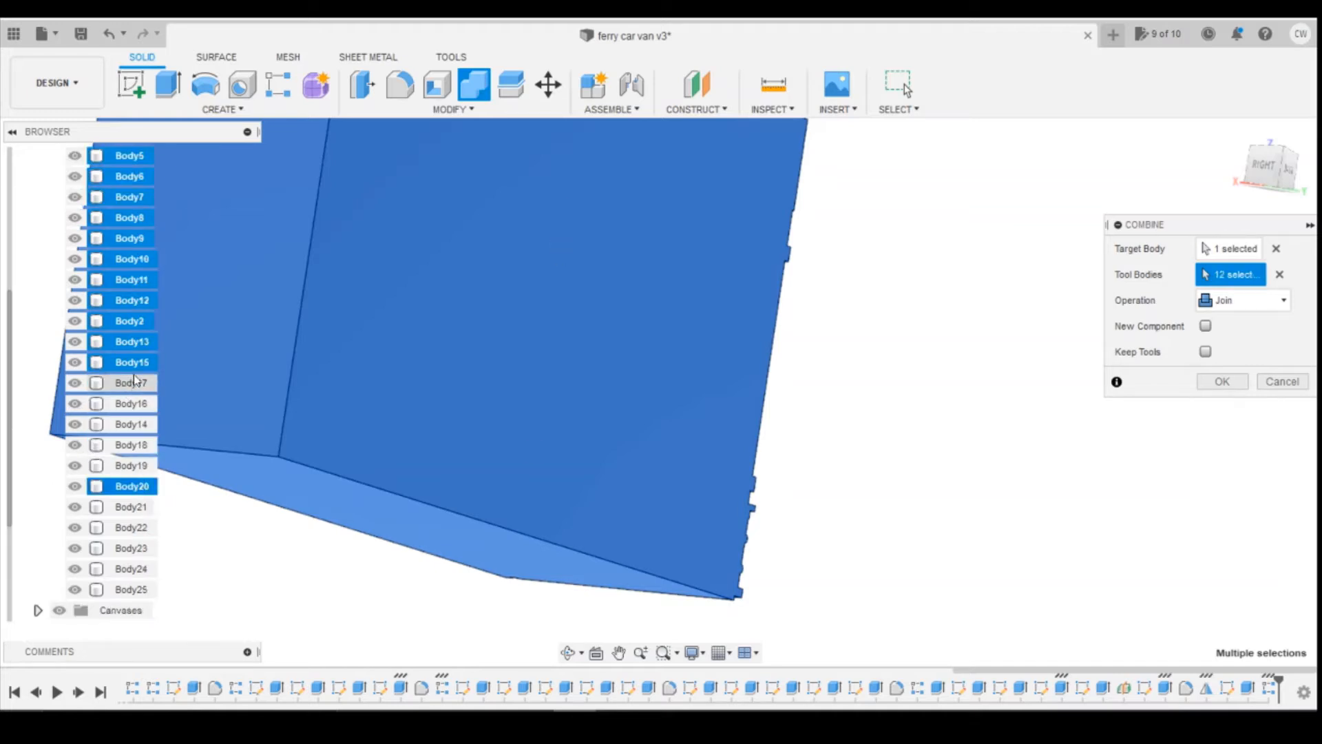
left_click(131, 383)
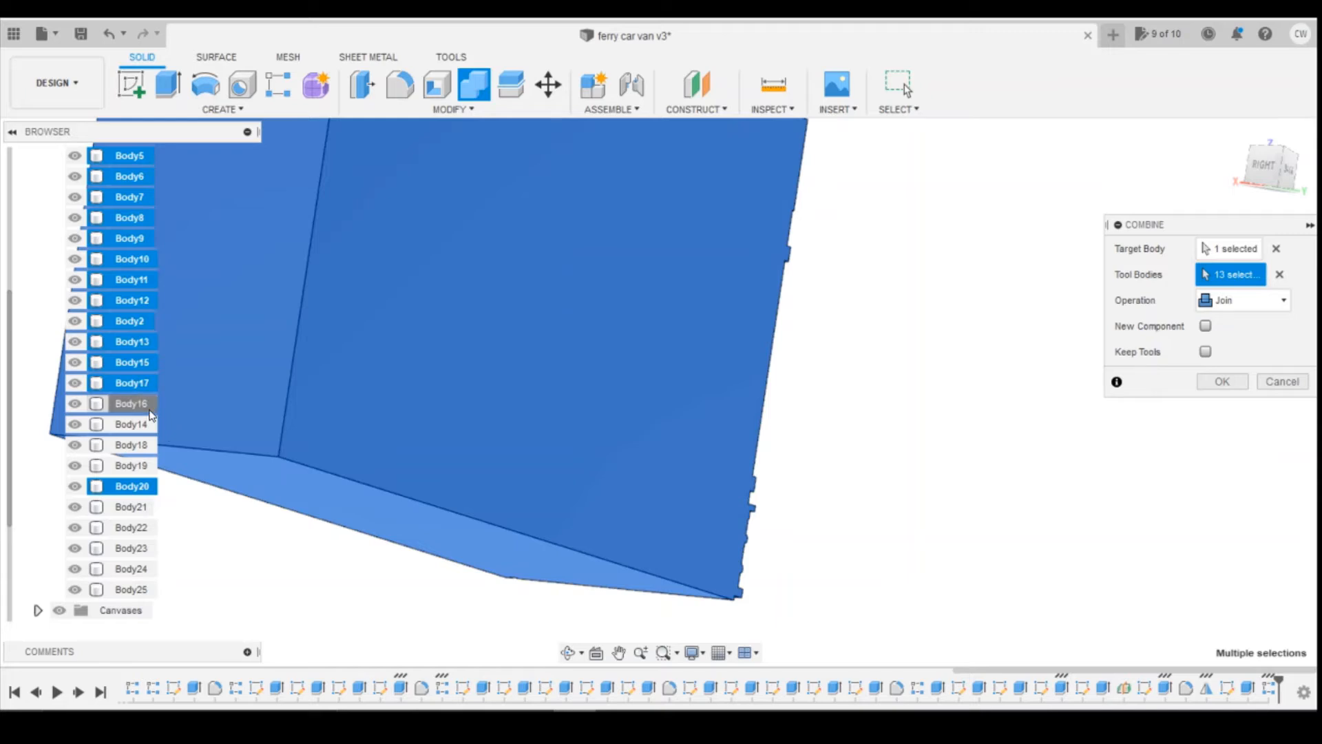
left_click(132, 405)
left_click(131, 425)
left_click(129, 446)
left_click(131, 506)
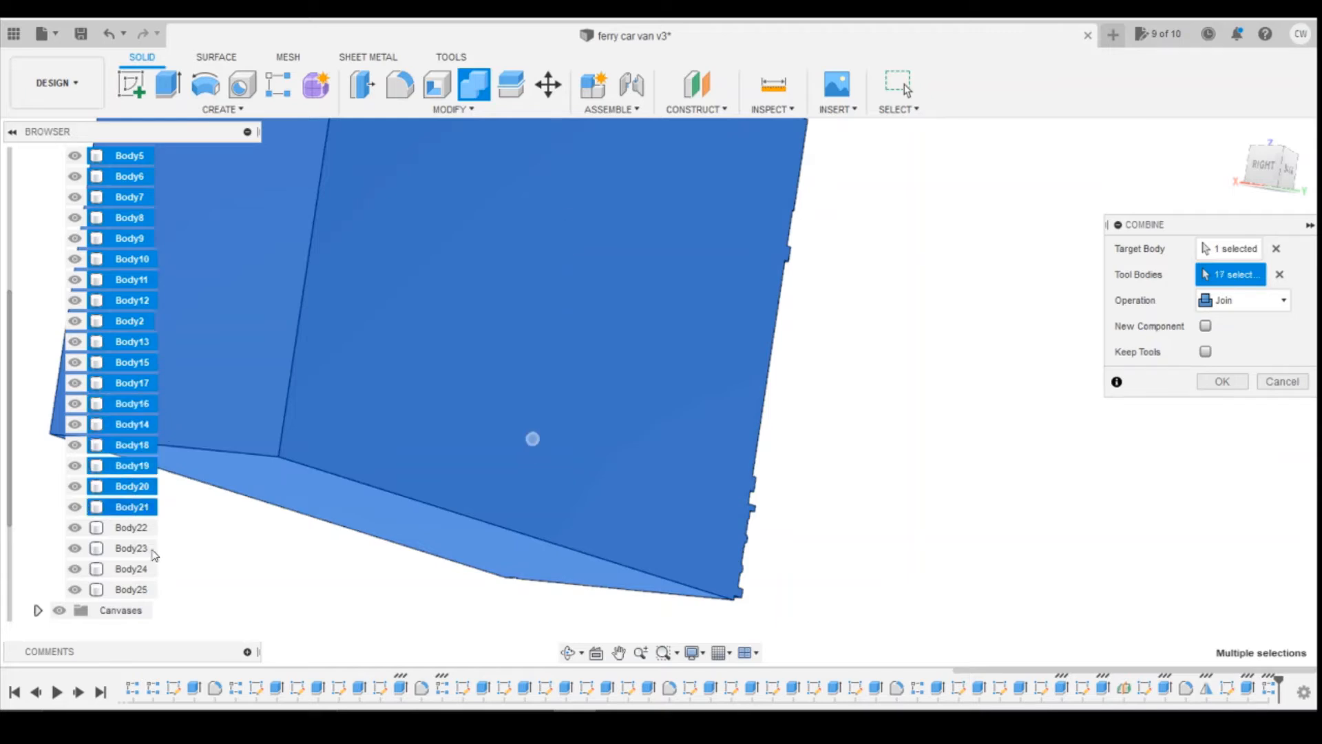
left_click(131, 547)
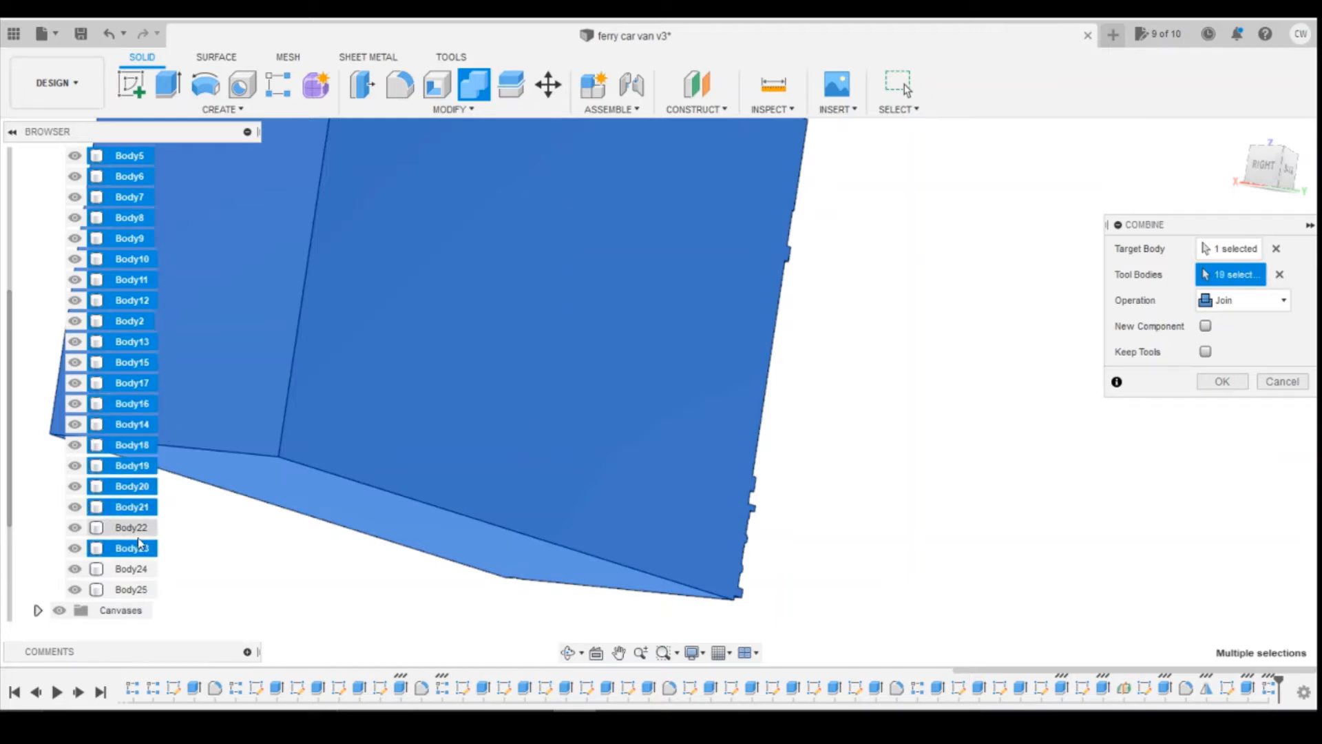
left_click(127, 527)
left_click(148, 570)
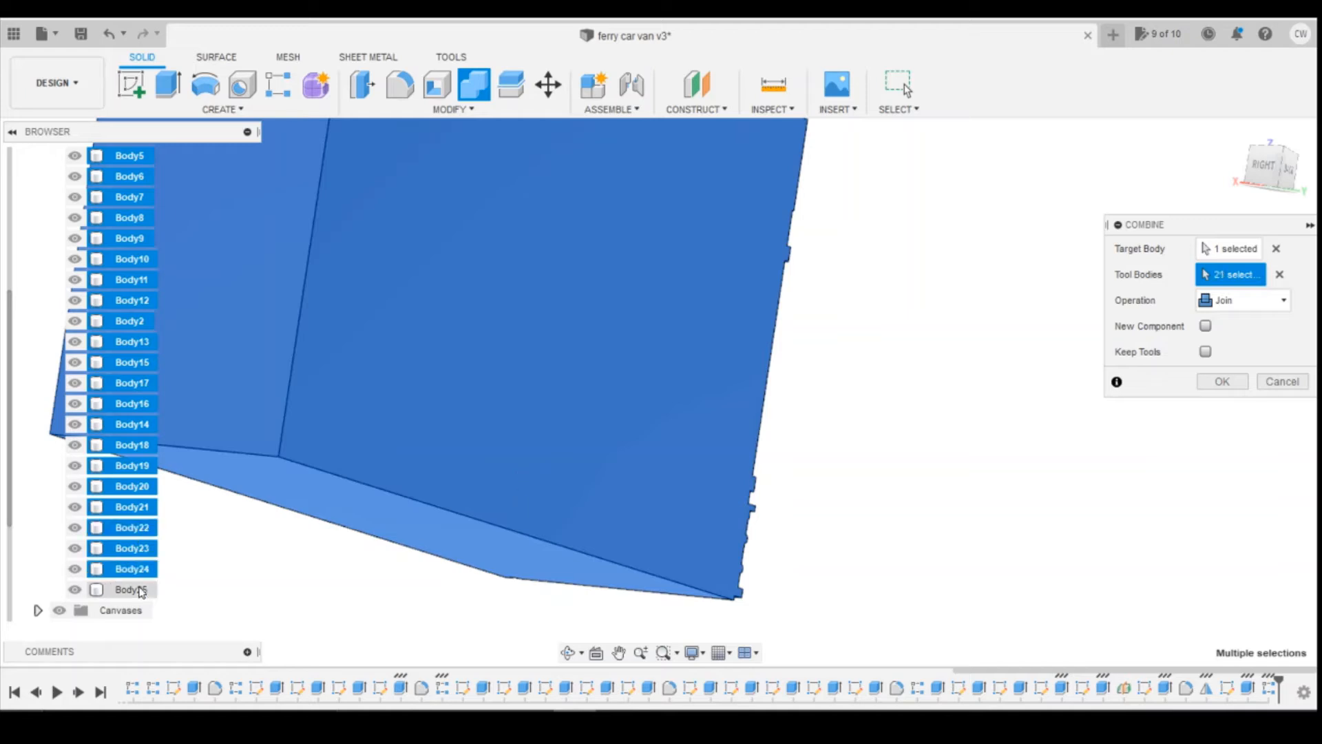
left_click(138, 589)
left_click(1222, 382)
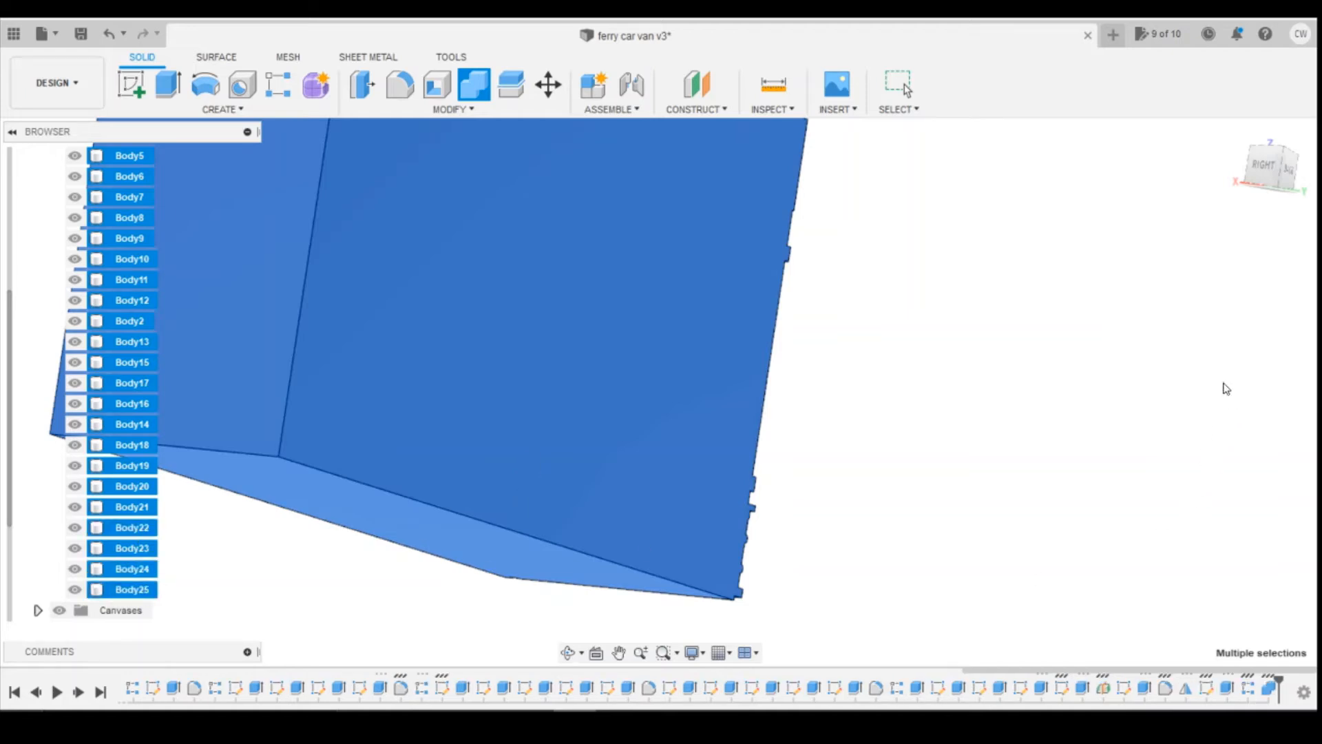
Step: Compare the detailed van end with the reference photo of the real wagon, switching to the photo viewer and back to Fusion 360
left_click_drag(1240, 169, 1233, 195)
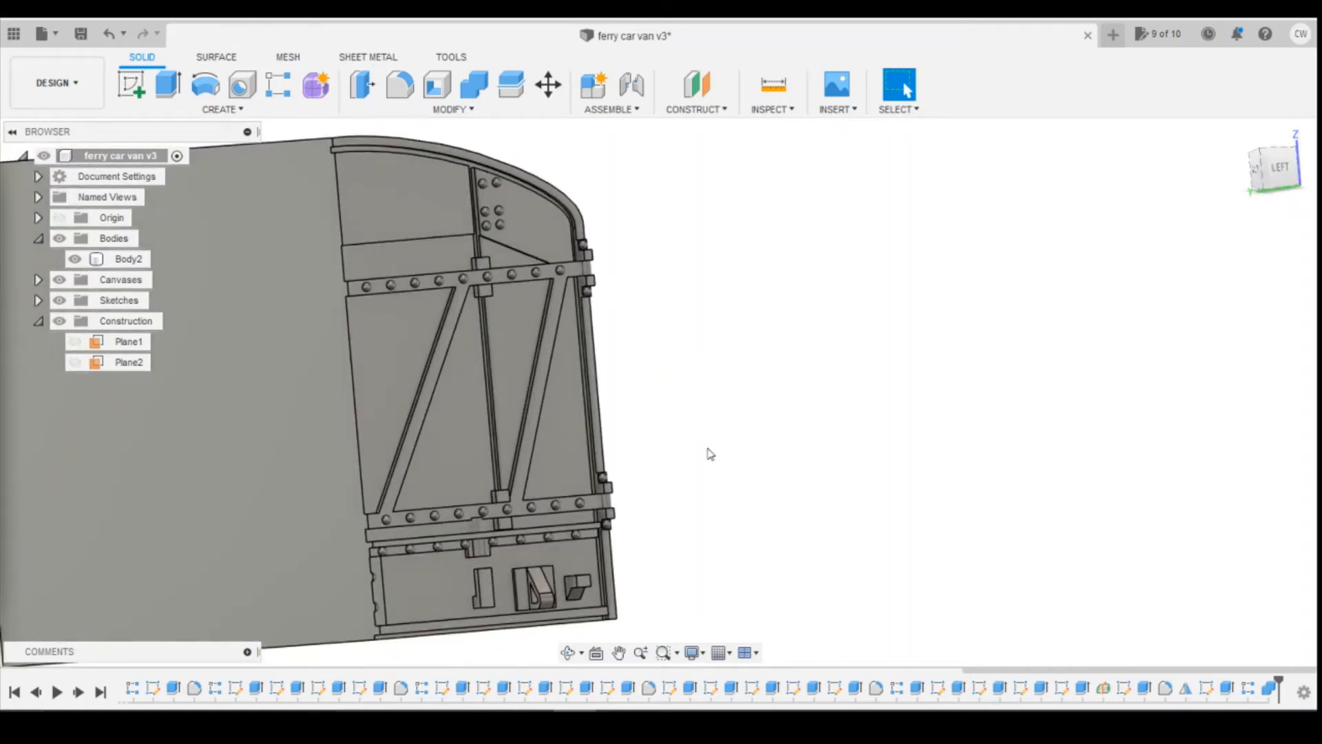
left_click(488, 722)
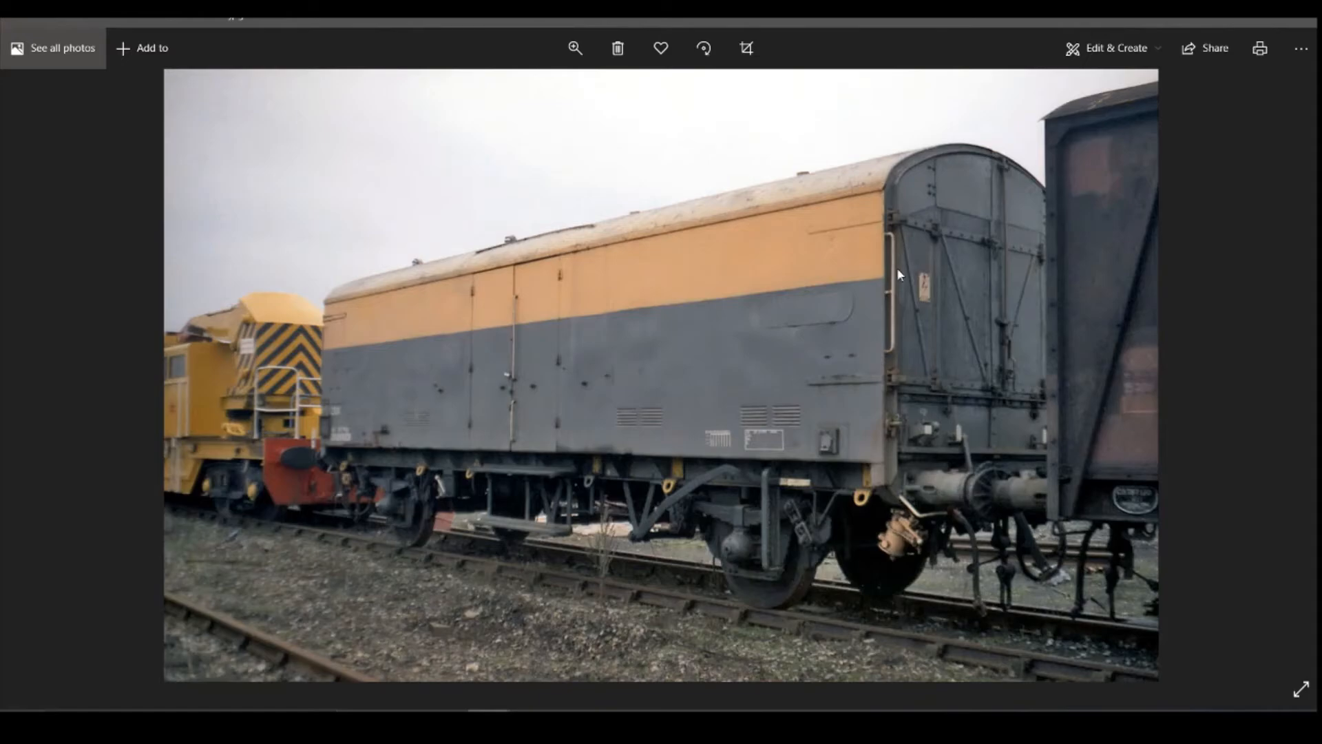
left_click(574, 722)
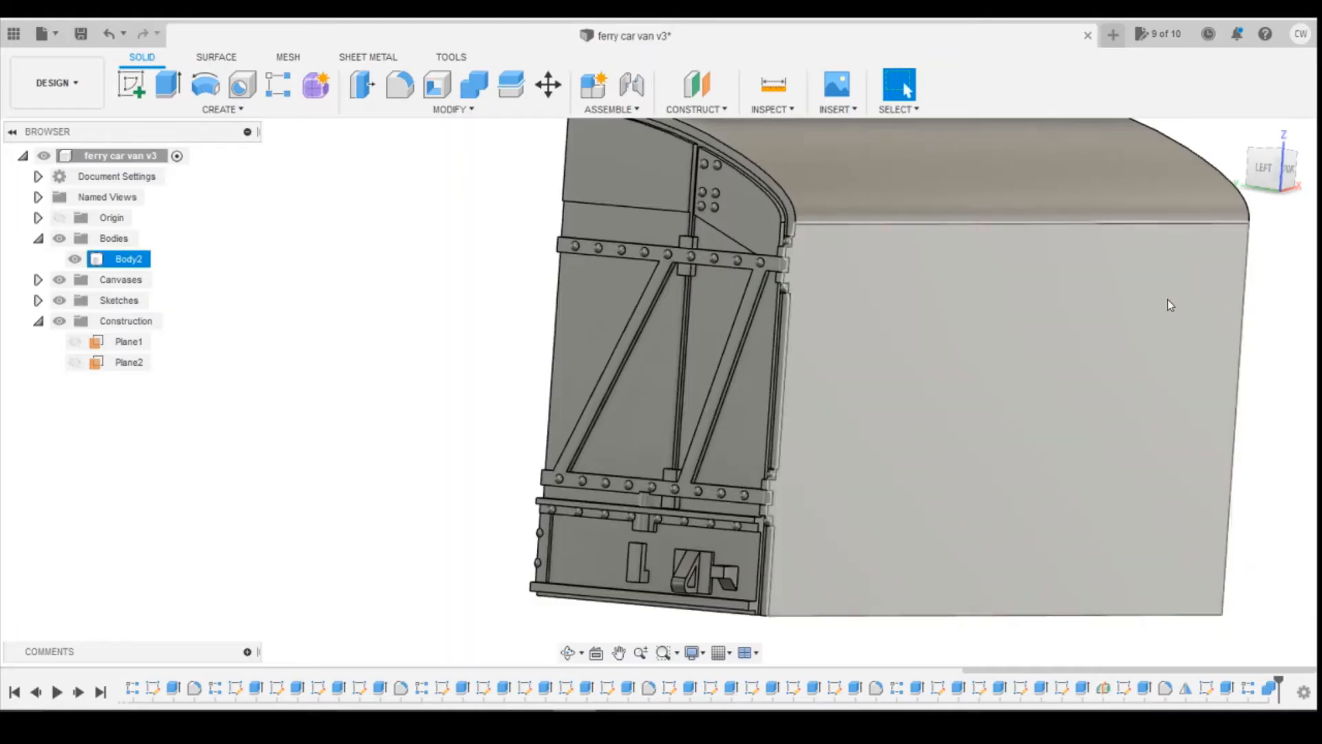
Step: Create a construction plane offset -0.15 mm from the van's flat side face
left_click_drag(1284, 185, 1277, 187)
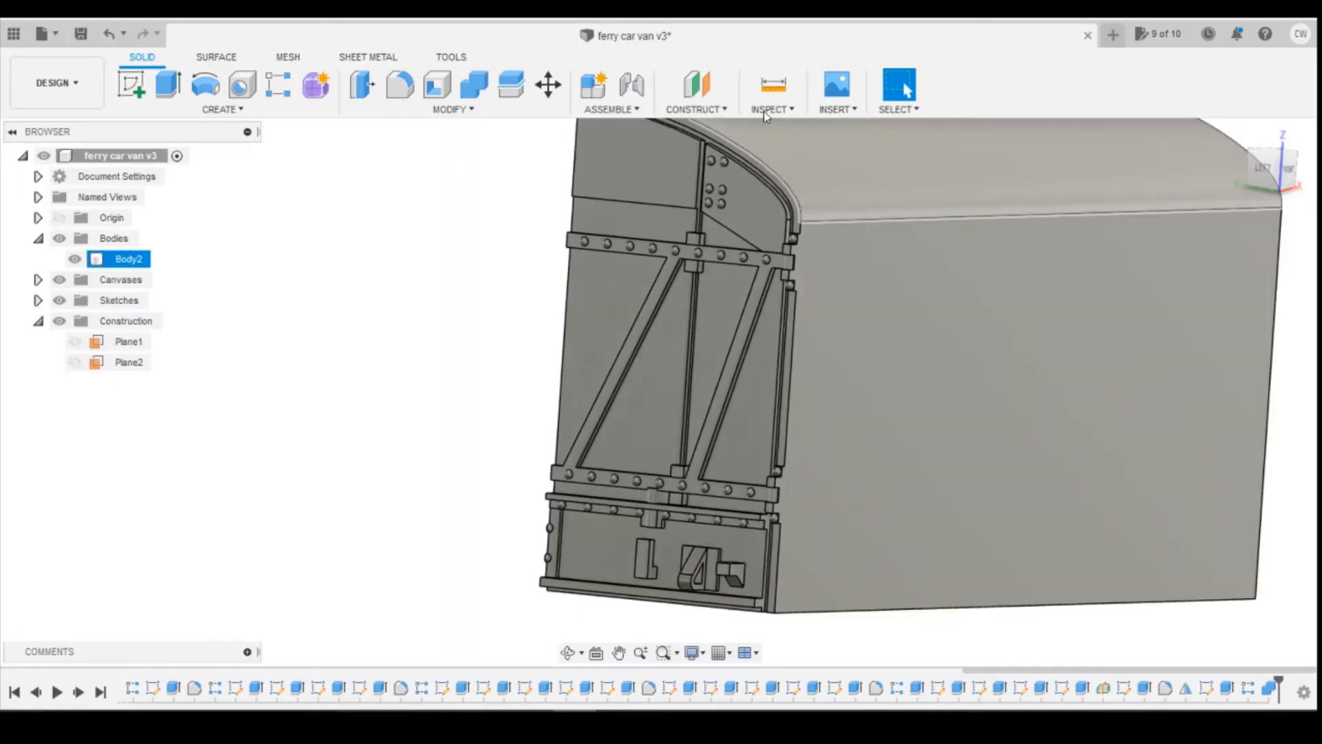
left_click(708, 89)
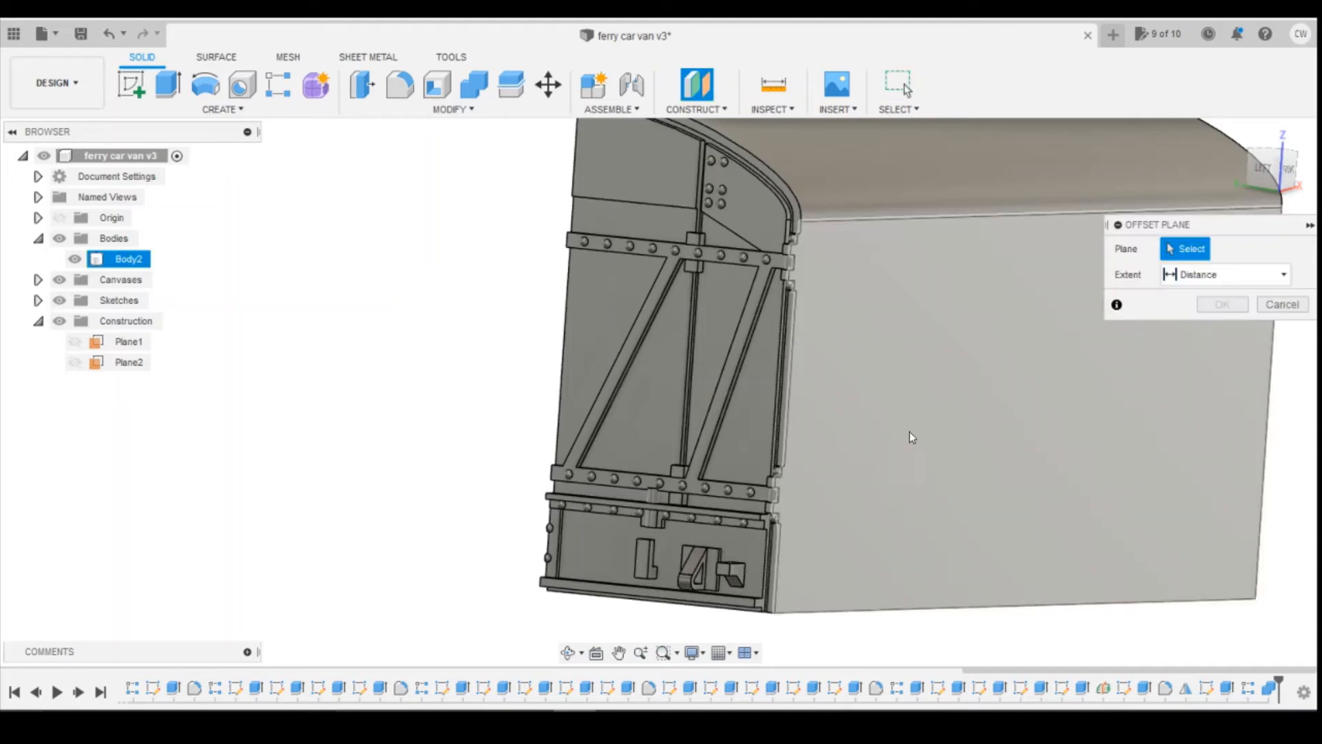
left_click(968, 360)
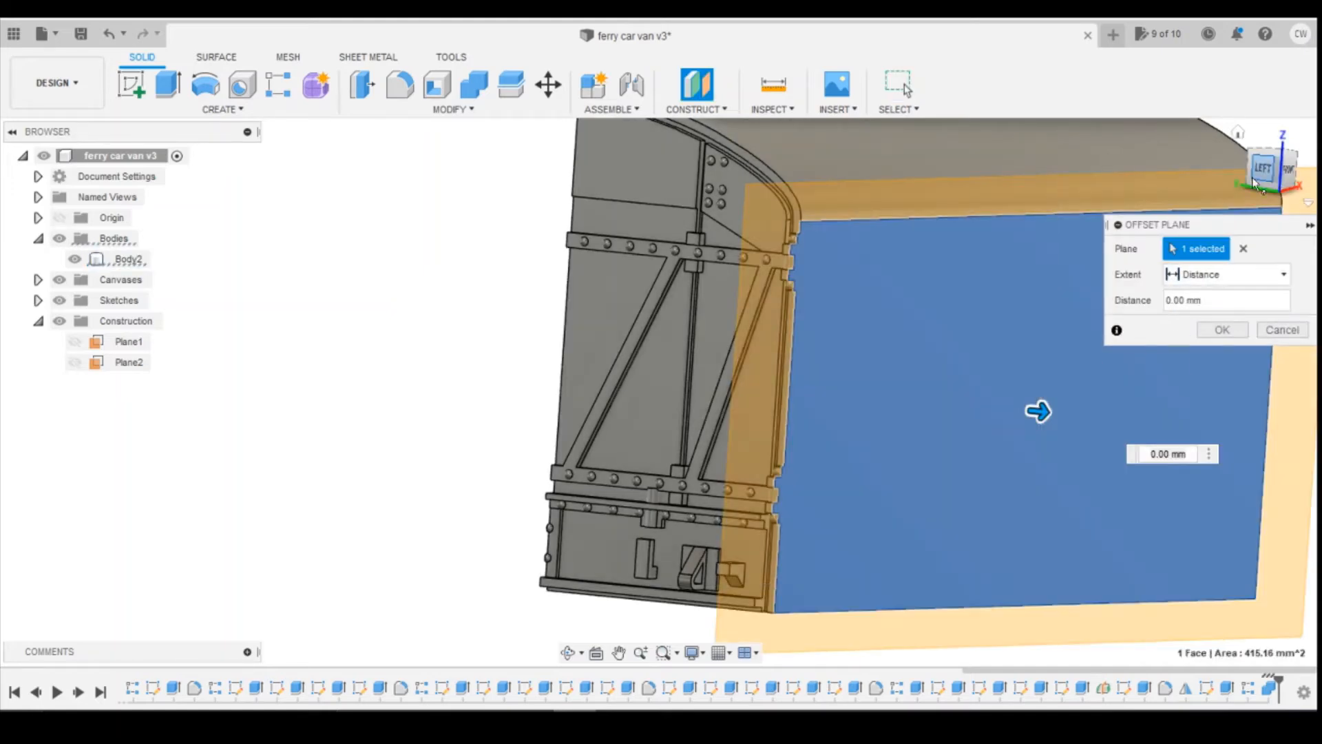
left_click(1253, 181)
scroll(723, 424, "up", 2)
scroll(671, 400, "up", 3)
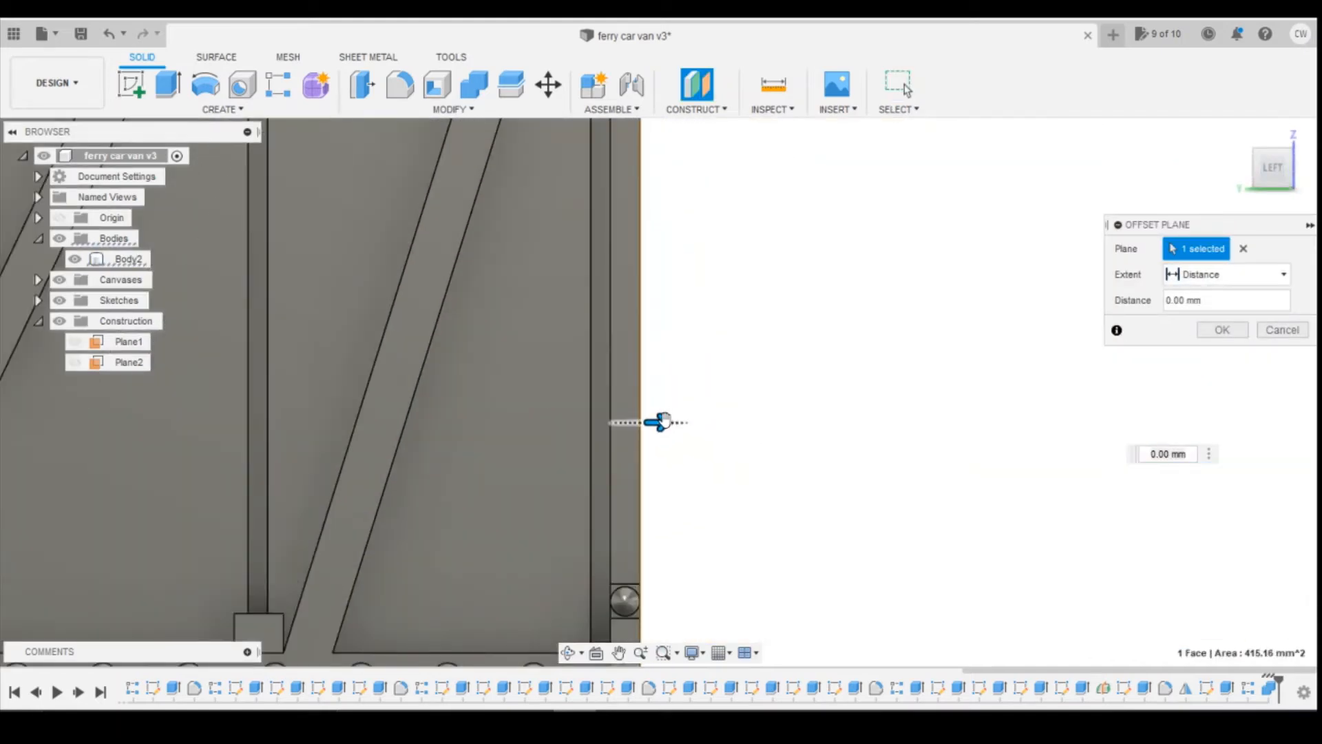
left_click_drag(663, 420, 651, 422)
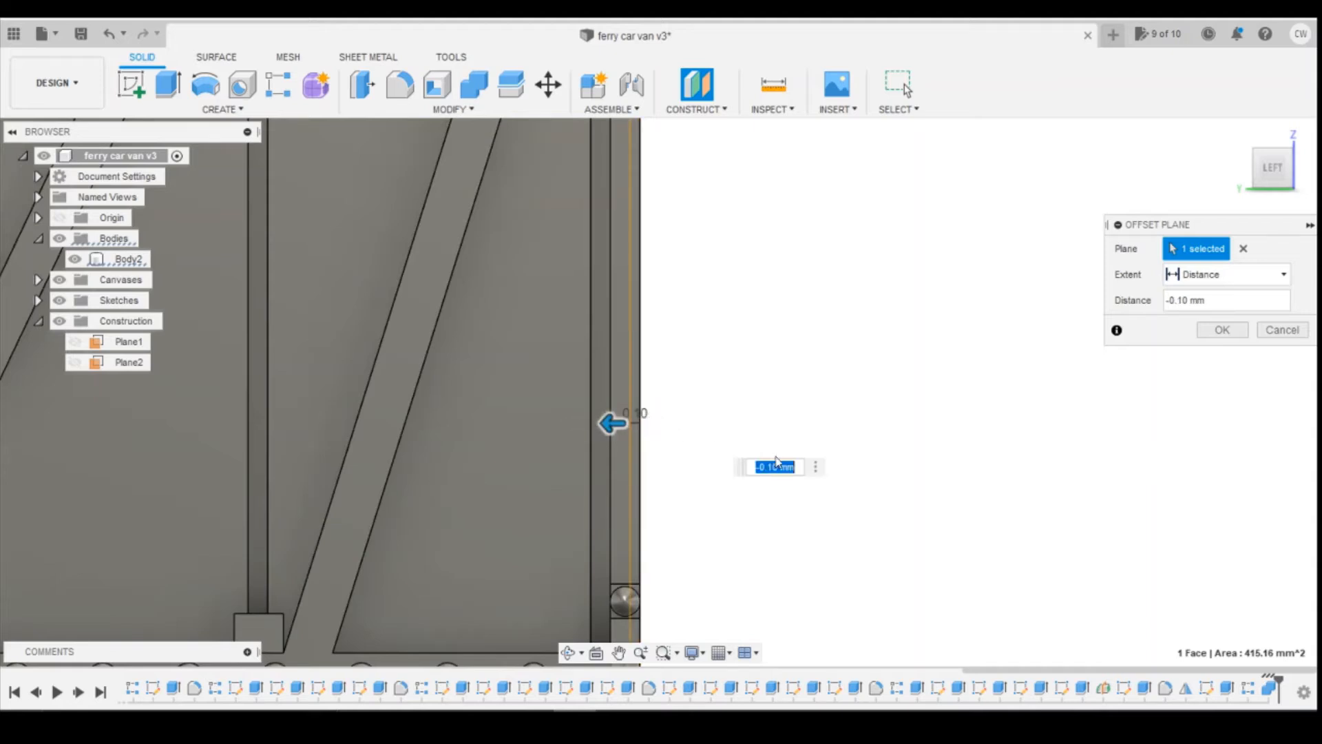
left_click(770, 467)
key("Return")
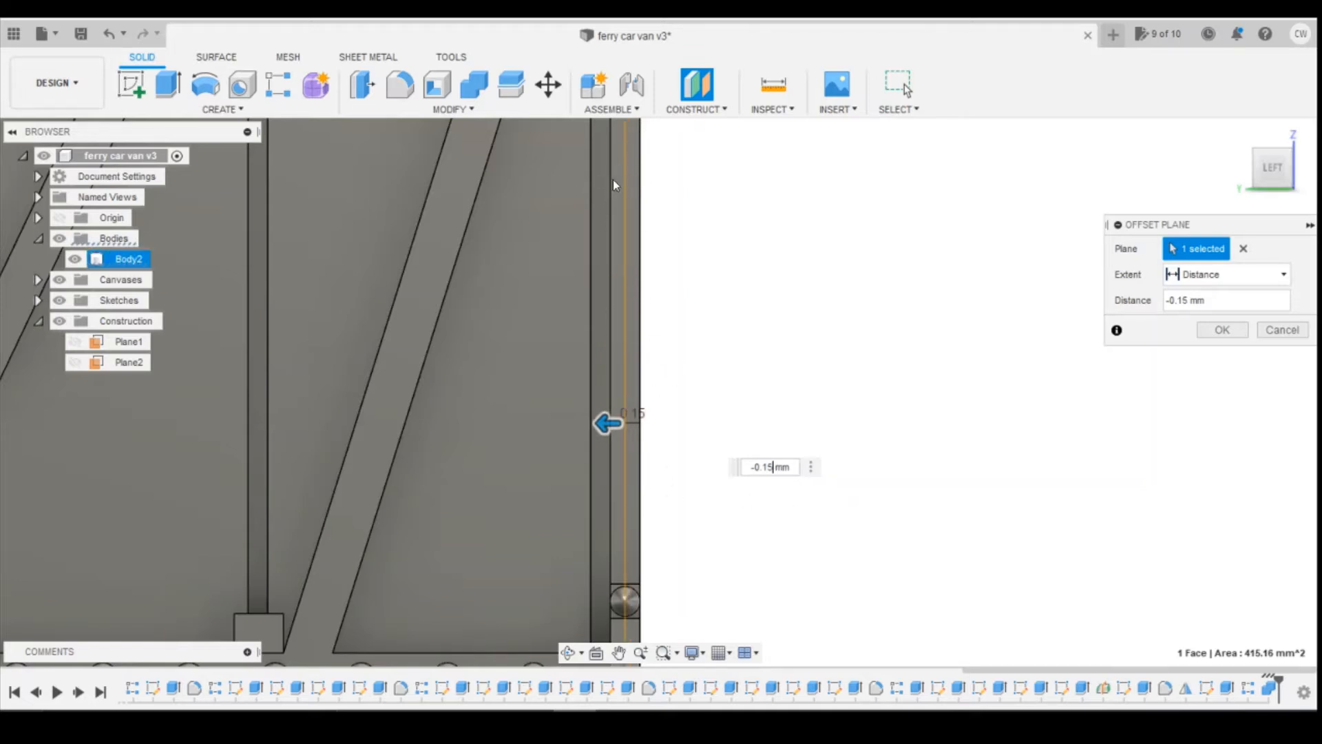
left_click(1222, 329)
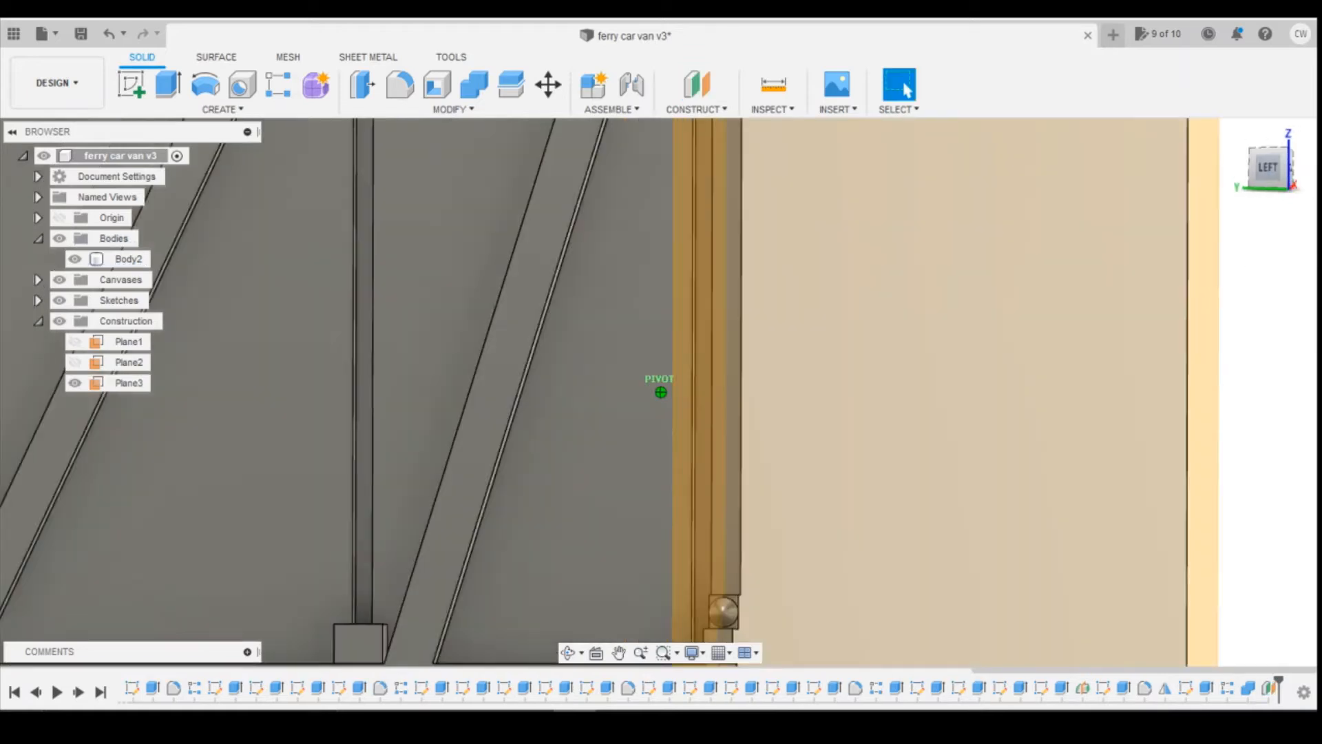
Step: Start a sketch on the offset construction plane beside the van's side face
left_click_drag(1269, 168, 1255, 170)
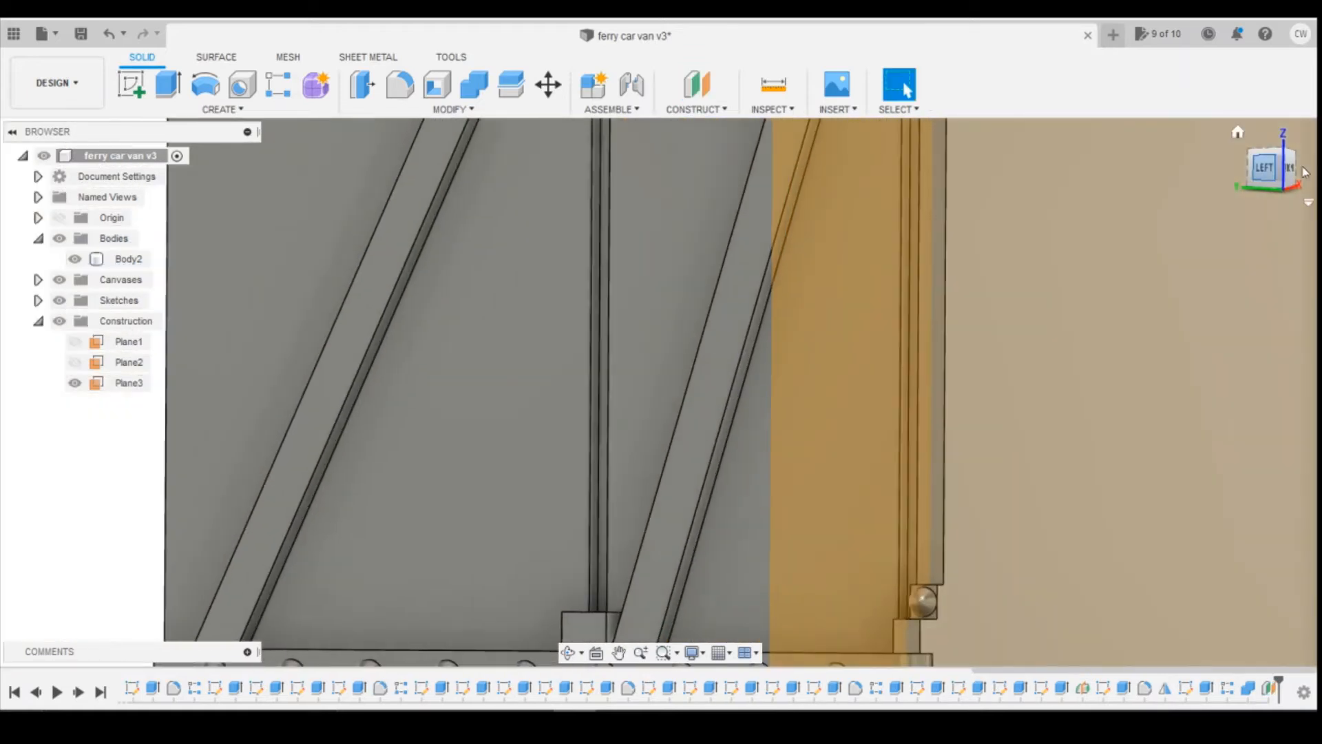
left_click(1296, 172)
scroll(886, 308, "down", 5)
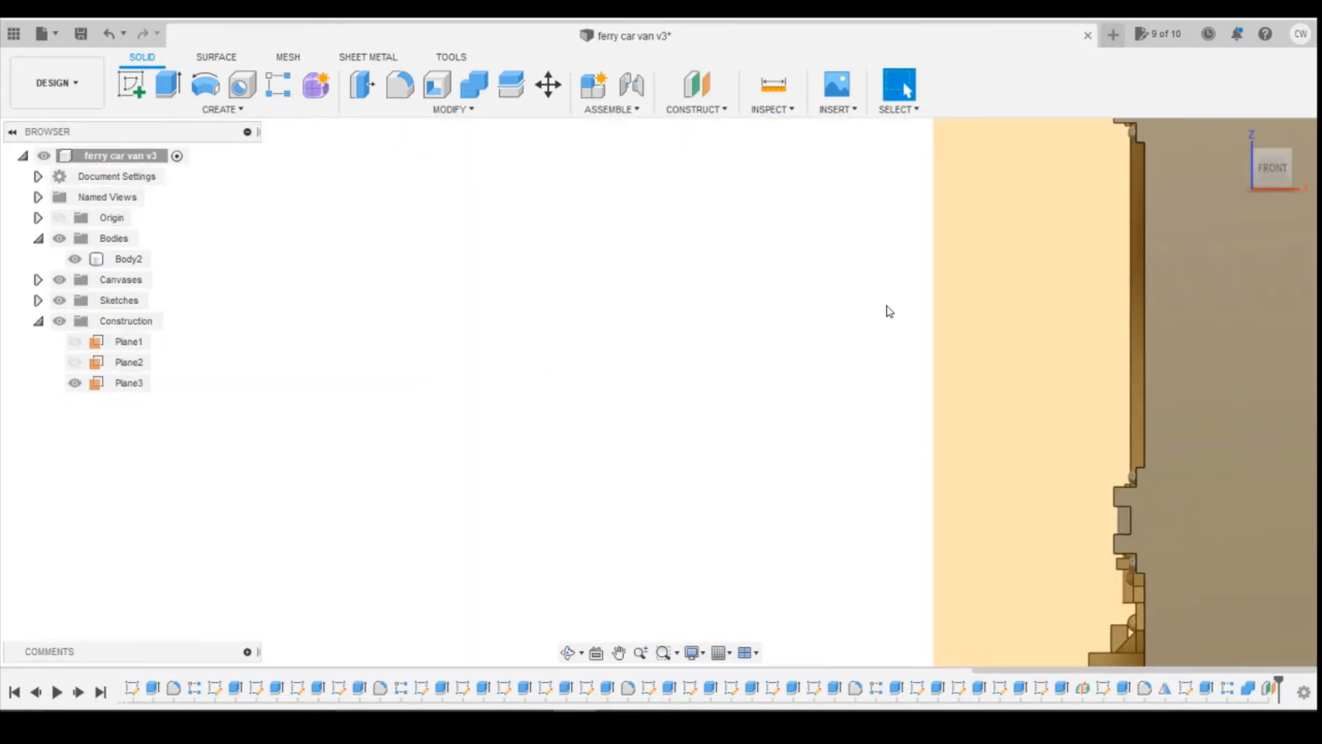
left_click(131, 88)
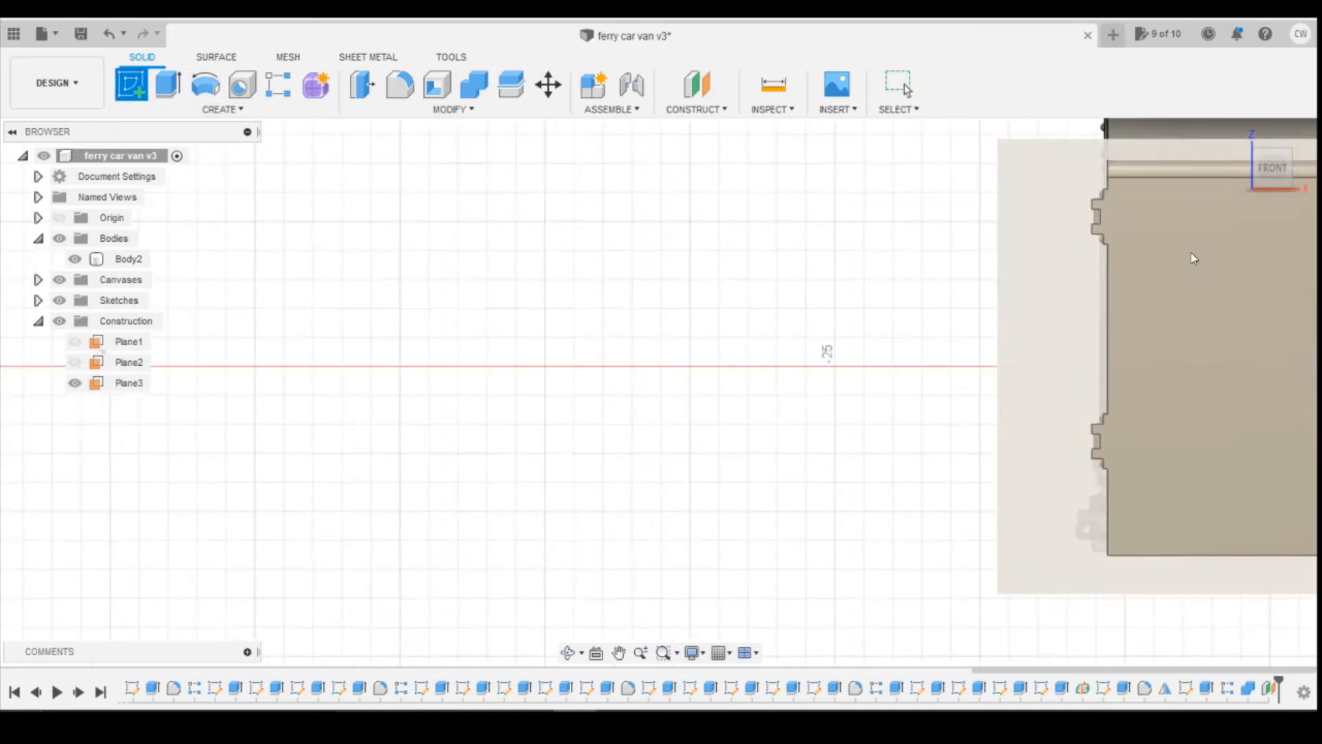
left_click(1057, 299)
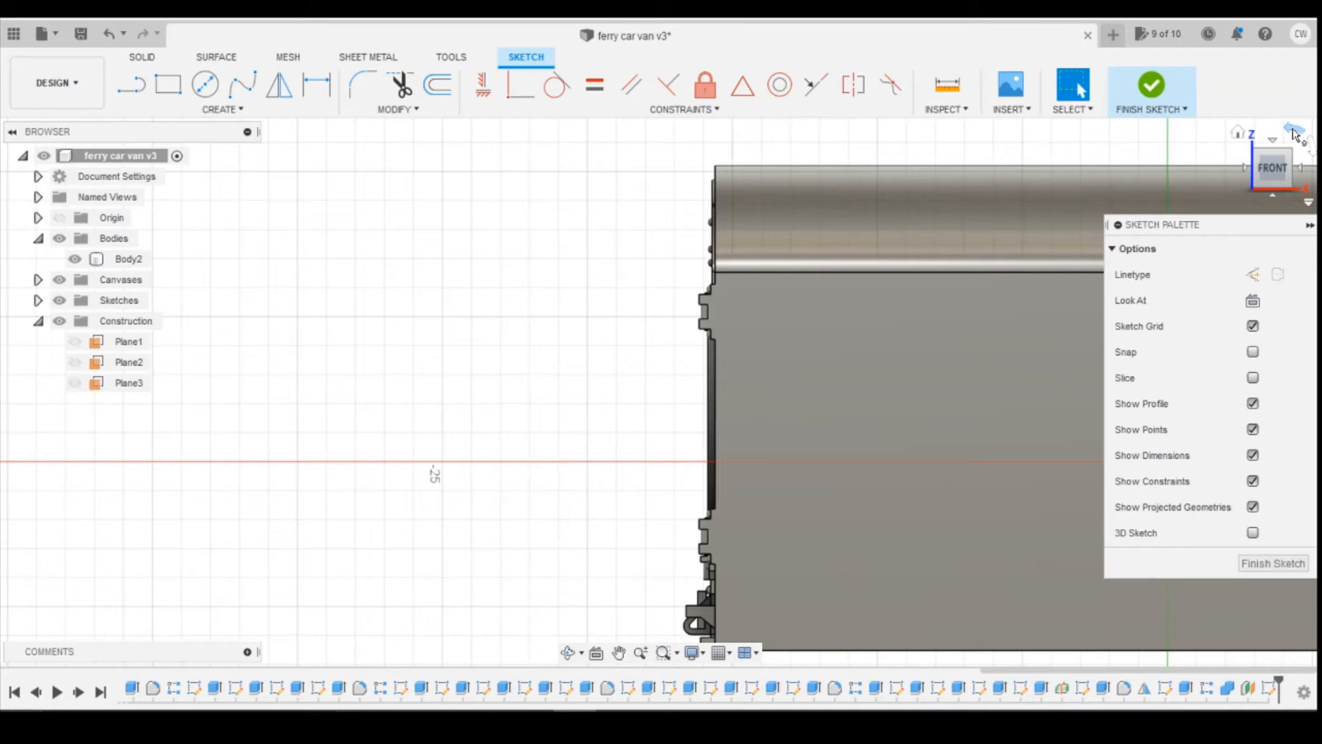
left_click(1294, 129)
left_click(1293, 130)
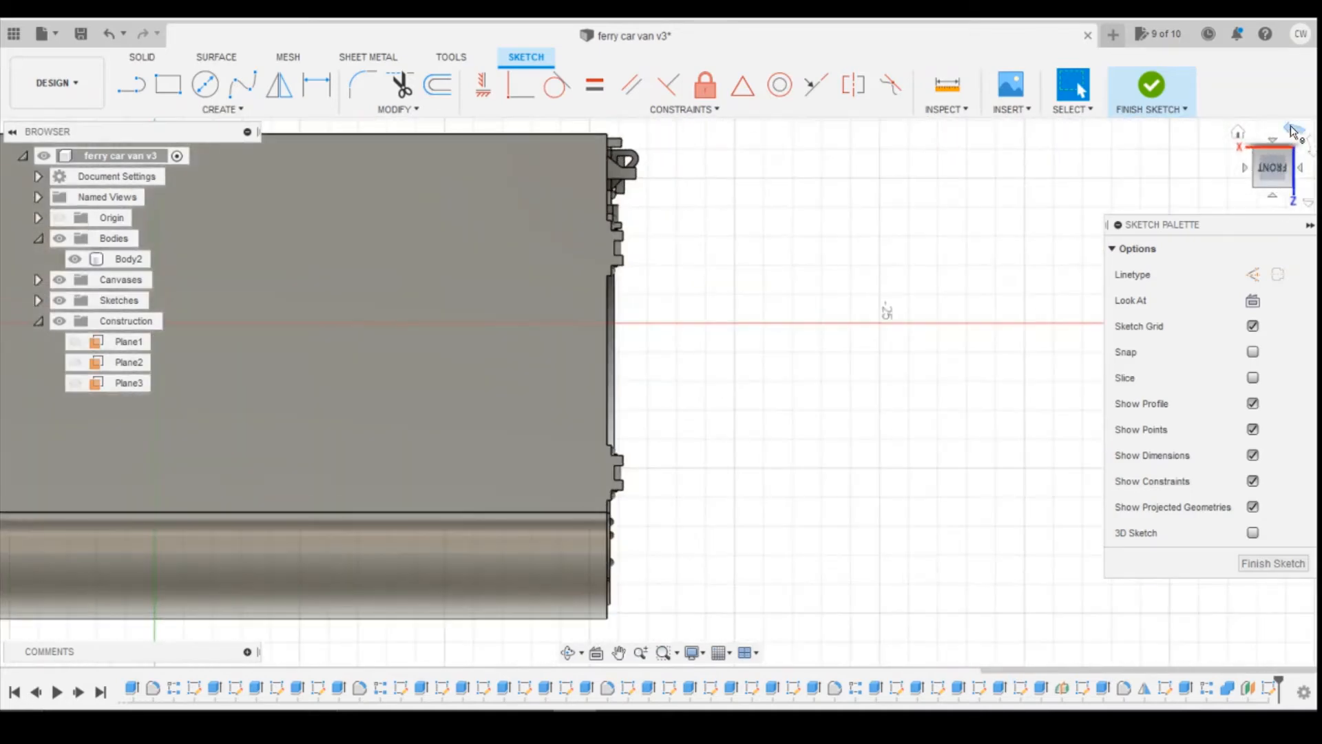
left_click(1294, 130)
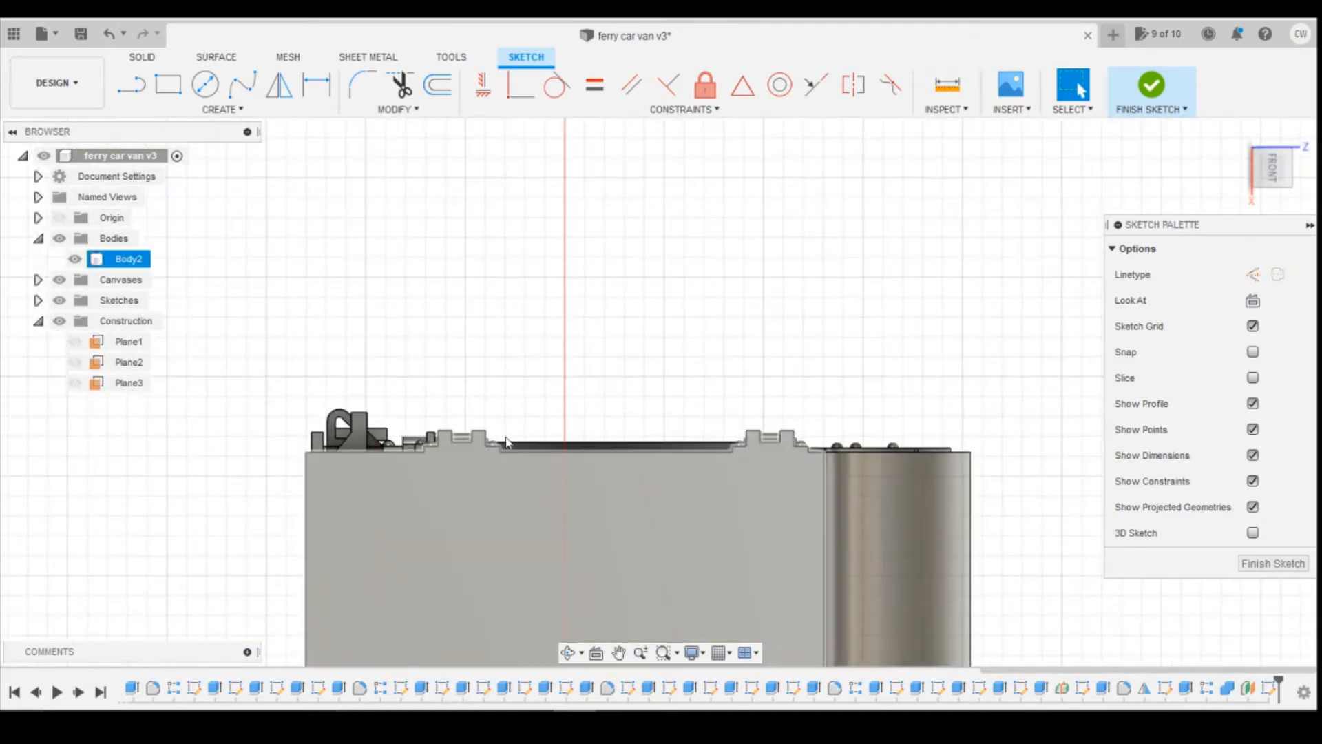
Step: Check the handrail at the van's corner in the reference photo, switching to the photo viewer and back to Fusion 360
mouse_move(490, 718)
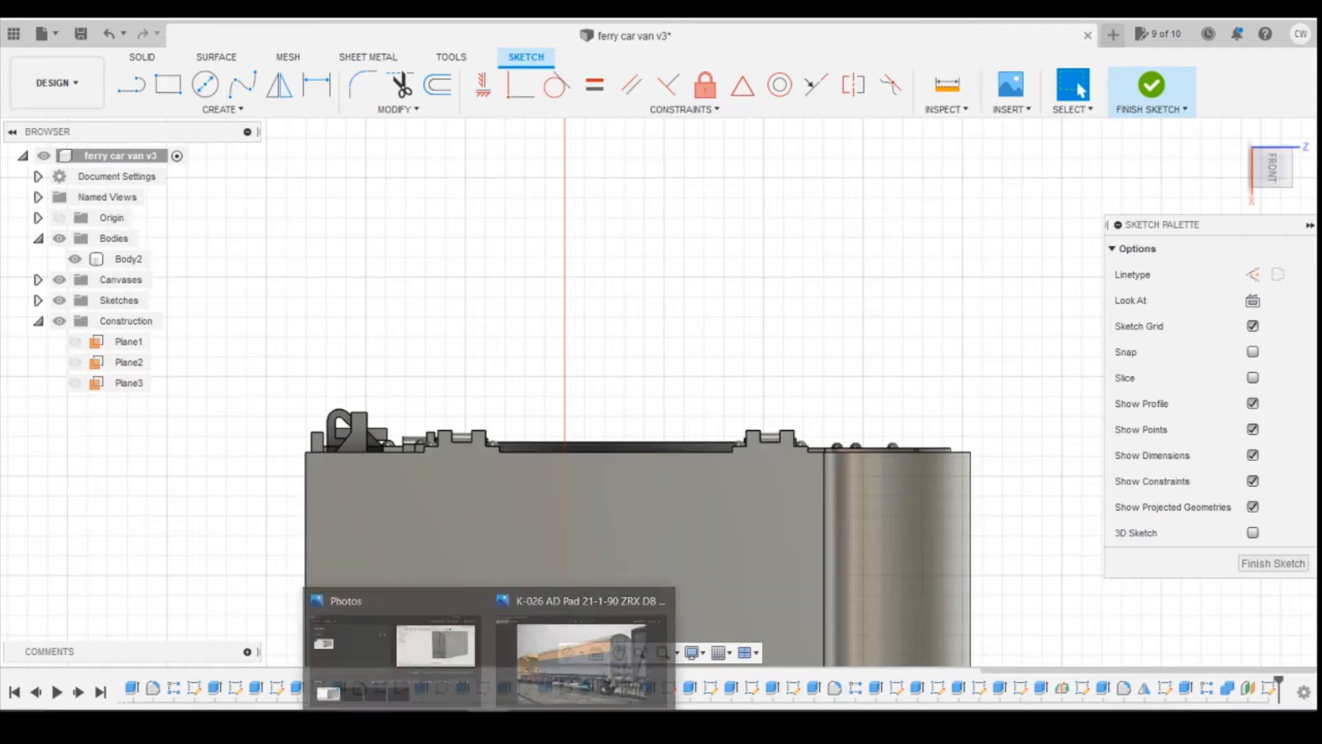
left_click(574, 663)
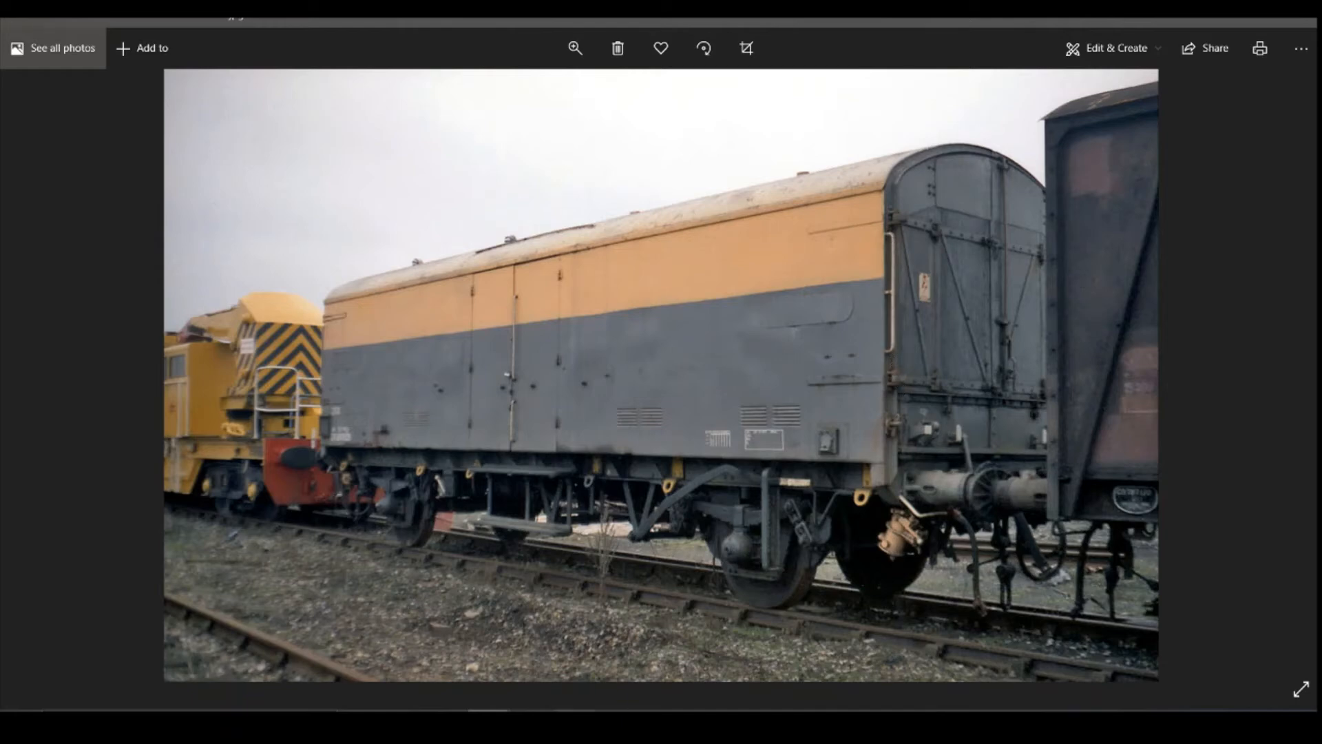
left_click(577, 719)
scroll(750, 420, "down", 2)
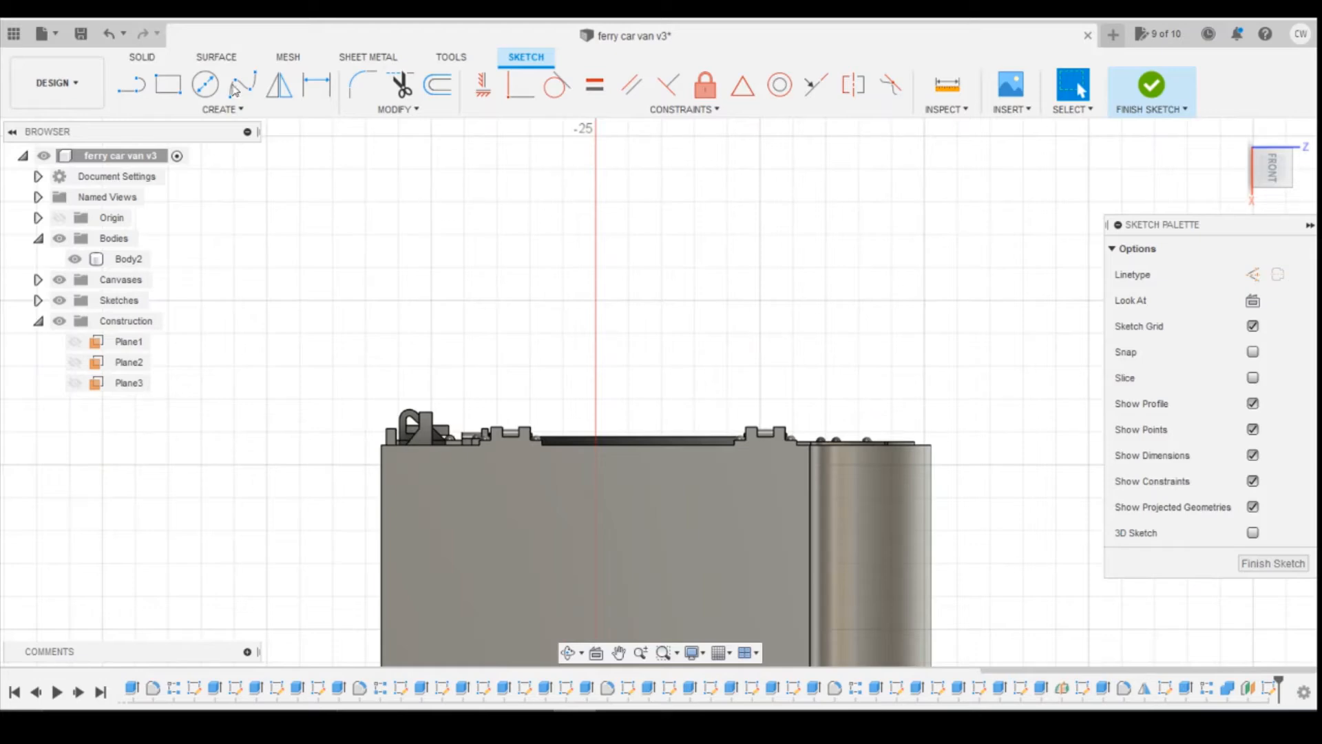
Step: Sketch an open three-sided handrail outline between the two hinges, about 4.6 mm long and 0.4 mm deep, projecting from the van end
left_click(131, 85)
scroll(833, 482, "up", 3)
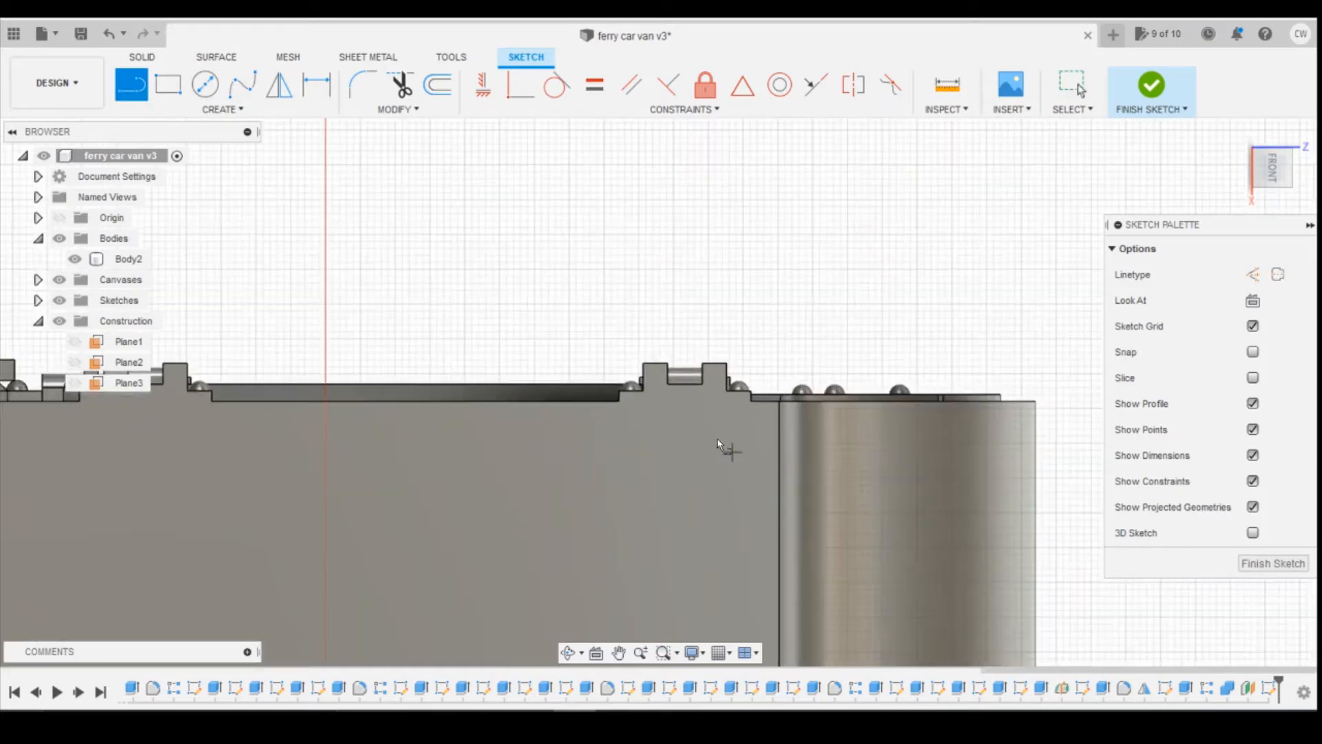
scroll(713, 437, "up", 2)
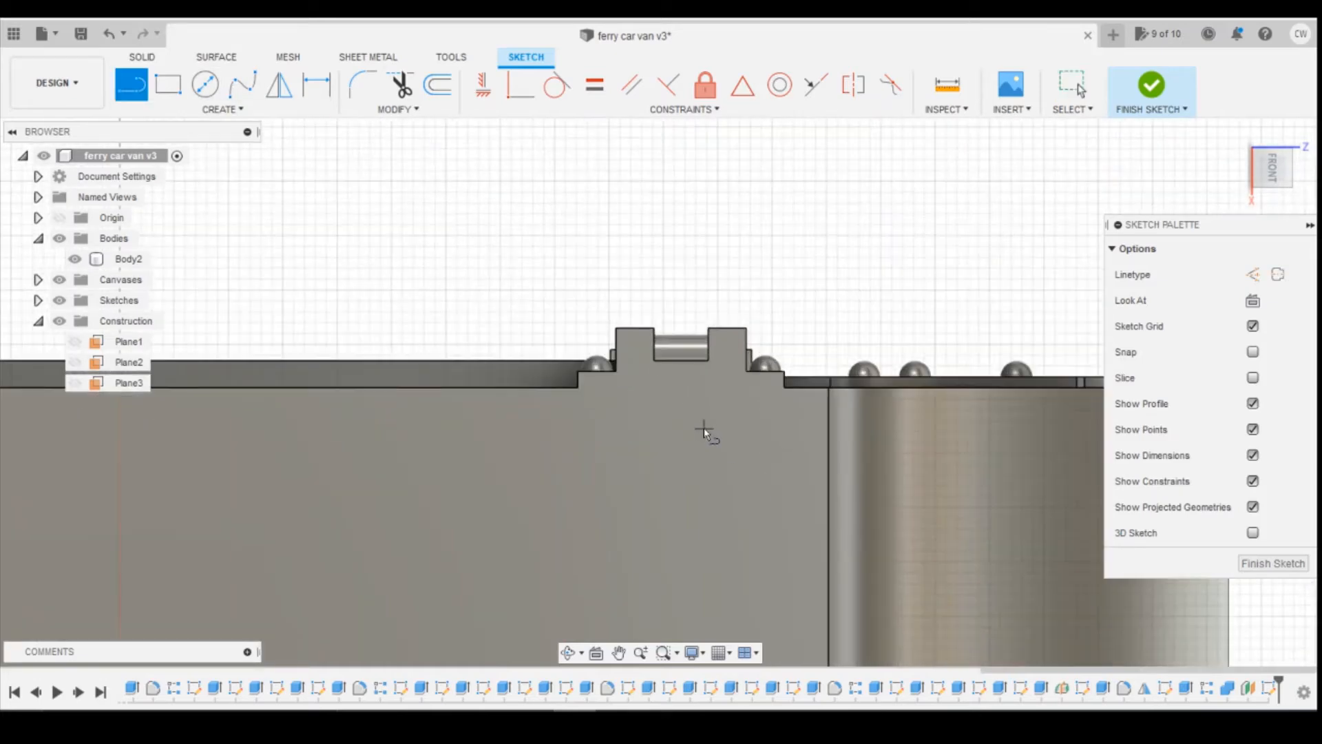
left_click(548, 383)
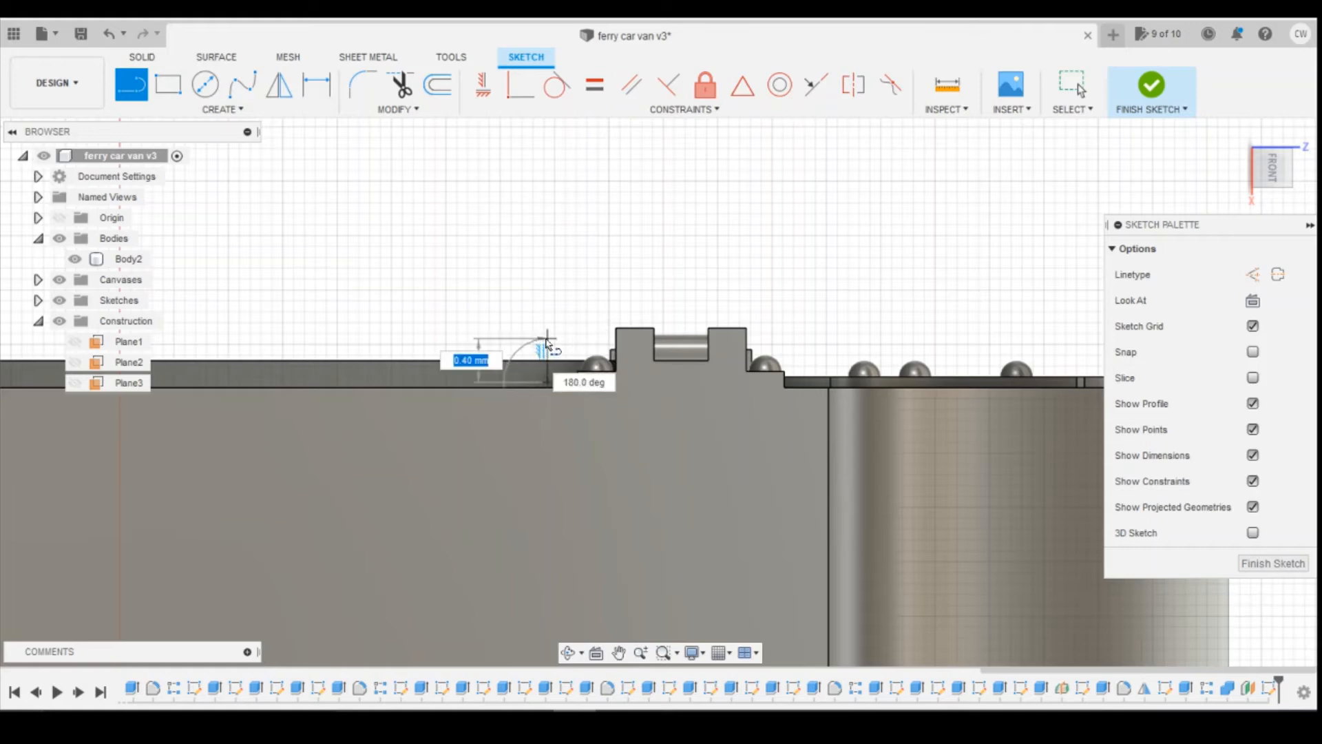
left_click(548, 342)
scroll(489, 310, "down", 3)
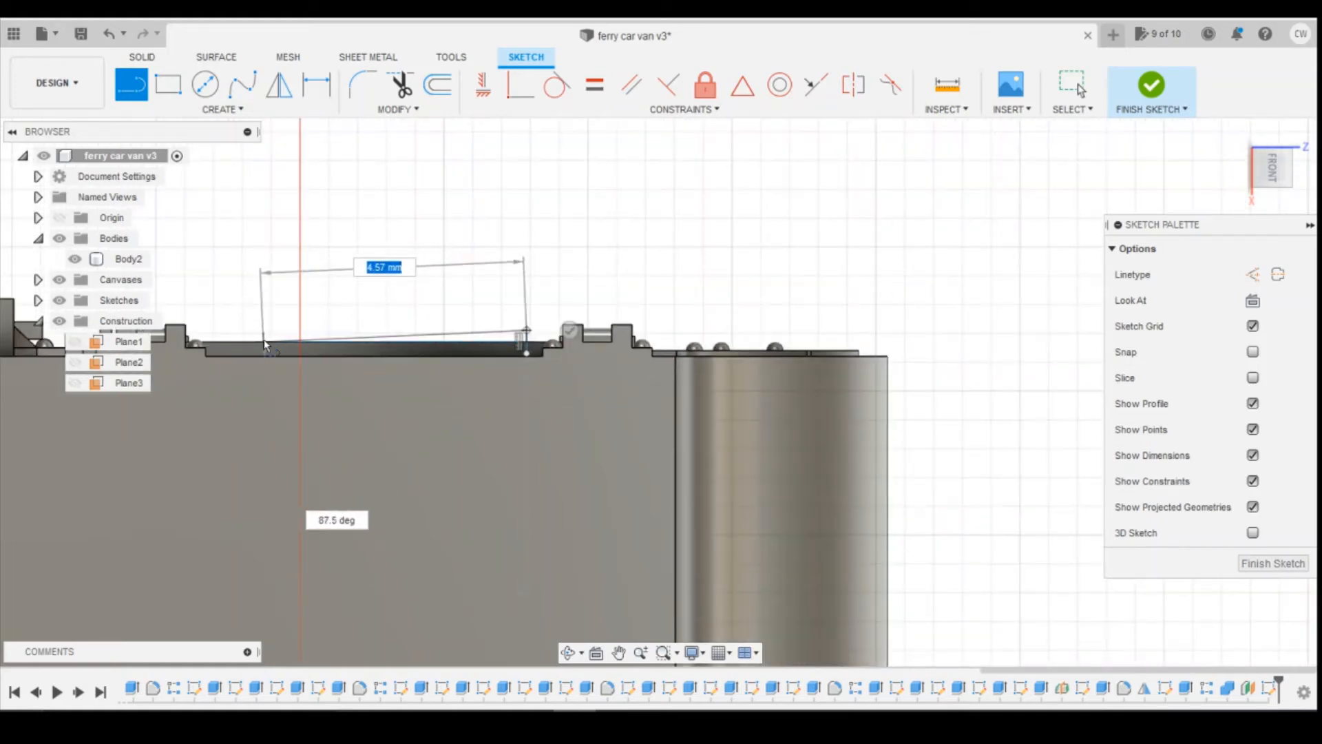
left_click(259, 333)
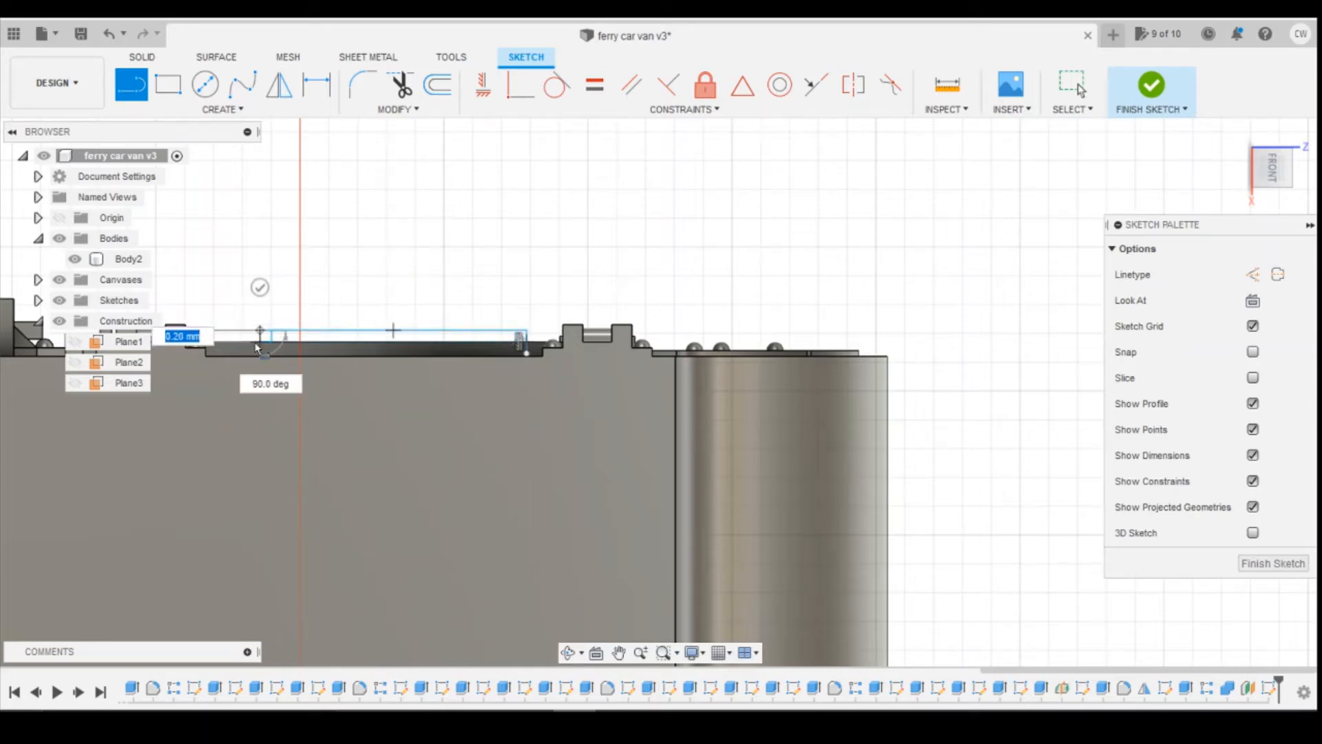
left_click(261, 350)
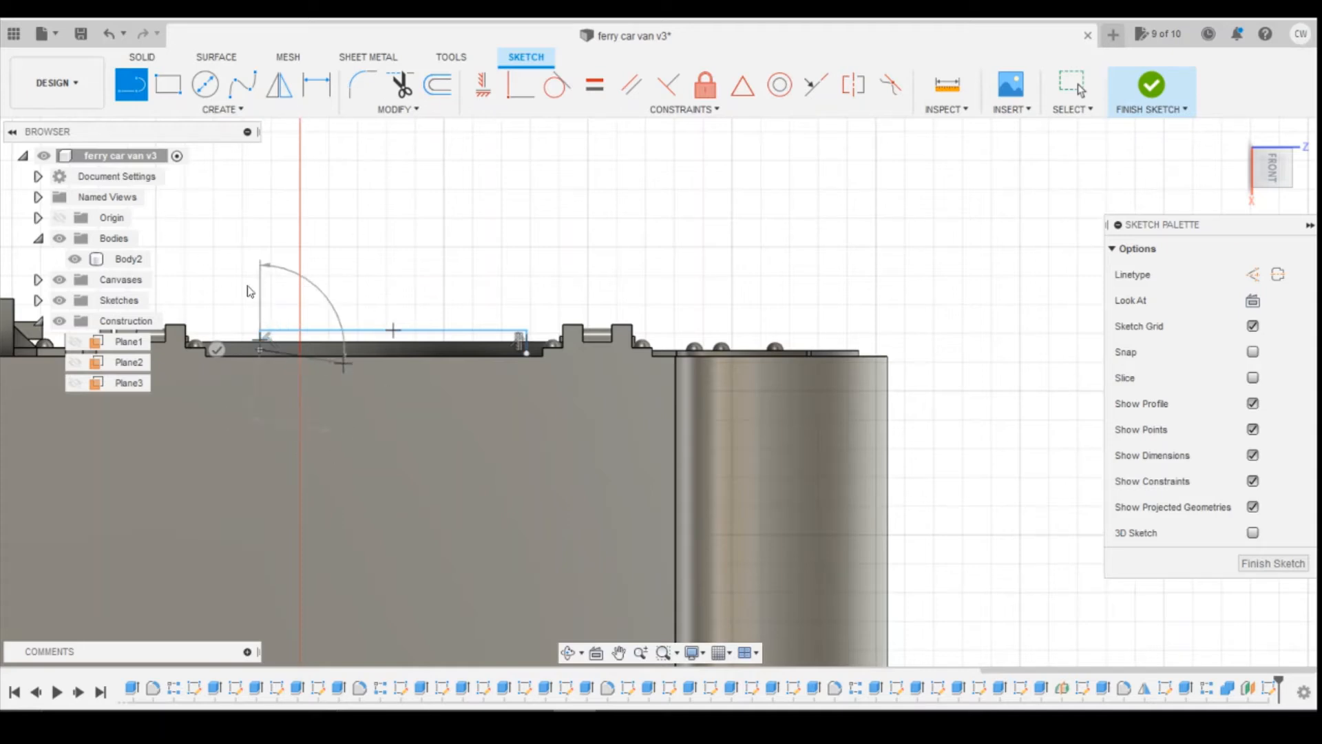
key("Escape")
Step: Constrain both open ends of the handrail outline coincident with the van end's edge between the hinges
left_click(521, 86)
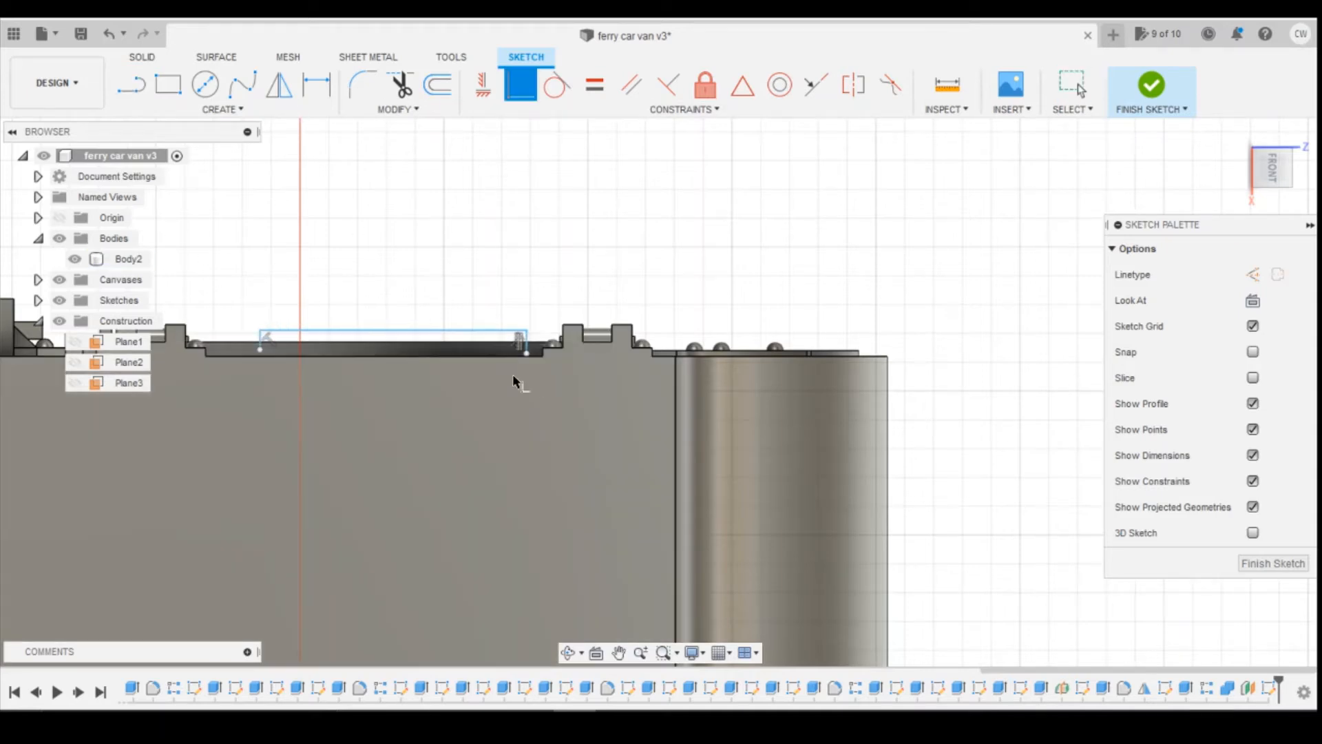
scroll(524, 358, "up", 5)
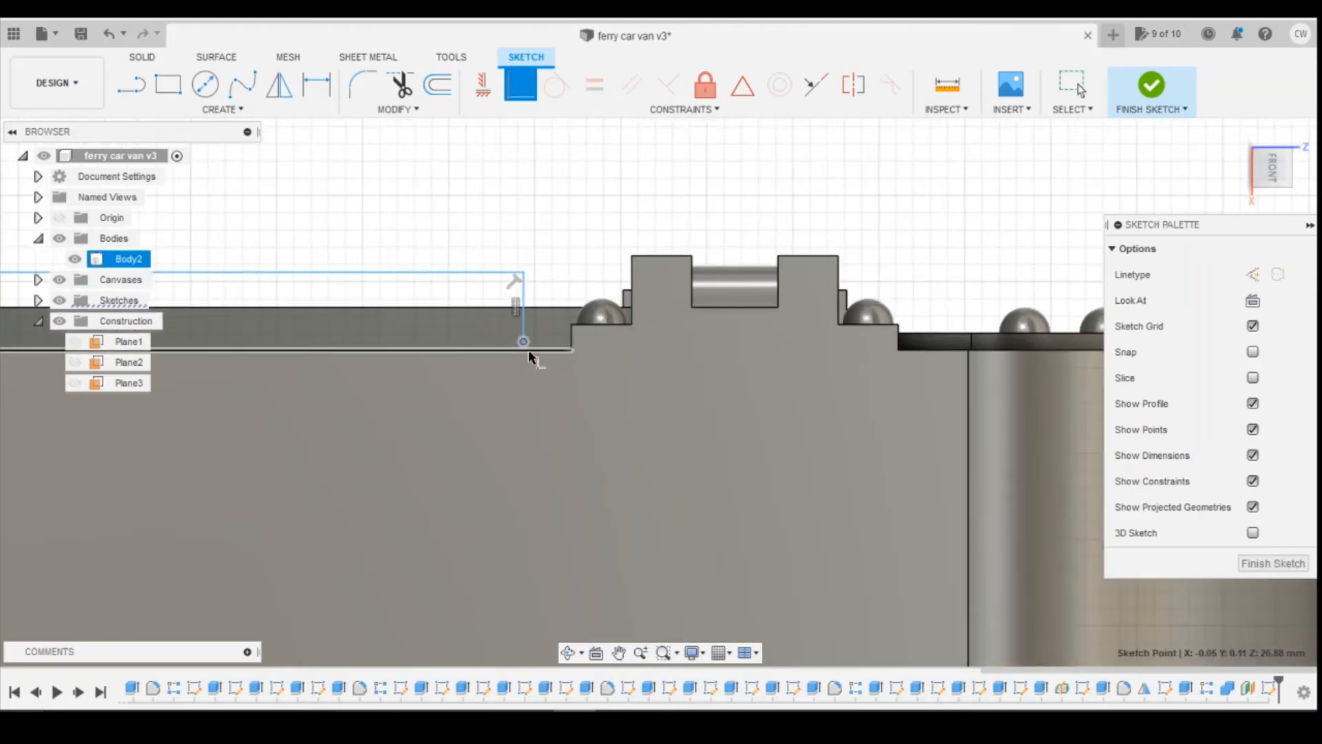
scroll(767, 386, "down", 3)
scroll(236, 323, "up", 3)
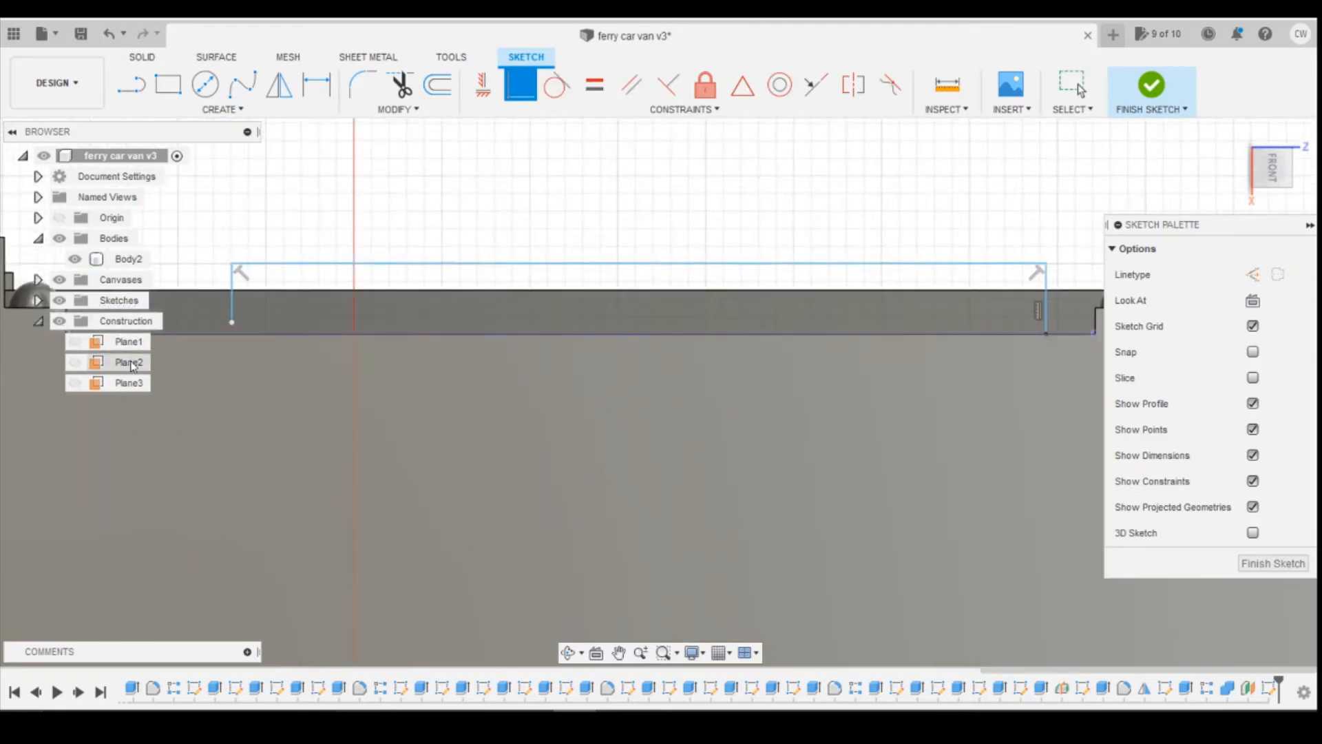
left_click(237, 335)
scroll(360, 446, "down", 1)
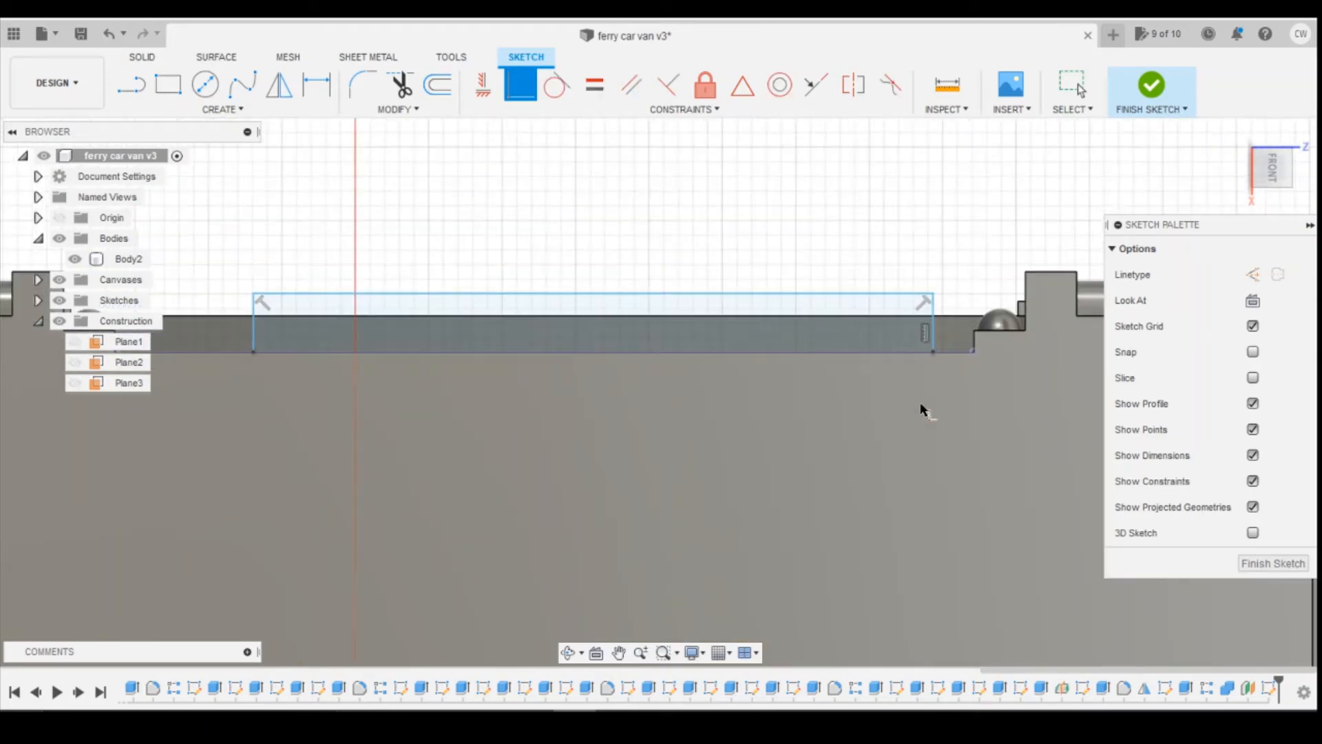
Step: Compare the handrail's placement with the reference photo of the wagon, switching to the photo viewer and back to Fusion 360
scroll(920, 405, "up", 2)
key("d")
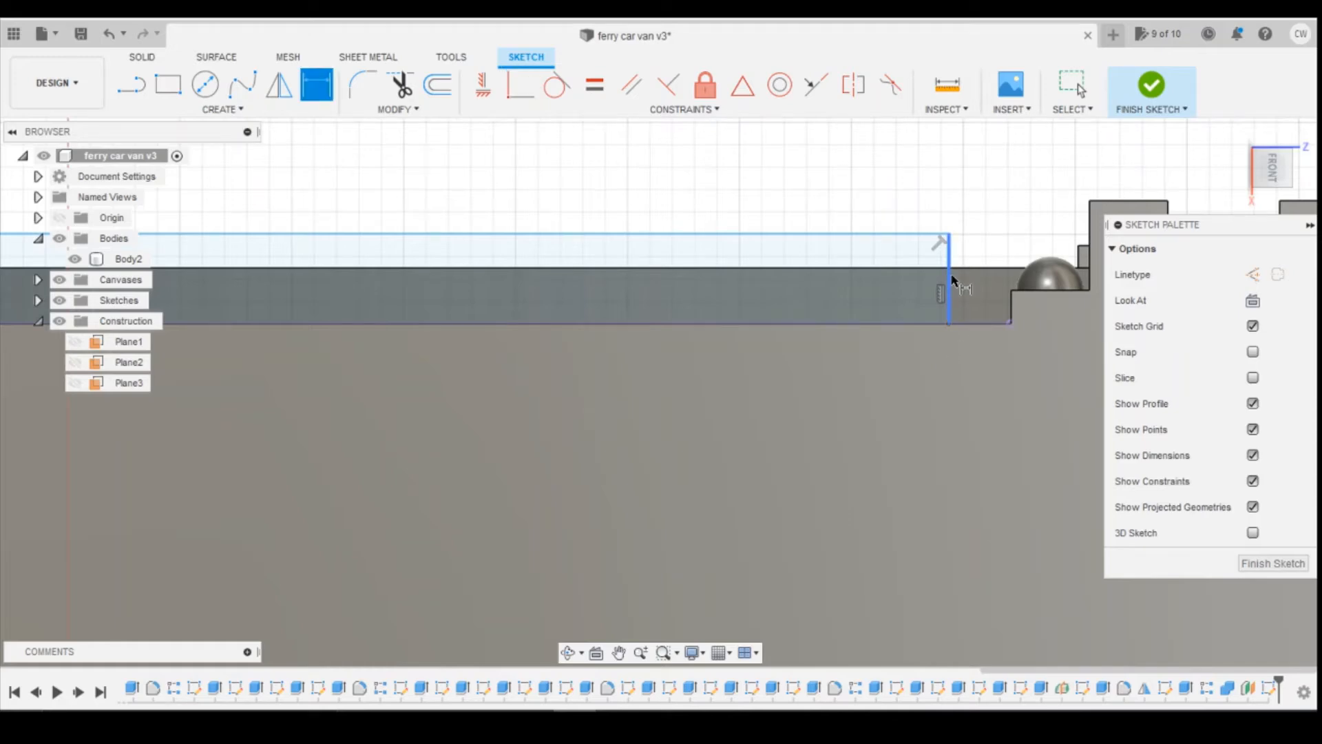
key("Escape")
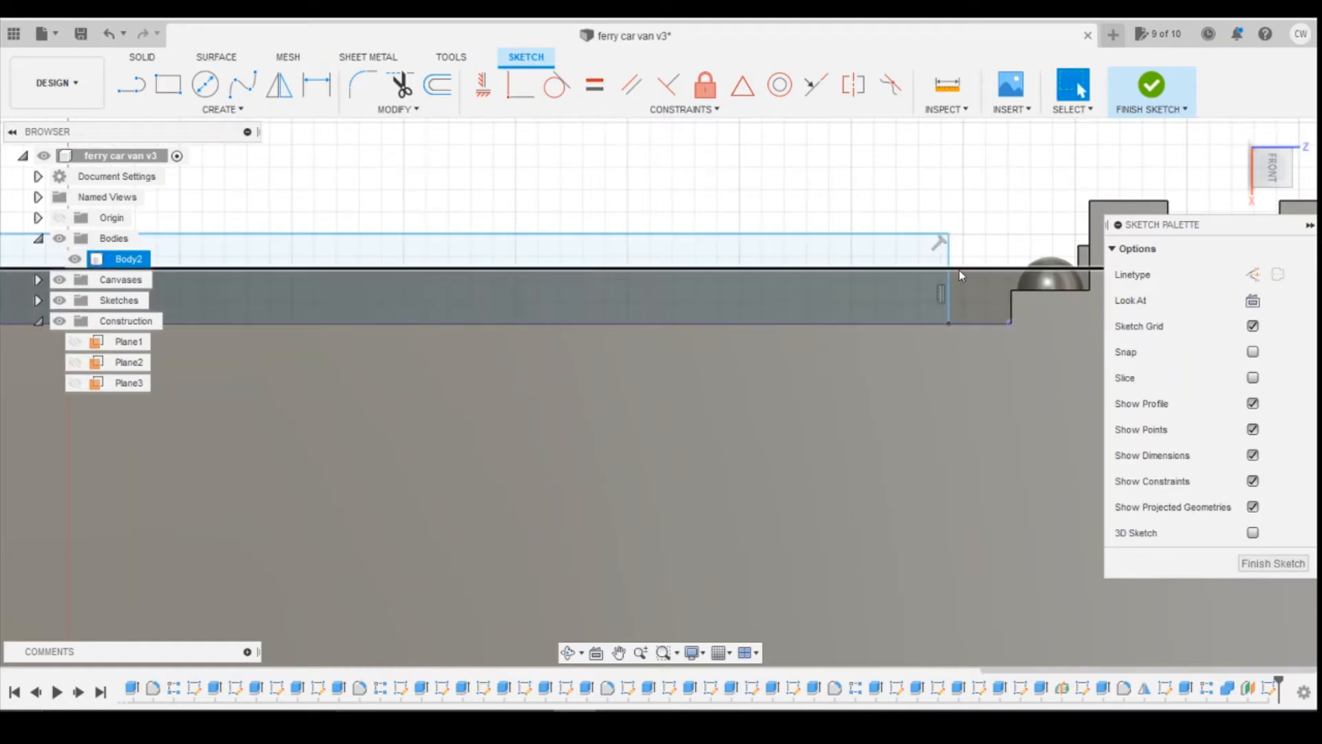
scroll(605, 384, "down", 1)
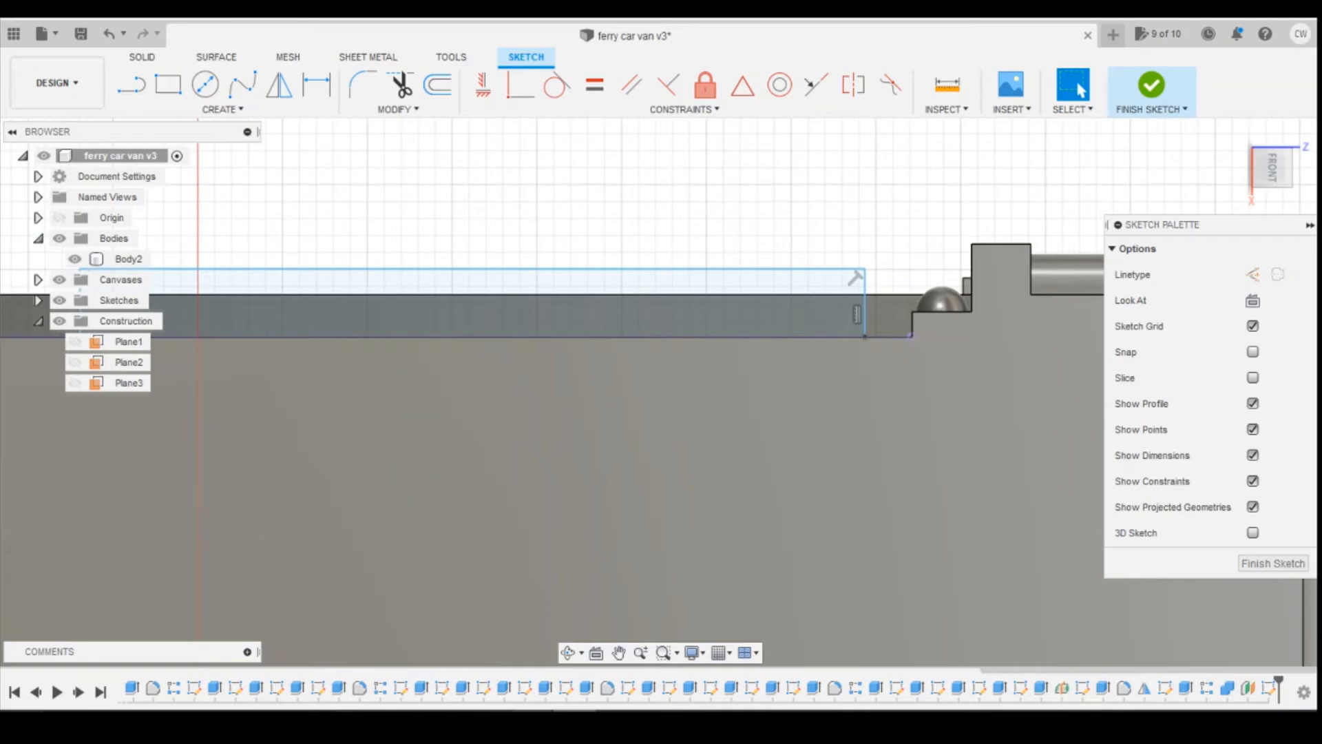
mouse_move(489, 726)
left_click(596, 659)
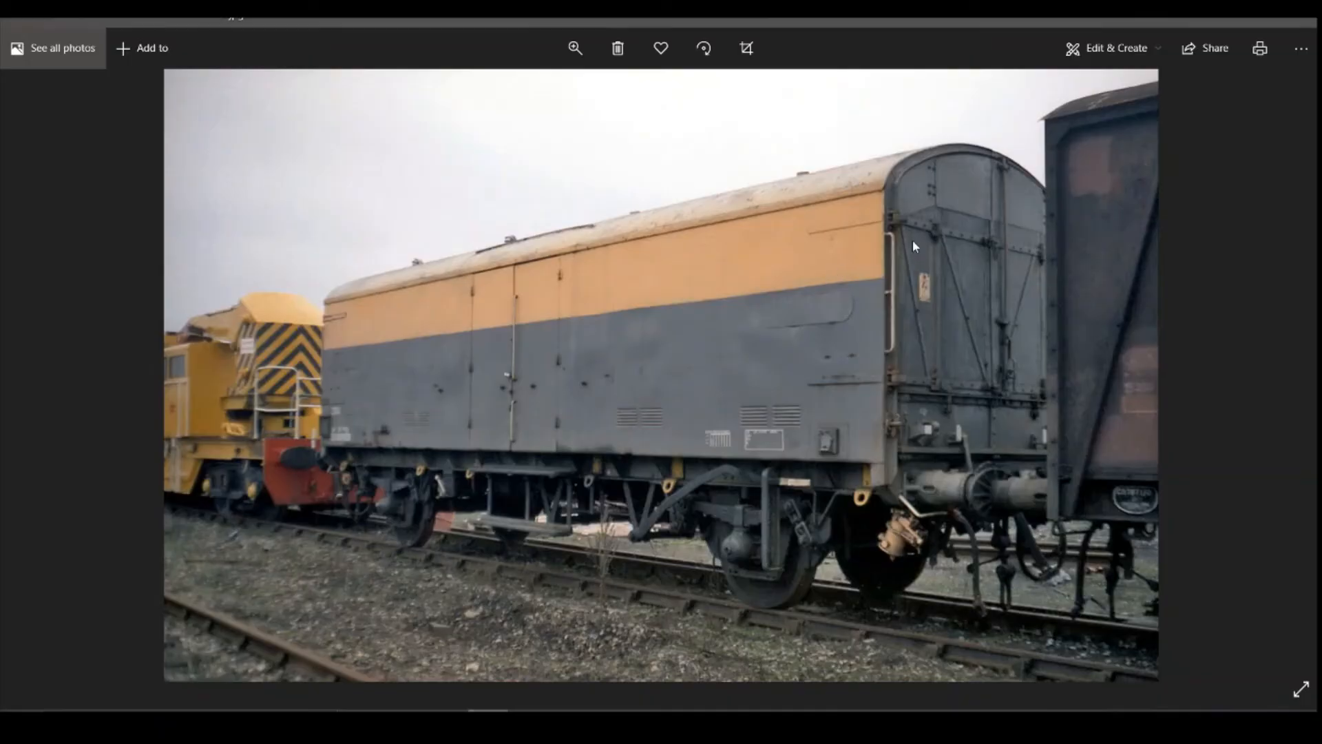
left_click(1219, 10)
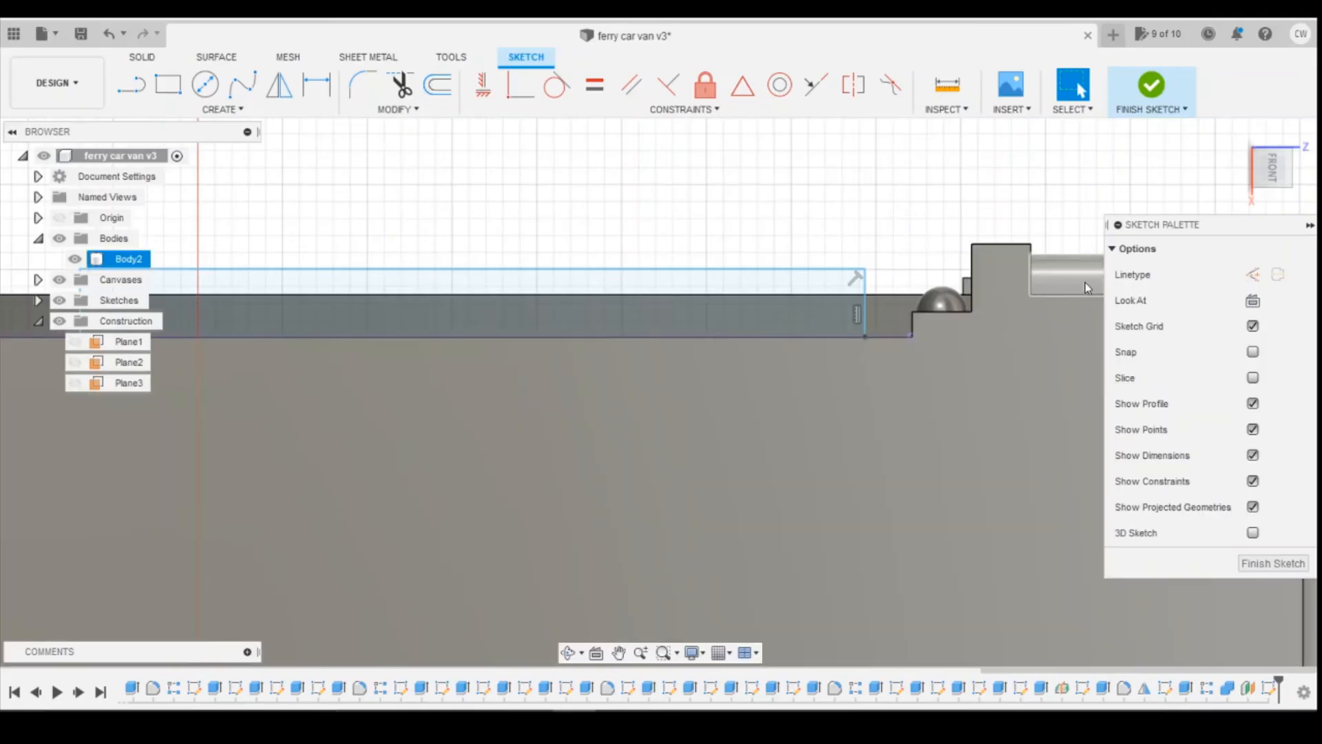
Step: Dimension the handrail outline's projection from the van end's edge at 0.5 mm
key("d")
left_click(864, 303)
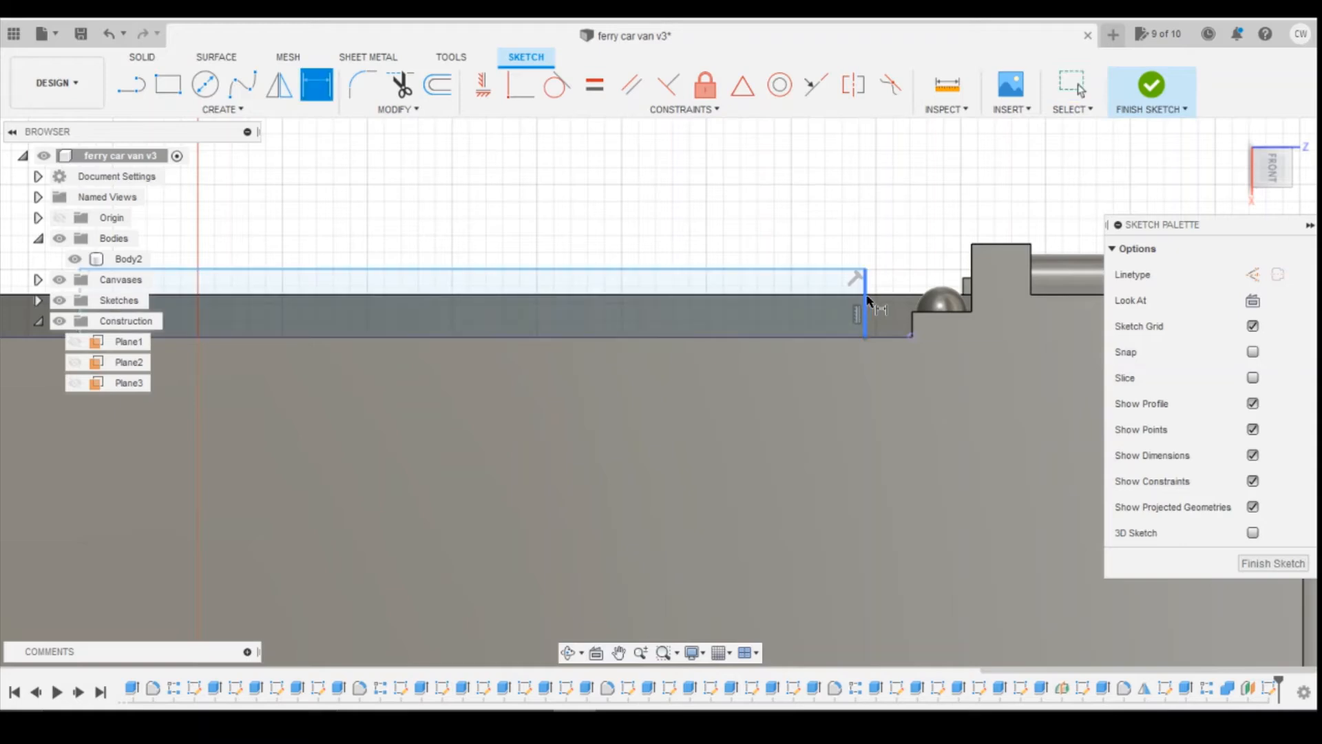
left_click(907, 344)
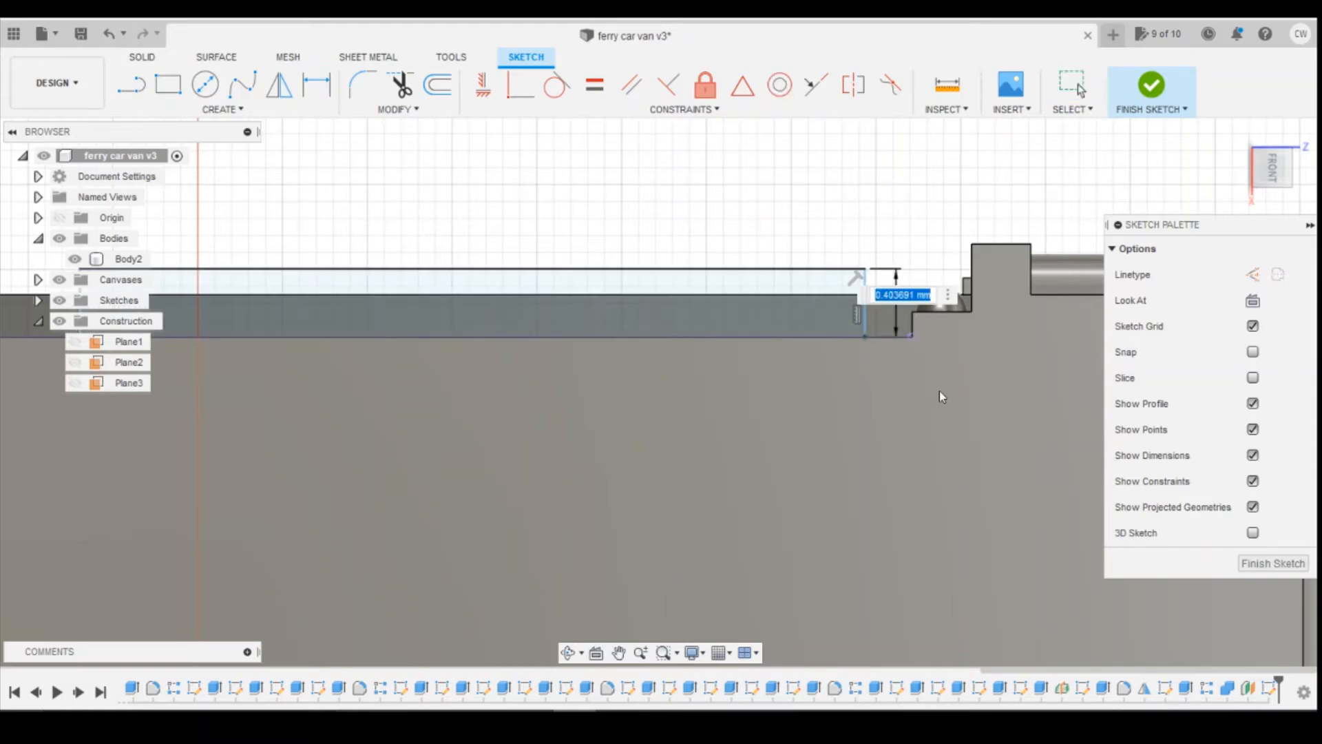
type("0.5")
key("Return")
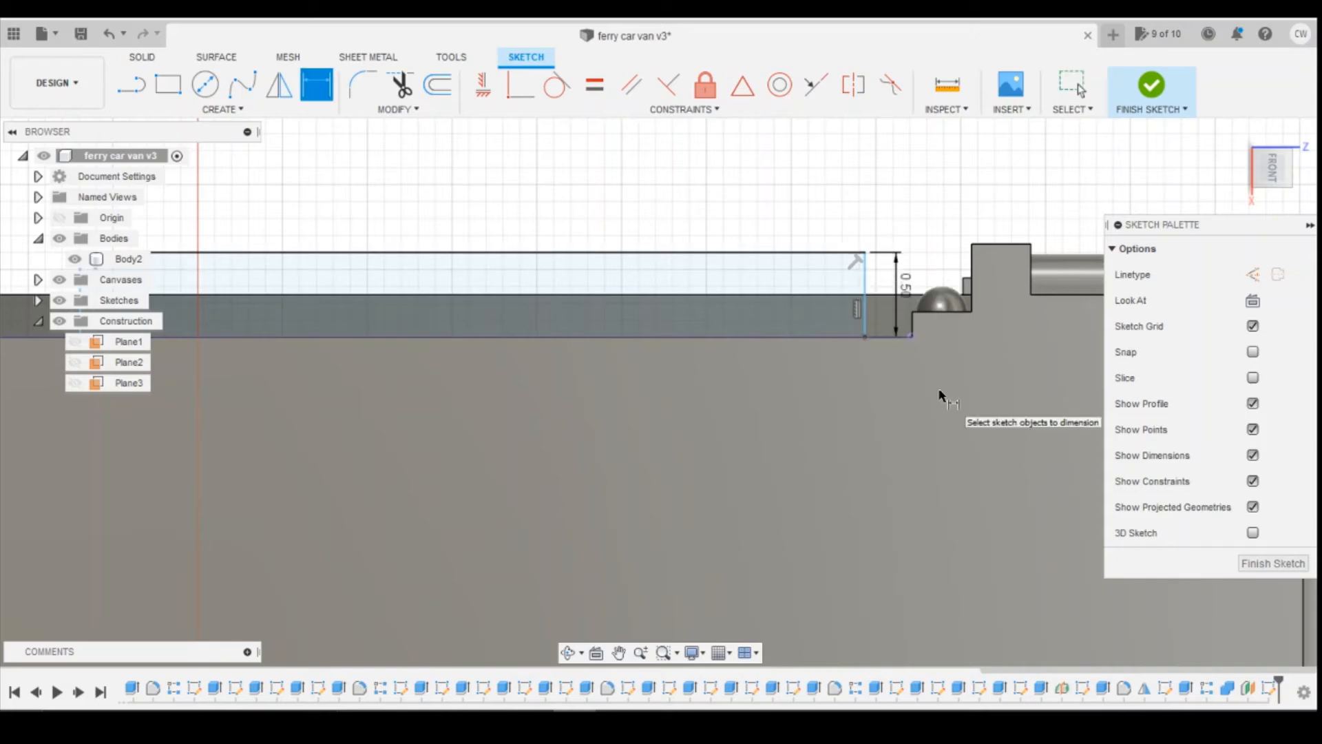
Step: Dimension the gap between the outline's roof-side end and the edge's endpoint by the upper hinge at 0.3 mm
scroll(933, 292, "down", 2)
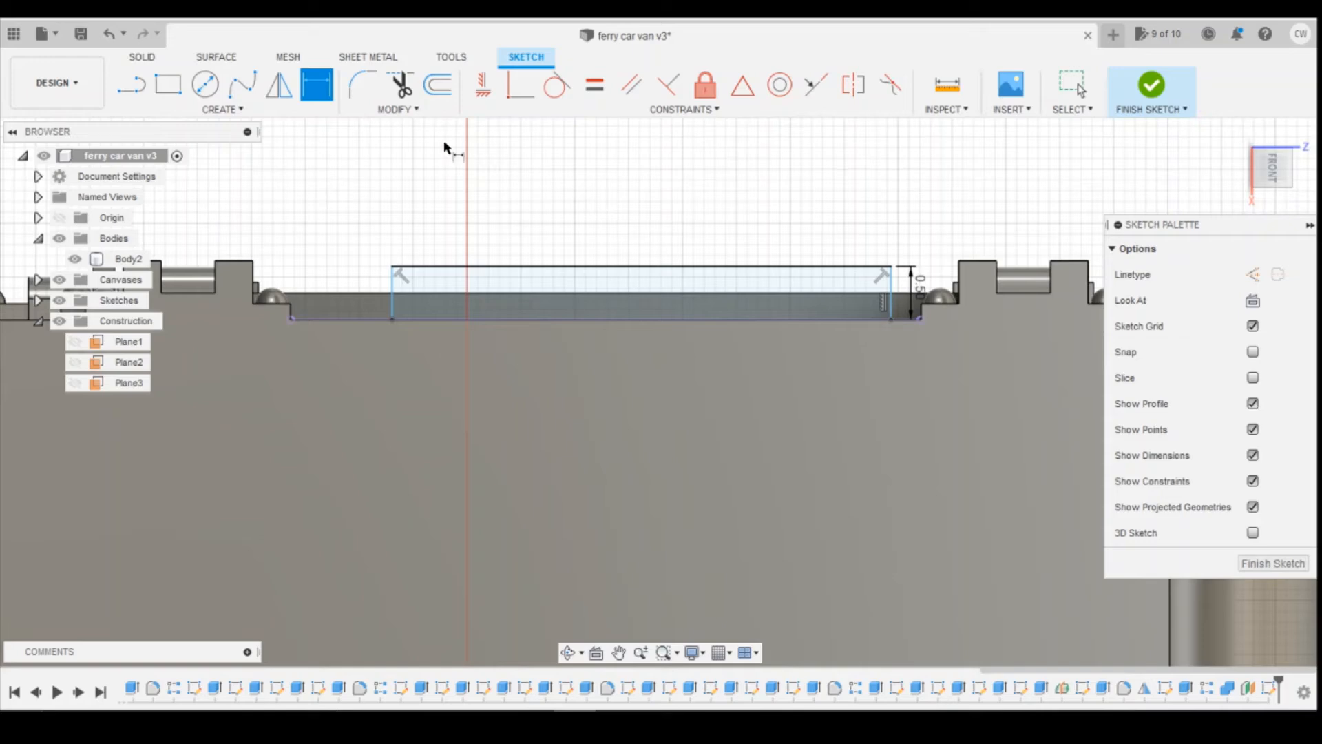
left_click(920, 318)
left_click(891, 319)
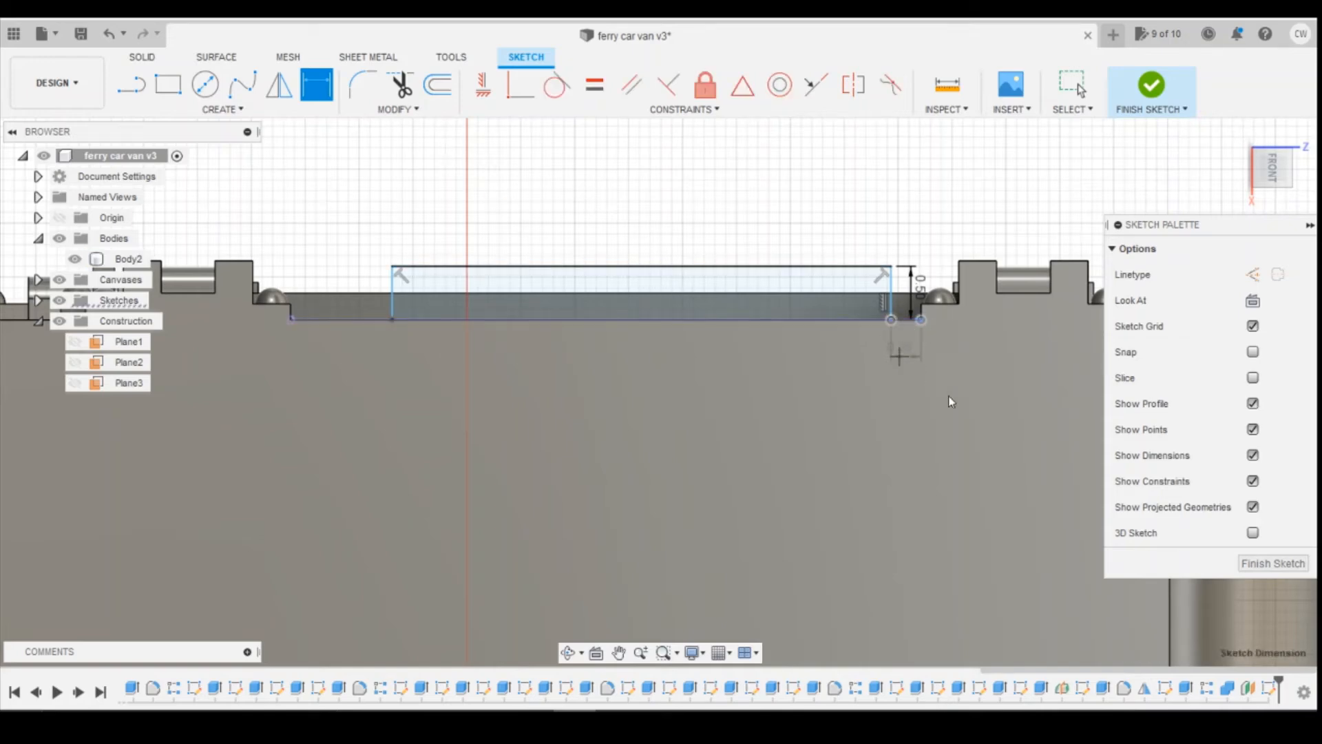
left_click(903, 355)
type("0.3")
key("Return")
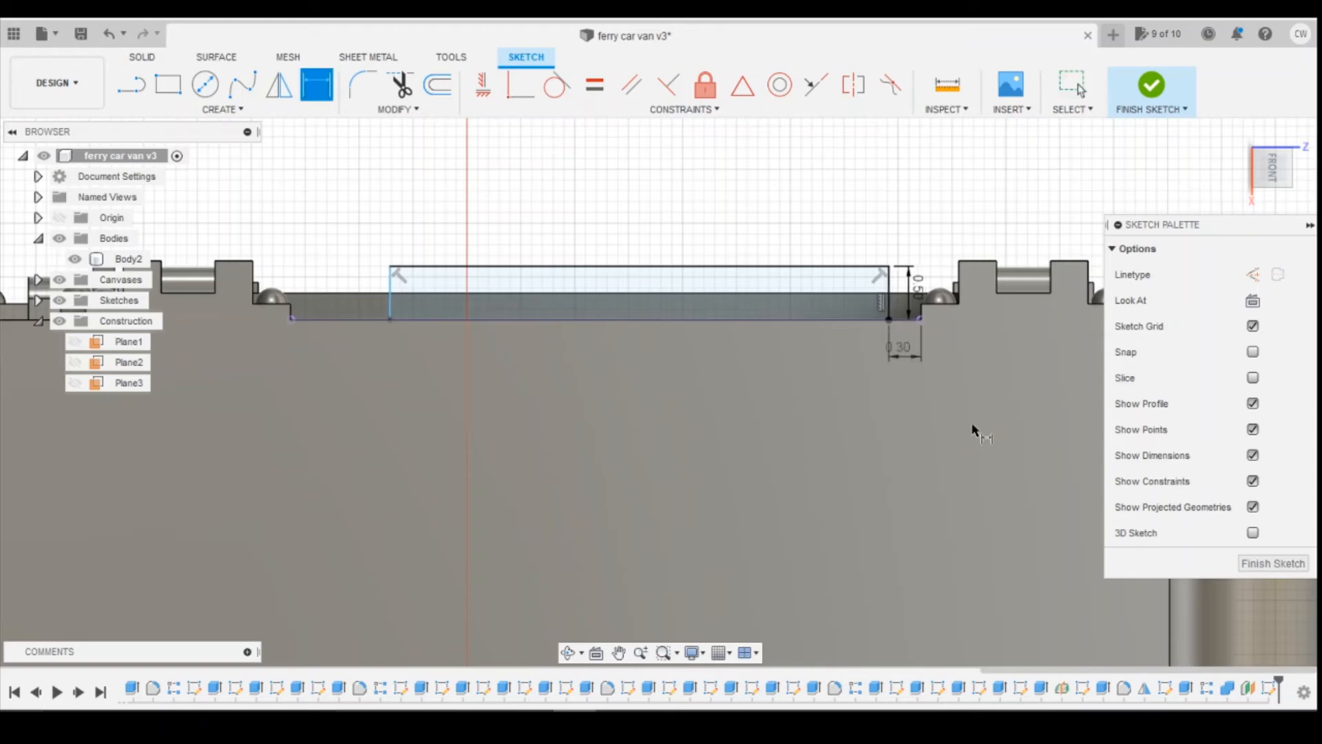
Step: Change the gap between the handrail outline and the upper hinge to 0.2 mm
double_click(899, 348)
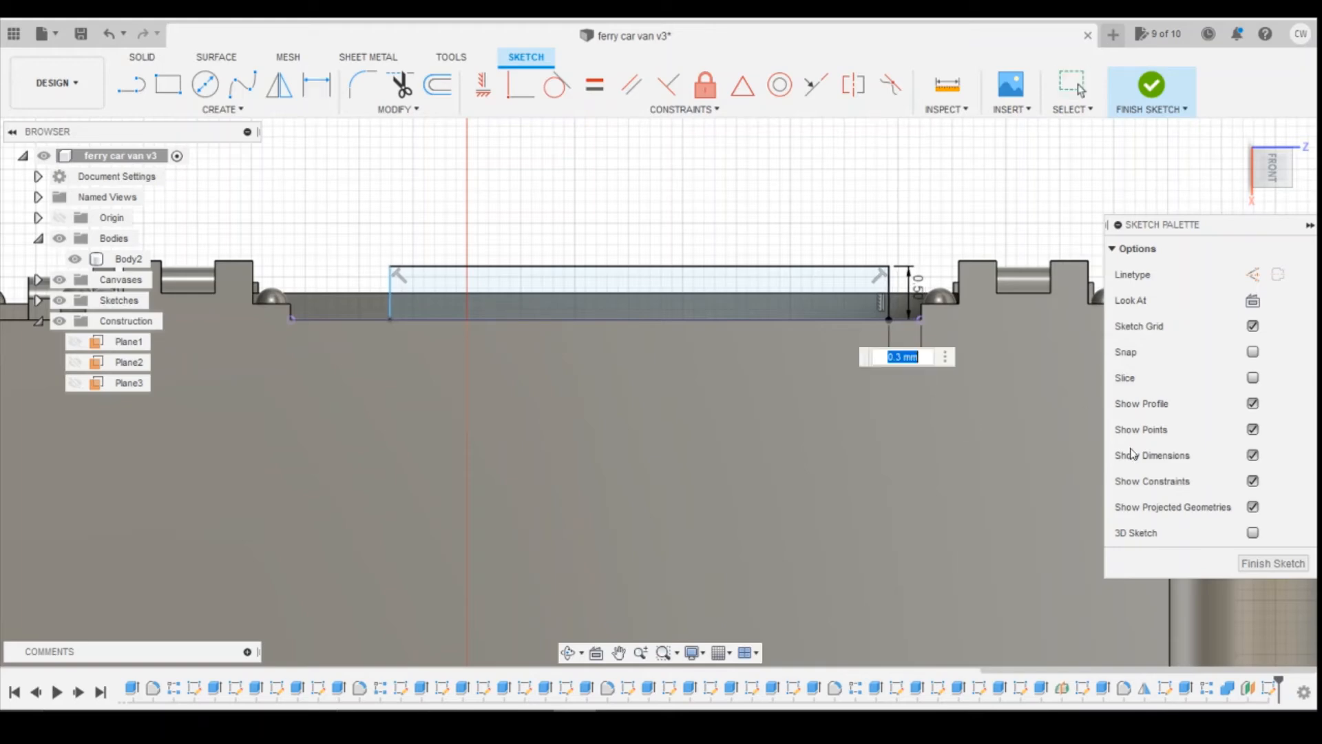
type("0.2")
key("Return")
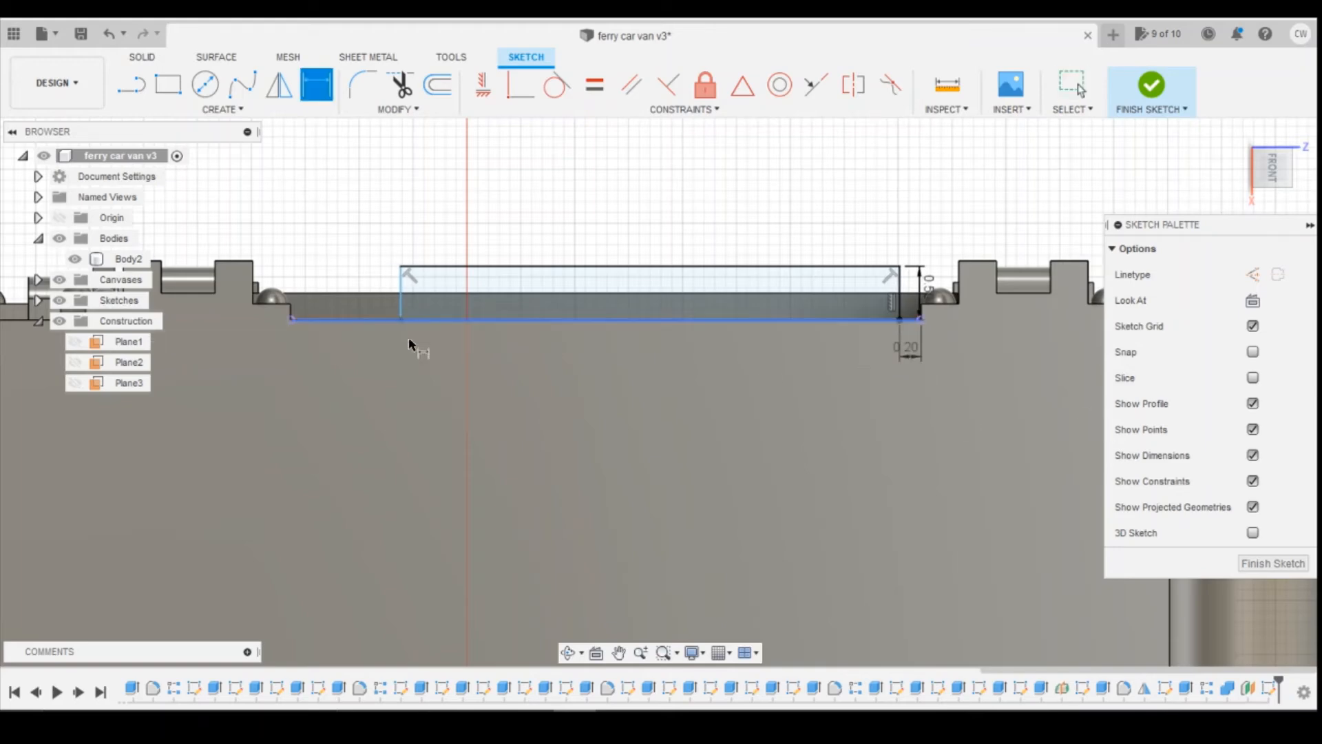
Step: Dimension the gap between the outline's lower end and the edge's endpoint by the lower hinge at 1 mm
left_click(402, 320)
left_click(292, 319)
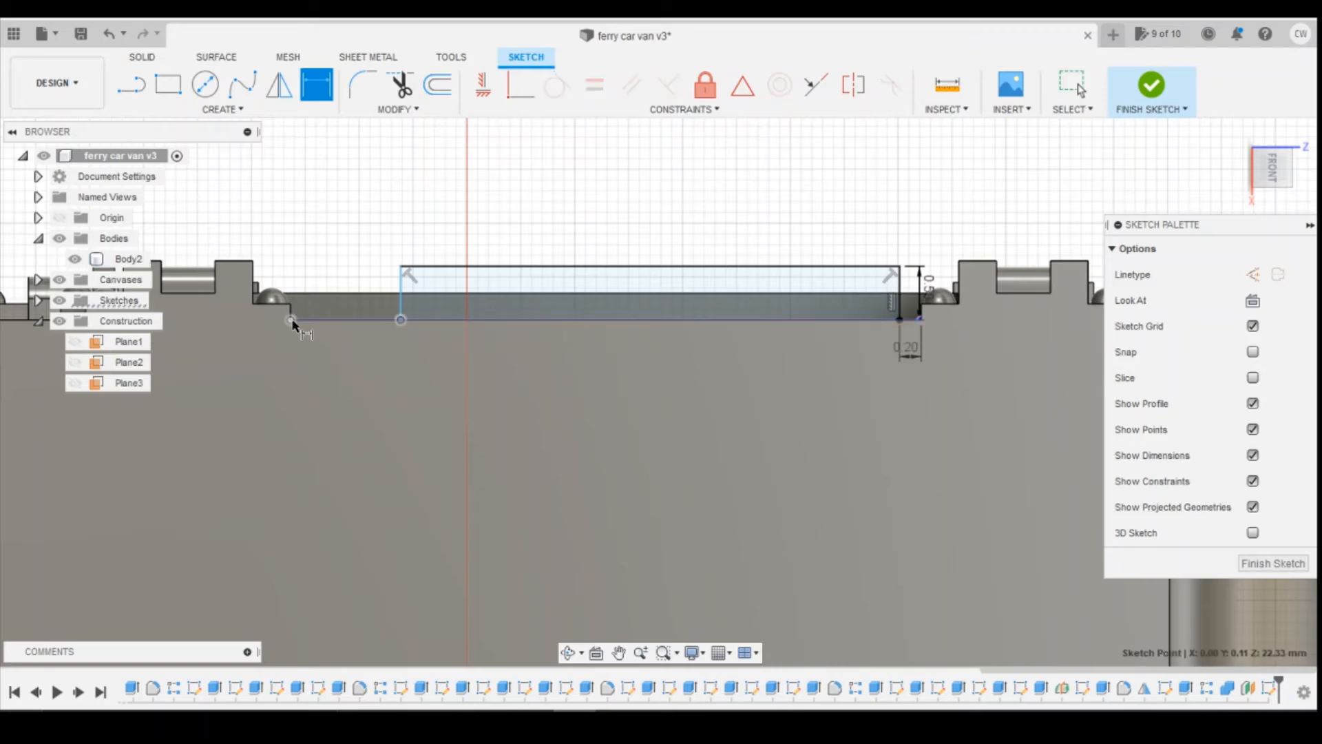
left_click(323, 367)
type("1")
key("Return")
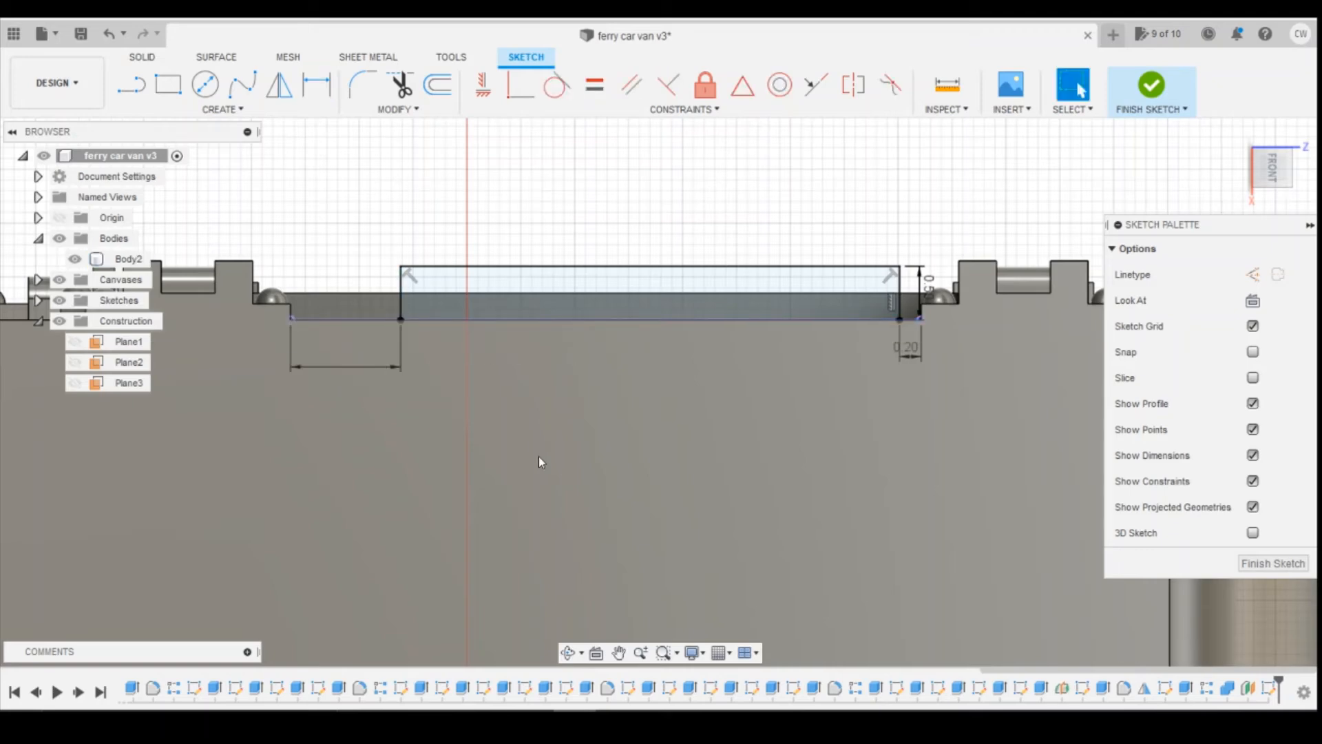
Step: Fillet both outer corners of the handrail outline with a 0.3 mm radius
left_click(362, 84)
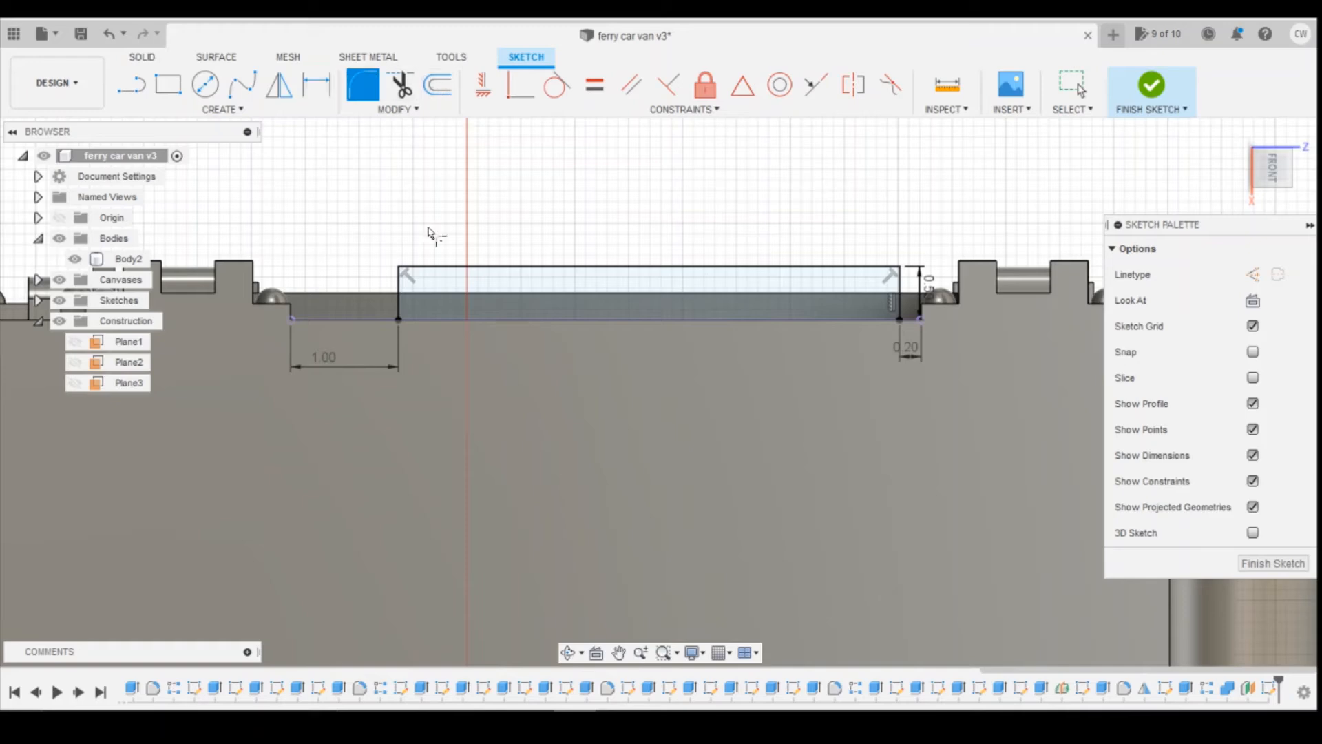
left_click(398, 267)
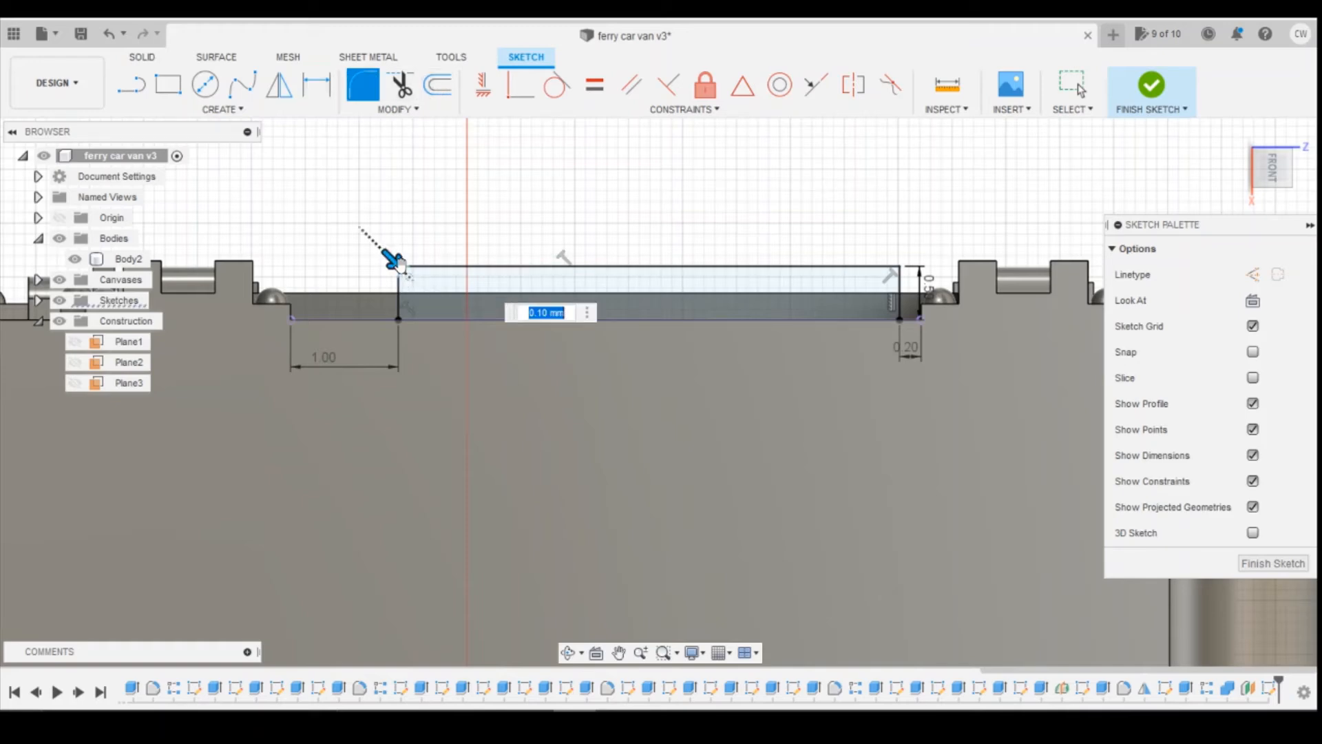
type("0.1")
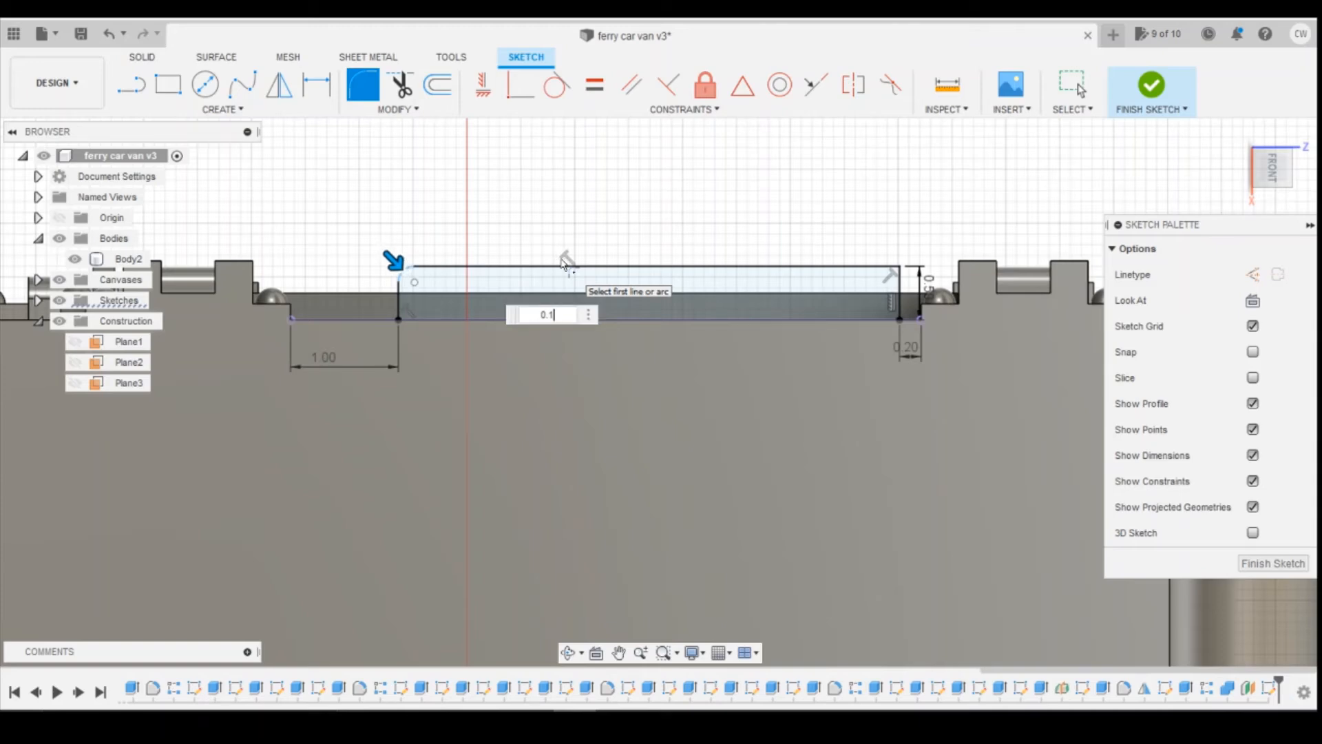
key("BackSpace")
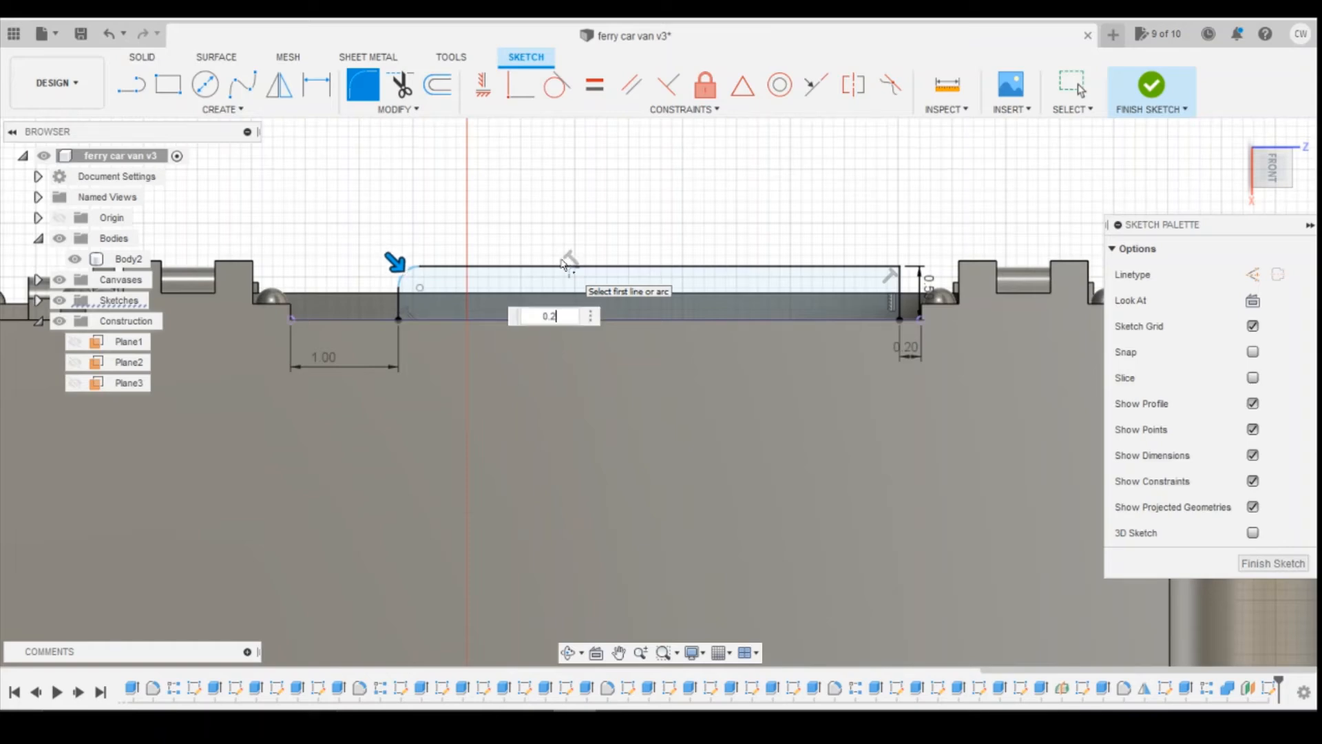
type(".3")
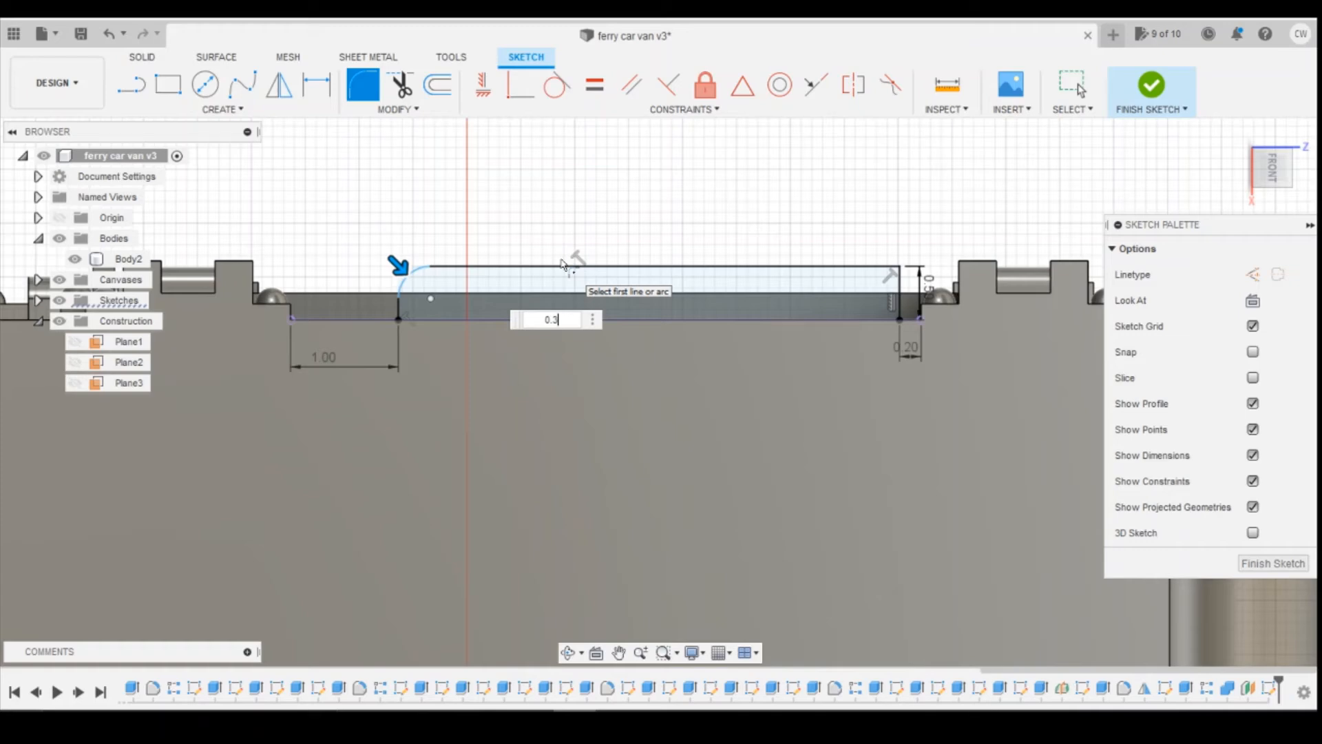
key("Return")
key("Escape")
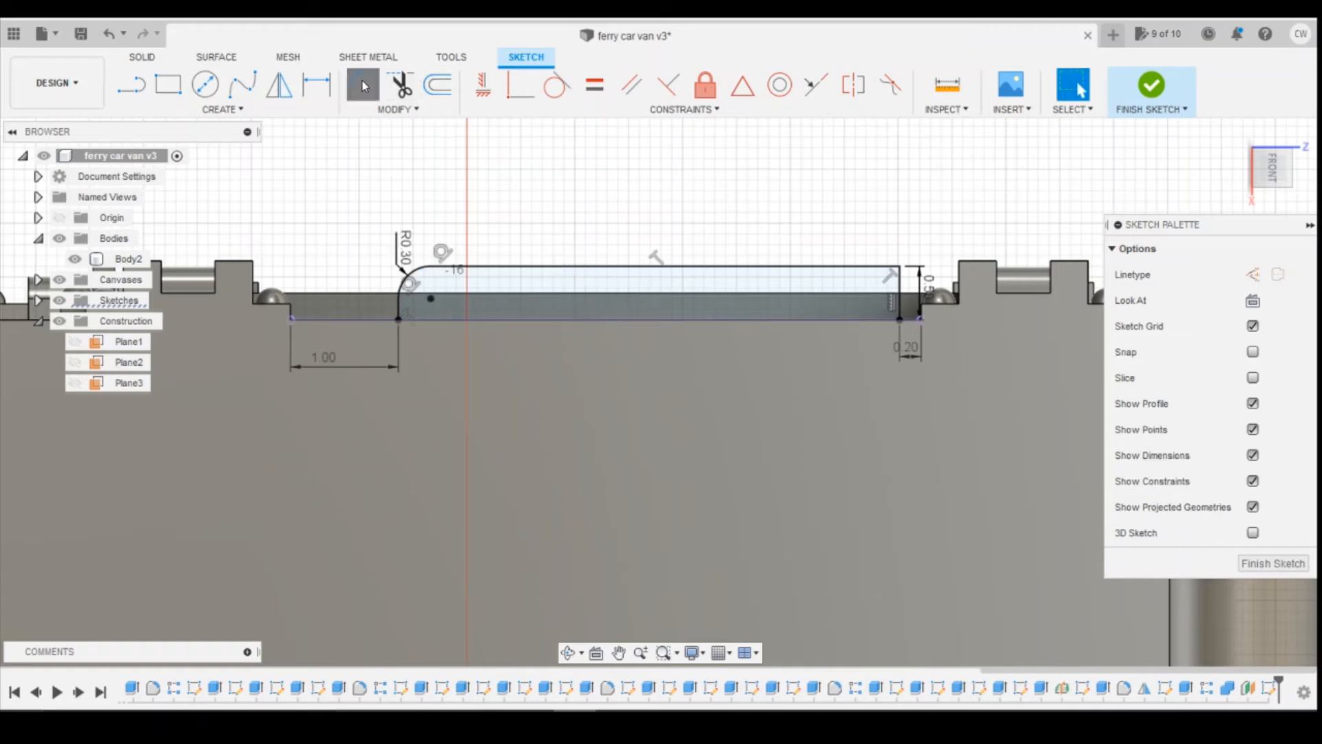
left_click(901, 267)
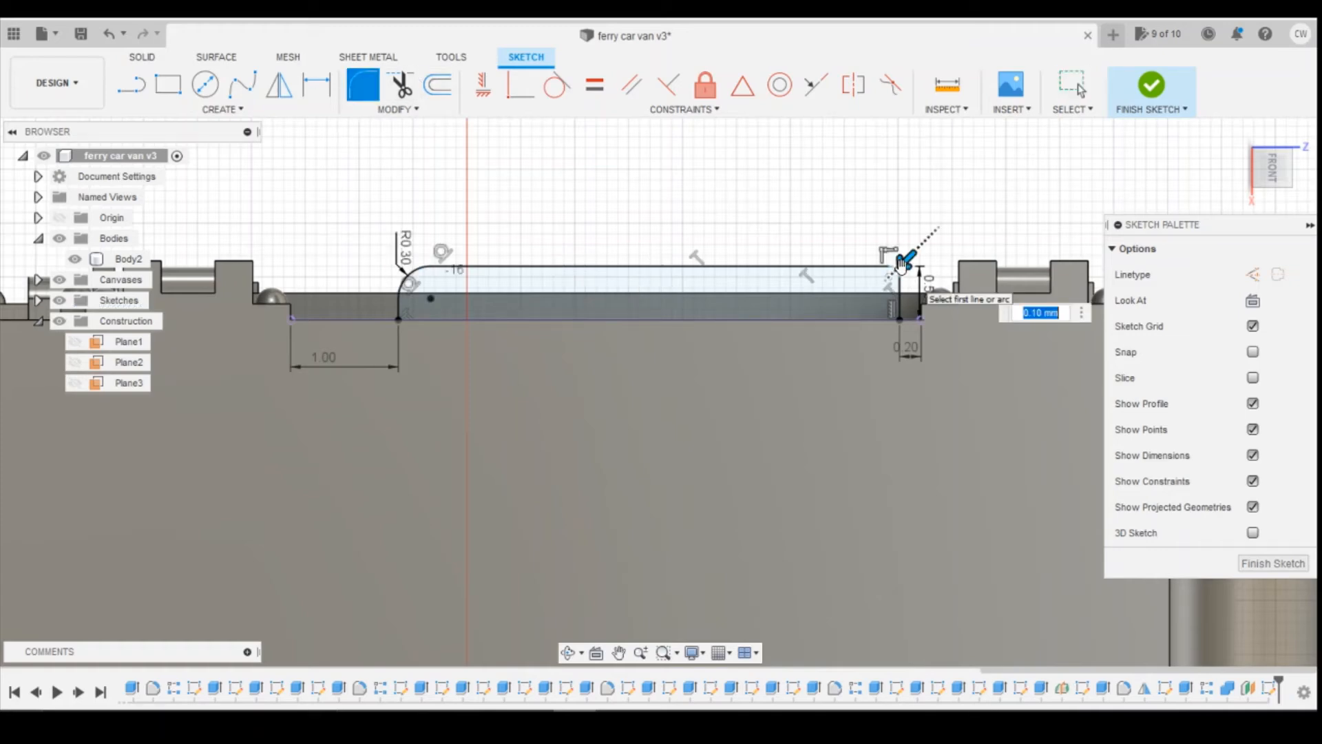
type("0.3")
key("Return")
key("Escape")
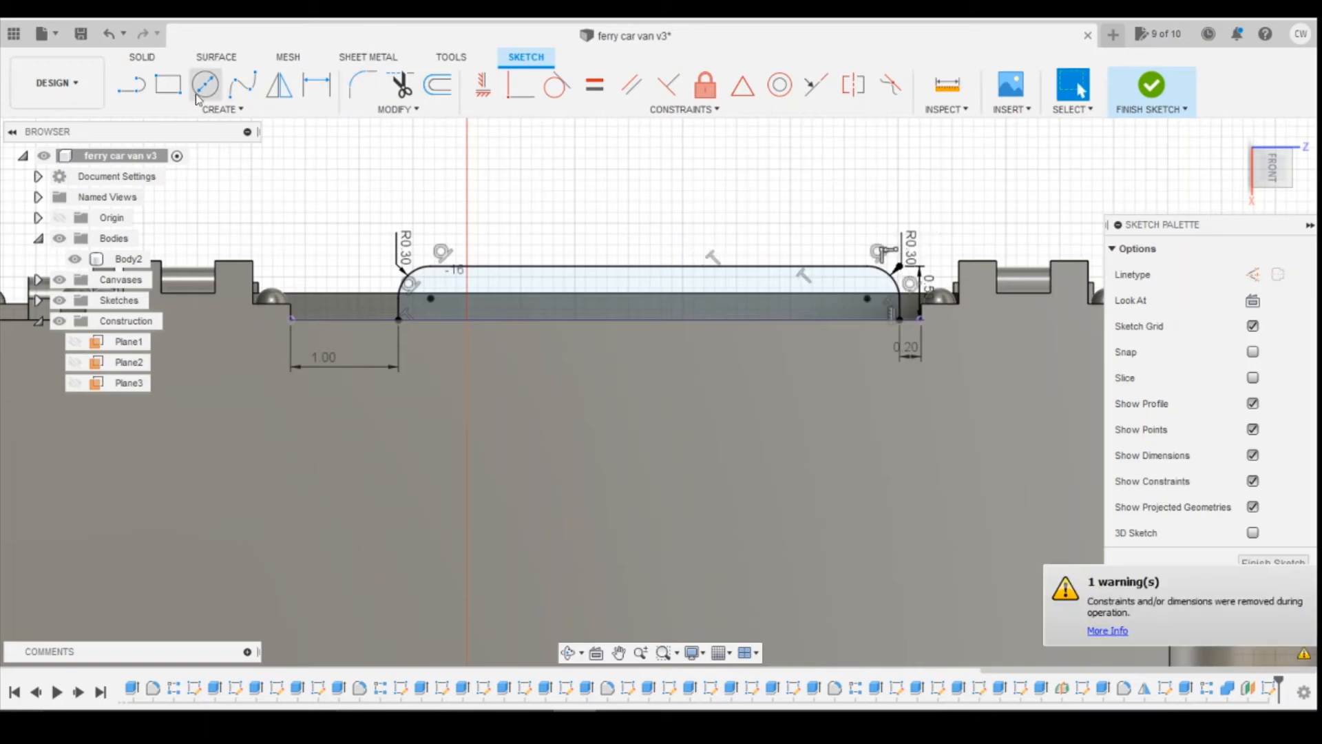
Step: Check the reference photo, draw a support line from the midpoint of the outline's long side to the van end's edge, and finish the sketch
left_click(147, 101)
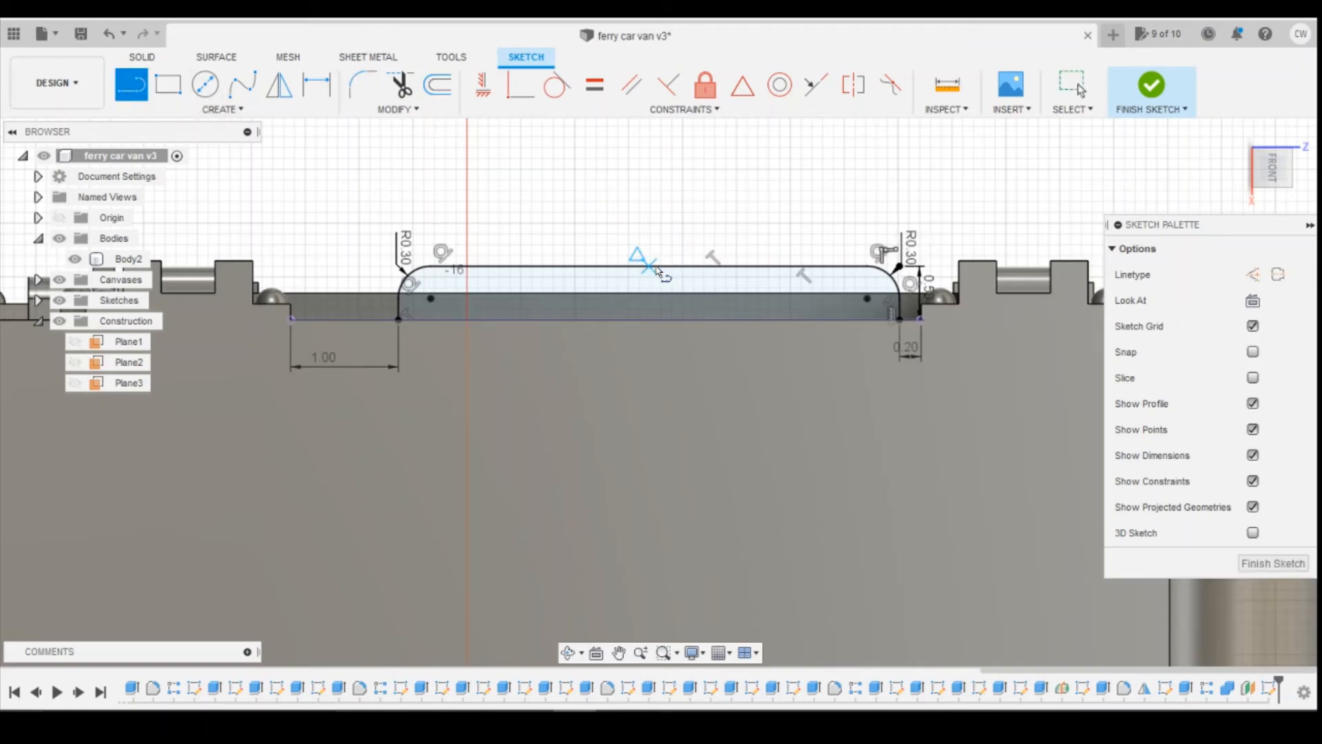
left_click(591, 653)
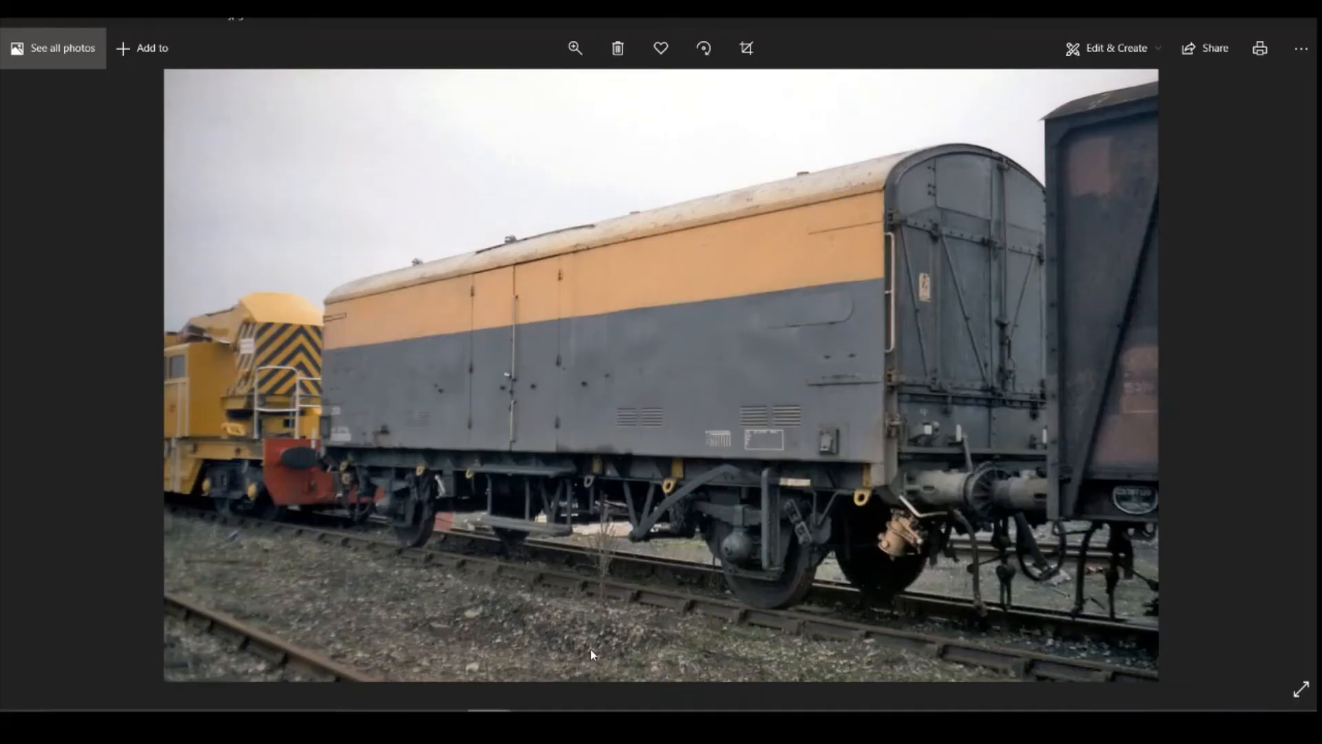
left_click(578, 716)
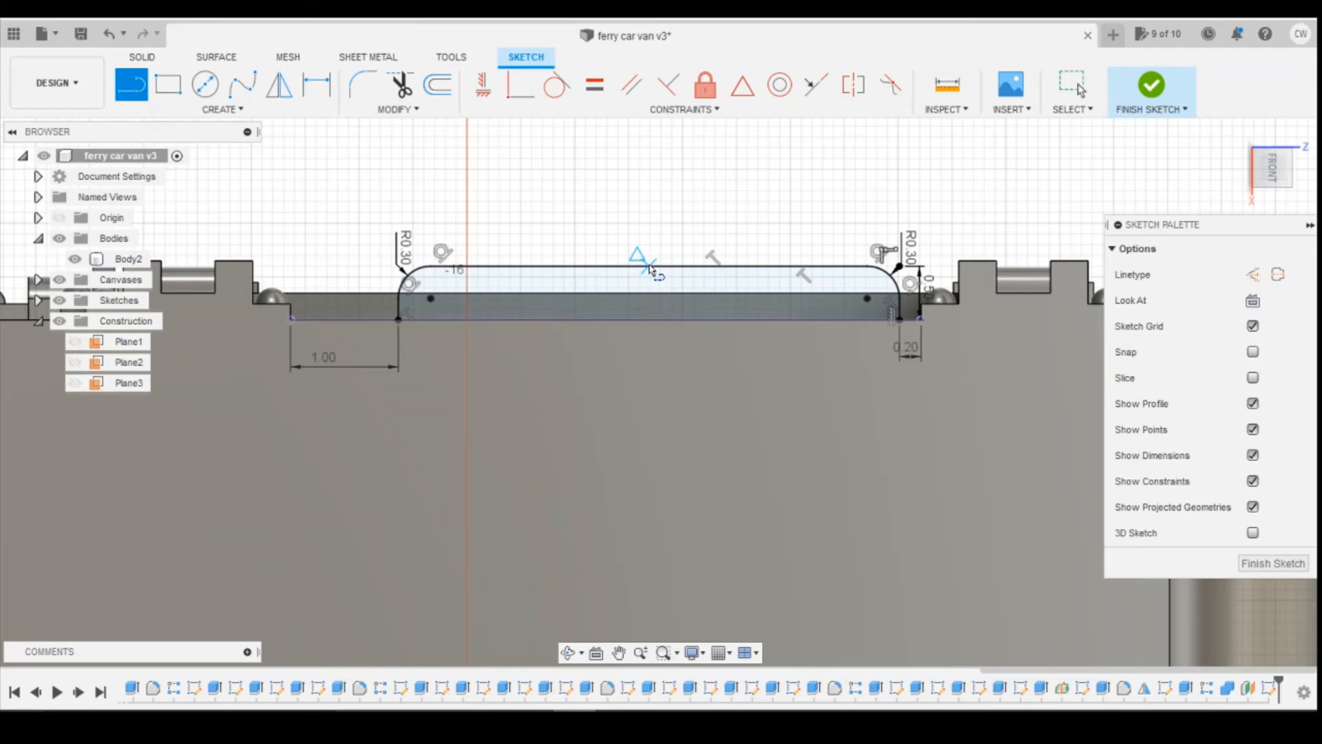
left_click(649, 268)
left_click(650, 319)
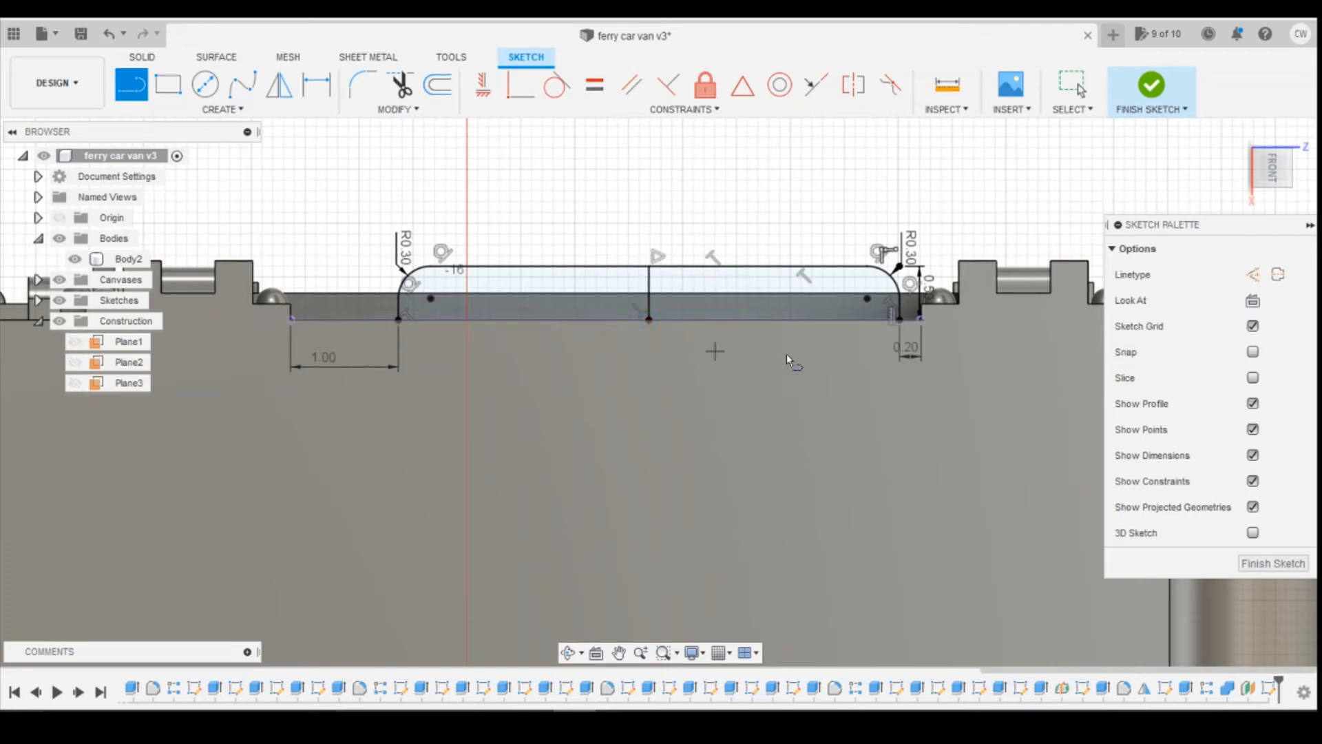
left_click(1151, 85)
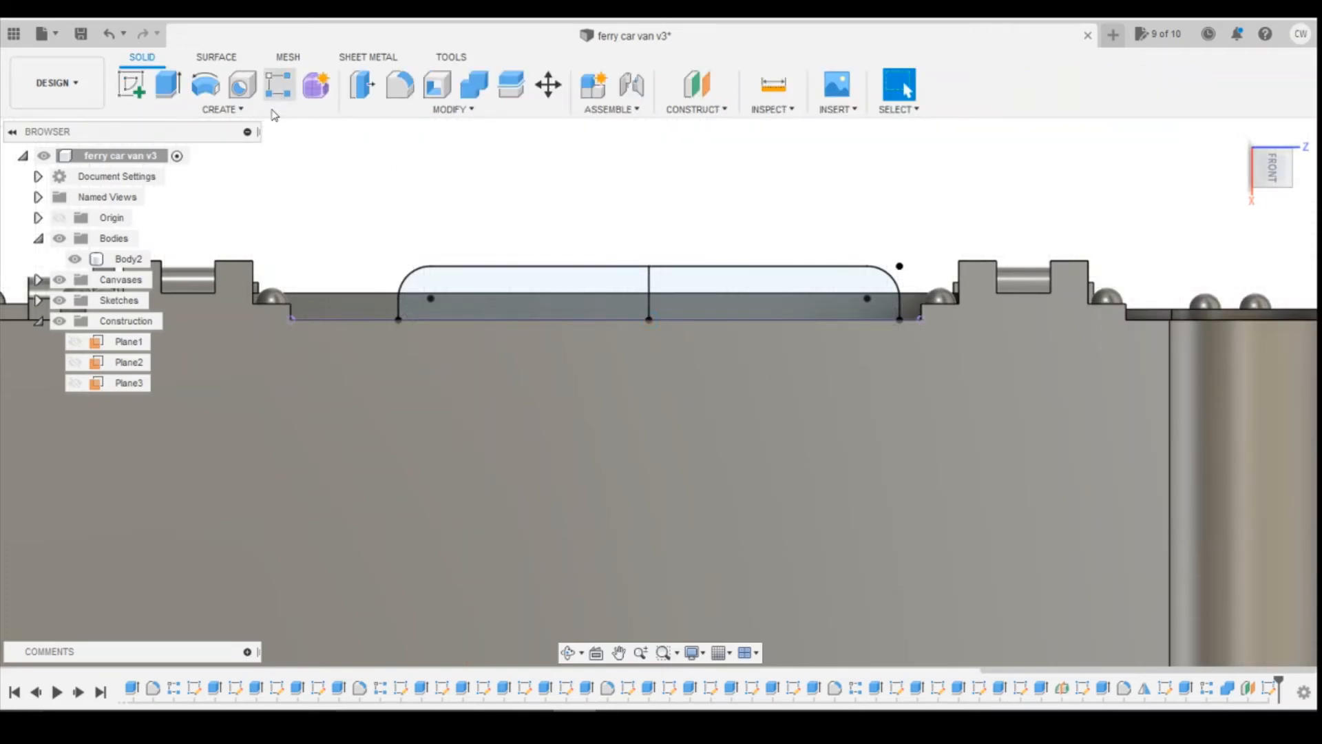
Step: Create a circular pipe along the rounded handrail outline with a 0.4 mm section size as a new body
left_click(222, 109)
left_click(175, 470)
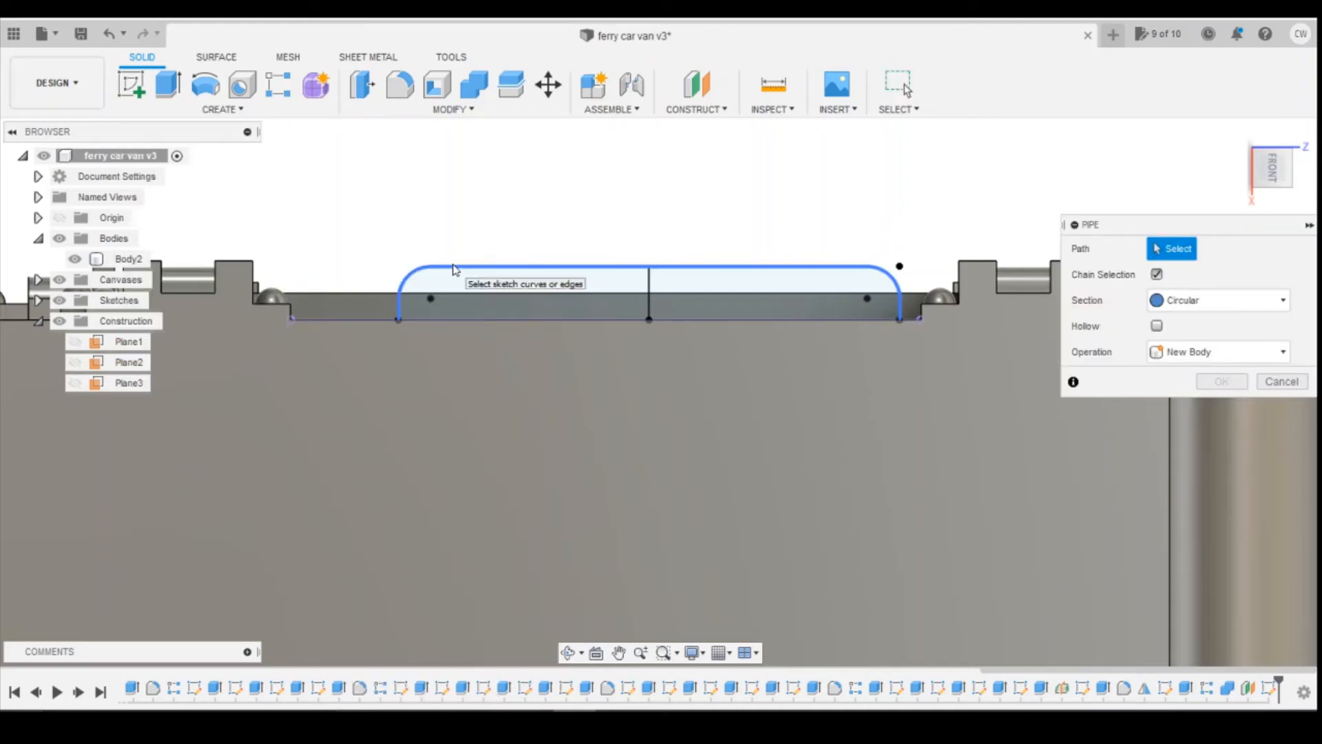
left_click(451, 267)
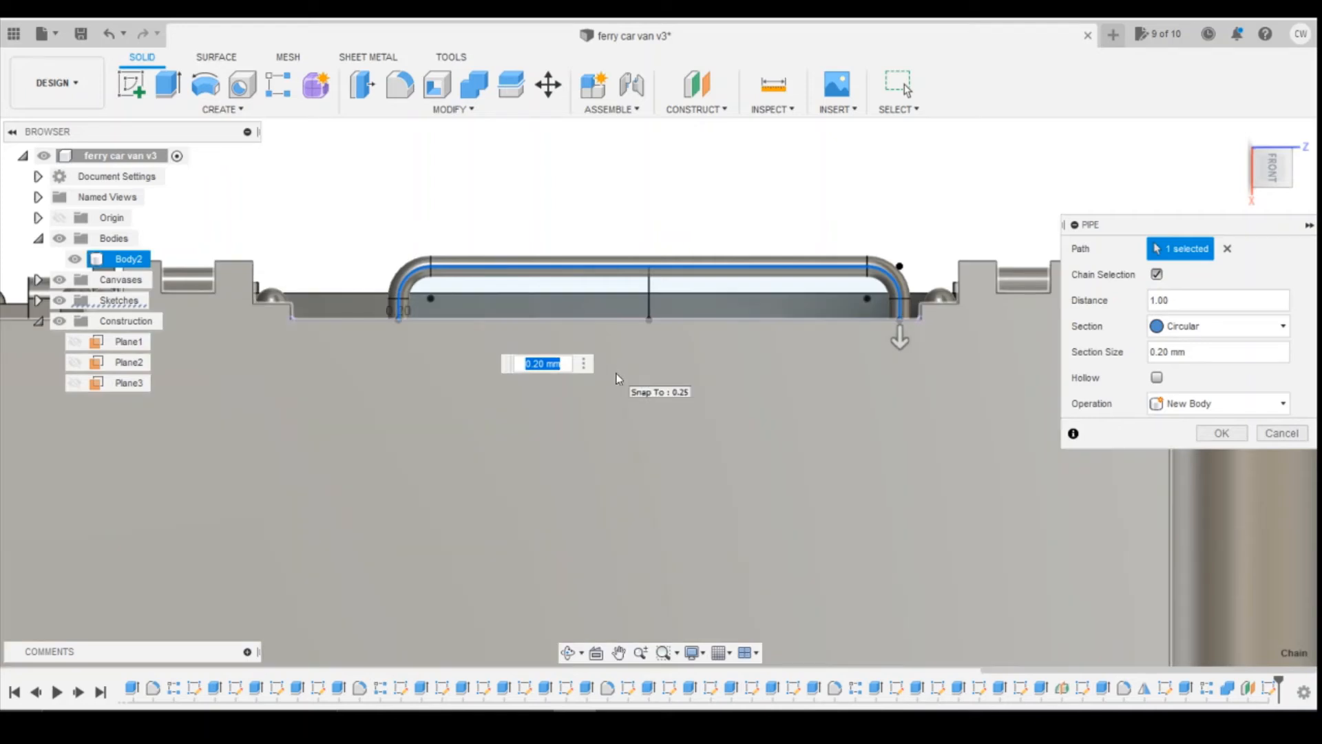
type("0.4")
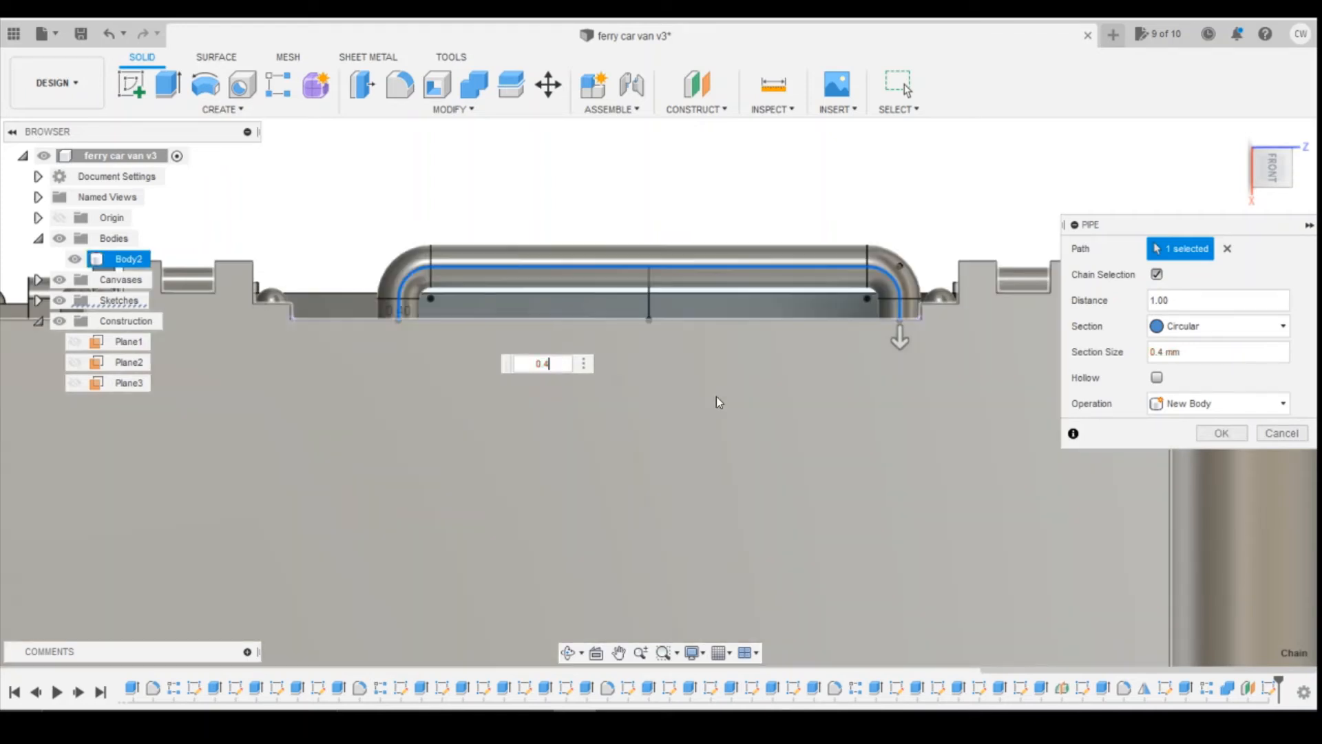
key("Return")
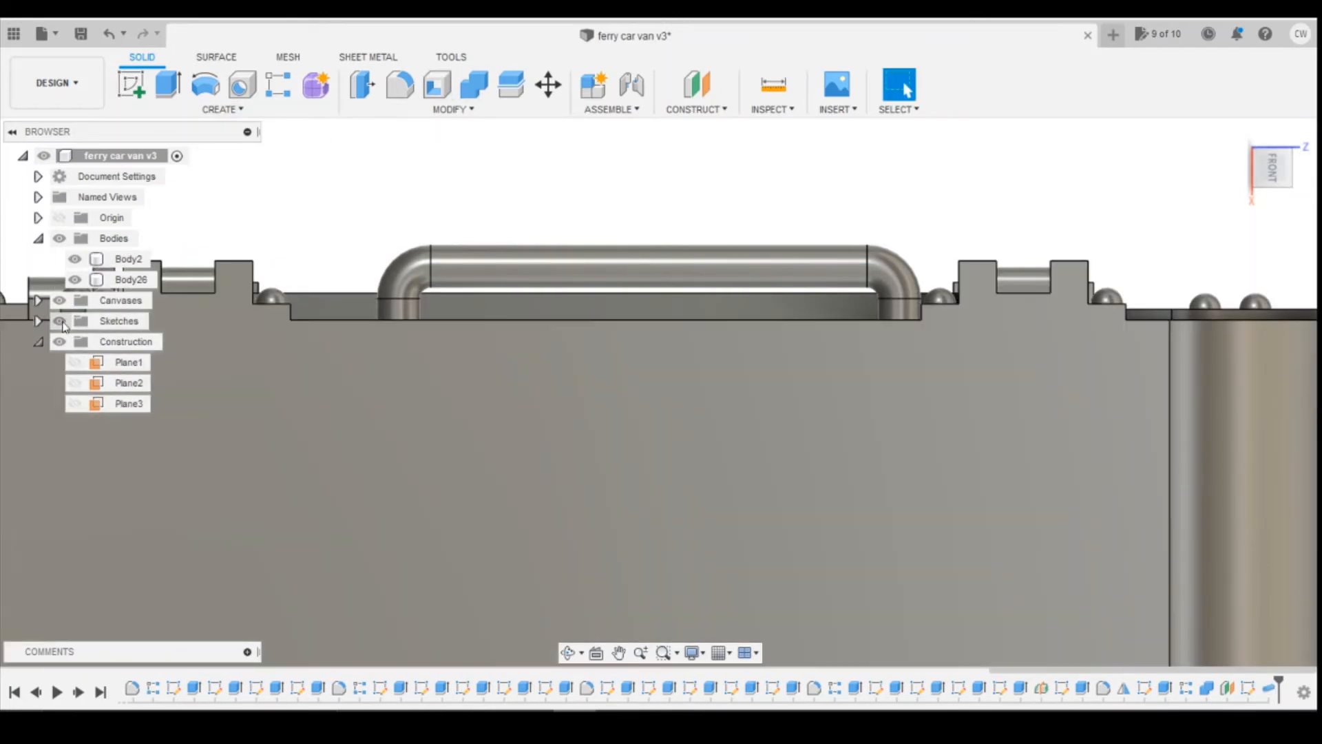
Step: Show Sketch34 again and create a 0.4 mm circular pipe along its central support line, using the Join operation
left_click(38, 321)
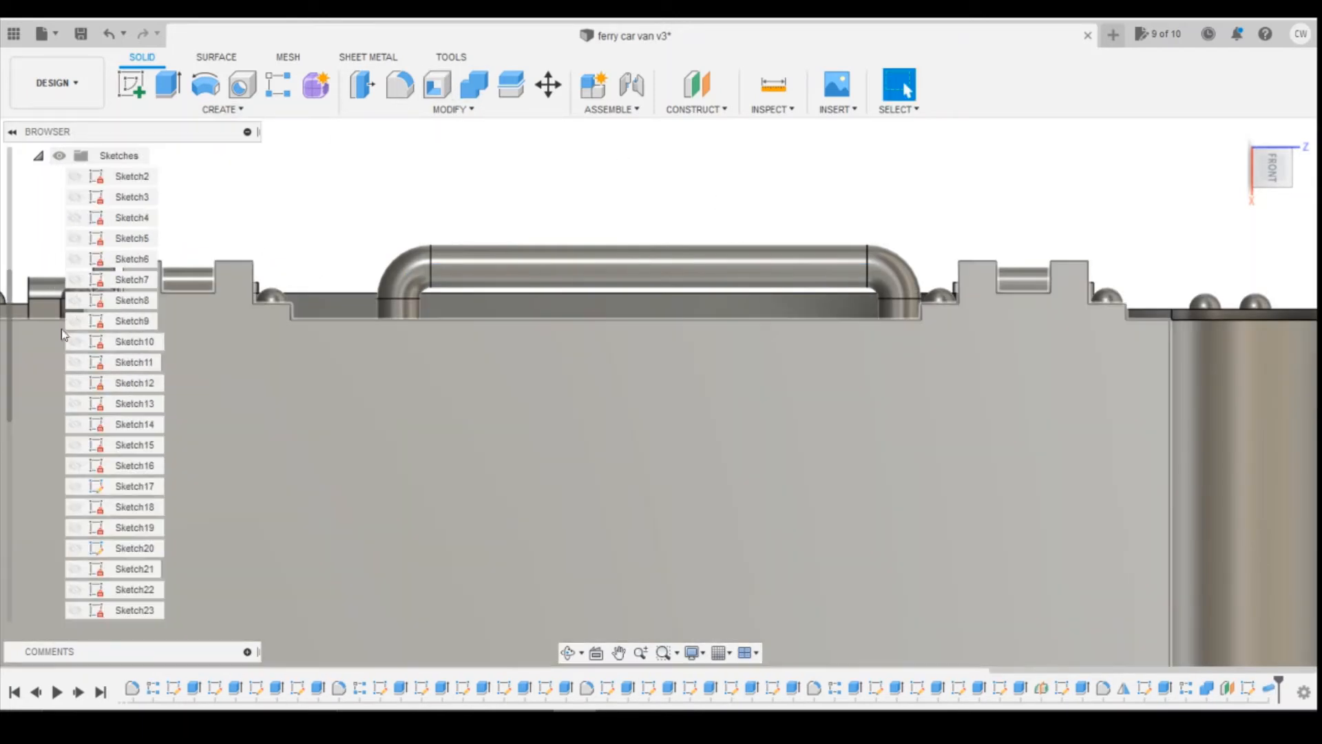
scroll(100, 507, "down", 3)
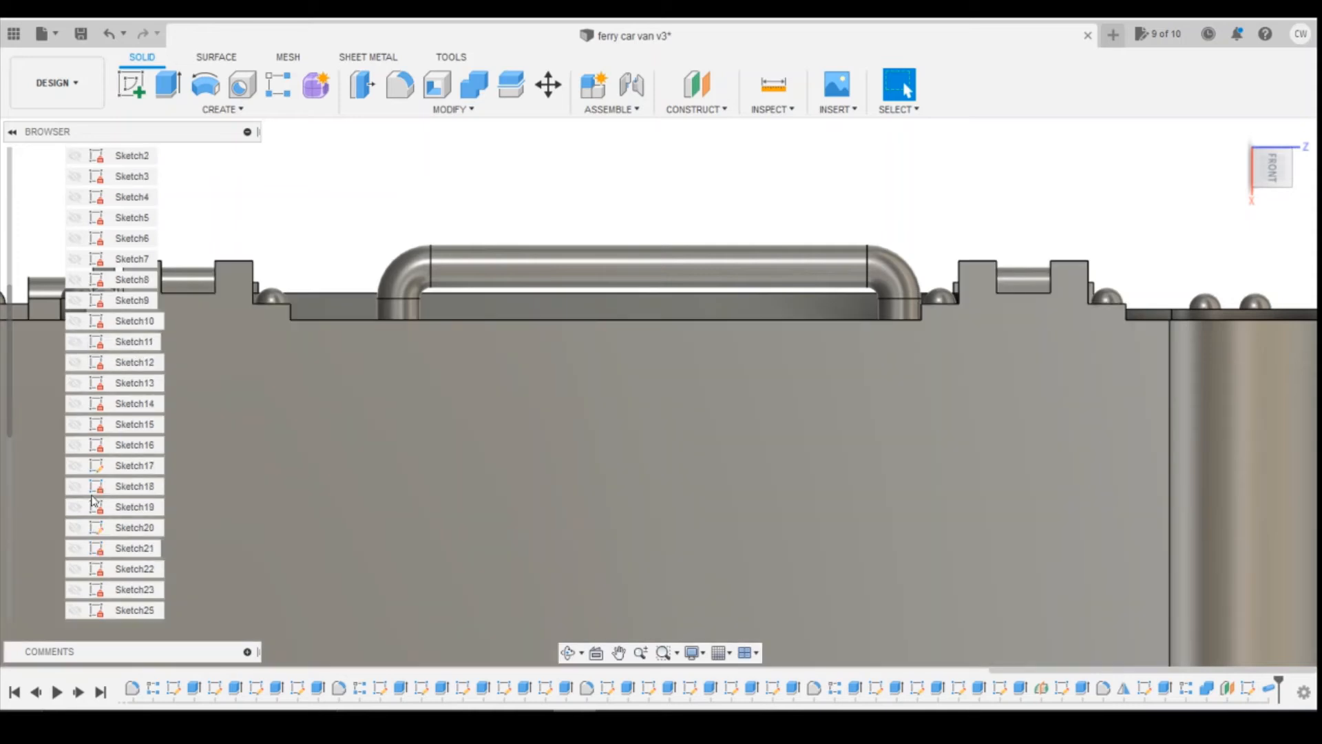
scroll(99, 507, "down", 3)
left_click(75, 528)
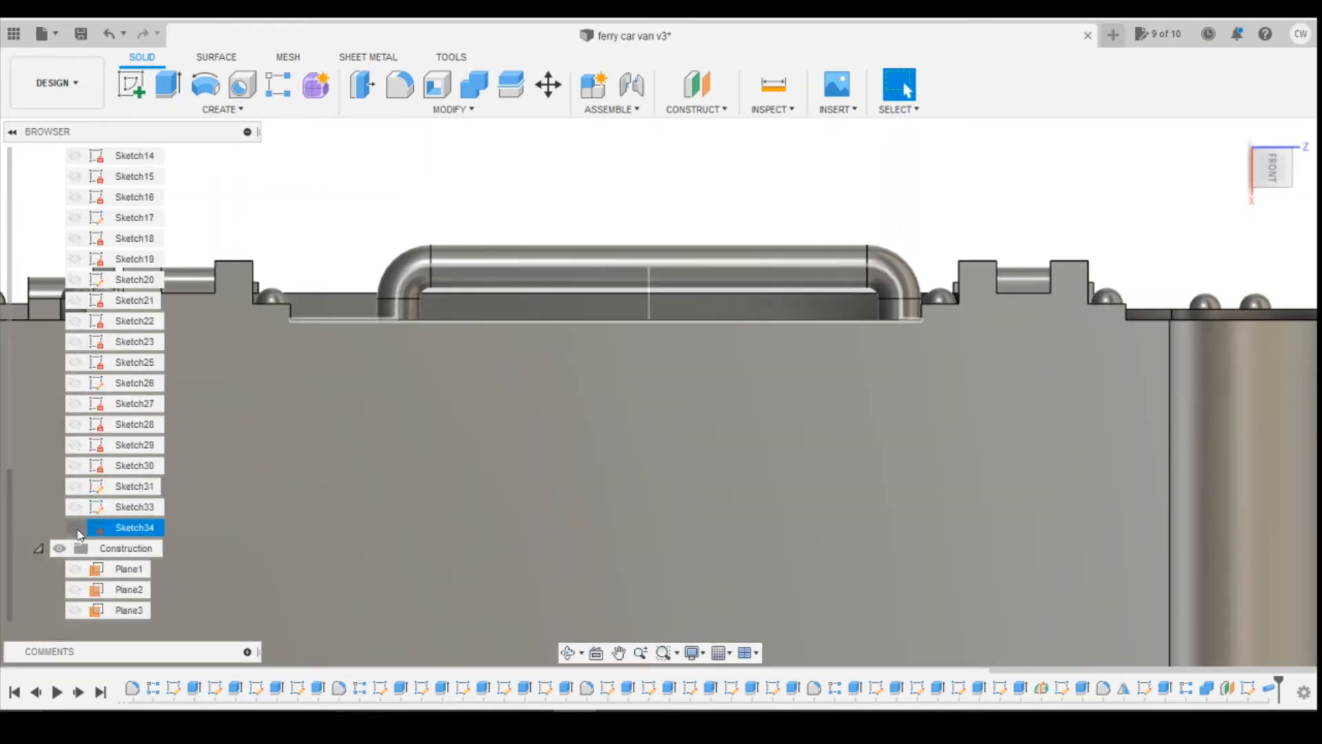
left_click(241, 112)
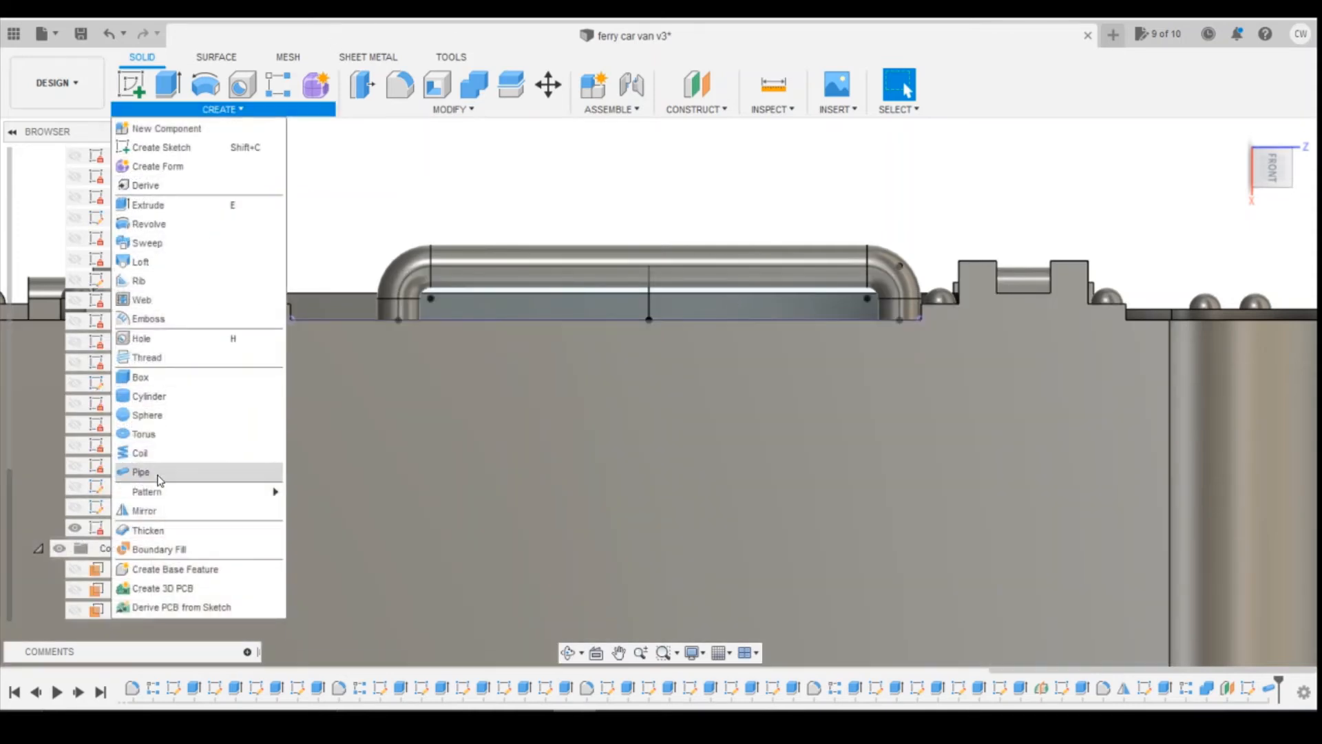
left_click(157, 475)
left_click(645, 301)
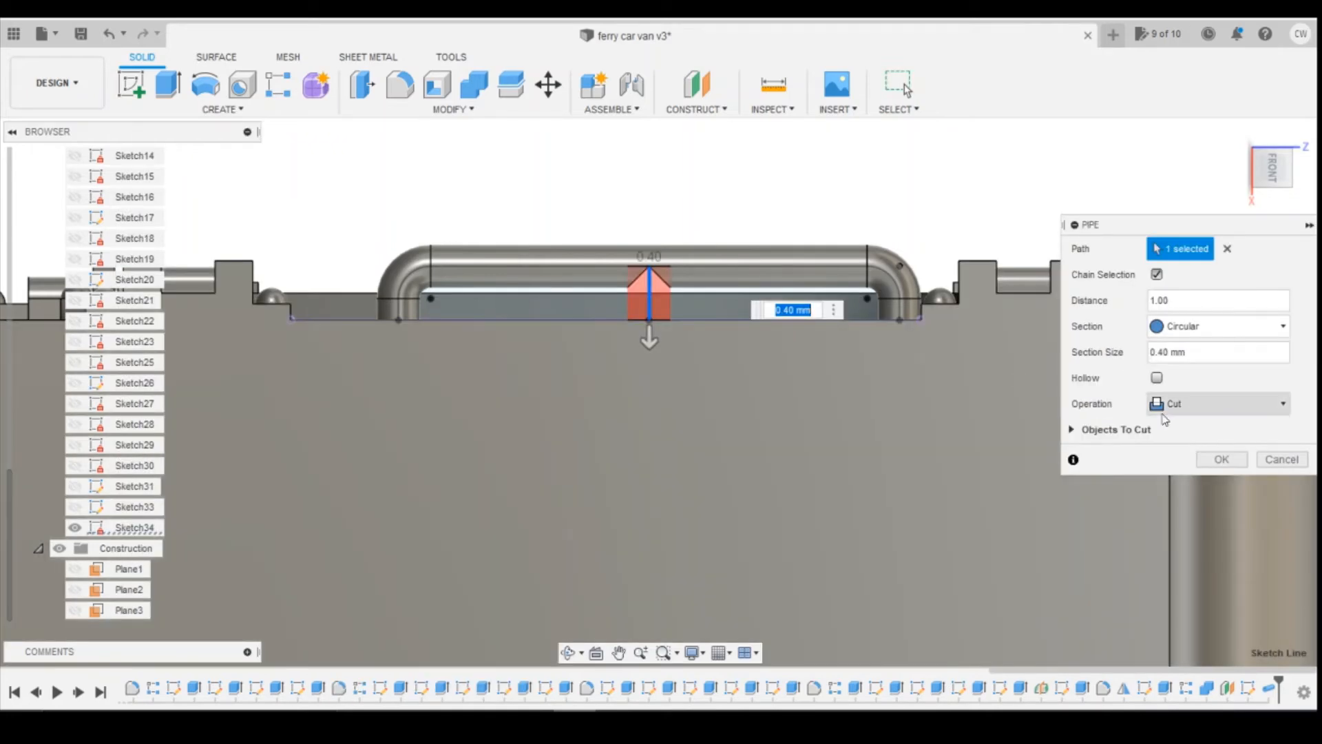
left_click(1170, 406)
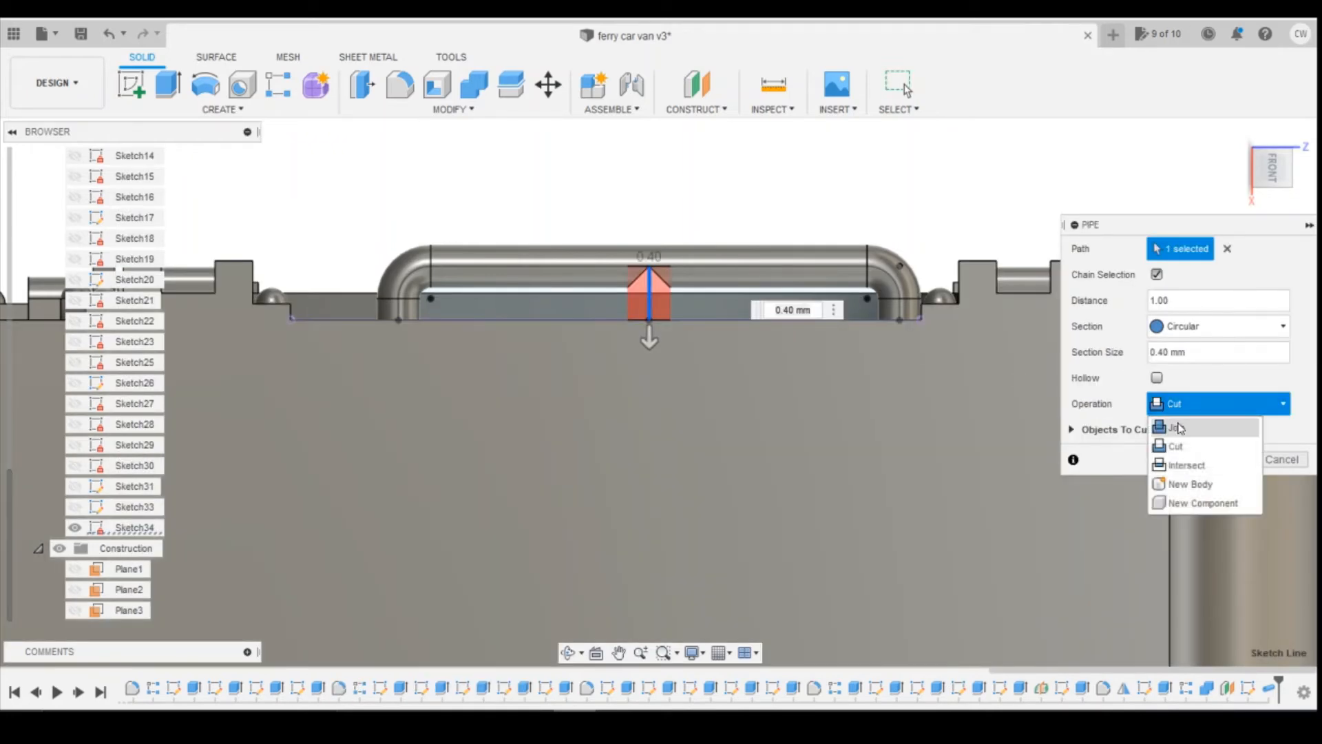
left_click(1179, 428)
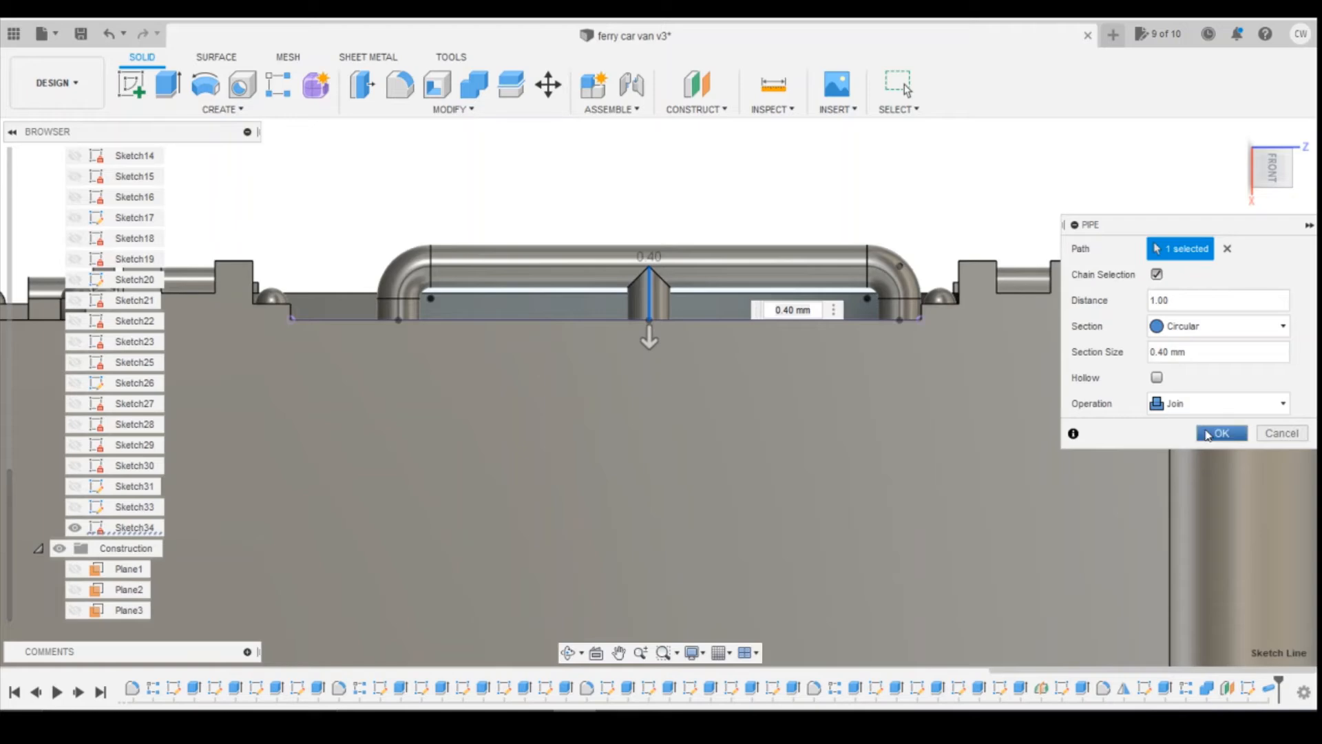
left_click(1212, 433)
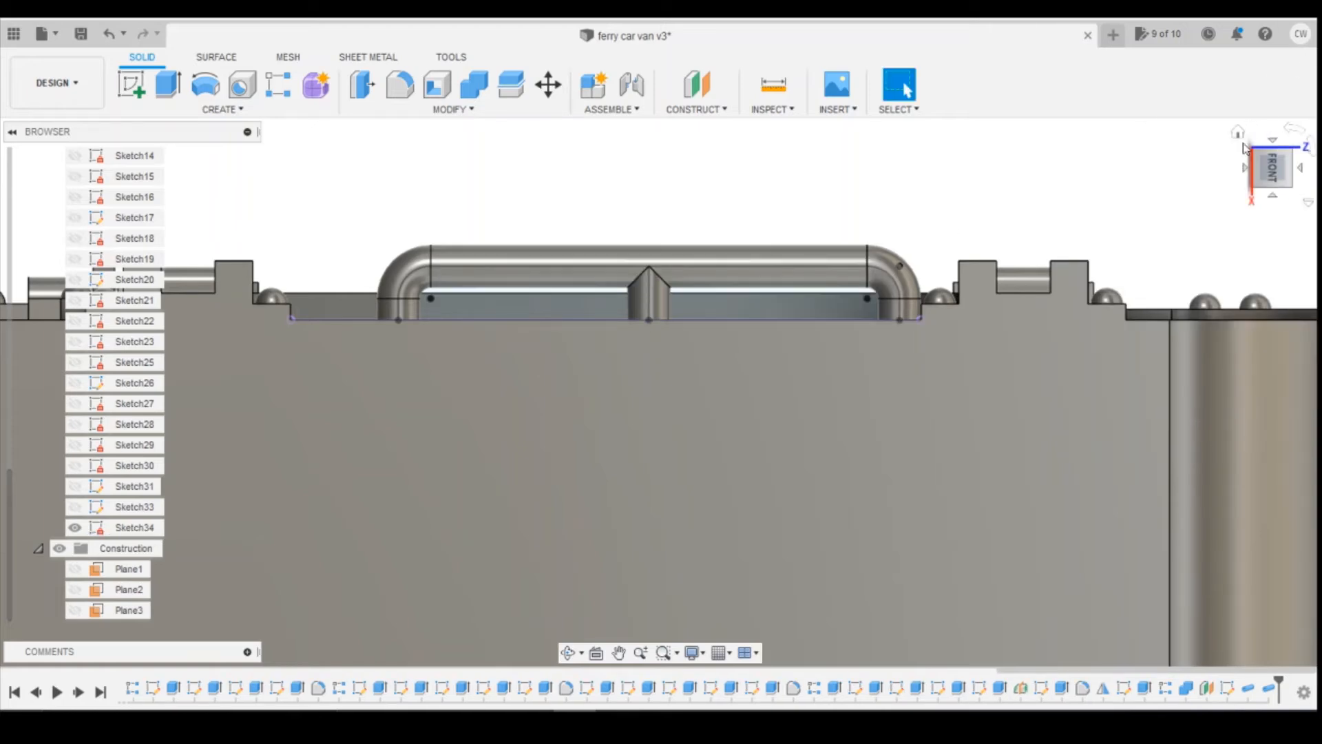
Step: Inspect the handrail on the corner of the van end and hide Sketch34
left_click(1240, 136)
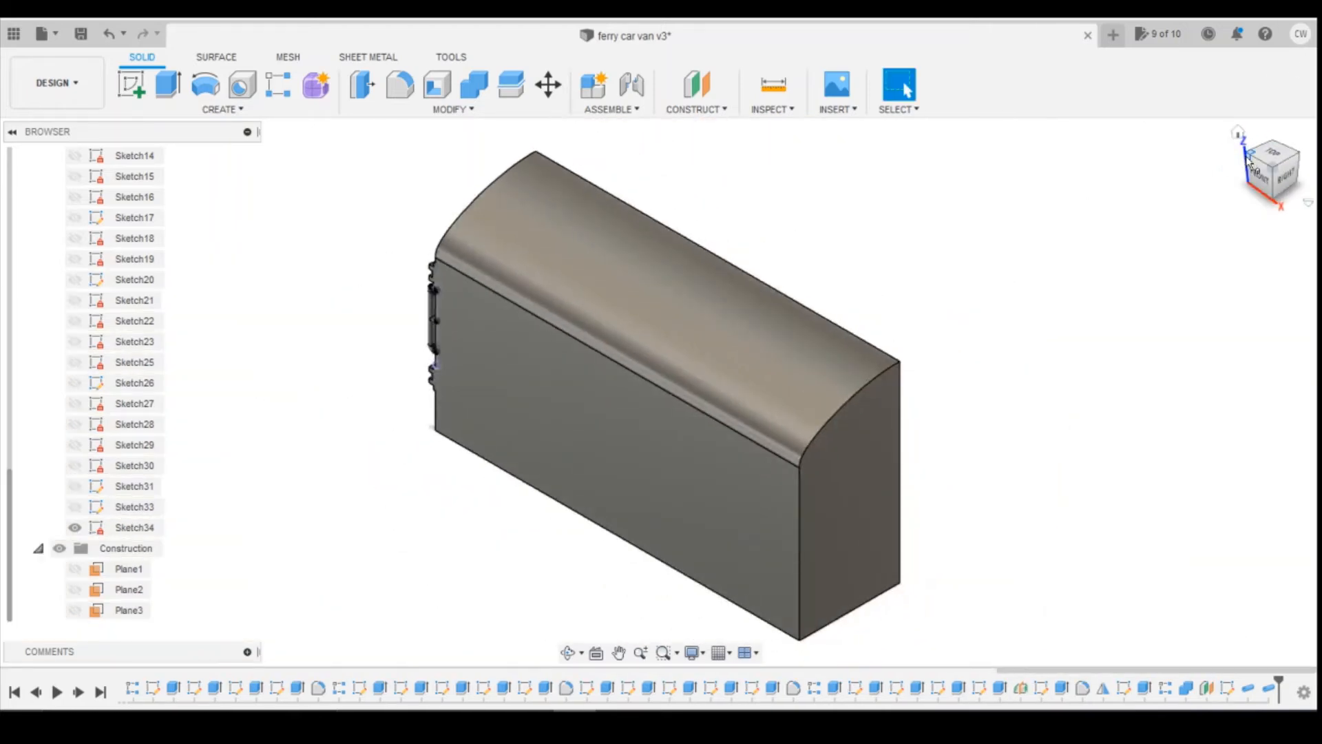
left_click(1248, 159)
scroll(228, 485, "up", 4)
scroll(696, 385, "down", 4)
scroll(745, 529, "up", 5)
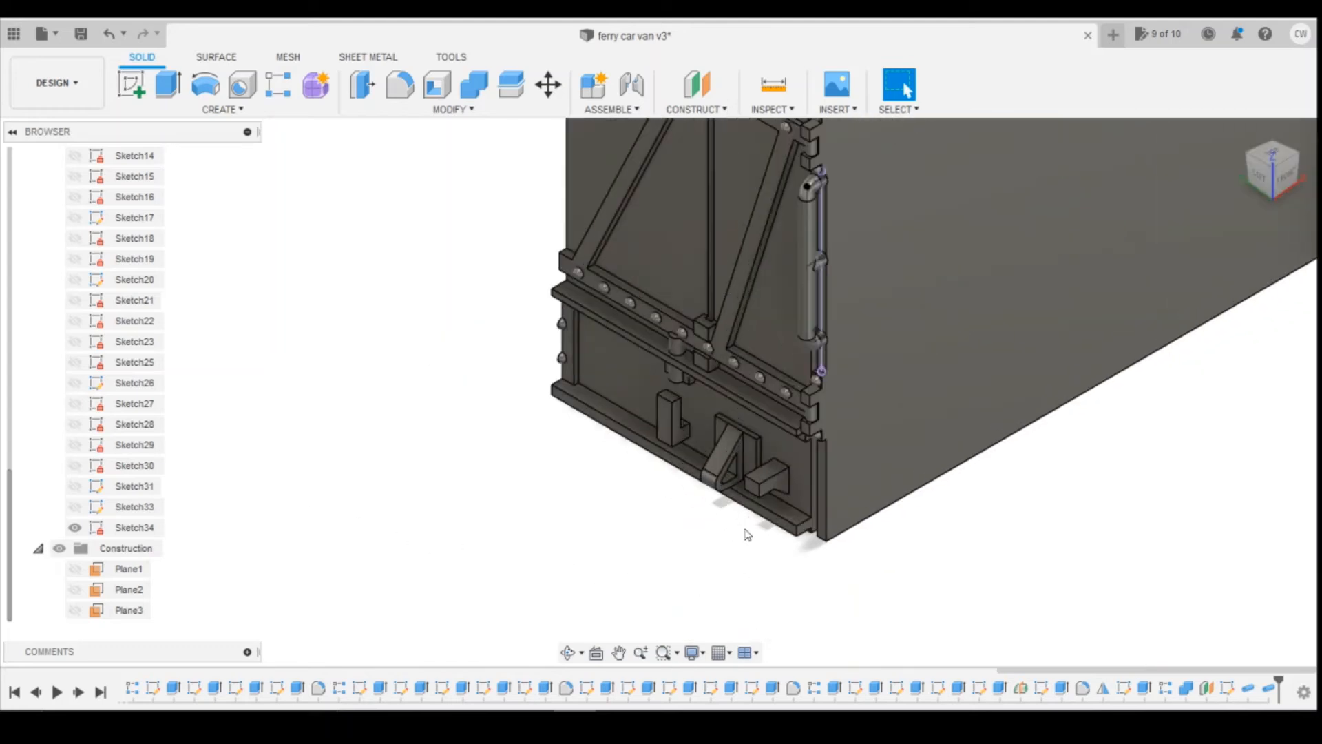
scroll(745, 534, "up", 2)
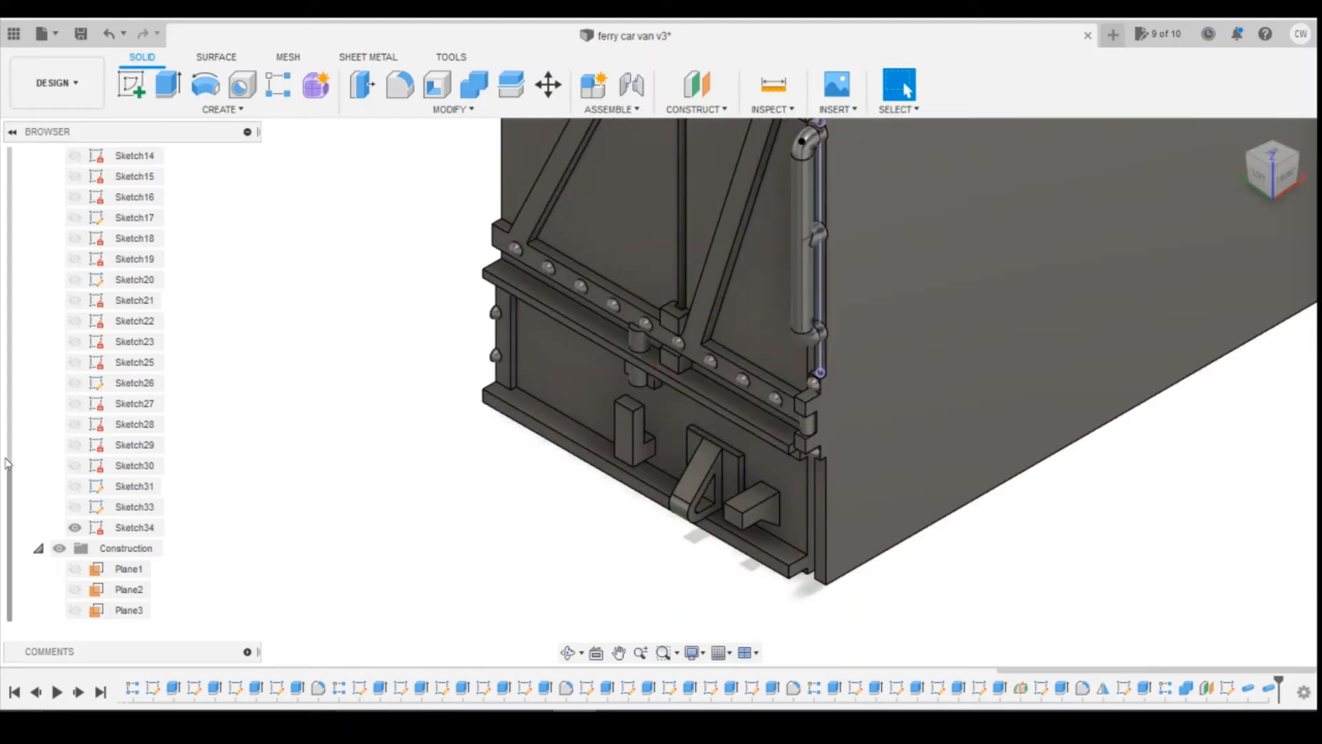
left_click(75, 529)
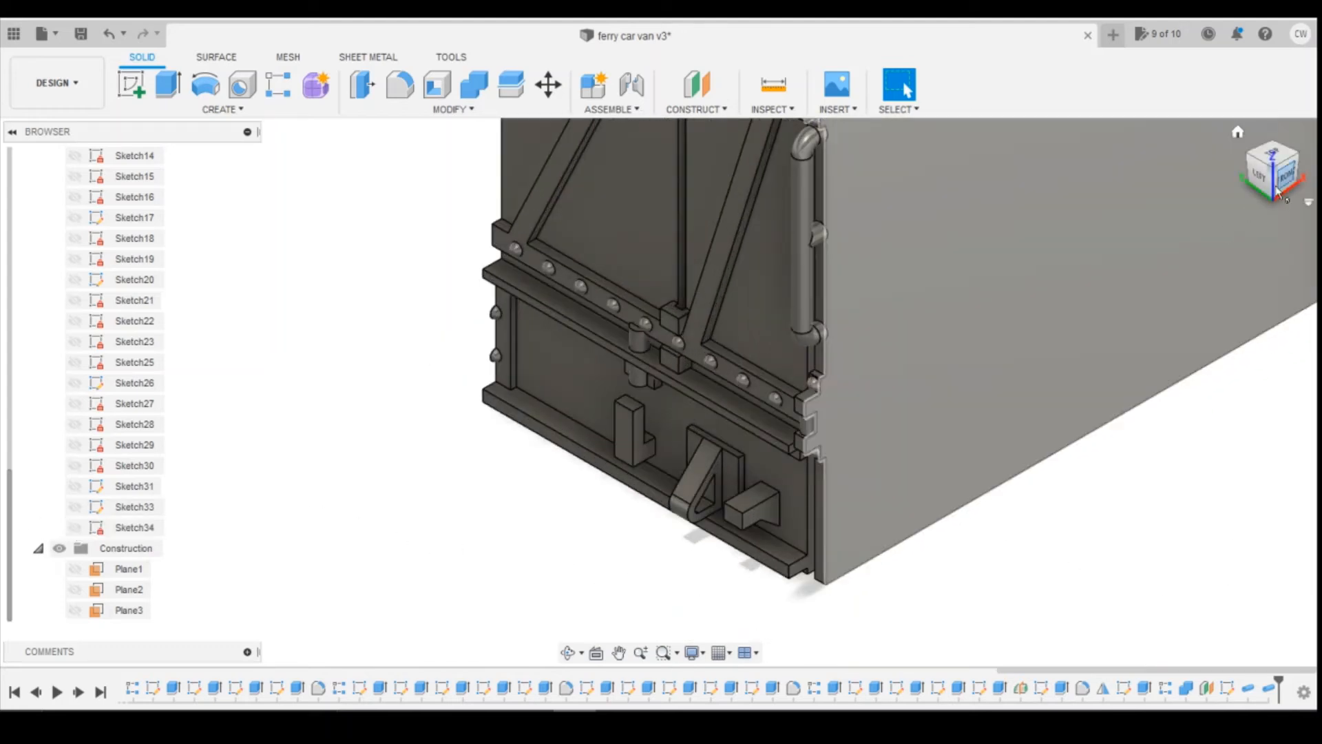
Step: Edit the handrail's main pipe feature and set its section size to 0.3 mm
mouse_move(1282, 180)
left_mouse_down()
mouse_move(1301, 167)
mouse_move(1281, 176)
left_mouse_up()
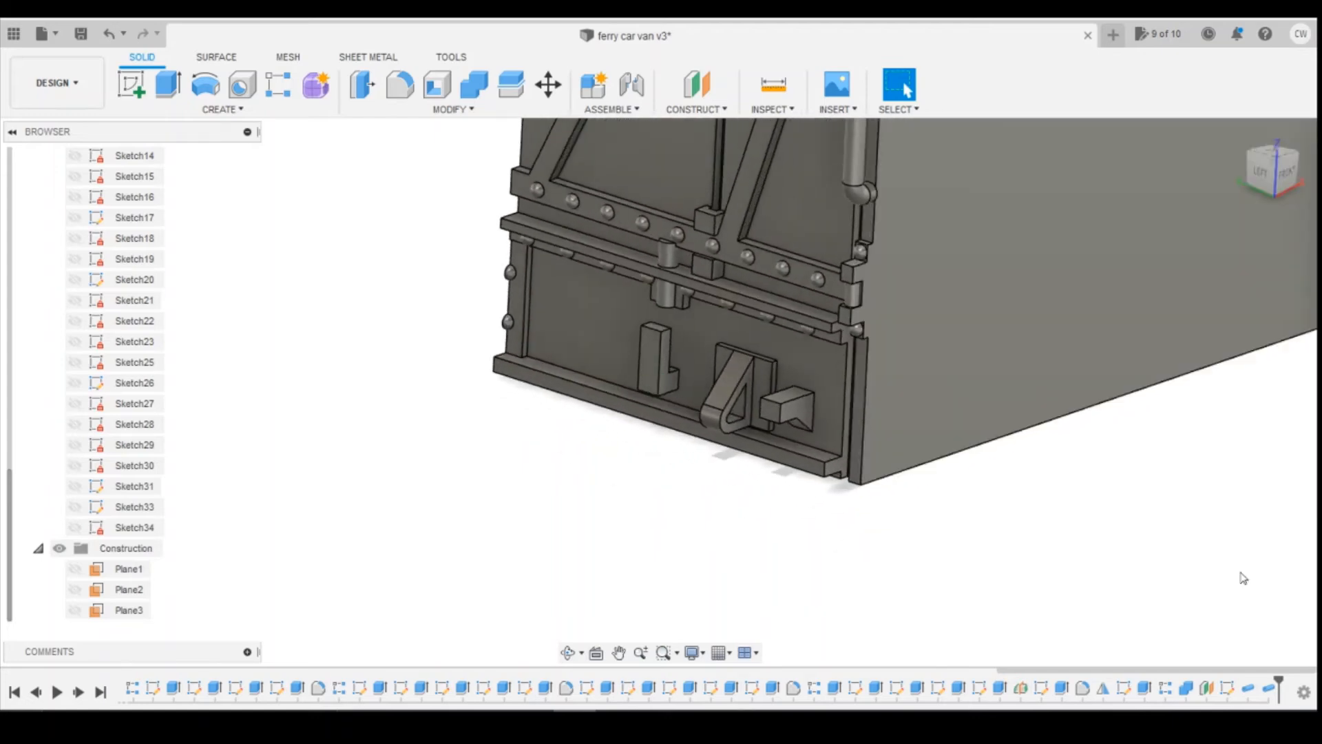
right_click(1248, 691)
left_click(1201, 591)
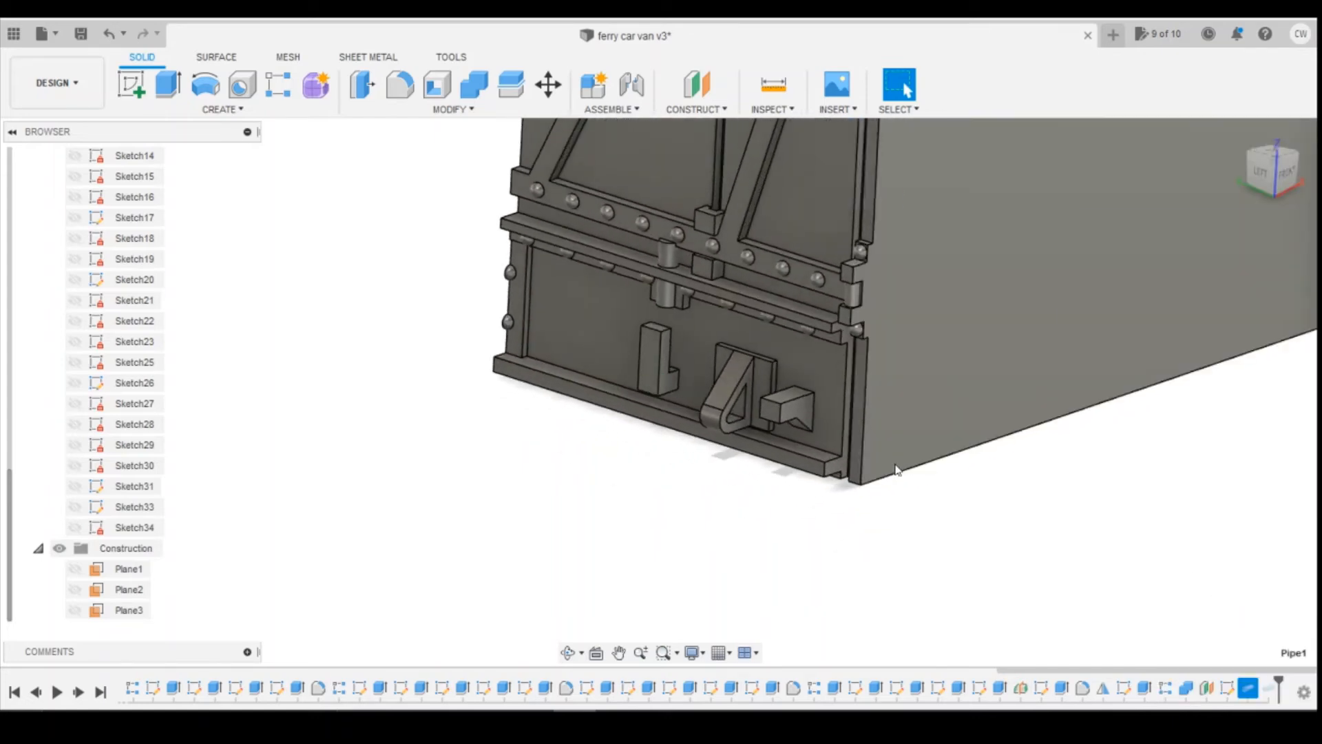
left_click(1212, 351)
type("0")
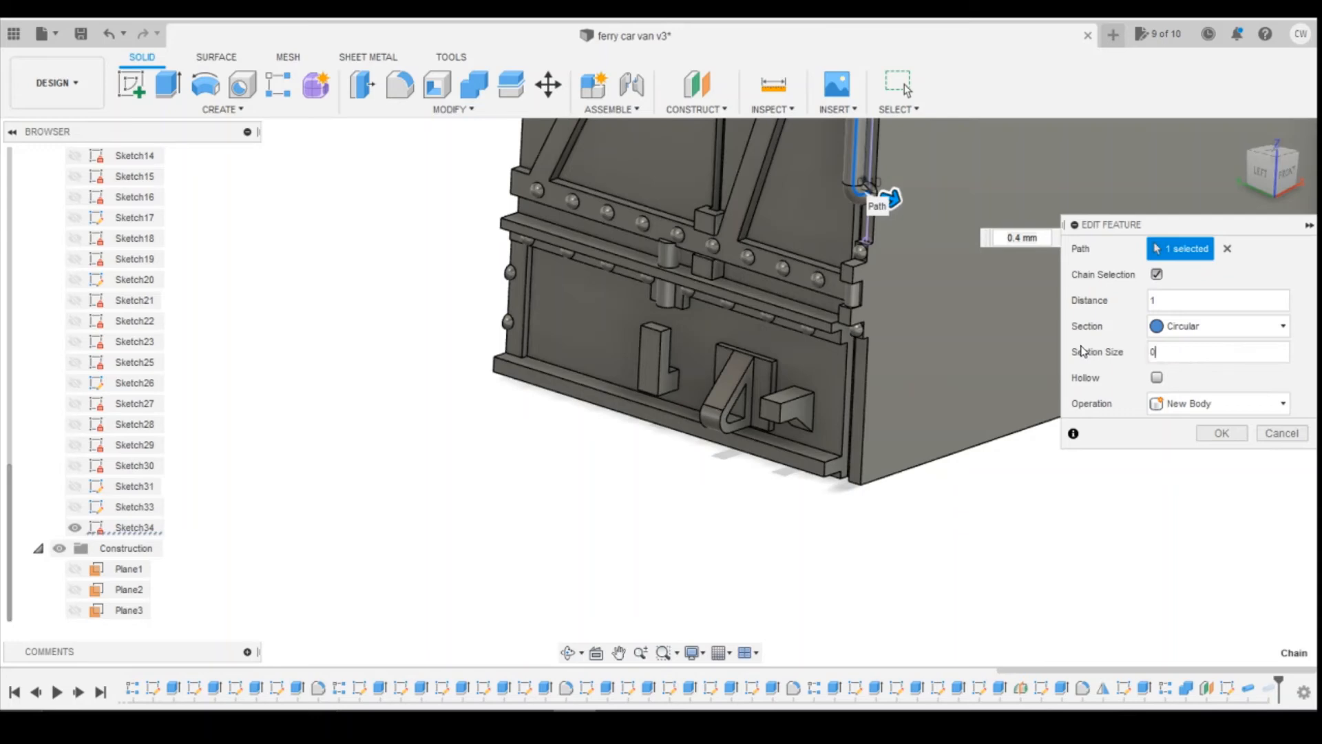
type(".3")
key("Return")
Step: Edit the central support's pipe feature, set its section size to 0.3 mm, and check the thinner handrail
right_click(1273, 693)
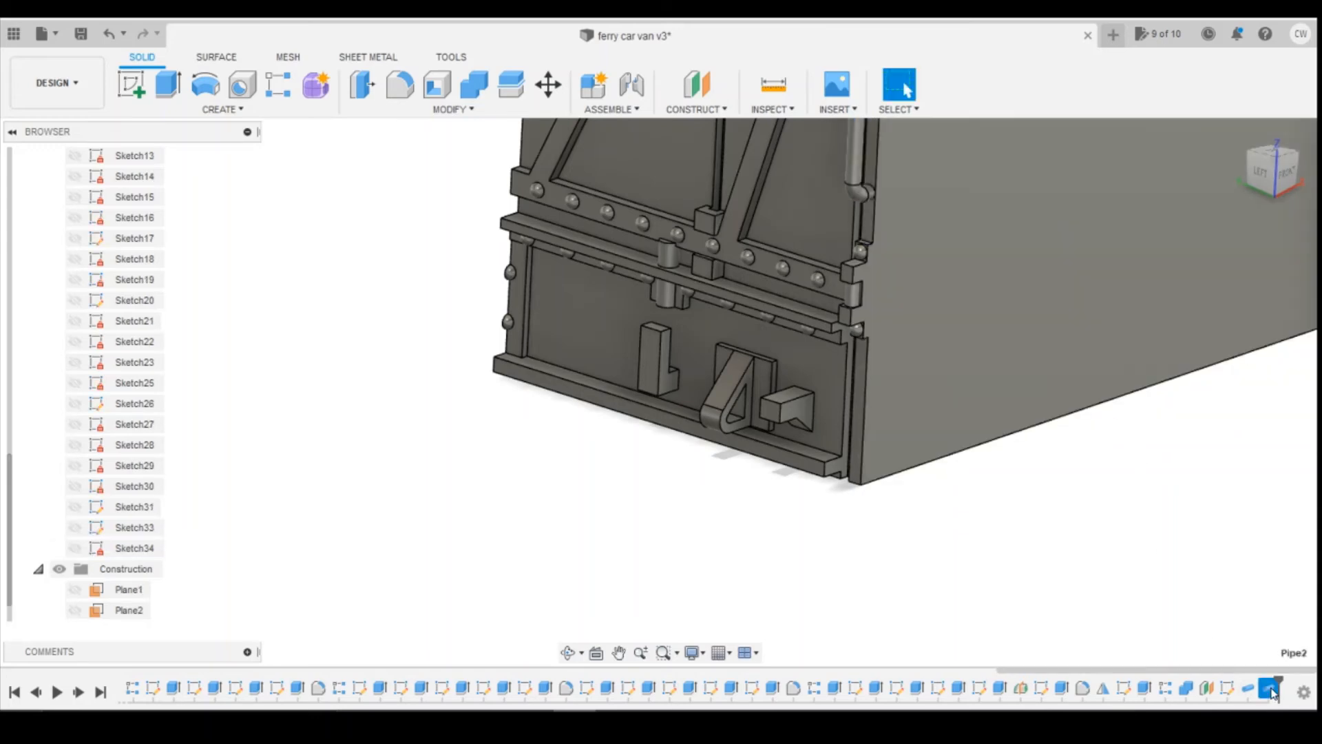
left_click(1269, 534)
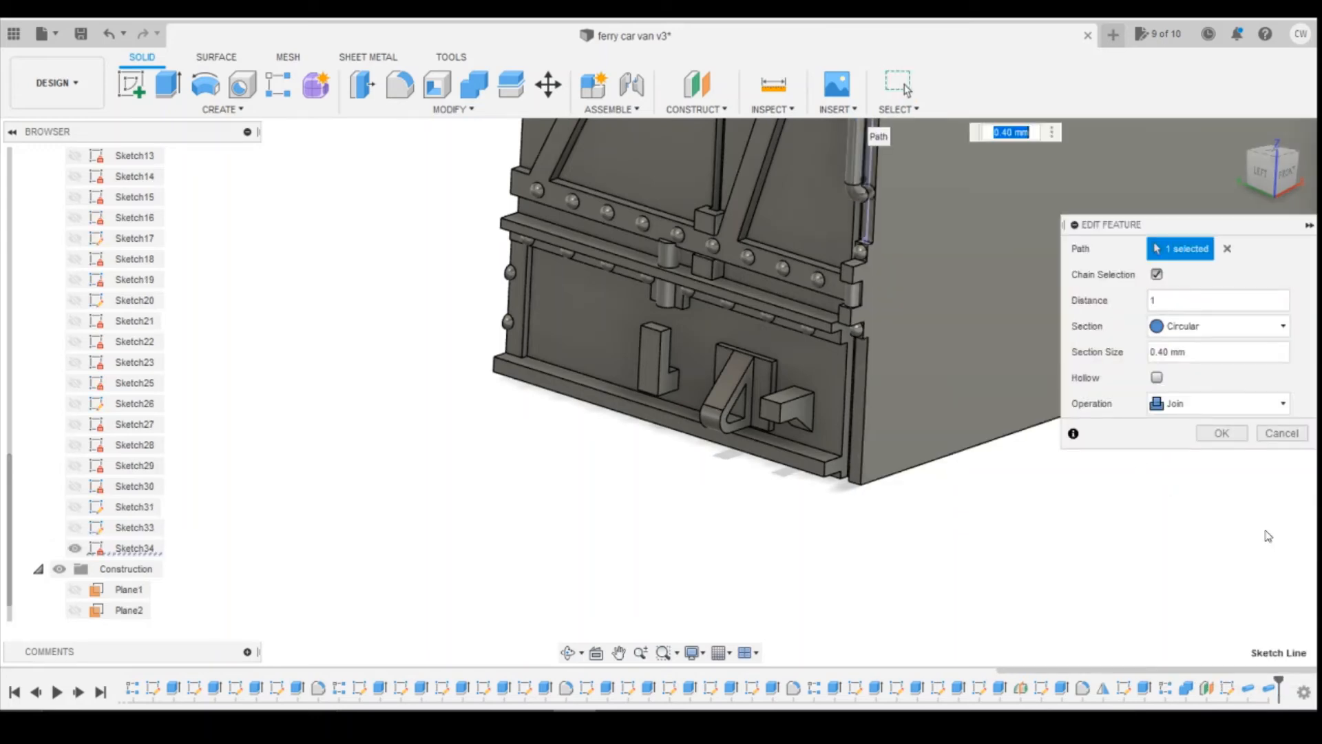
left_click(1202, 353)
type("0.3")
key("Return")
scroll(757, 516, "down", 3)
scroll(887, 206, "up", 4)
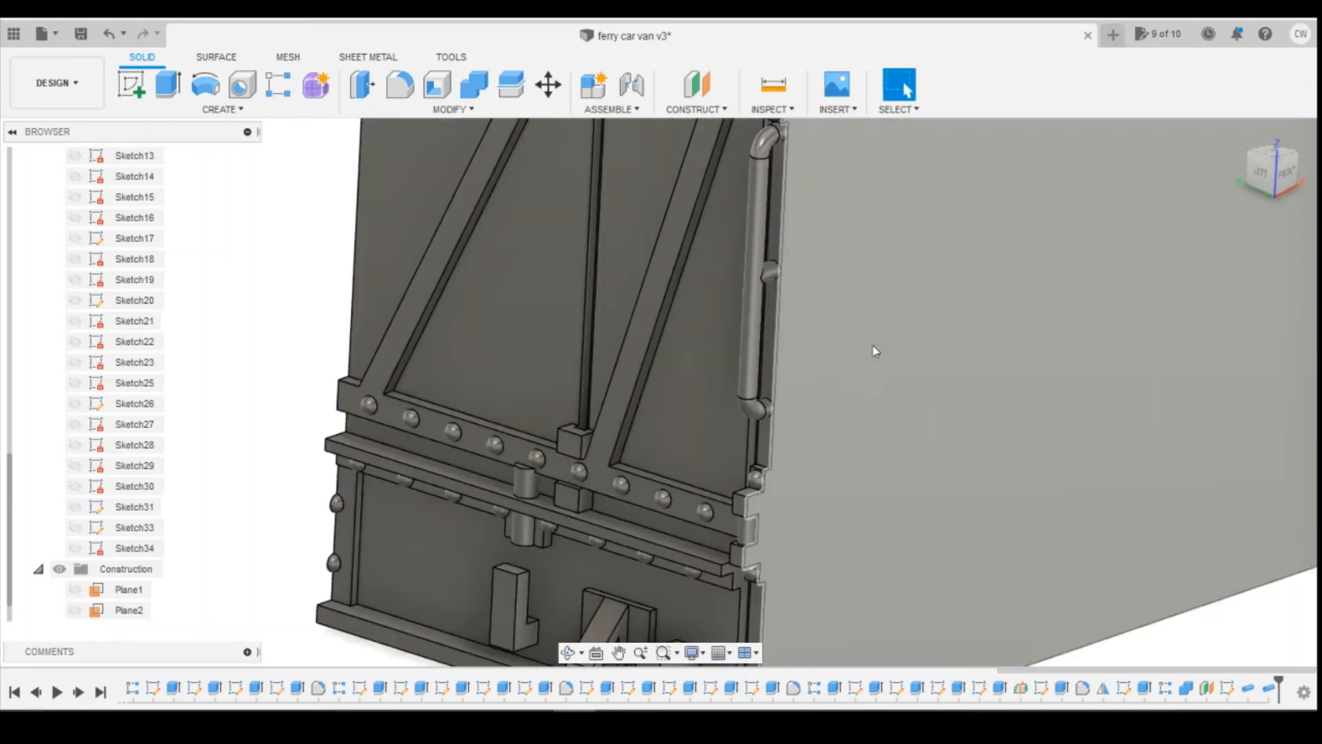
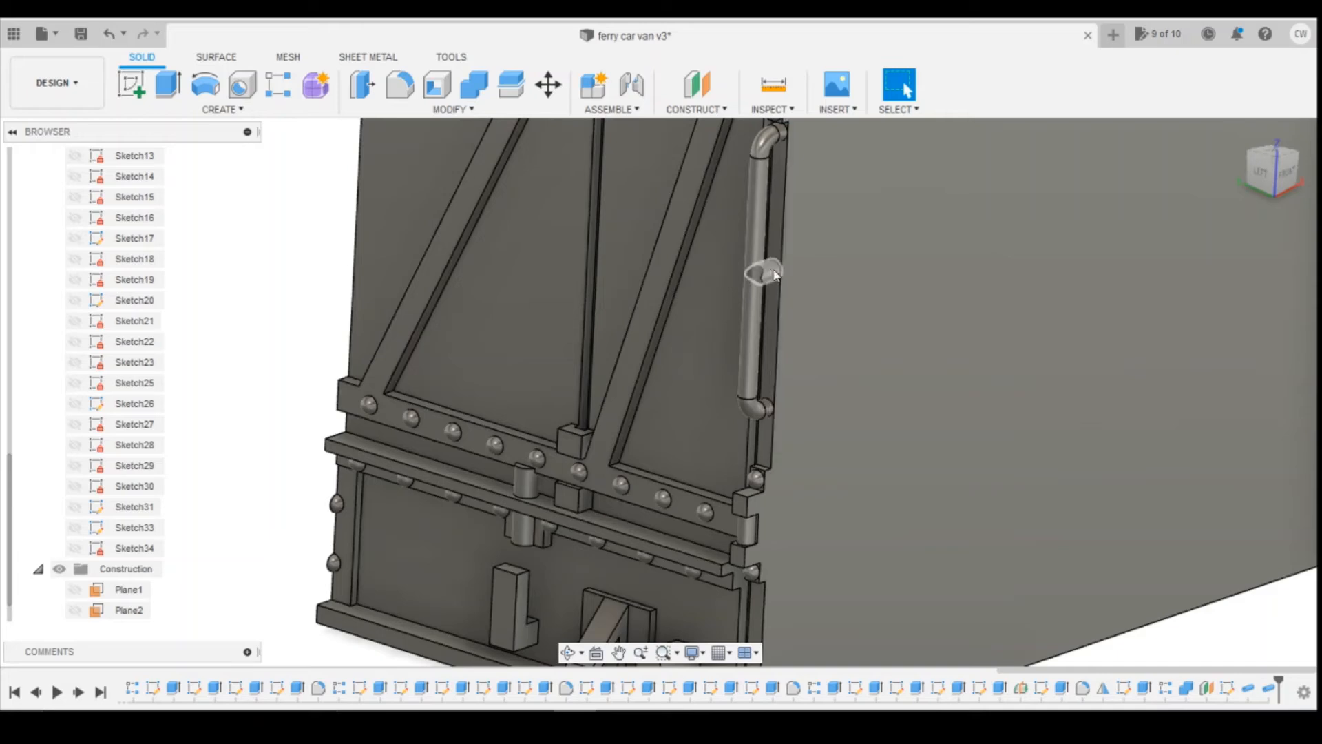
Step: Start a sketch on the van end's corner strip, check the reference photo, and draw a 0.30 mm wide rectangle across the strip below the rivets
scroll(1105, 234, "down", 5)
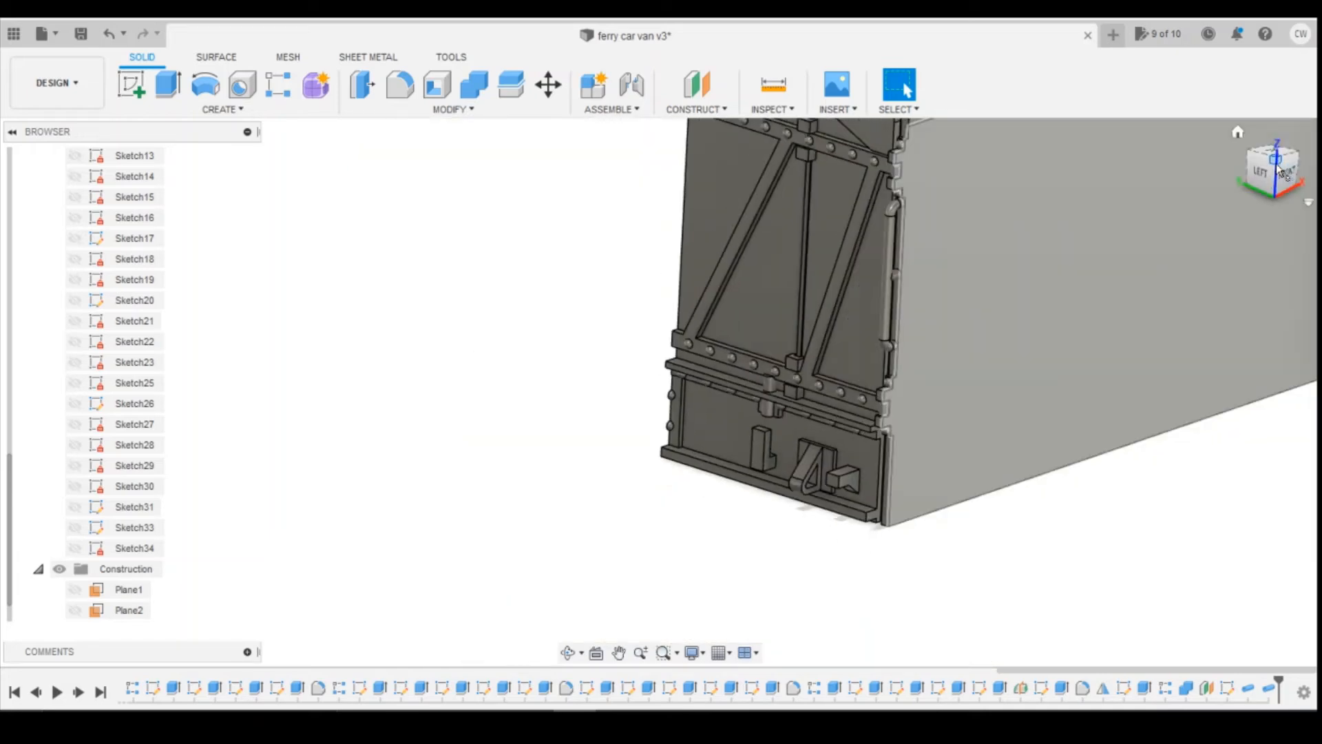
mouse_move(1262, 174)
left_mouse_down()
mouse_move(1299, 177)
mouse_move(1247, 169)
left_mouse_up()
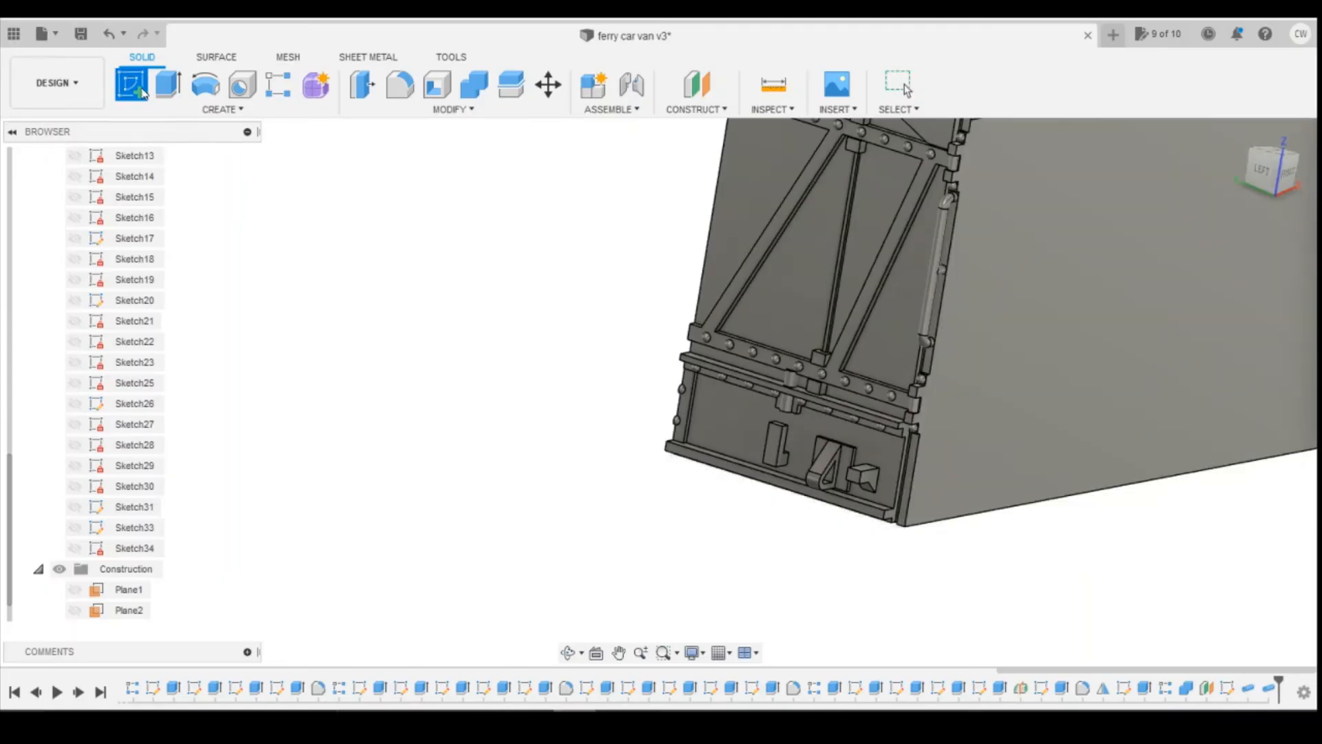
left_click(910, 471)
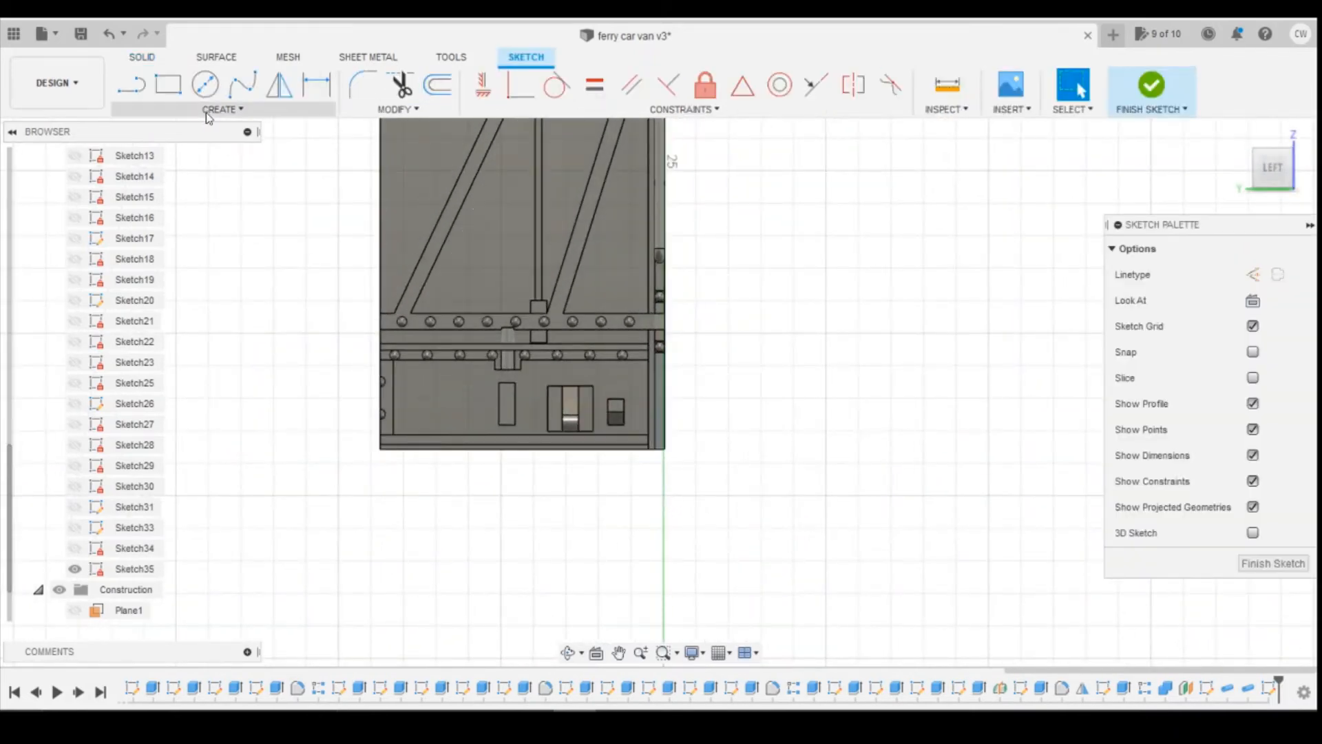
left_click(168, 84)
scroll(628, 324, "up", 4)
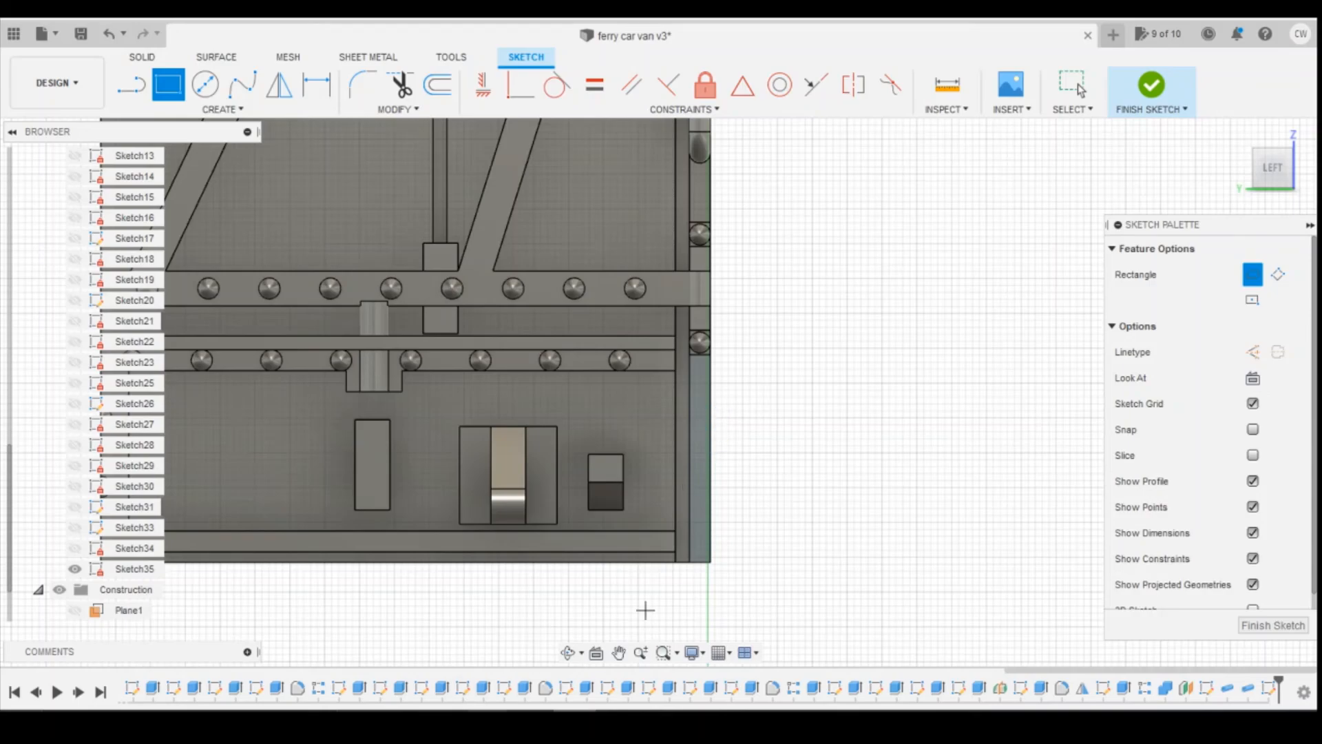
mouse_move(518, 703)
left_click(564, 672)
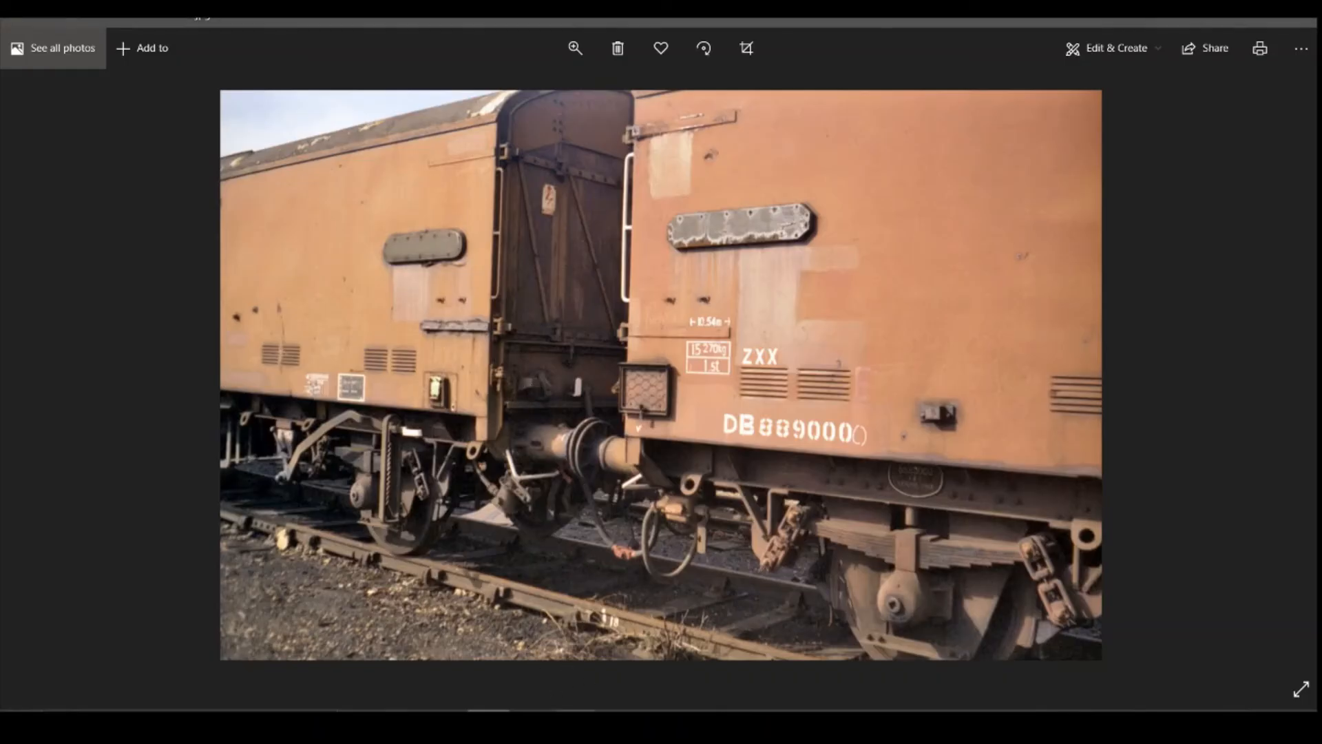
left_click(577, 710)
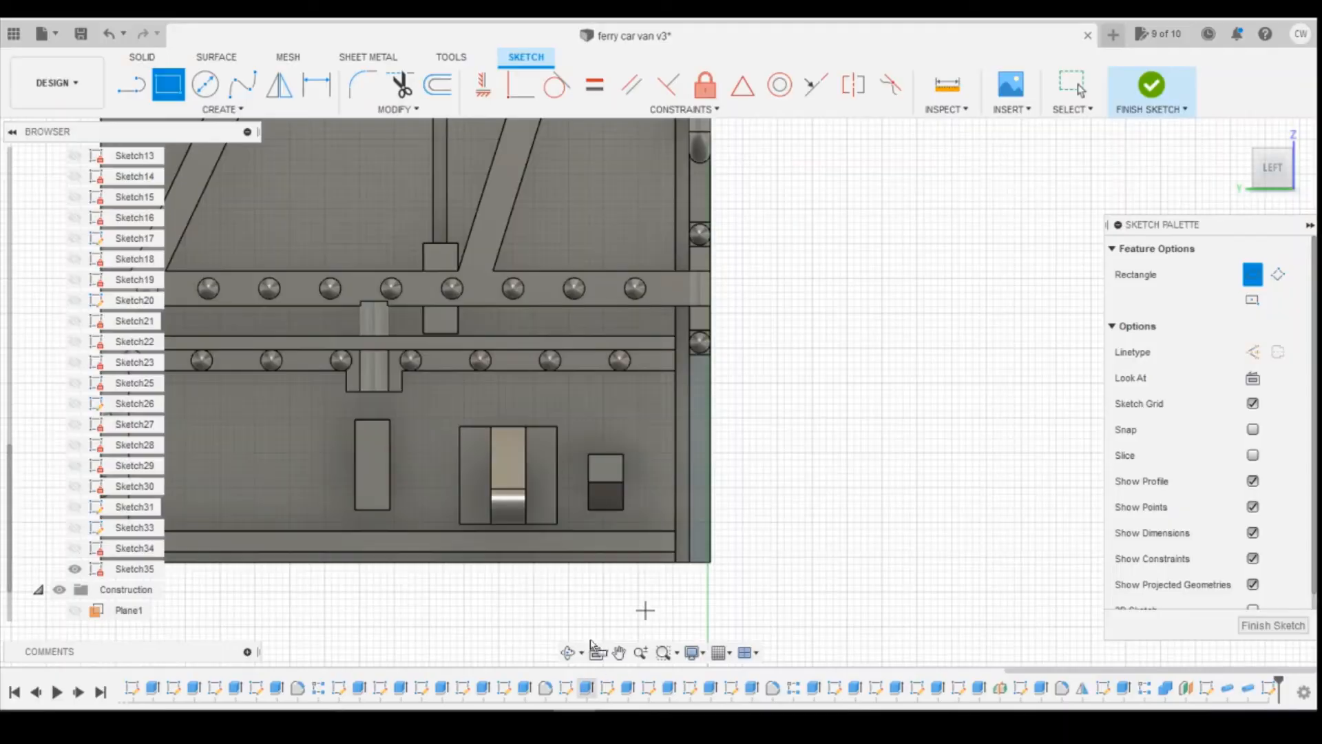
left_click(710, 402)
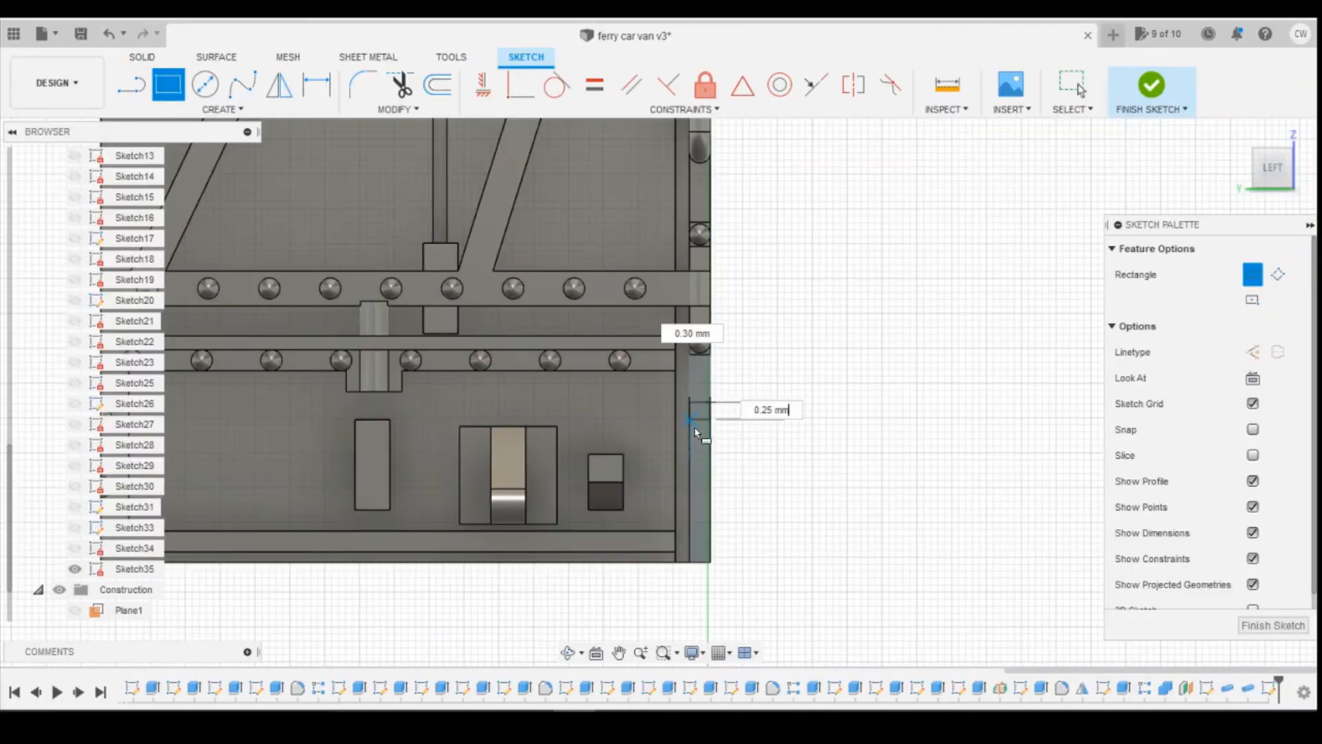
left_click(691, 504)
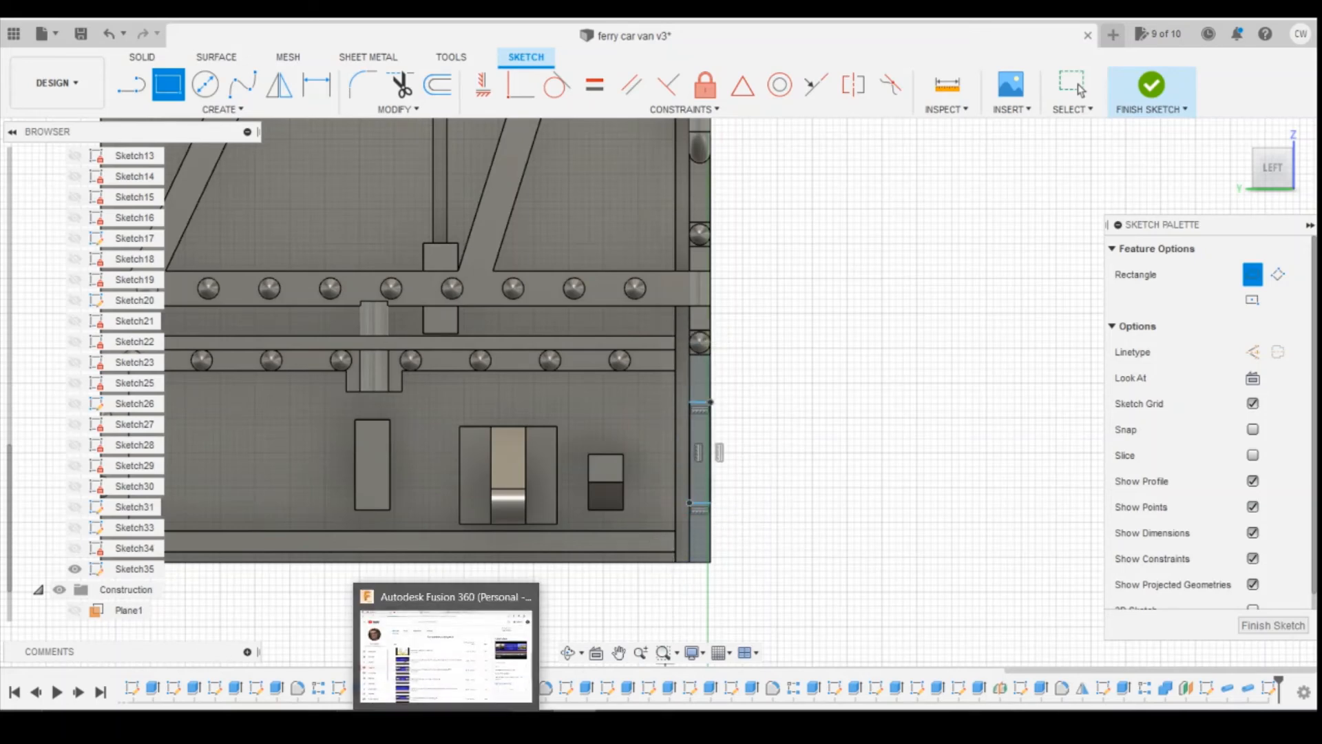
Step: Check the reference photo and dimension the rectangle's lower edge 0.9 mm above the bottom of the van end
left_click(570, 723)
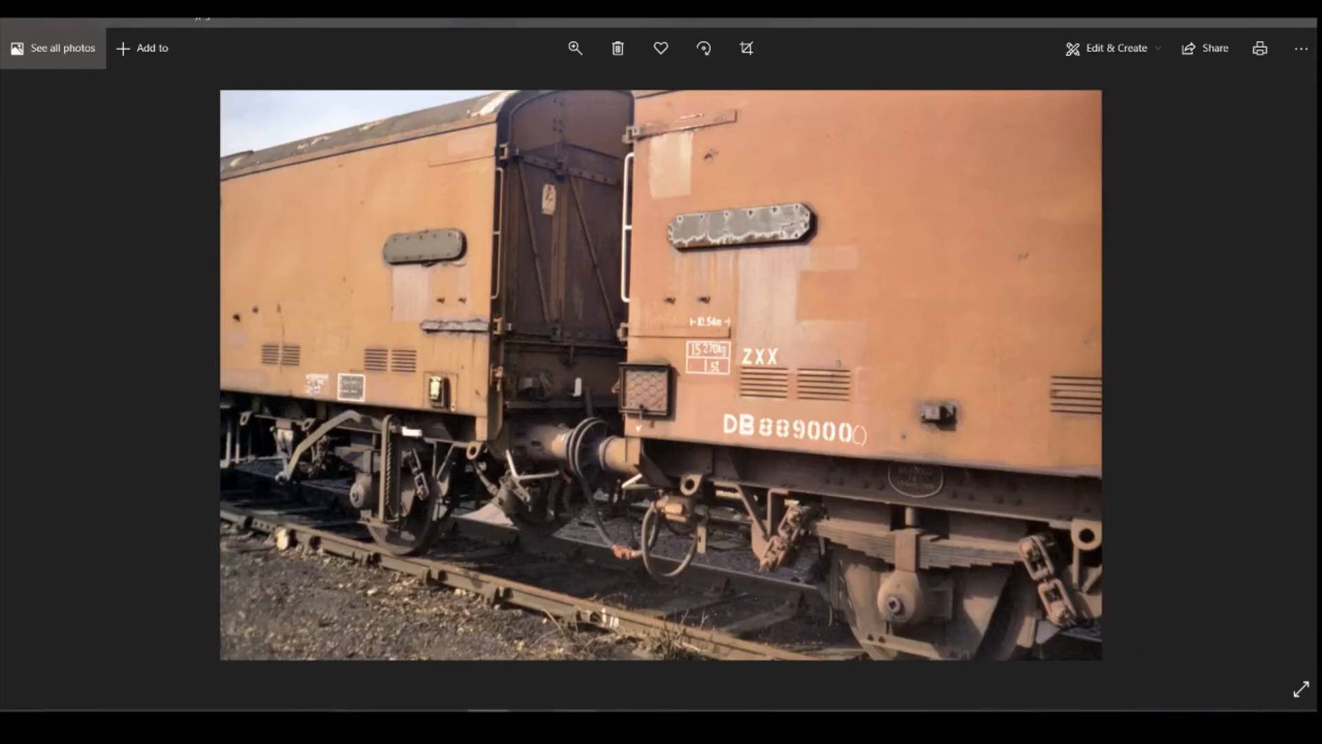
left_click(575, 723)
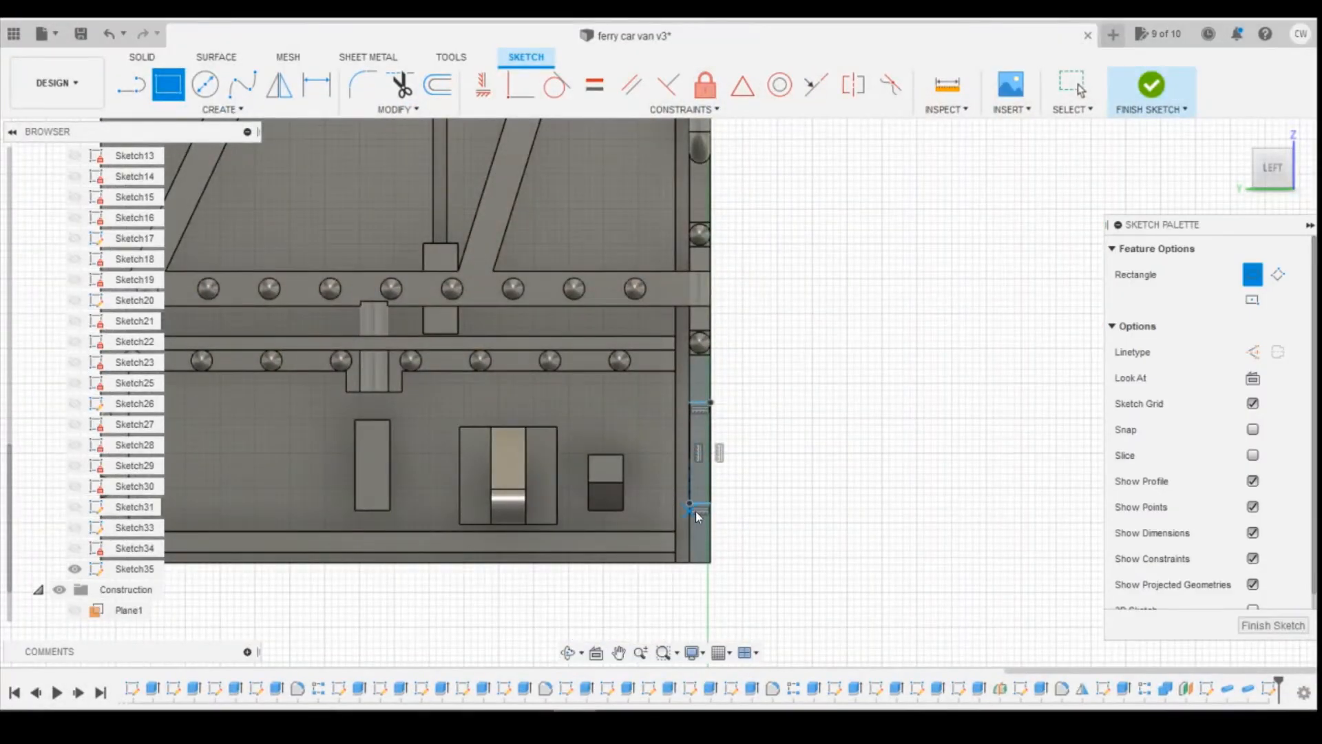
key("d")
left_click(710, 561)
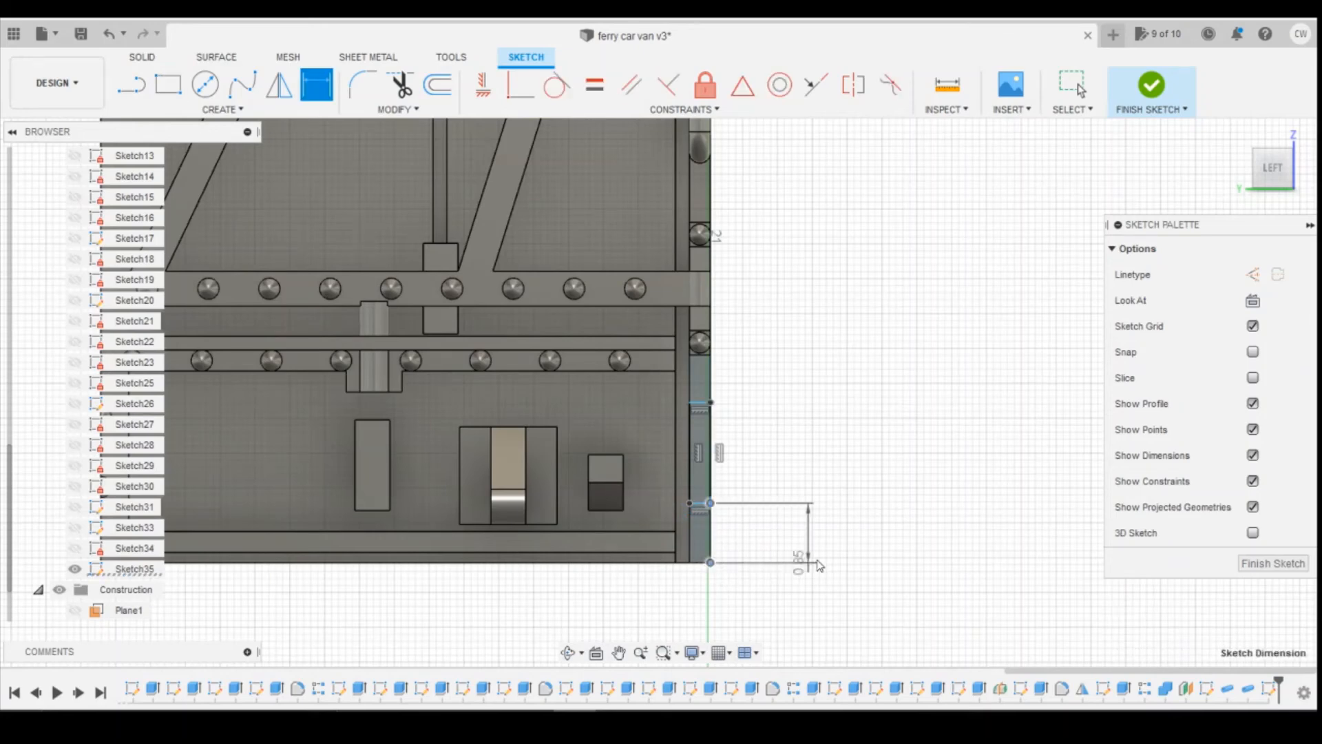
left_click(818, 564)
type("0")
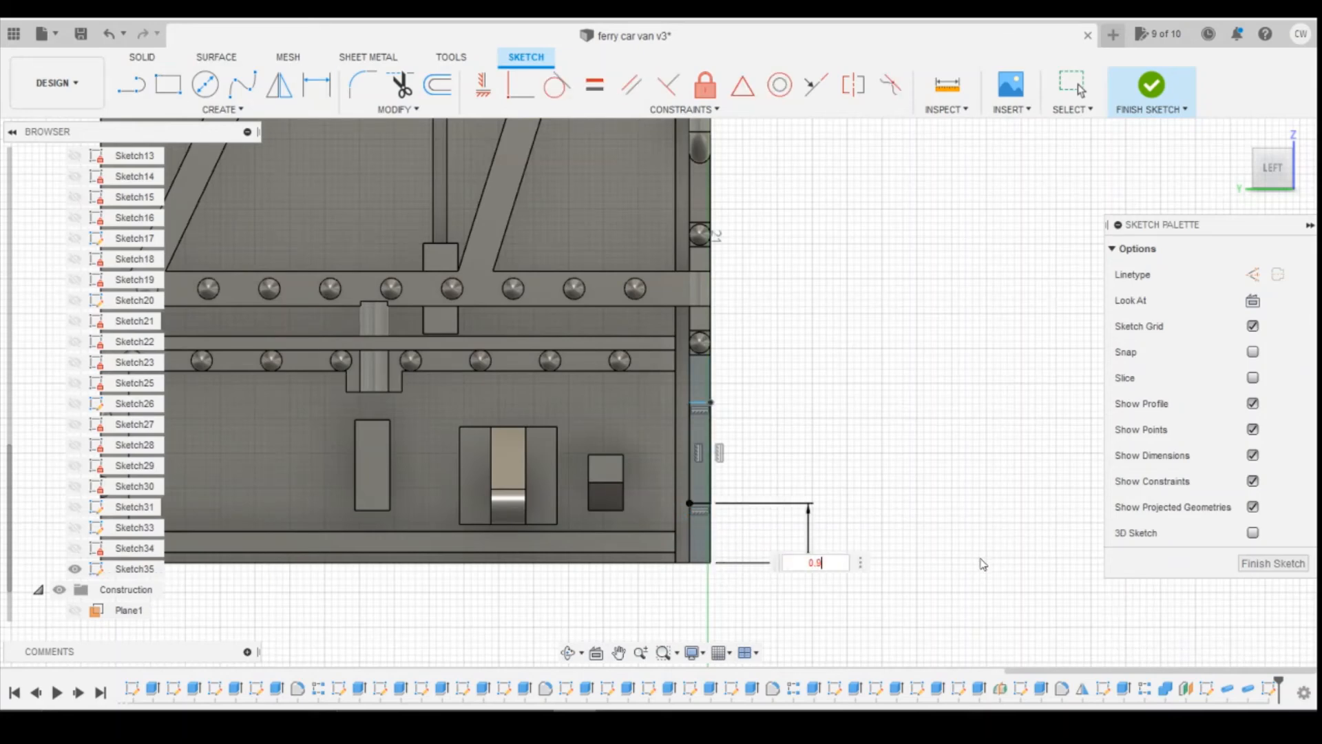
type(".9")
key("Return")
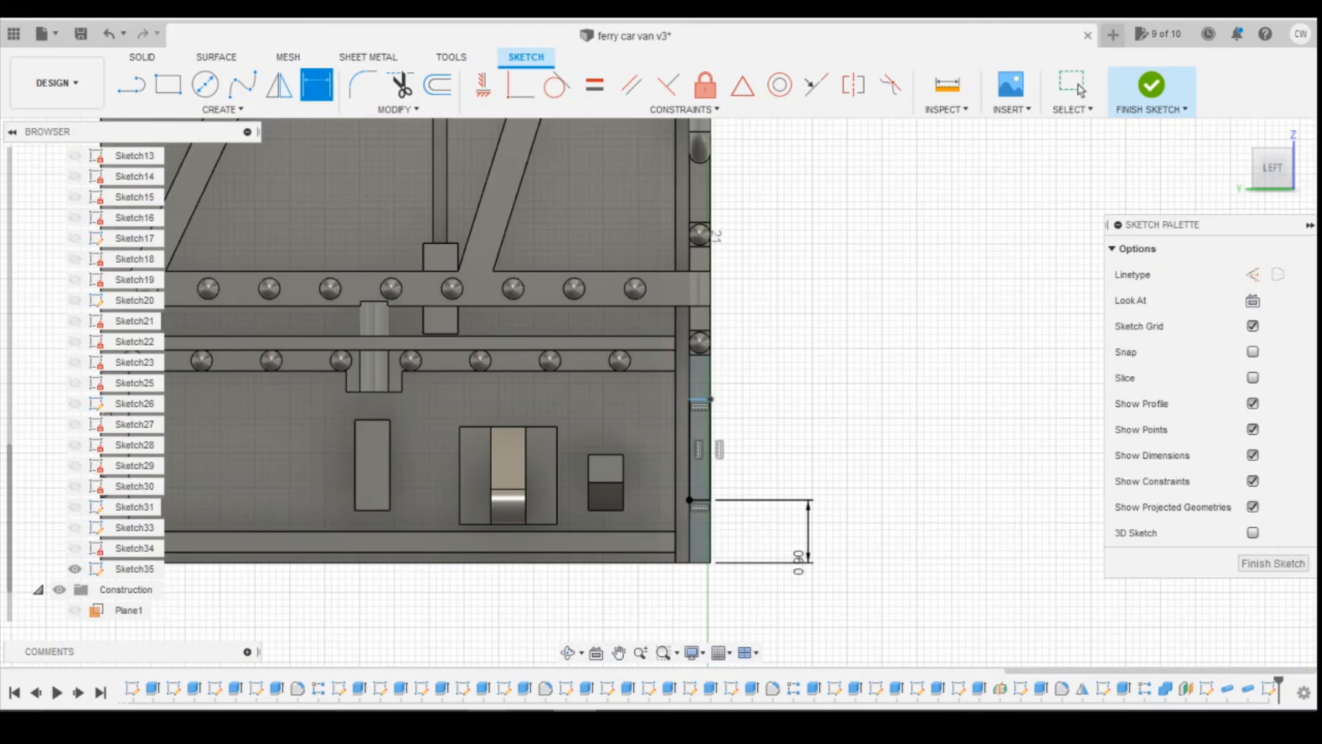
Step: Compare with the reference photo again and set the rectangle's height to 1 mm
left_click(562, 661)
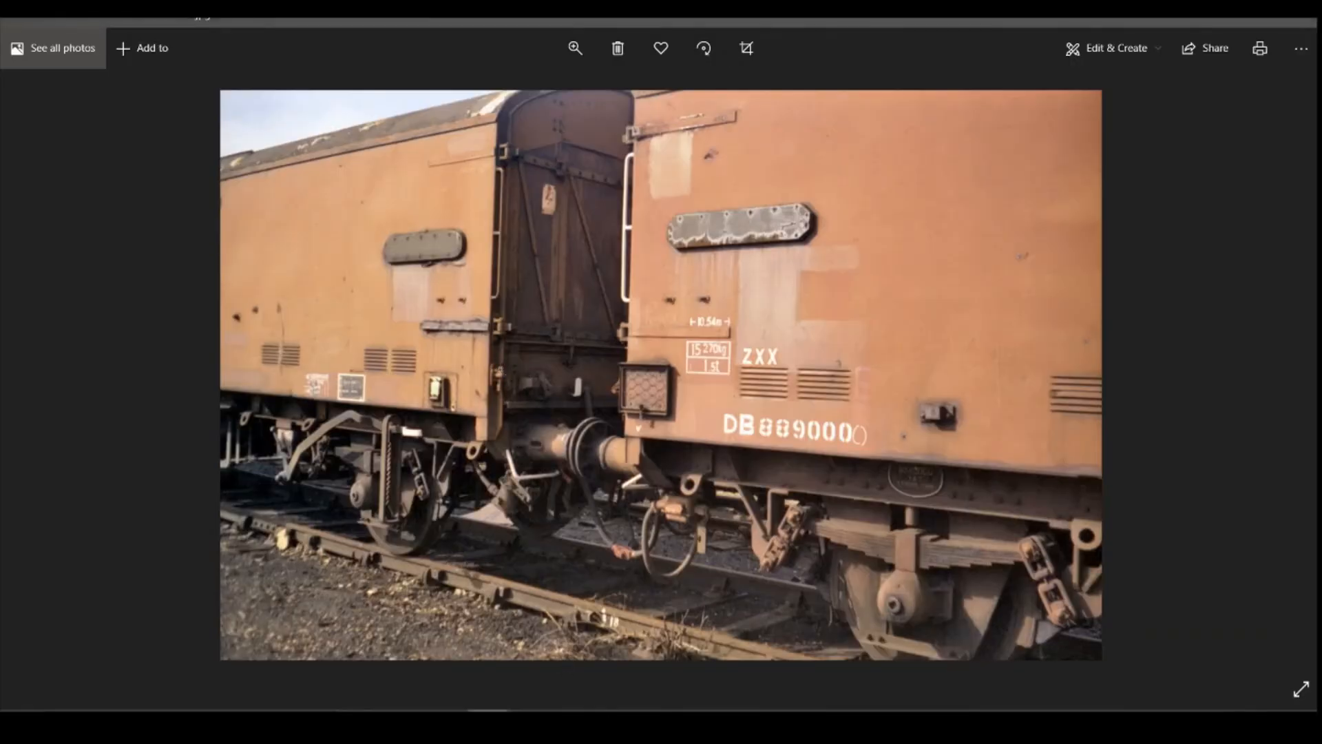
left_click(574, 720)
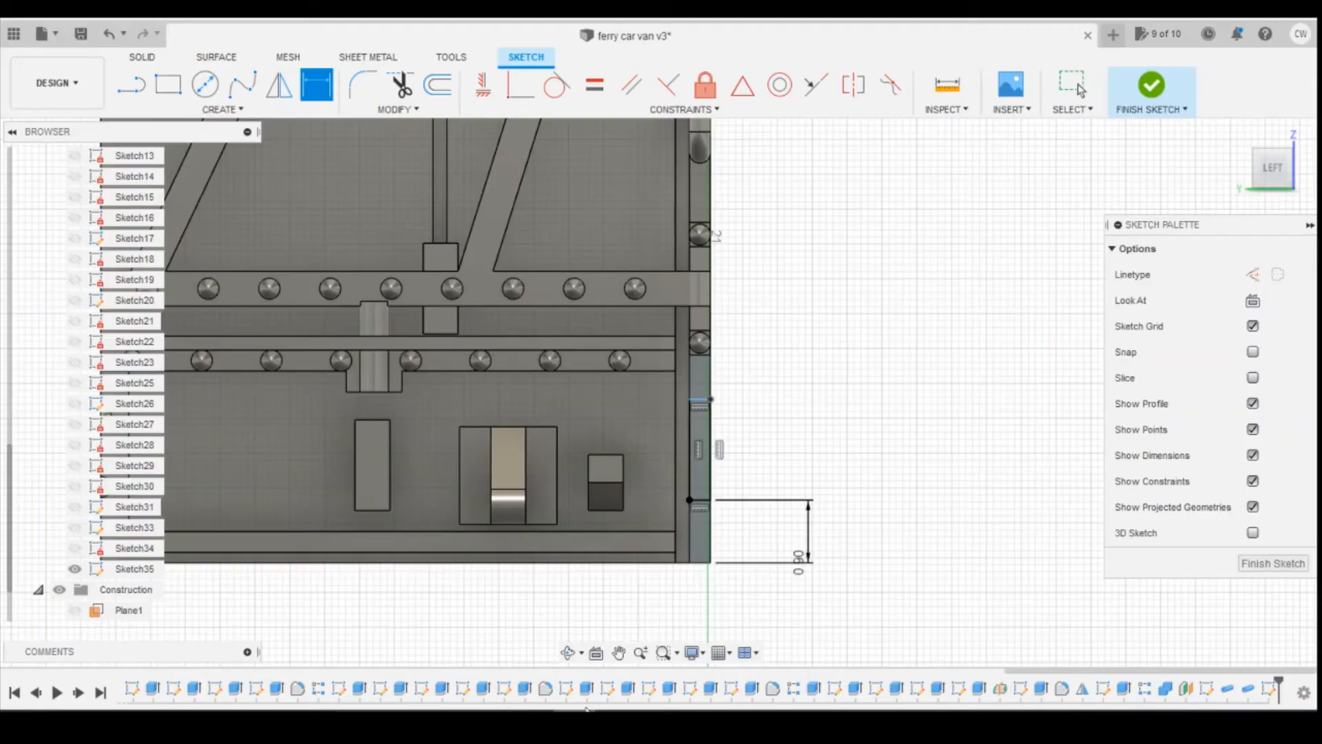
left_click(711, 429)
left_click(773, 436)
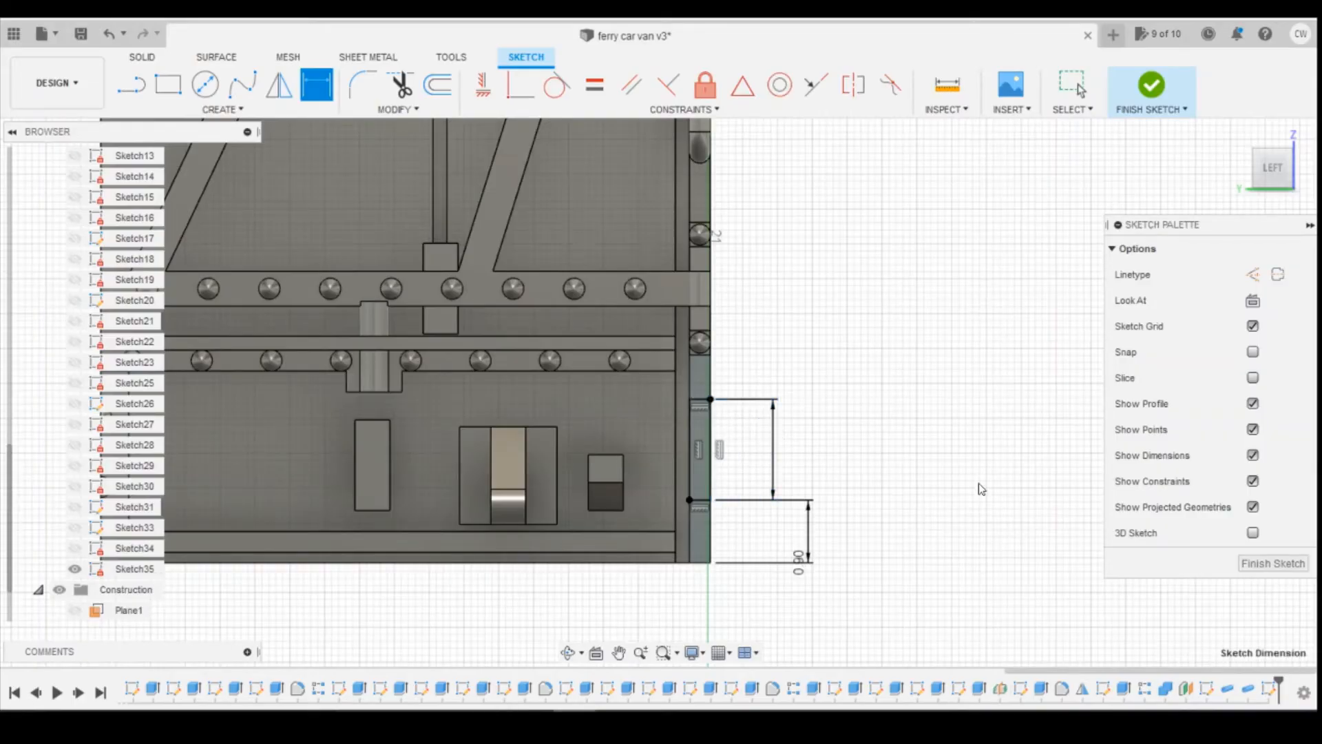
type("1")
key("Return")
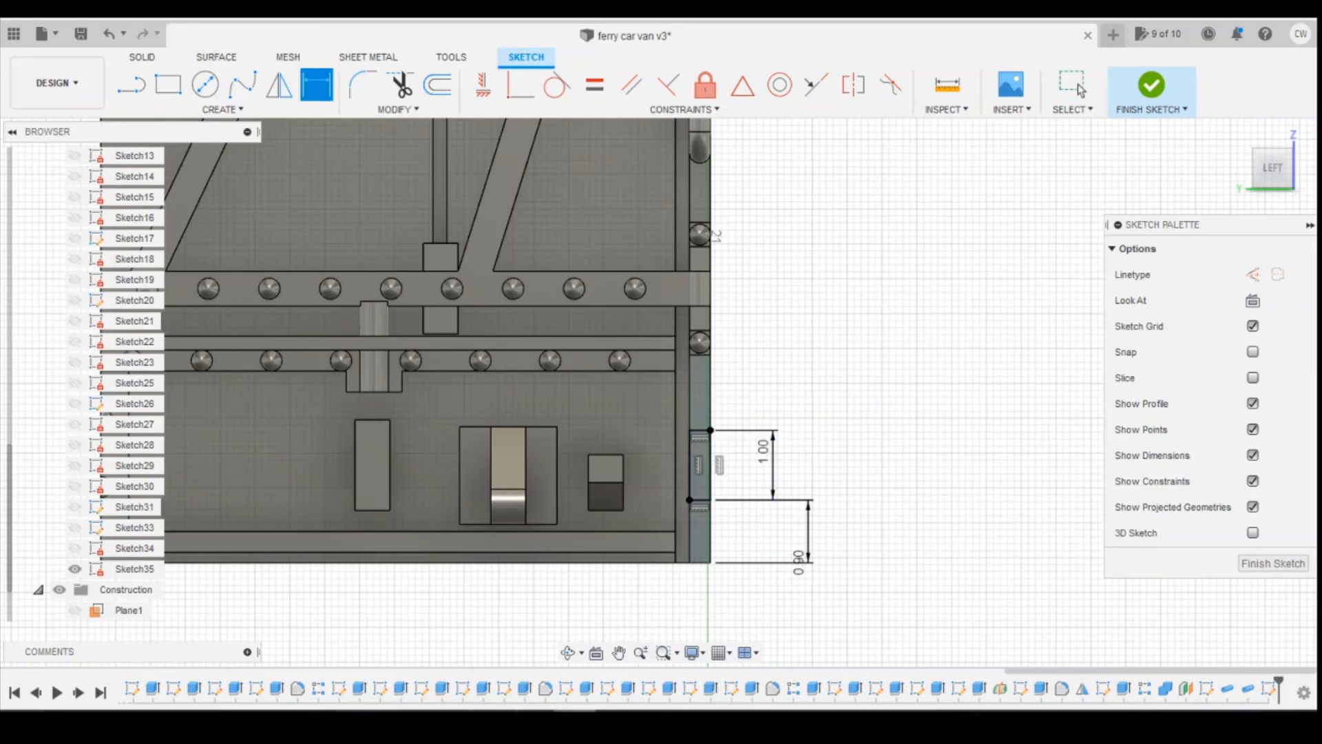
Step: Extrude the rectangle on the corner strip by 0.15 mm
mouse_move(575, 721)
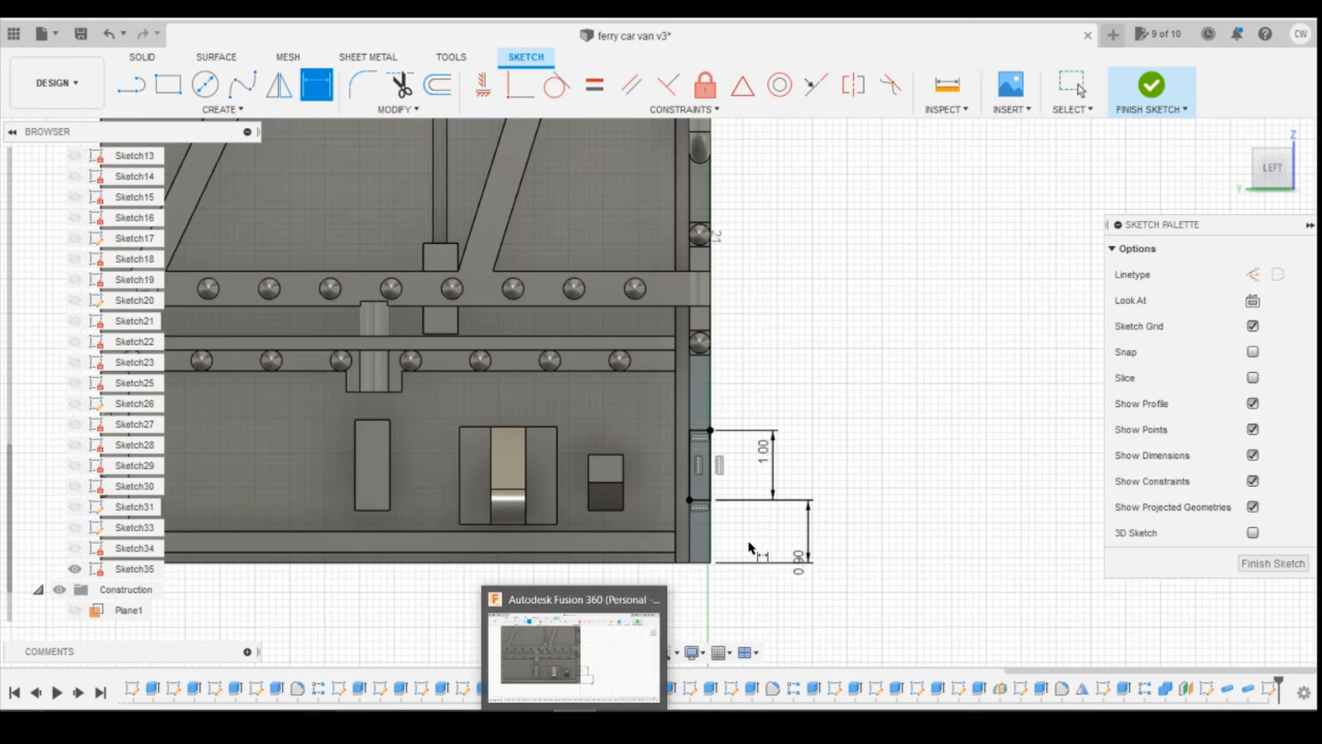
scroll(737, 520, "up", 3)
key("Escape")
left_click(675, 460)
right_click(675, 461)
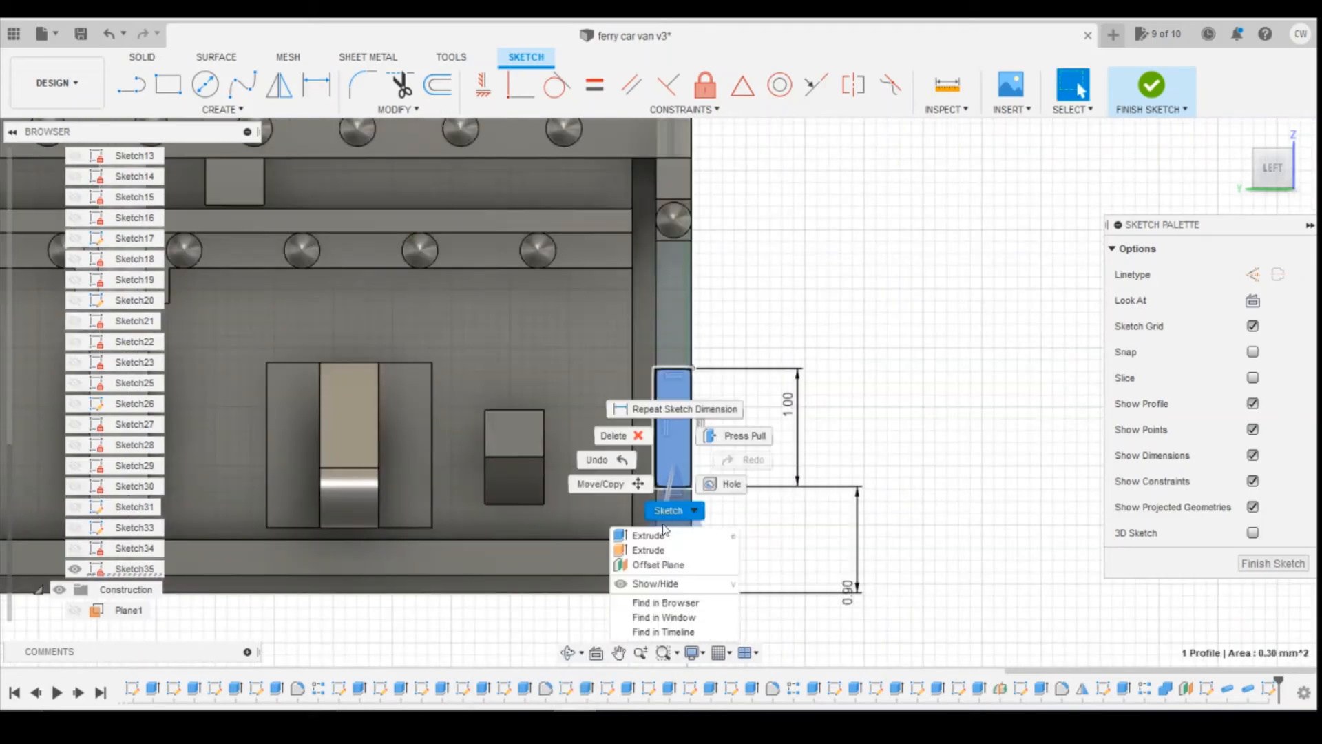
left_click(671, 511)
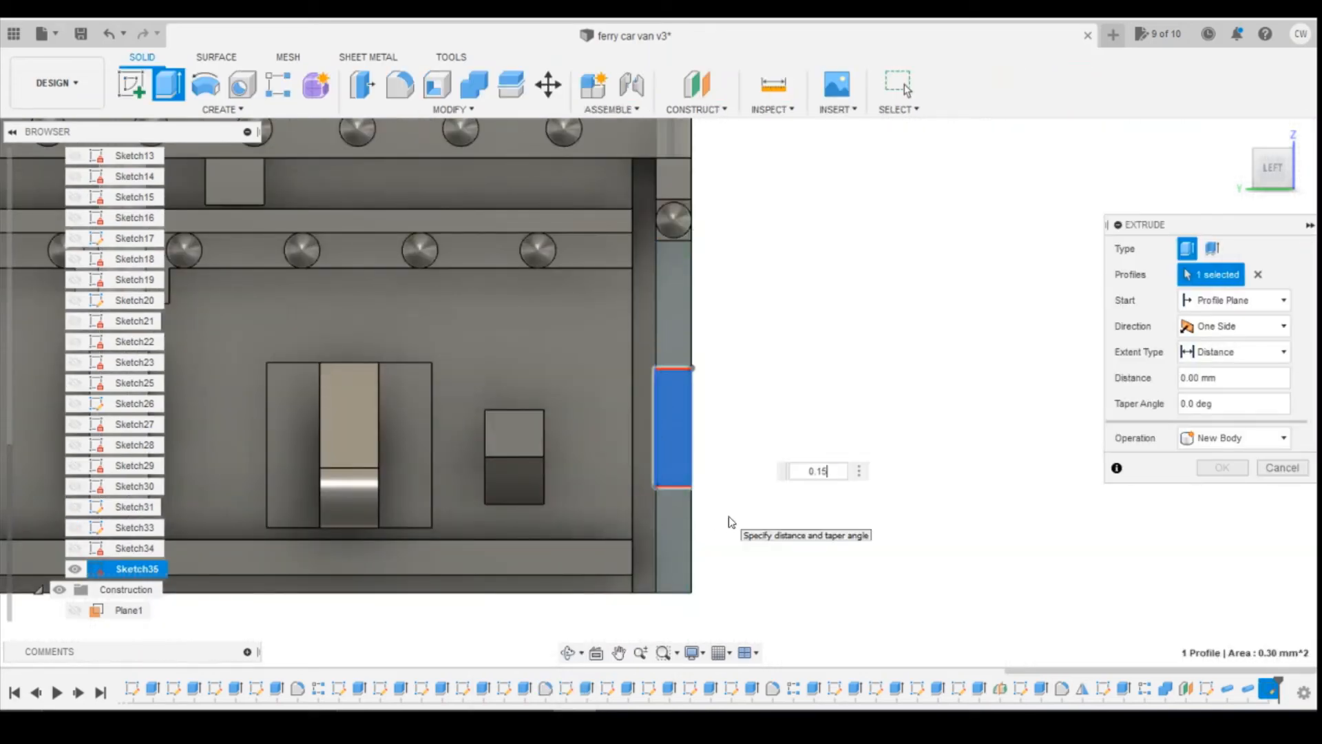
key("Return")
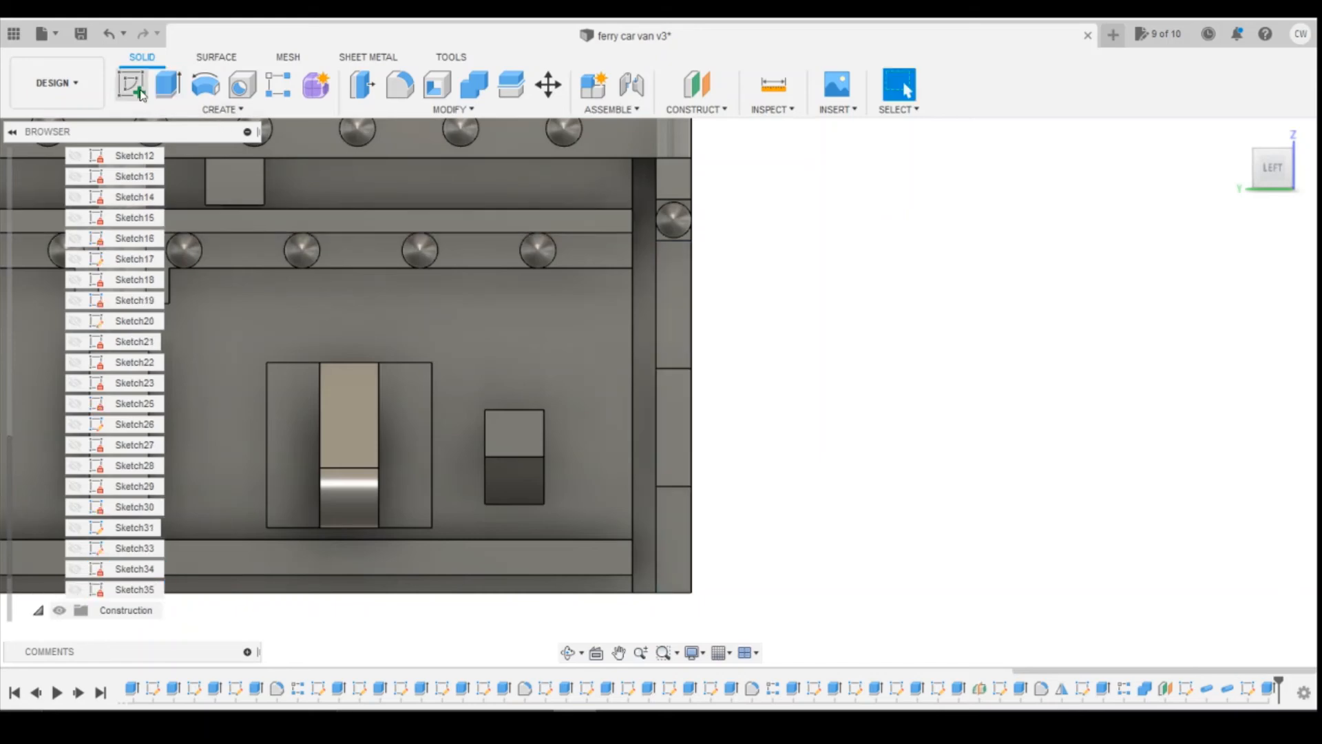
Step: Start a sketch on the extruded block's face and draw a rectangle about 0.45 mm tall across its full width
left_click(131, 85)
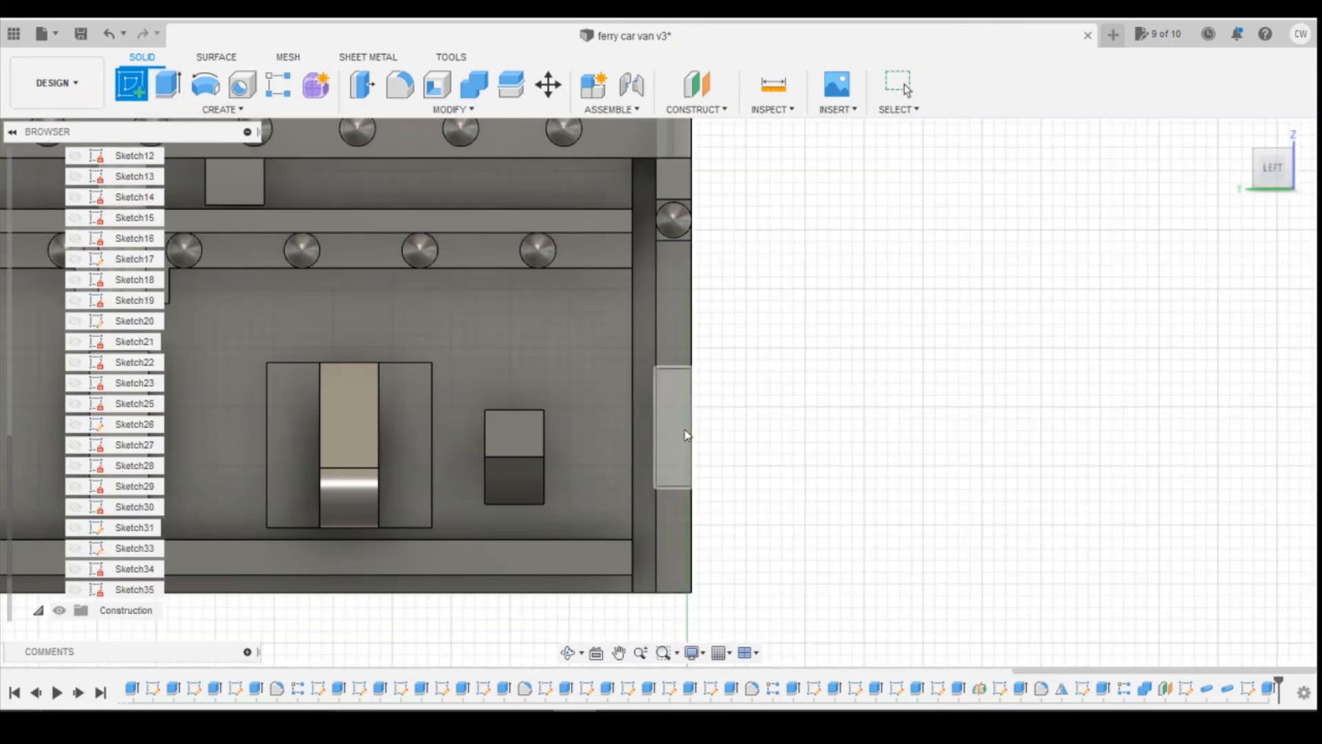
left_click(334, 178)
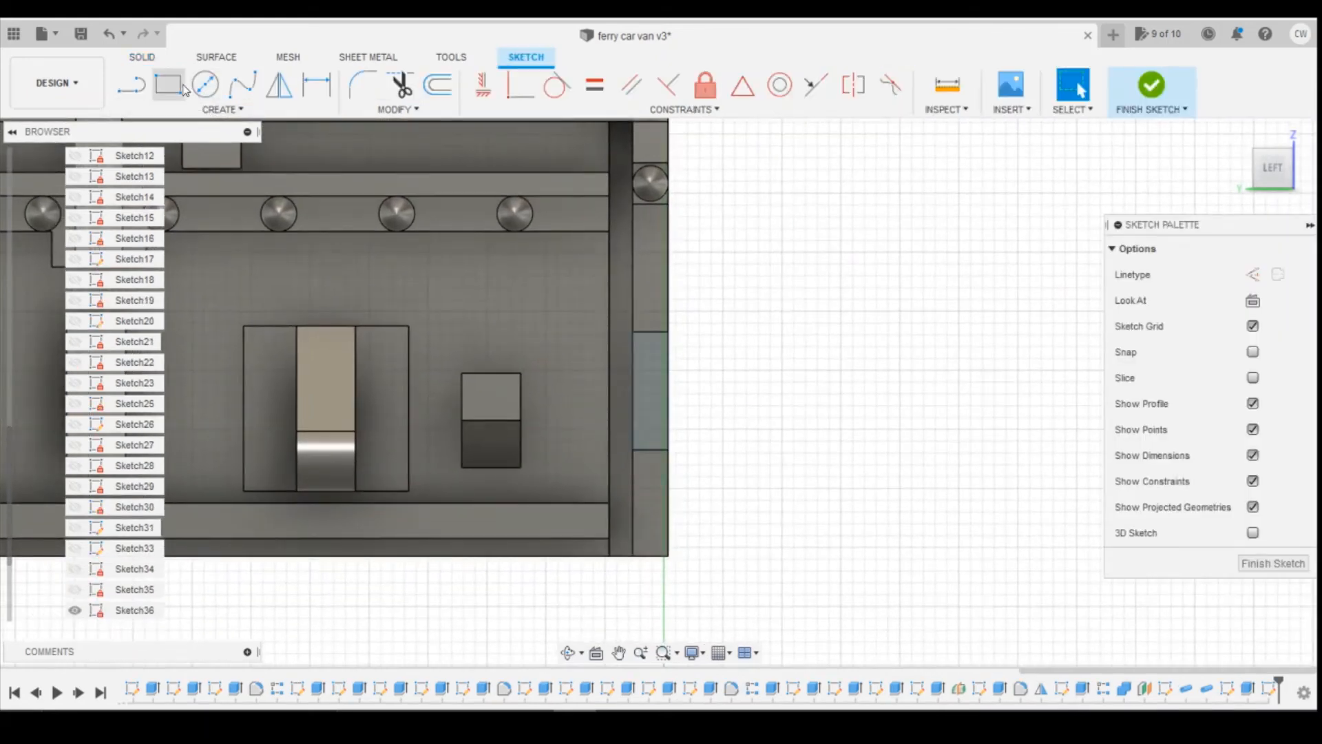
left_click(168, 84)
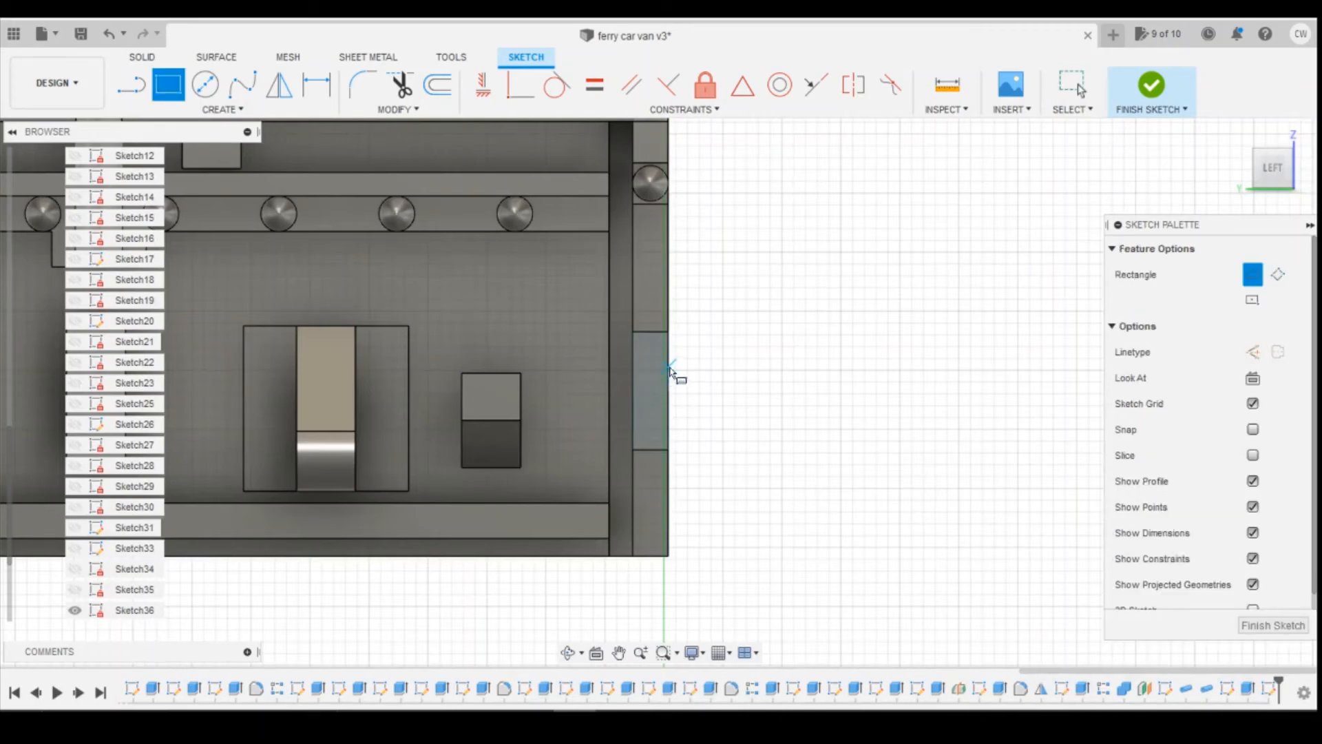
left_click(670, 368)
left_click(635, 420)
key("Escape")
Step: Centre the new rectangle vertically on the block's side edge with a midpoint constraint
left_click(743, 85)
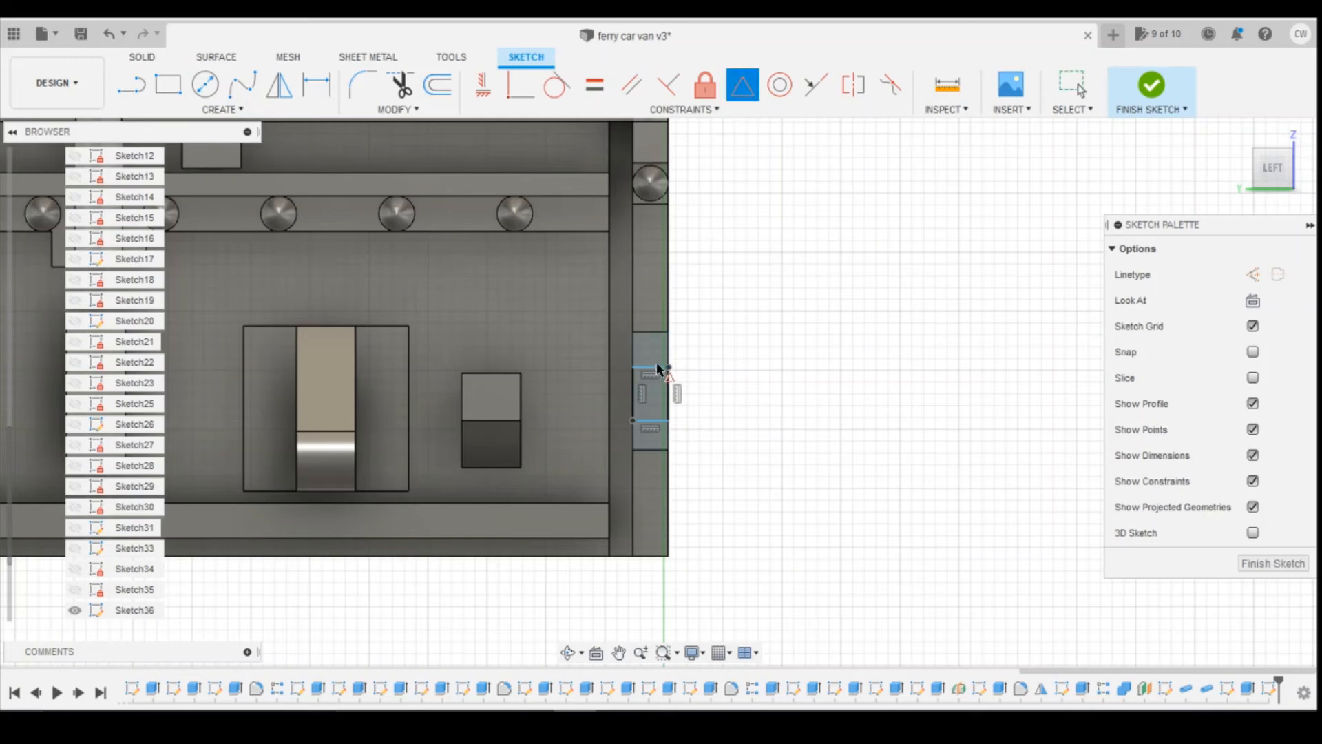
left_click(667, 389)
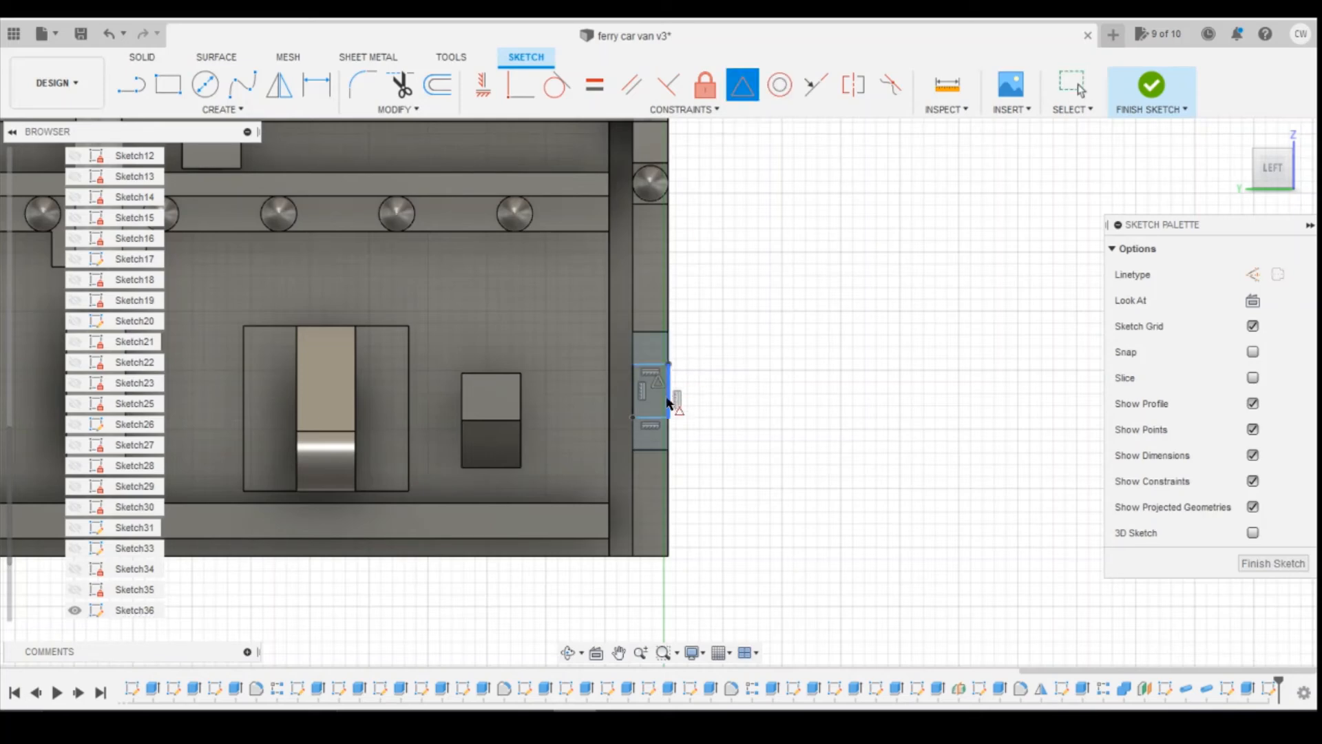
left_click(668, 391)
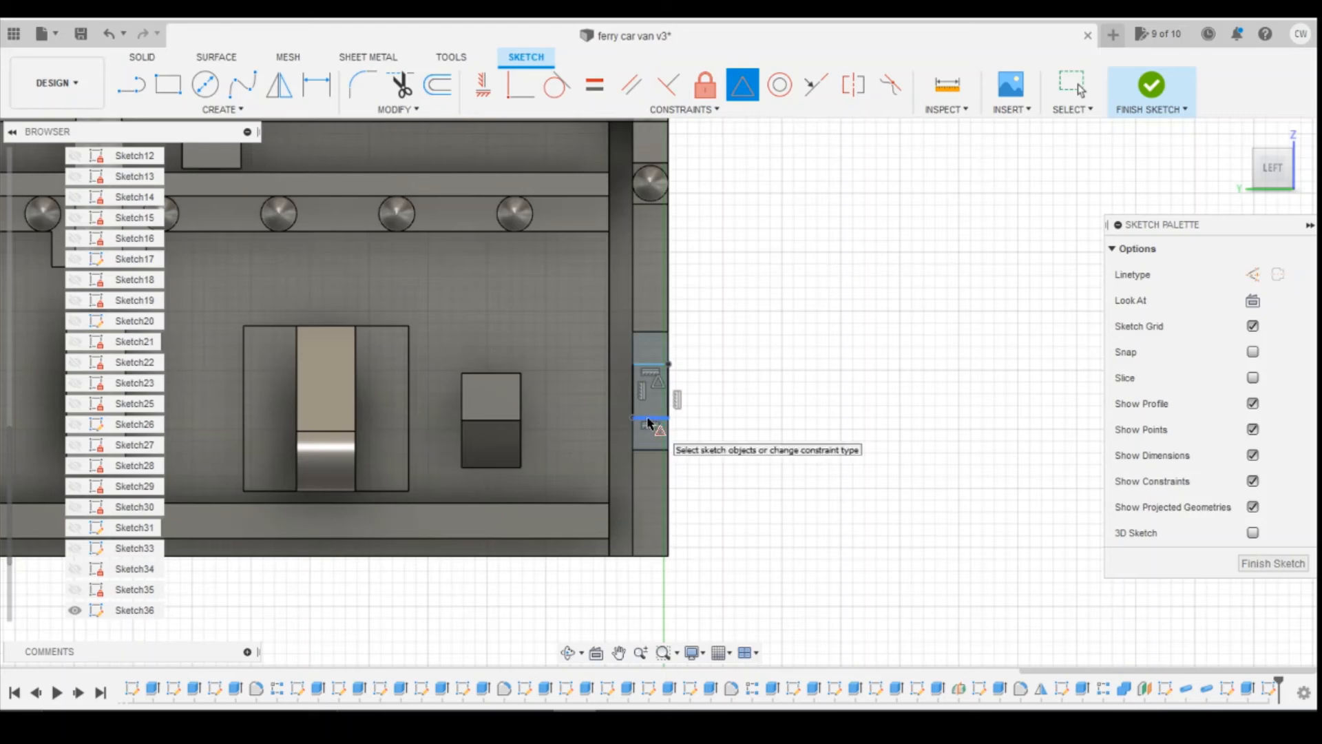
Step: Dimension the centred rectangle's height at 0.5 mm
key("d")
left_click(670, 397)
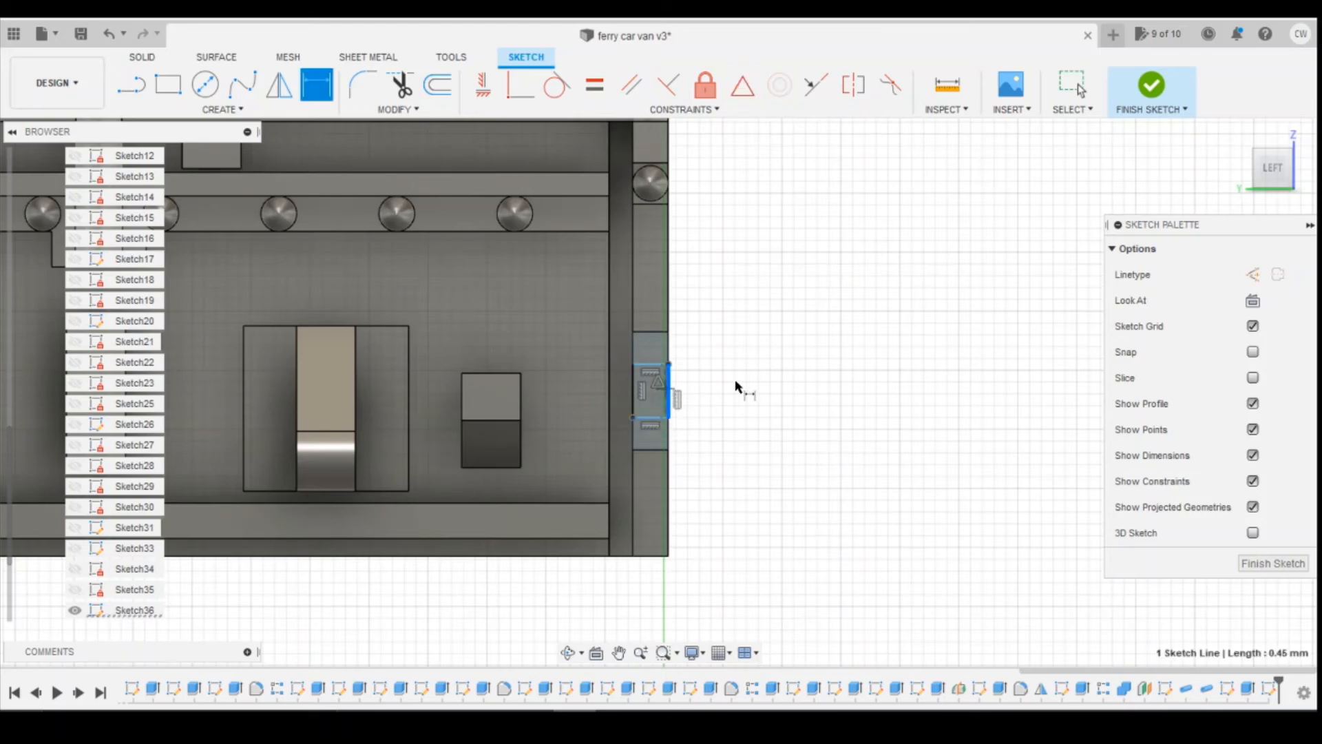
left_click(750, 394)
type("0")
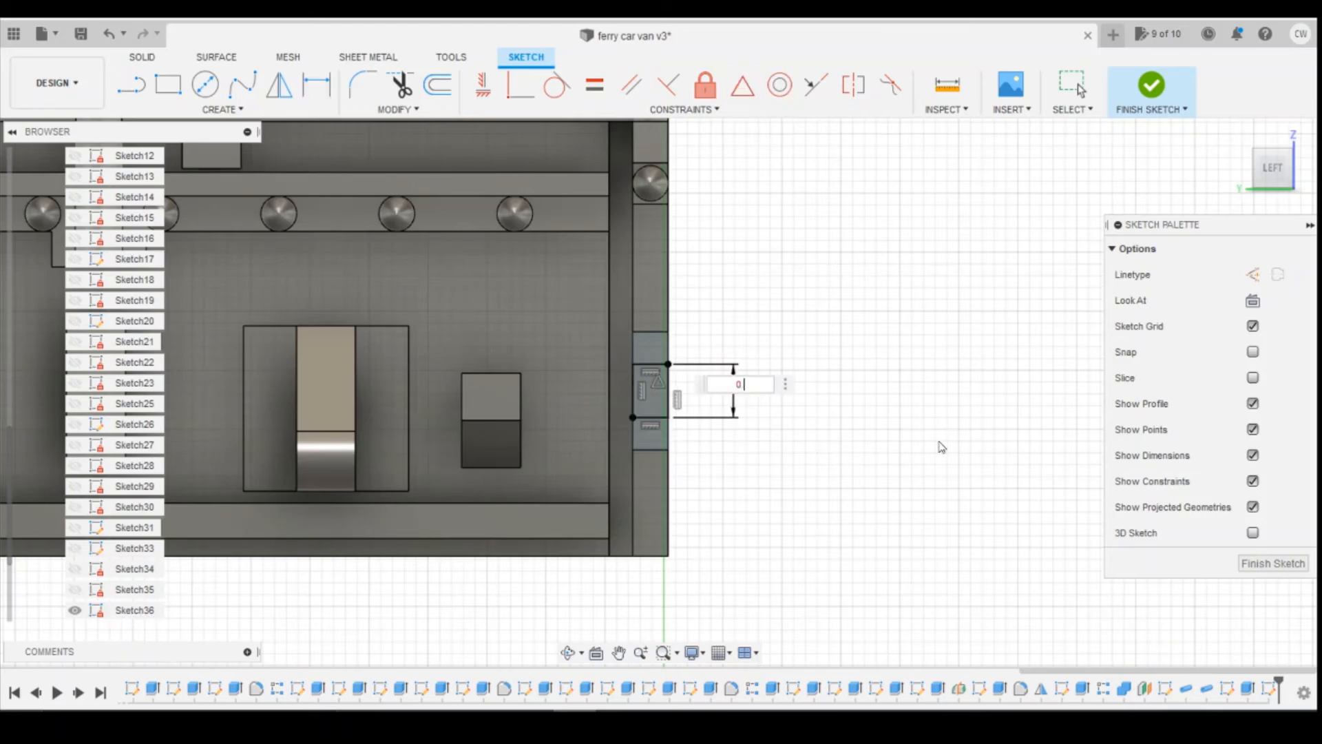
type(".5")
key("Return")
key("Escape")
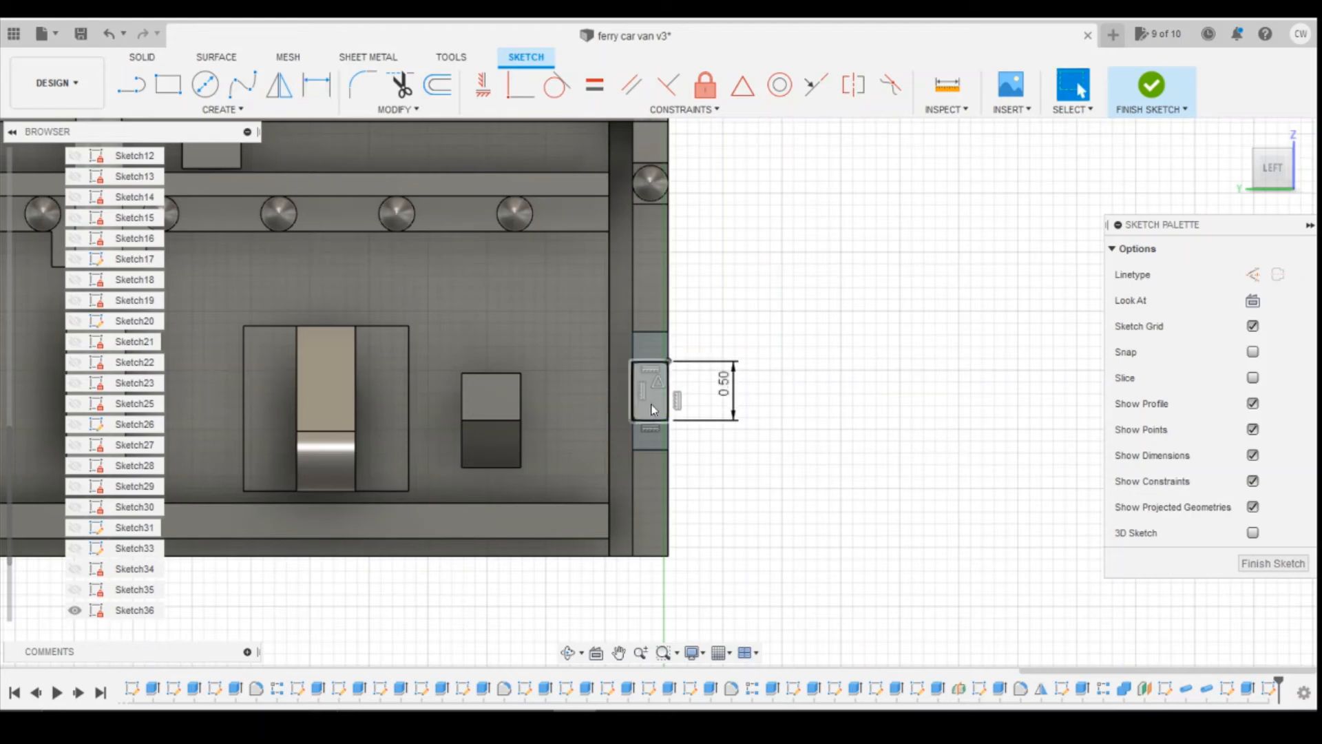
Step: Change the centred rectangle's height dimension to 0.3 mm
right_click(655, 410)
left_click(816, 418)
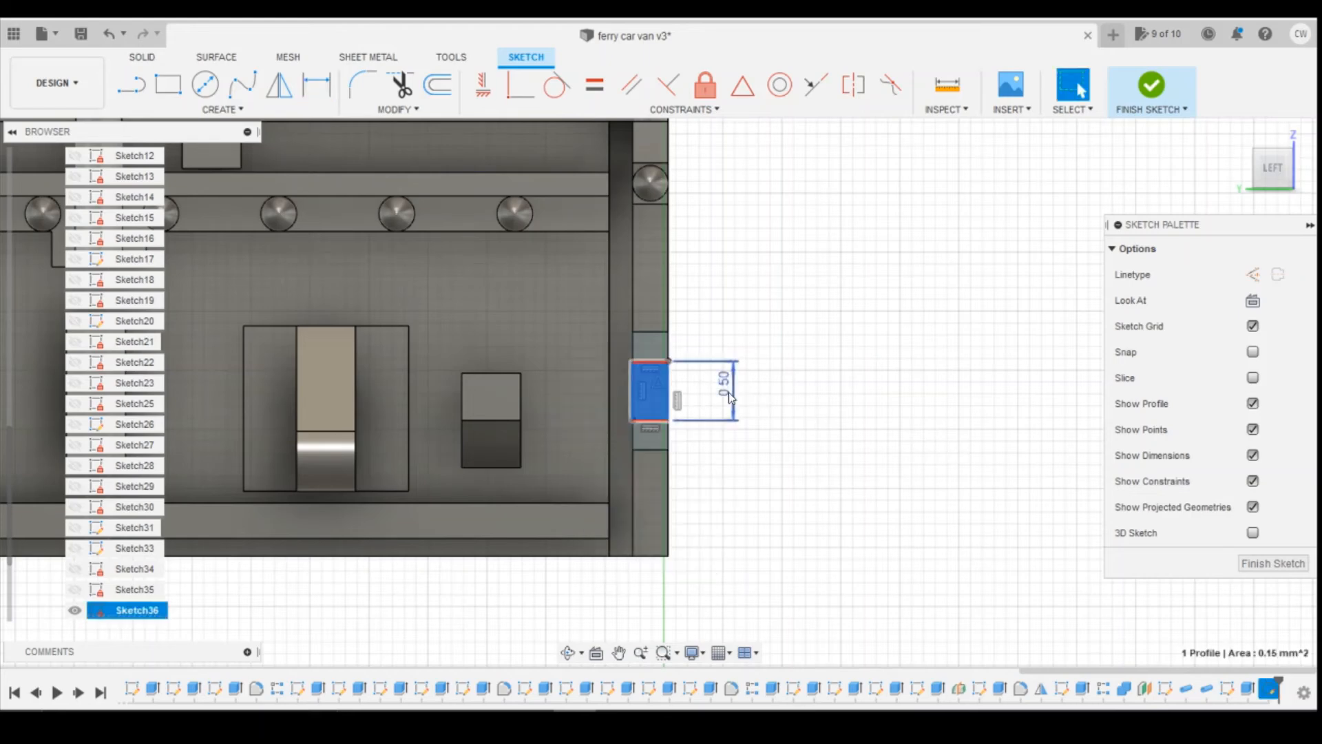
double_click(727, 390)
type("0.3")
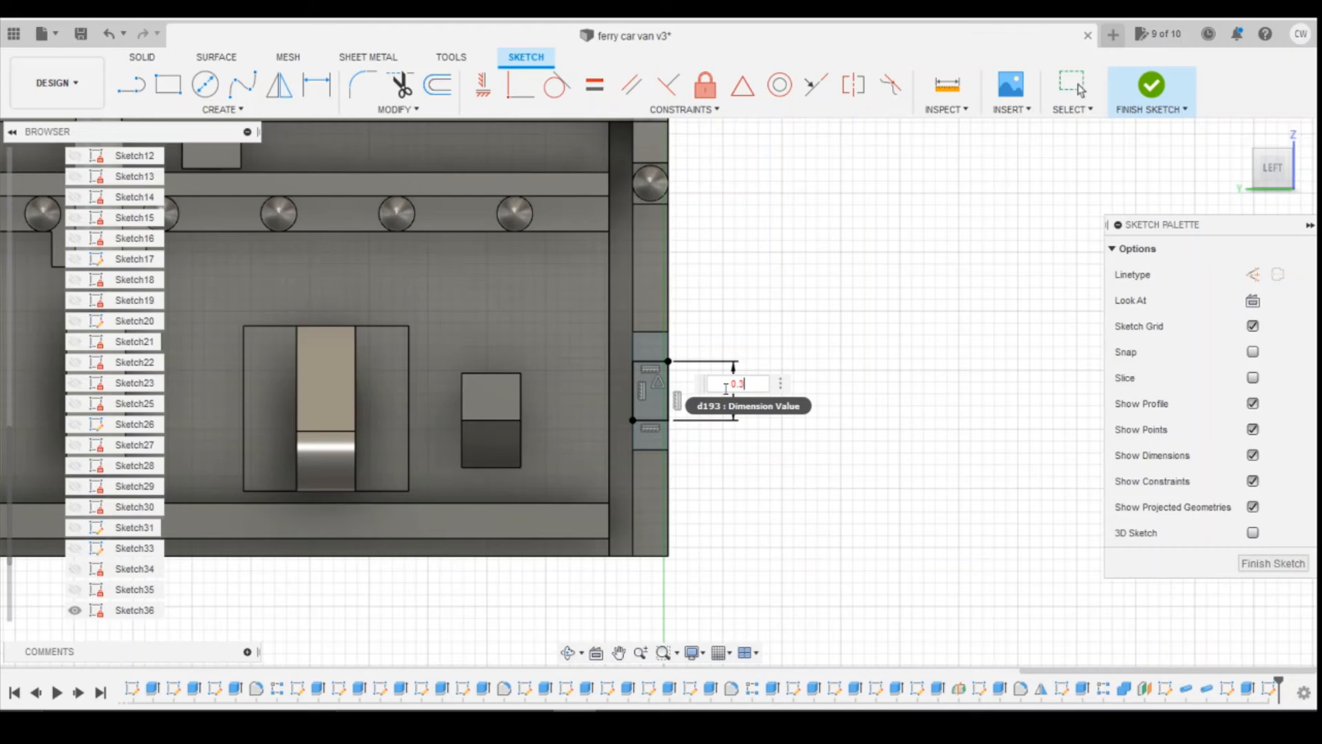
key("Return")
key("Escape")
Step: Extrude the centred 0.3 mm rectangle on the corner strip block by 0.4 mm
scroll(645, 411, "up", 3)
left_click(642, 386)
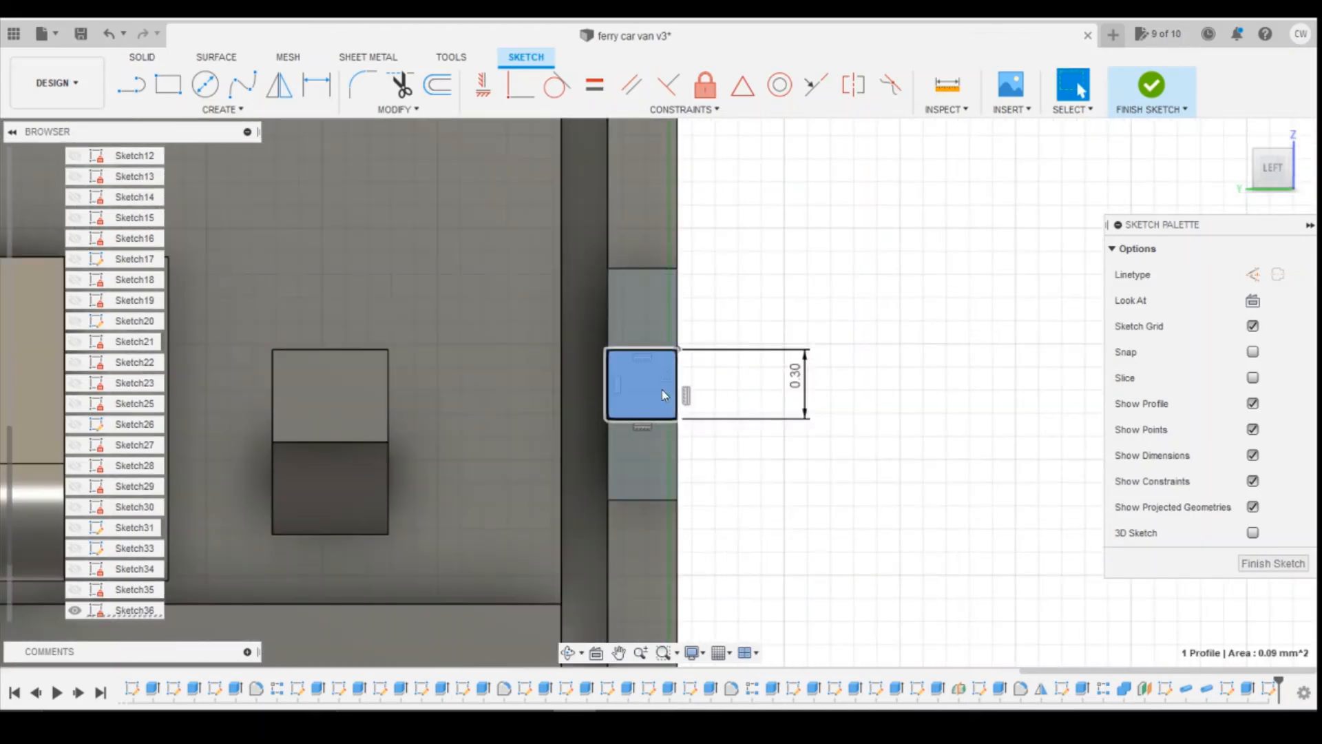
right_click(644, 389)
left_click(638, 475)
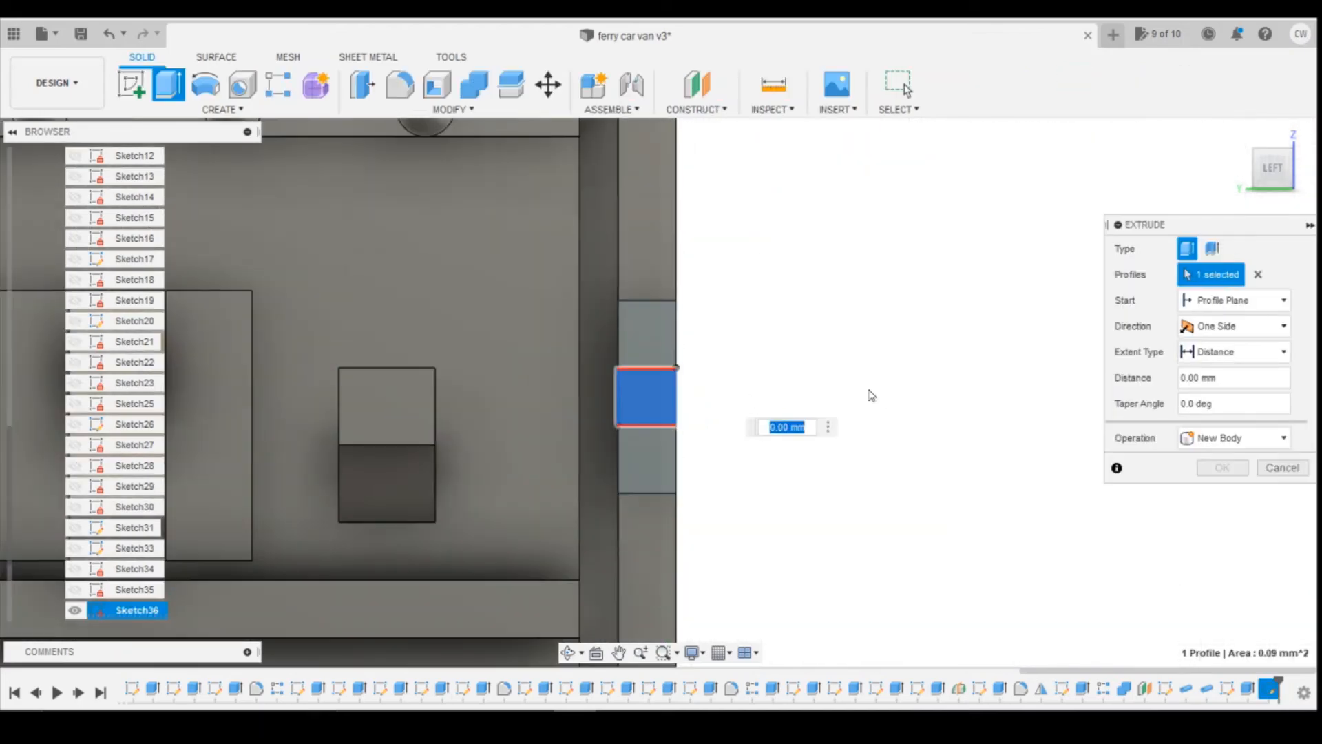
type("0")
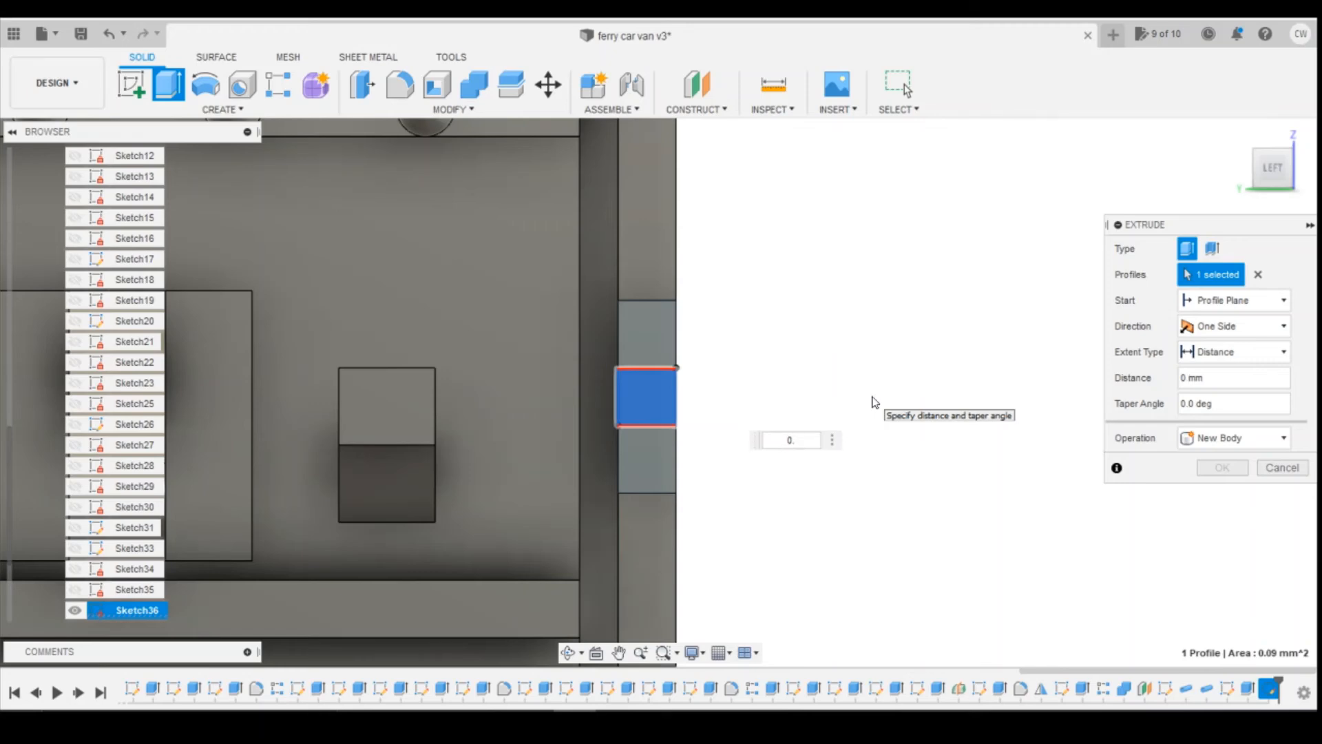
type(".4")
key("Return")
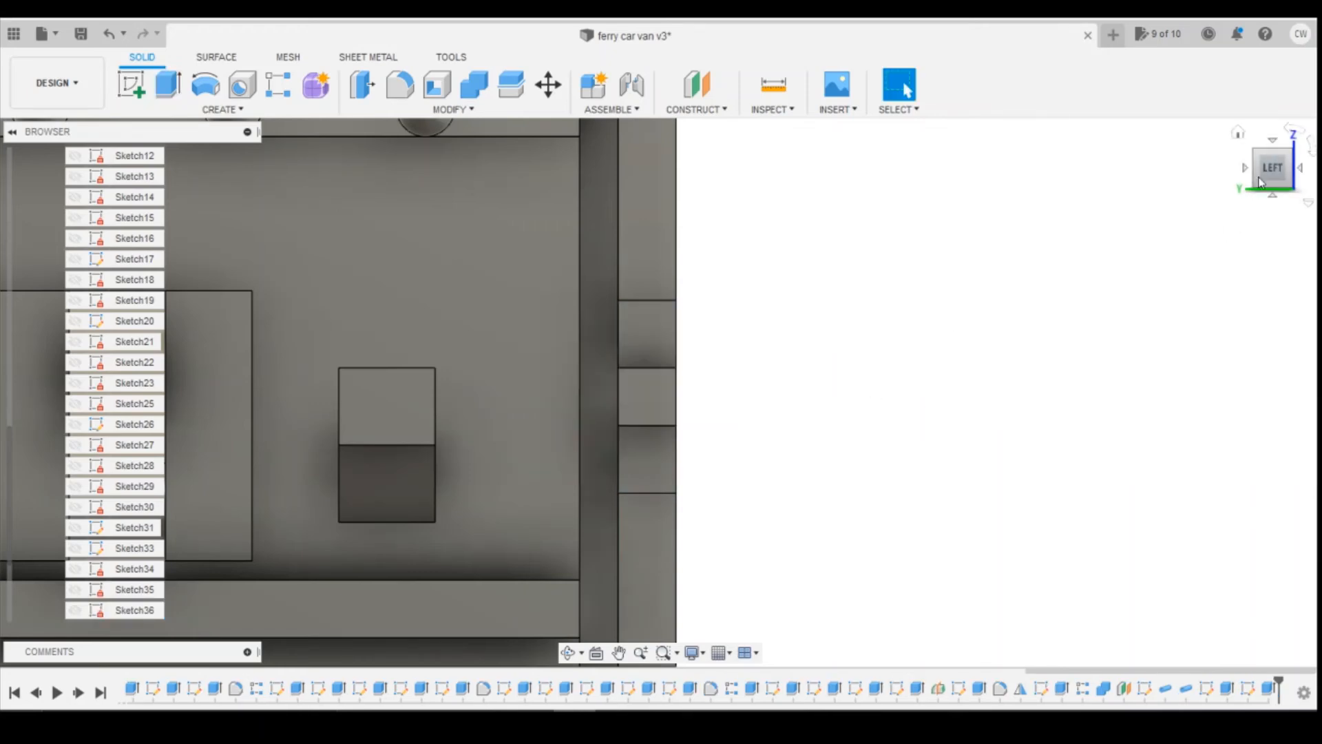
Step: Start a sketch on the top face of the protruding block and draw a 0.3 mm diameter circle on it
left_click(1222, 177)
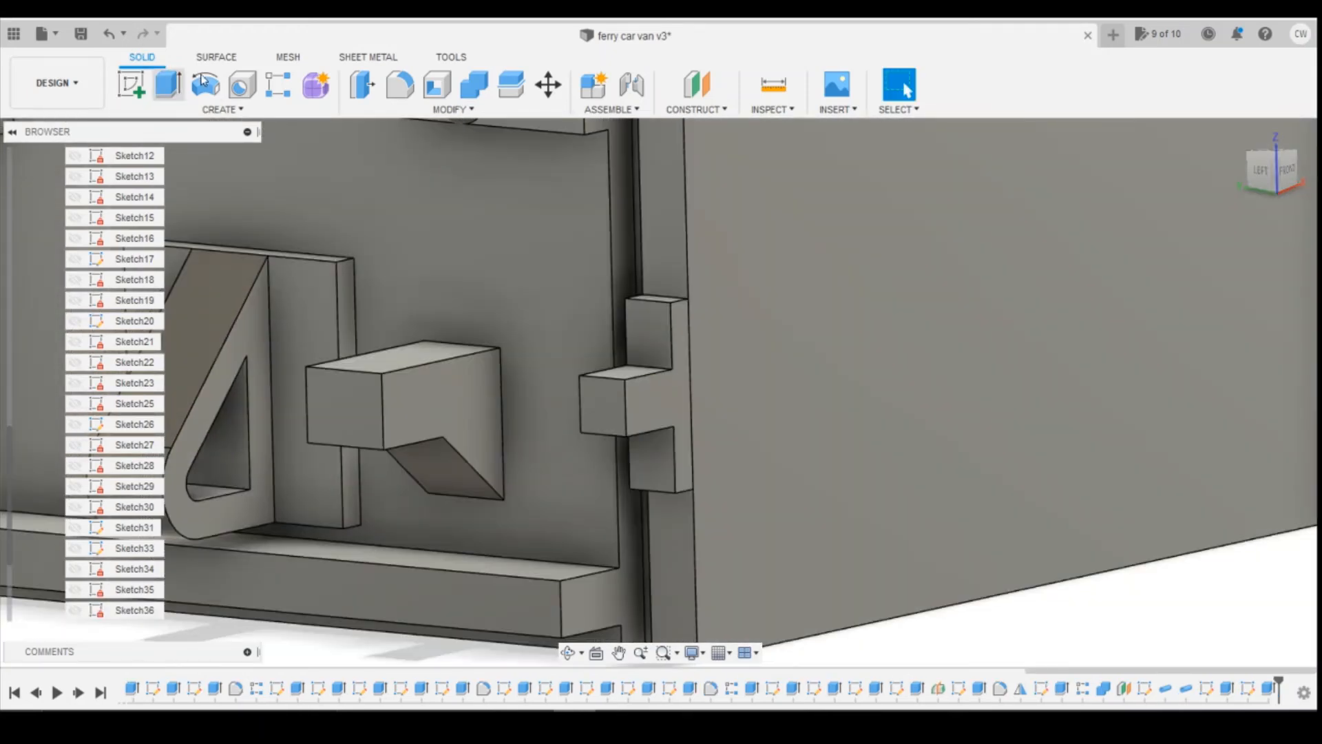
left_click(133, 86)
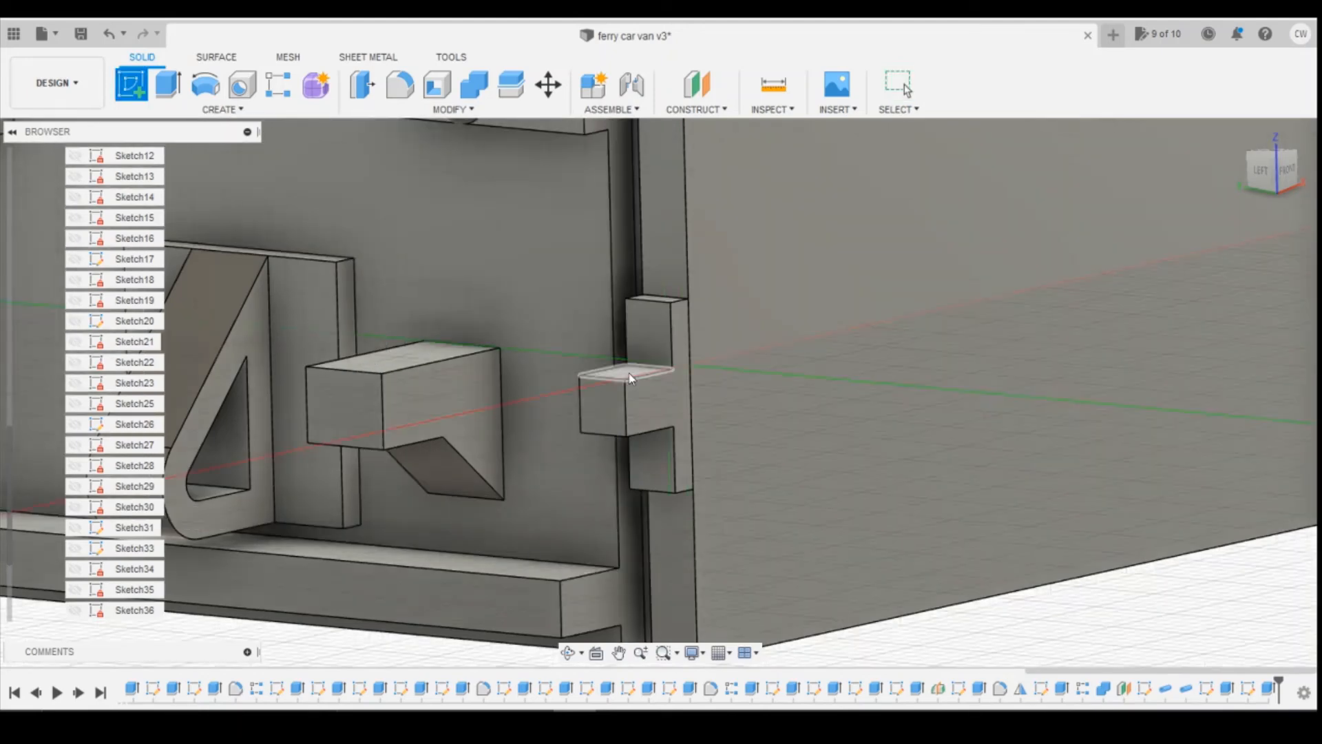
left_click(630, 376)
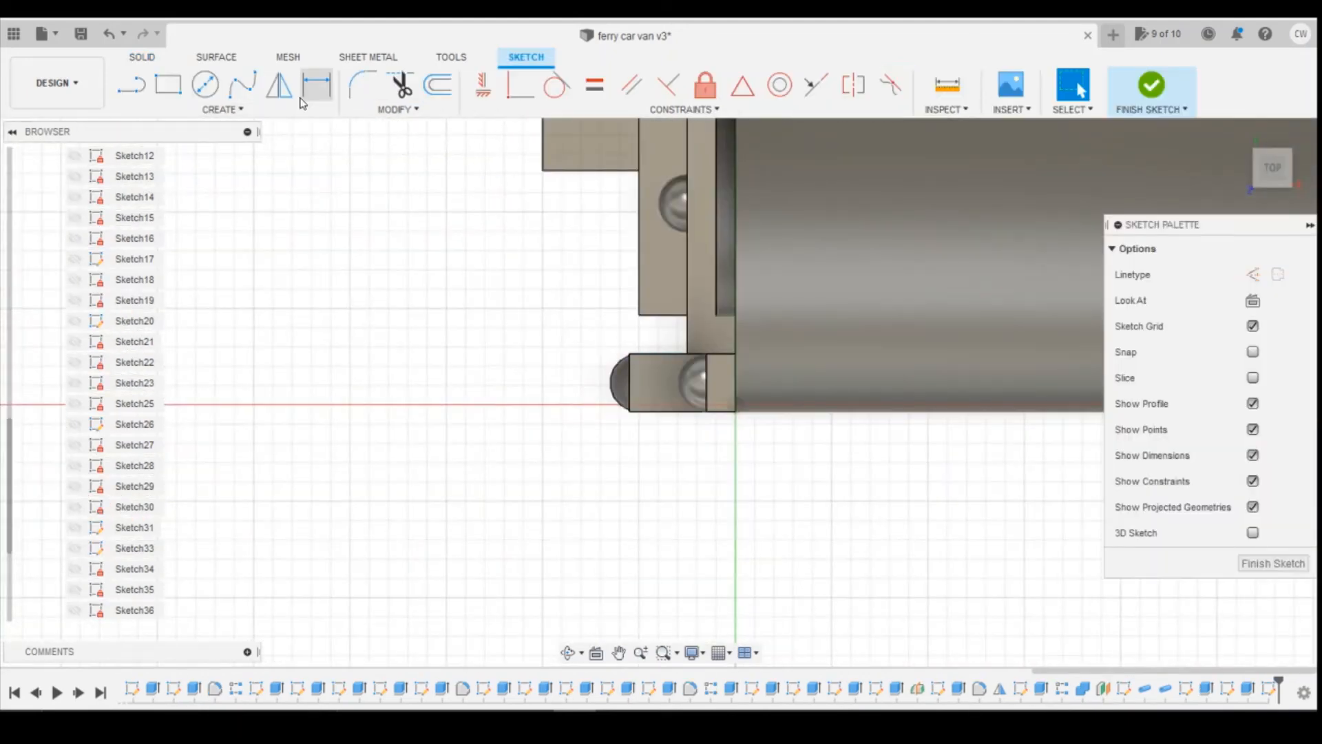
left_click(198, 81)
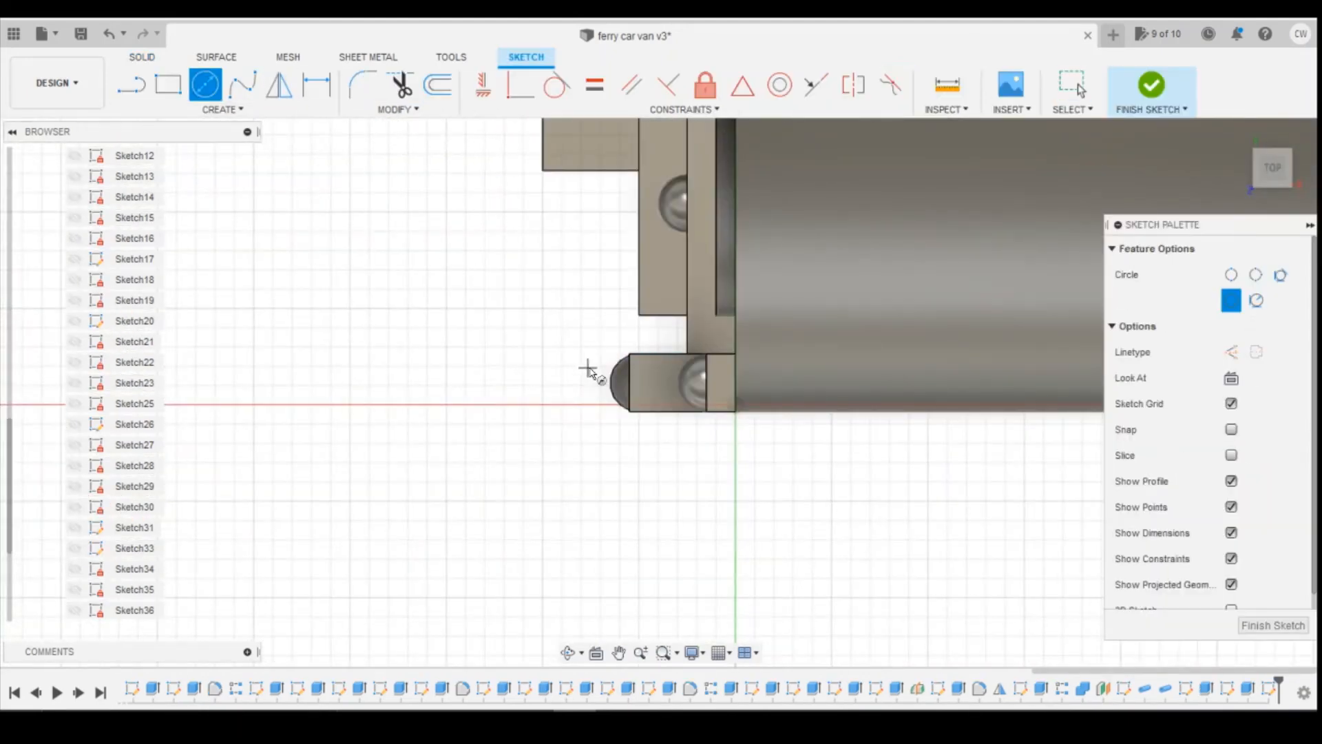
left_click(668, 383)
type("0")
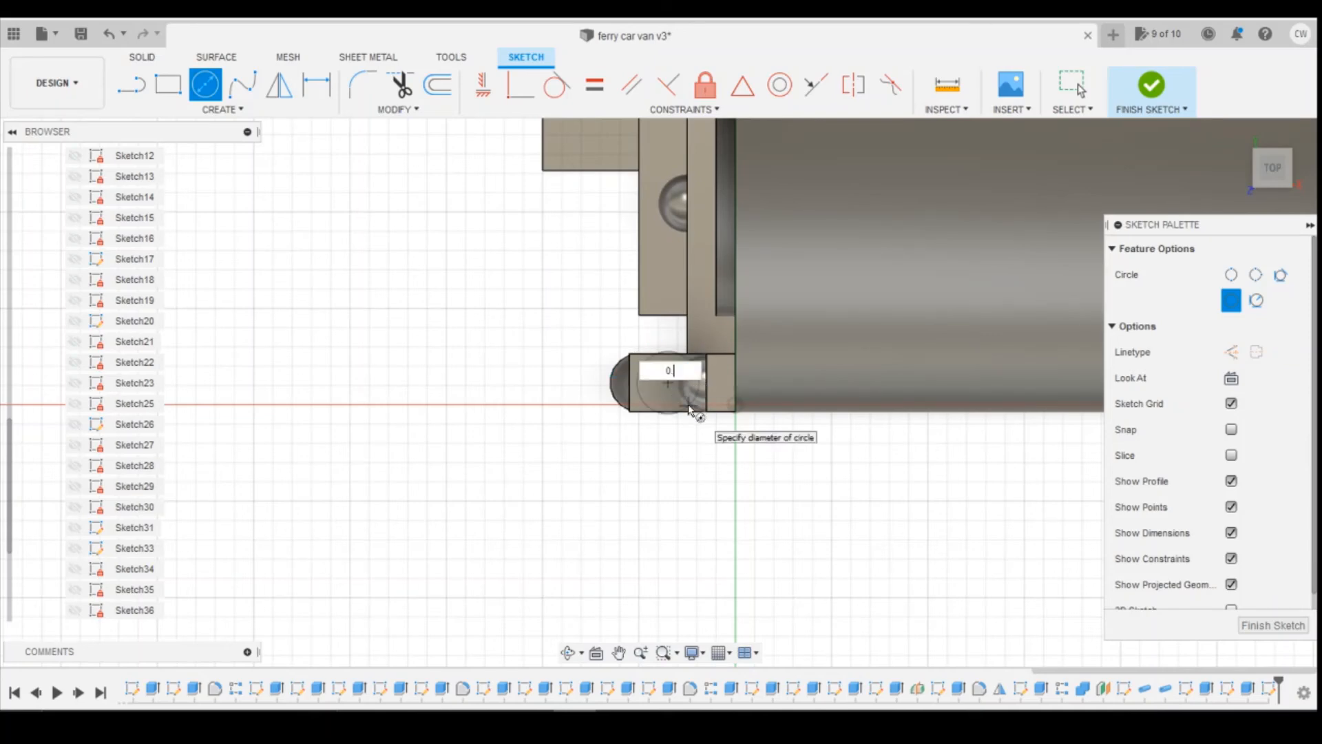
type(".3")
key("Return")
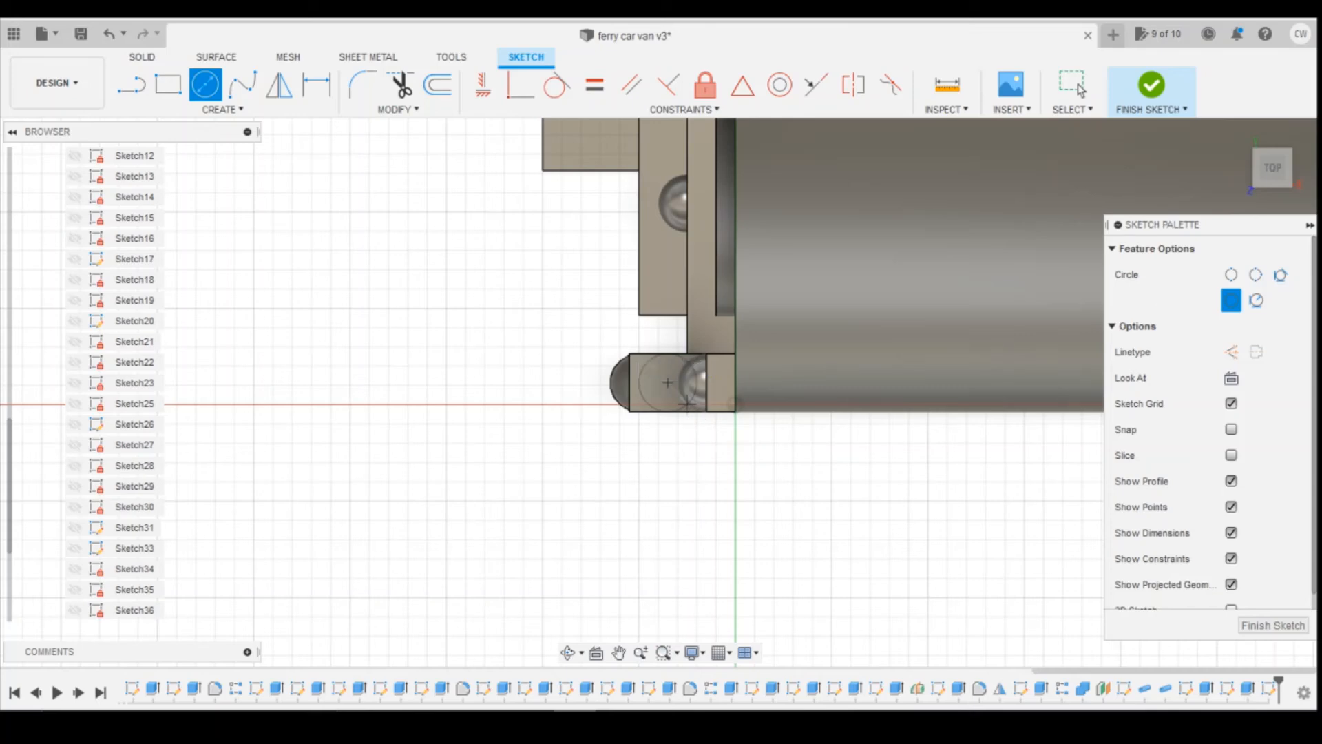
key("Escape")
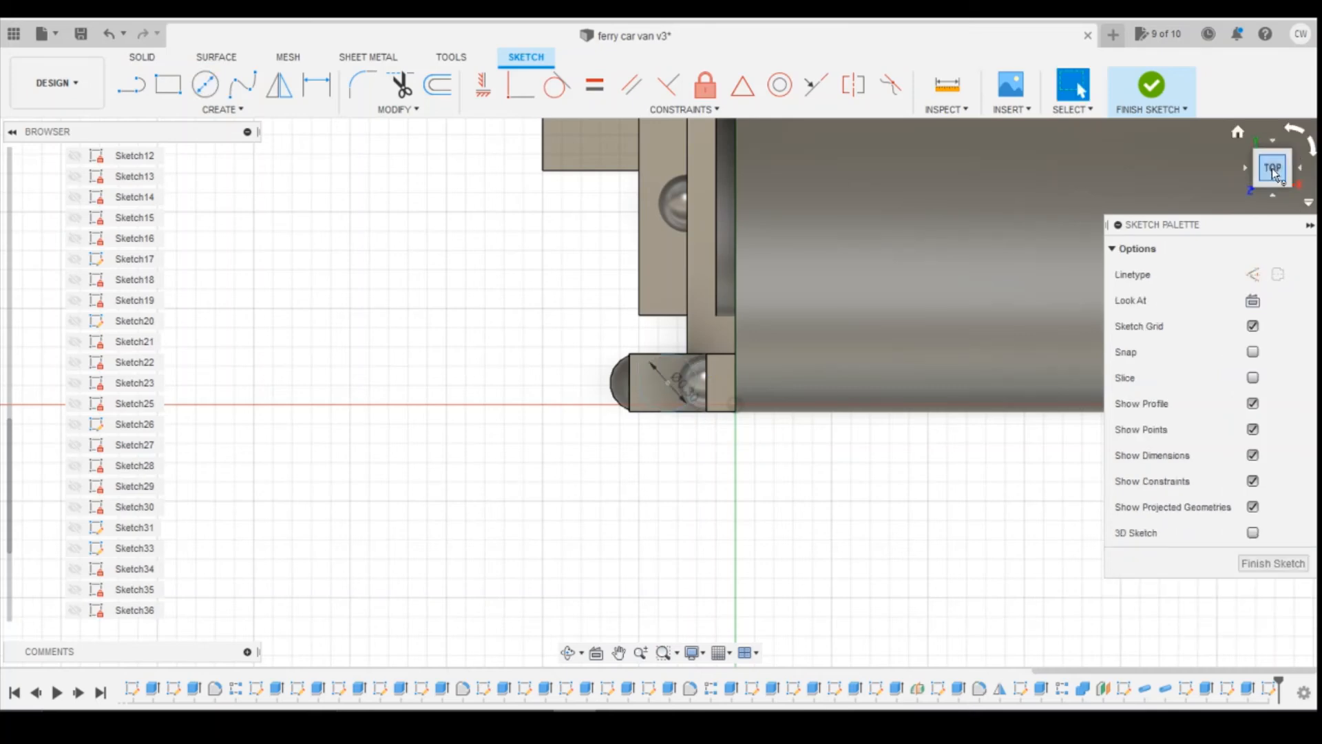
mouse_move(1279, 177)
left_mouse_down()
mouse_move(1311, 129)
mouse_move(1293, 138)
left_mouse_up()
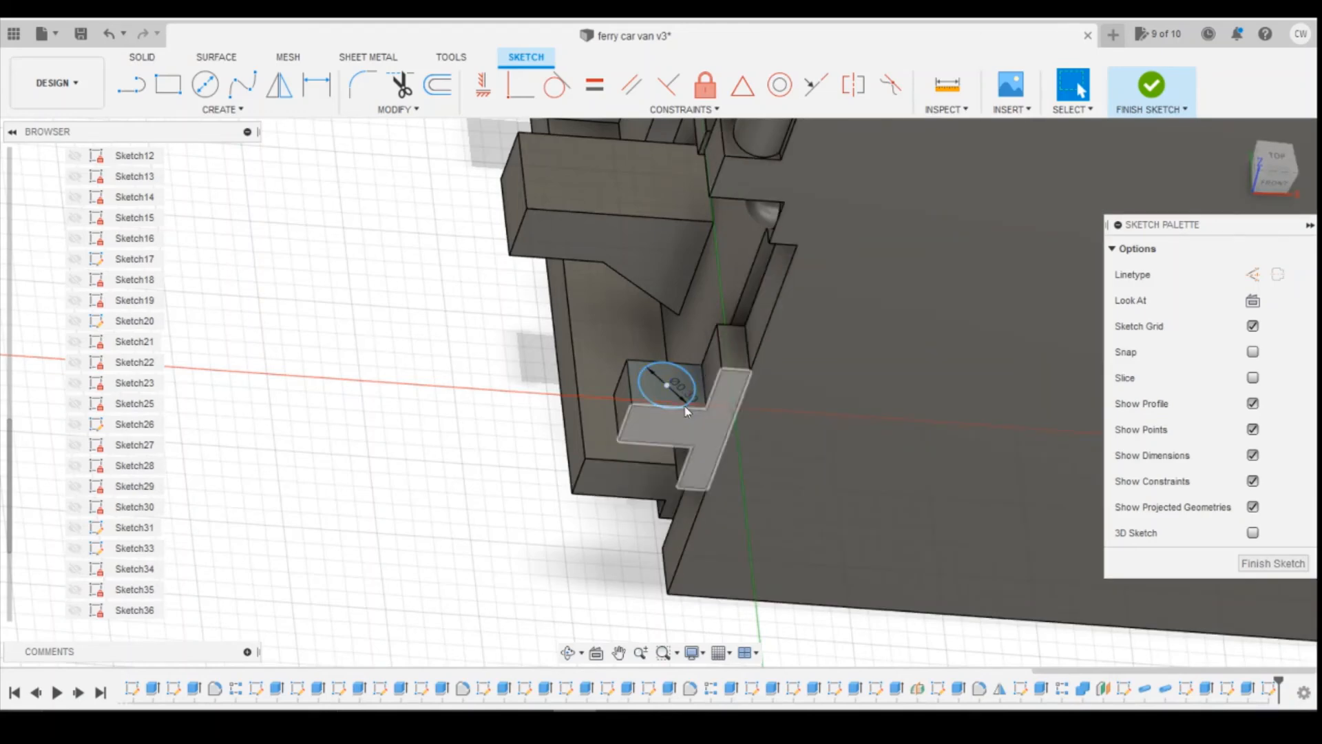
right_click(667, 372)
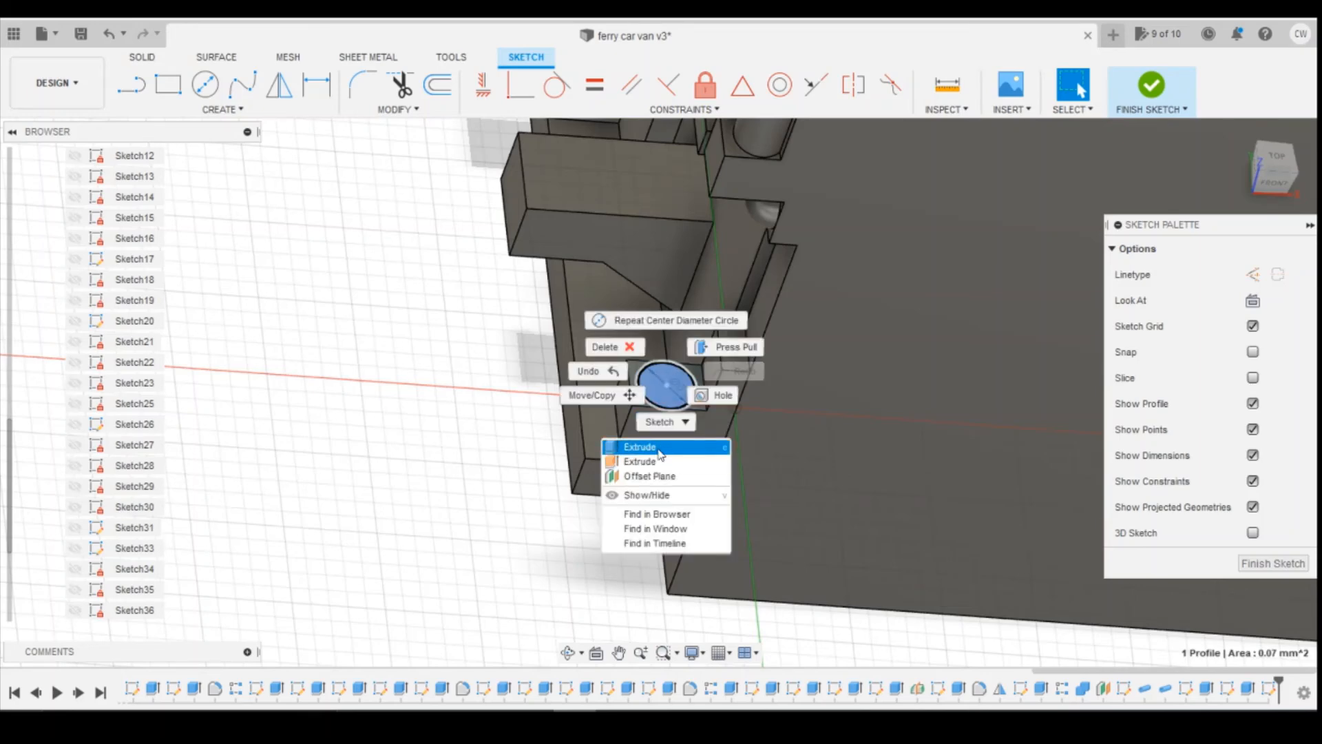
left_click(1276, 692)
right_click(1276, 692)
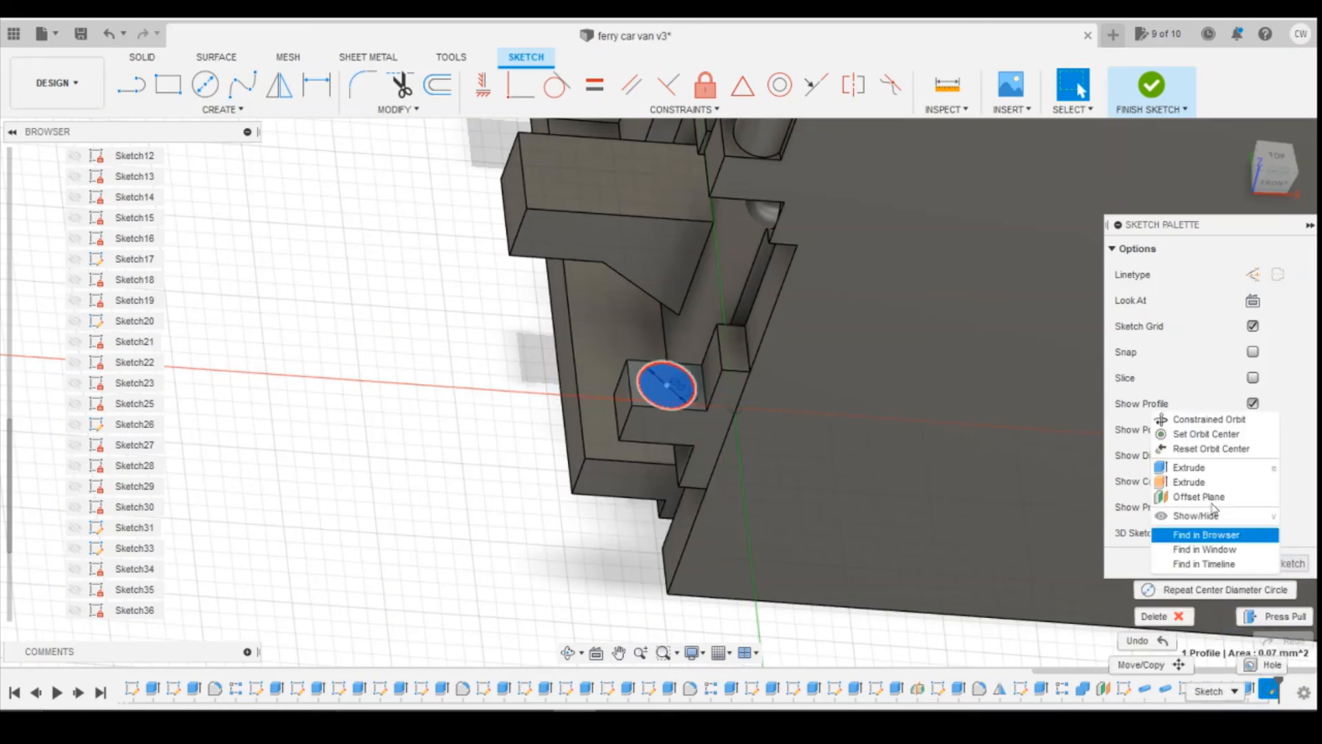
left_click(666, 393)
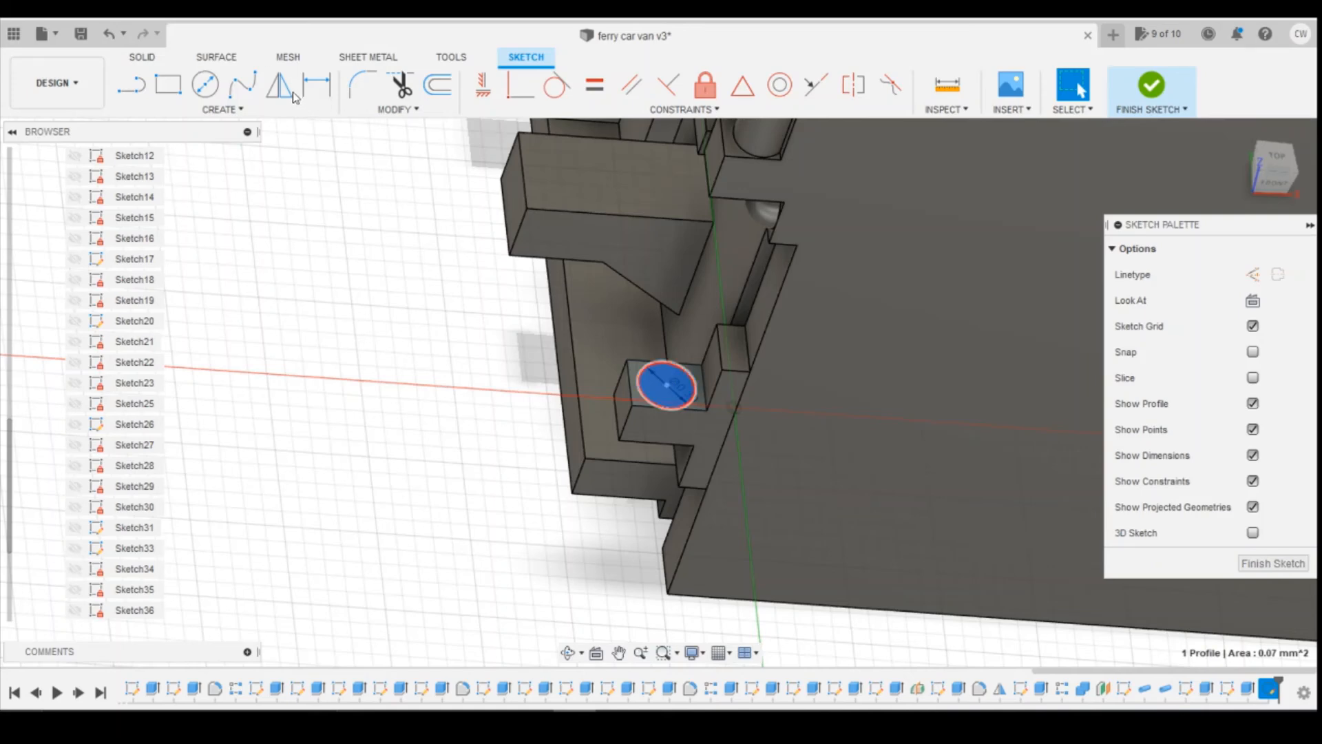
Step: Dimension the circle's centre 0.3 mm from the protruding block's outer edge
key("d")
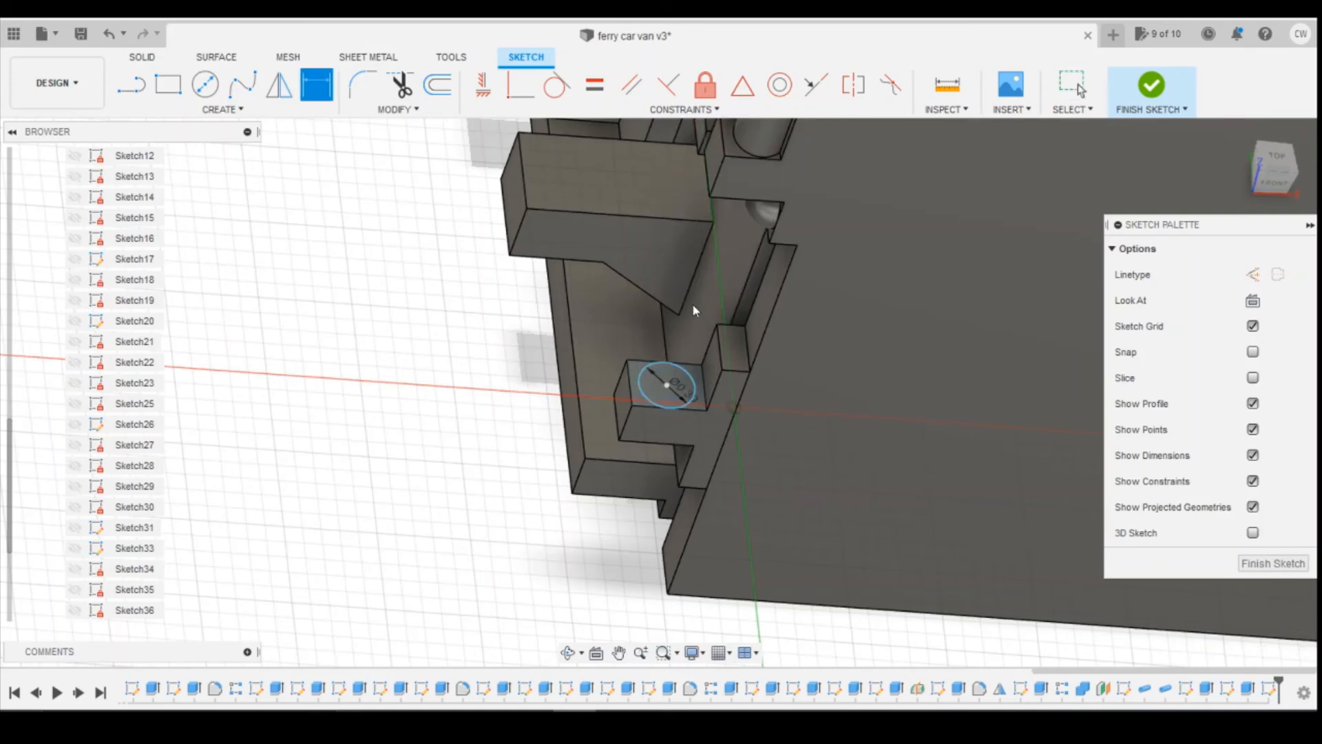
left_click(666, 385)
left_click(634, 394)
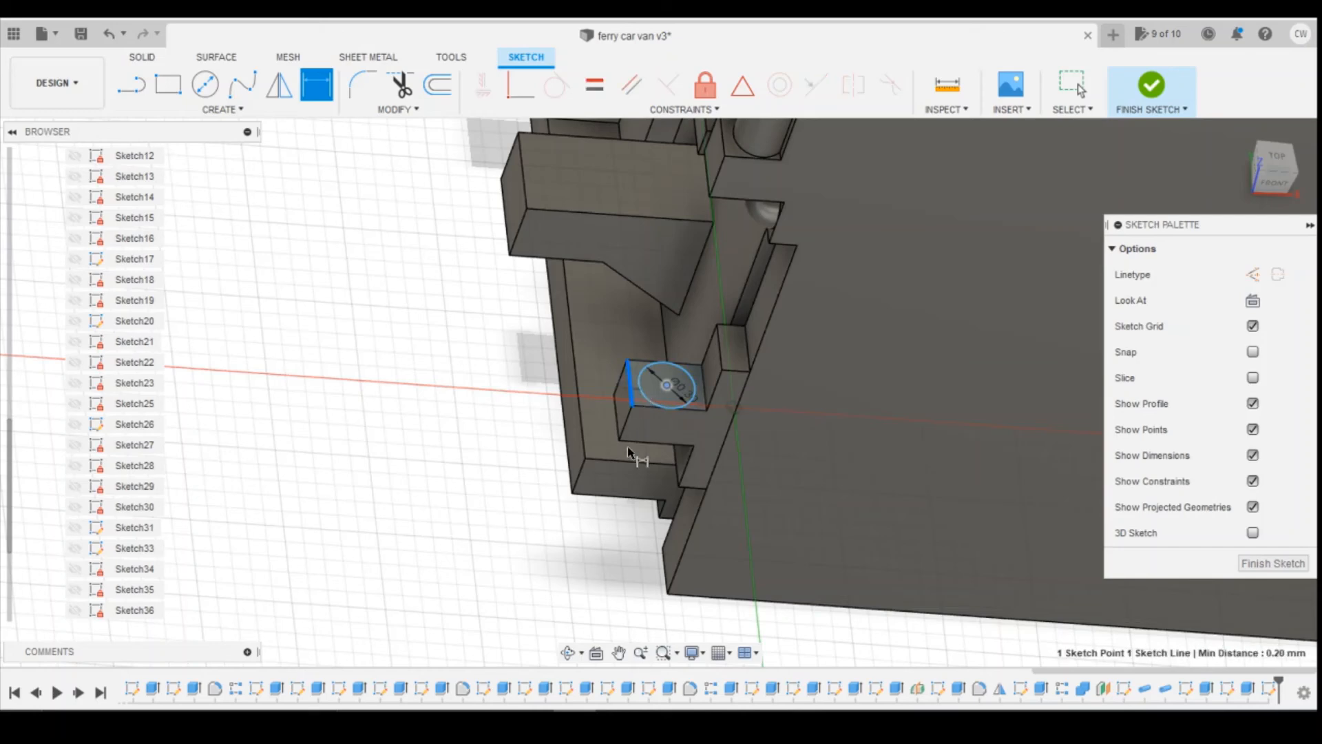
left_click(650, 532)
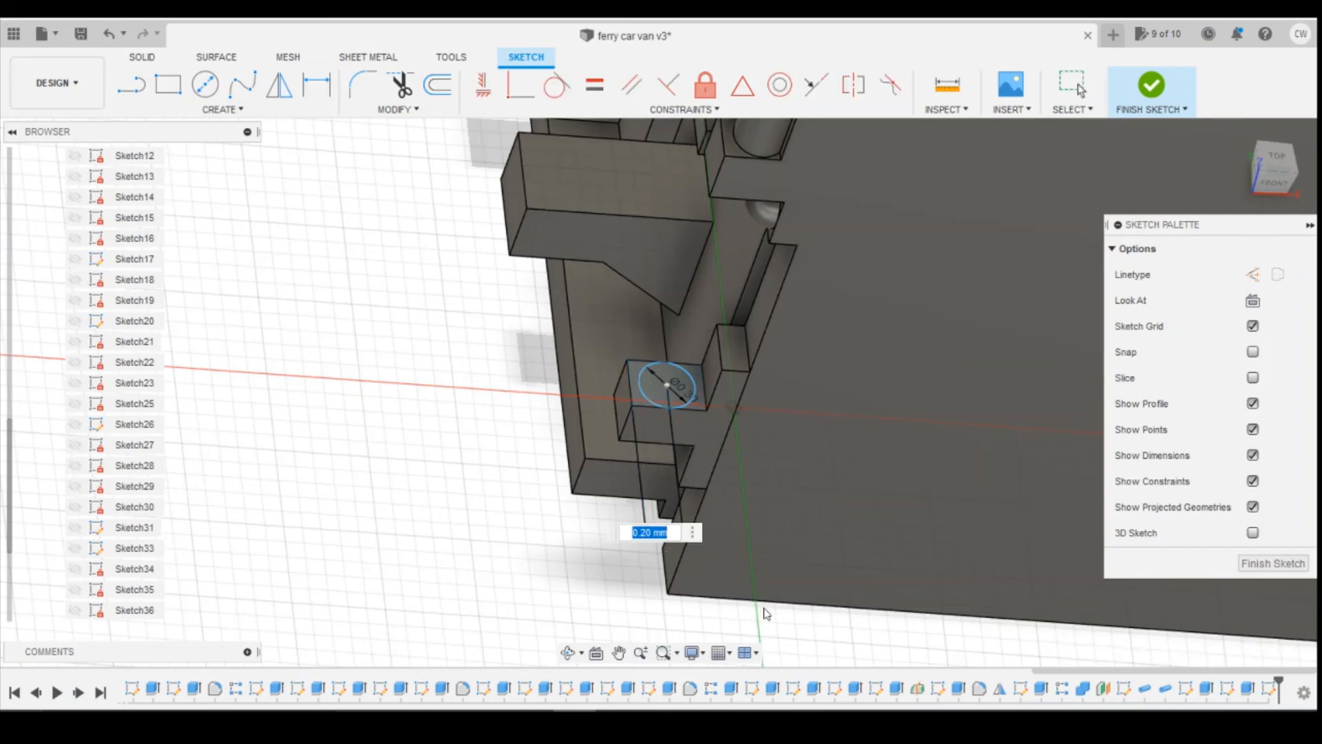
type("0.3")
key("Return")
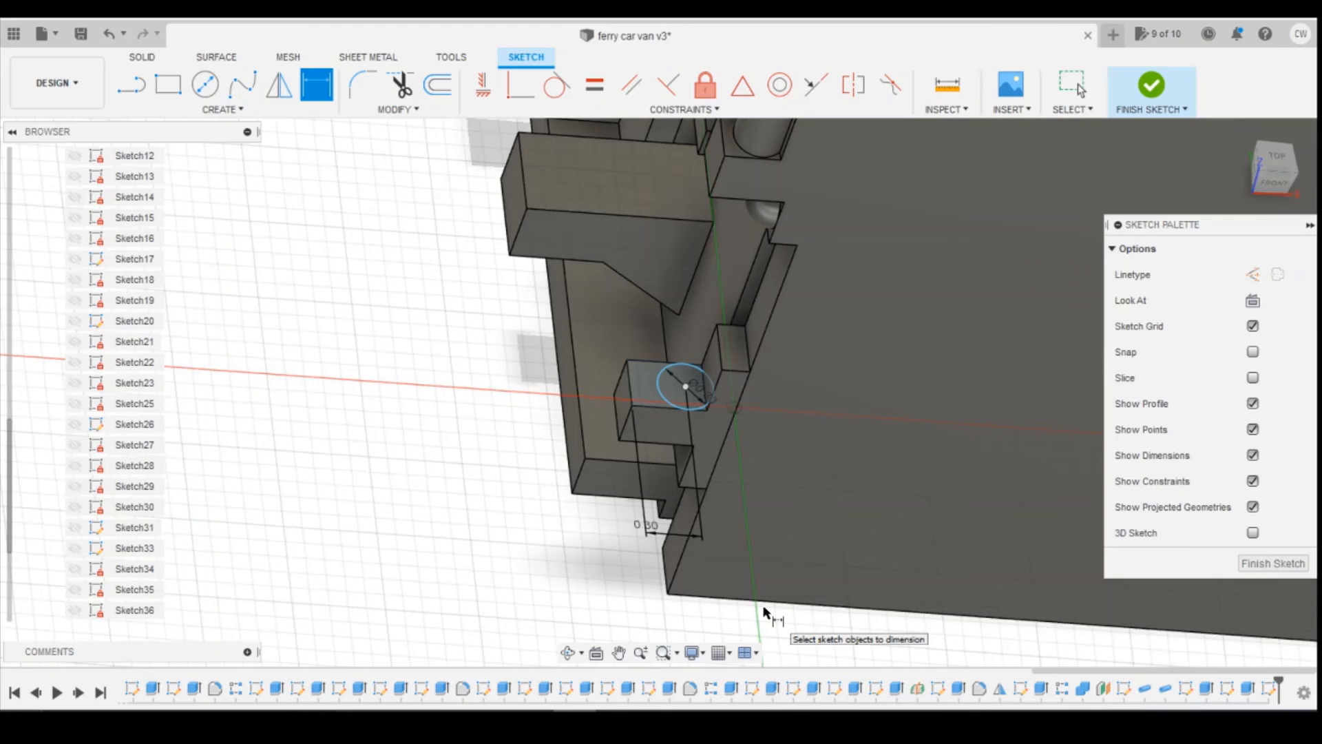
Step: Set the circle centre's distance from the block's outer edge to 0.25 mm
double_click(647, 526)
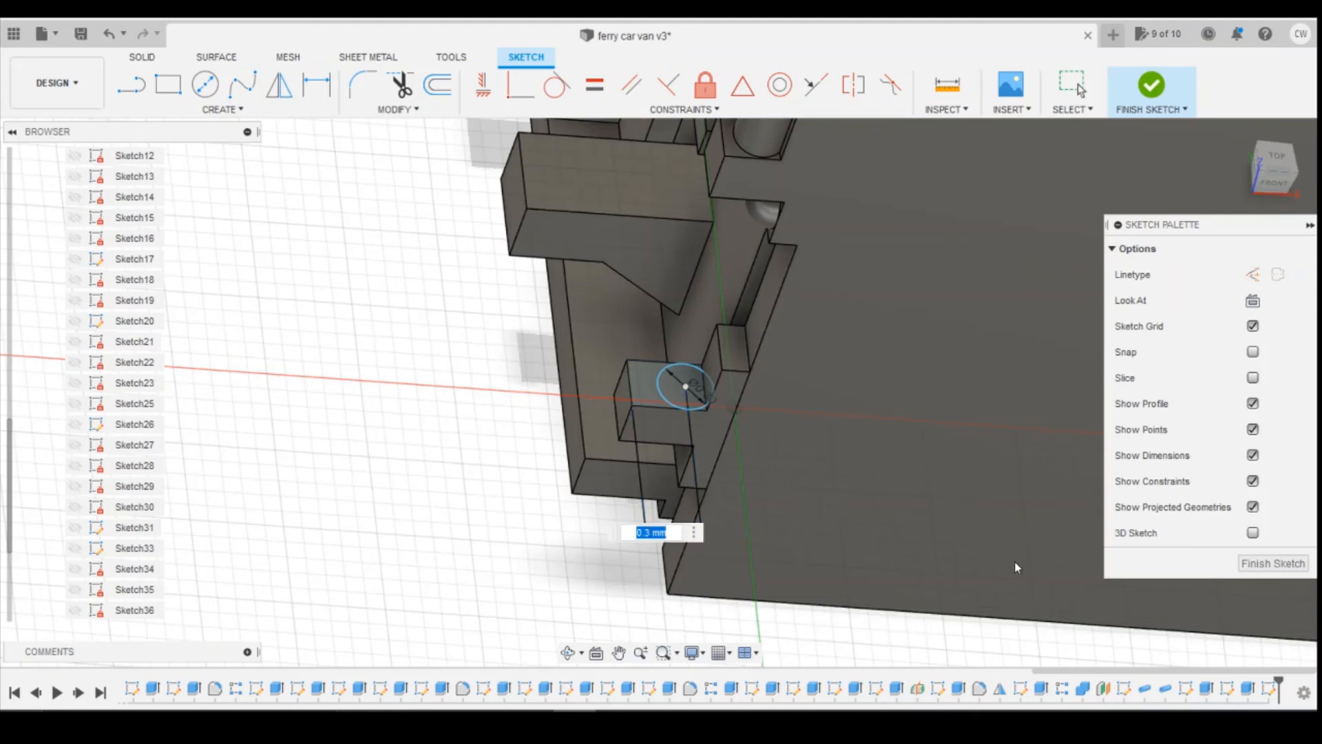
type(".25")
key("Return")
key("d")
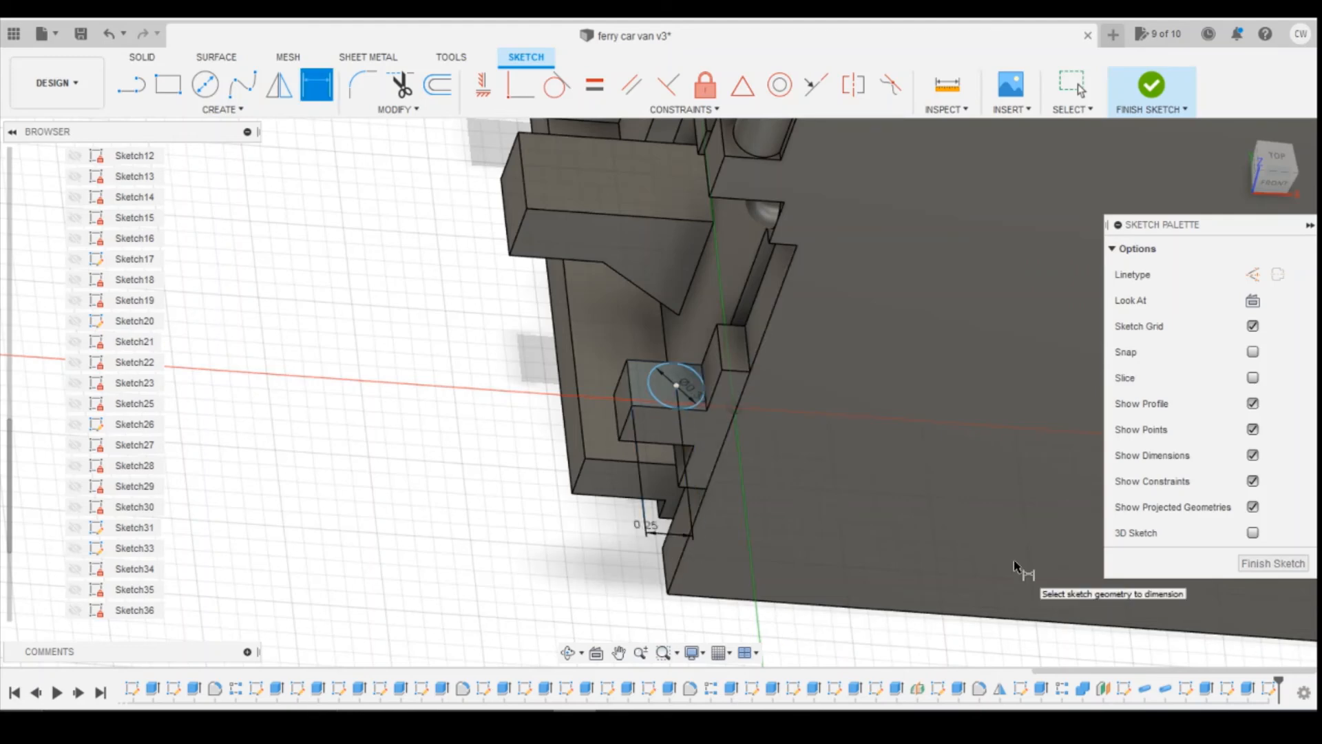
Step: Set the circle centre's distance from the block's outer edge to 0.27 mm
double_click(651, 524)
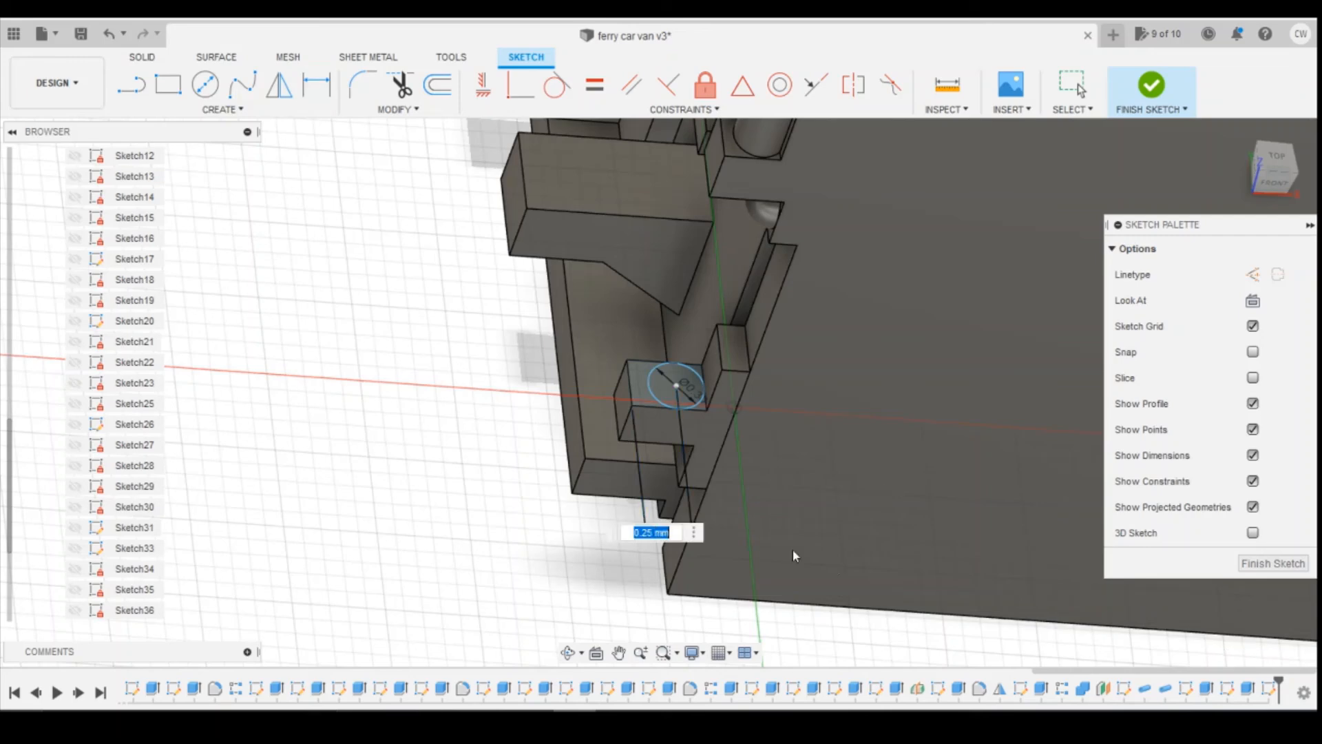
type("0.27")
key("Return")
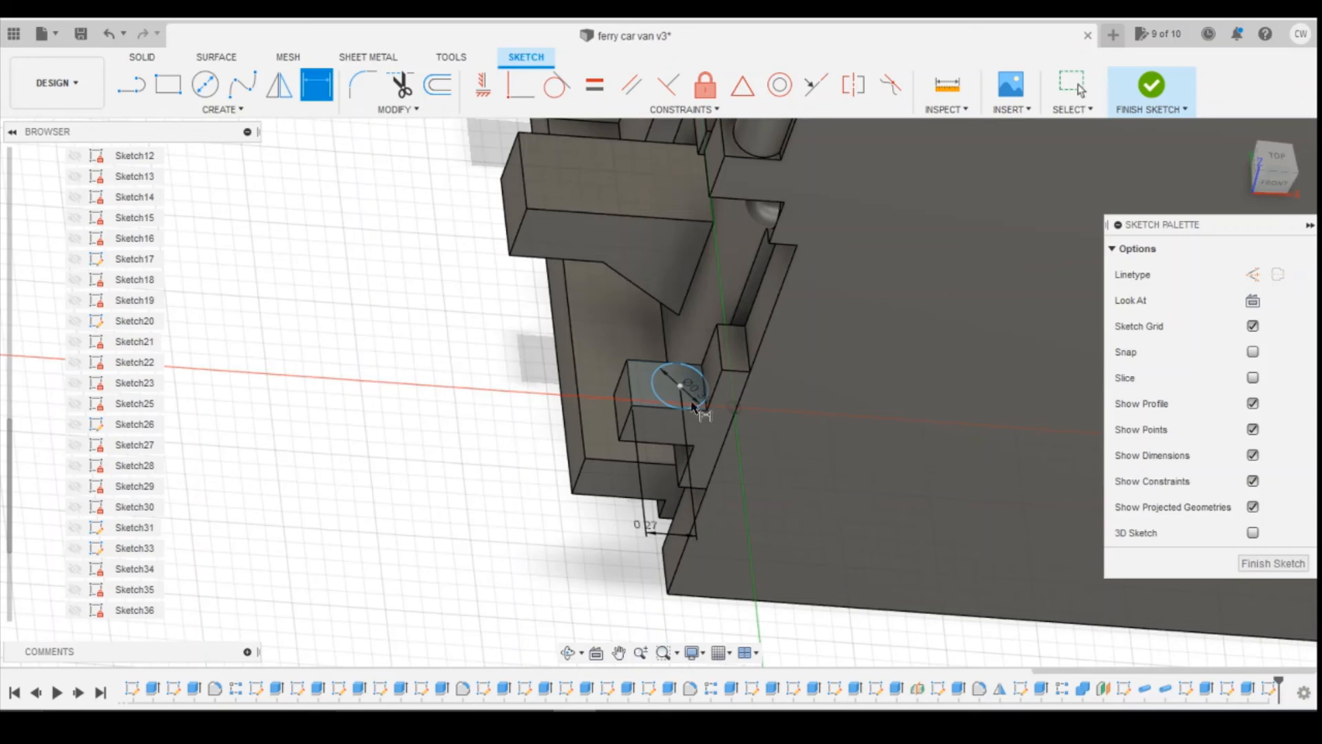
key("Escape")
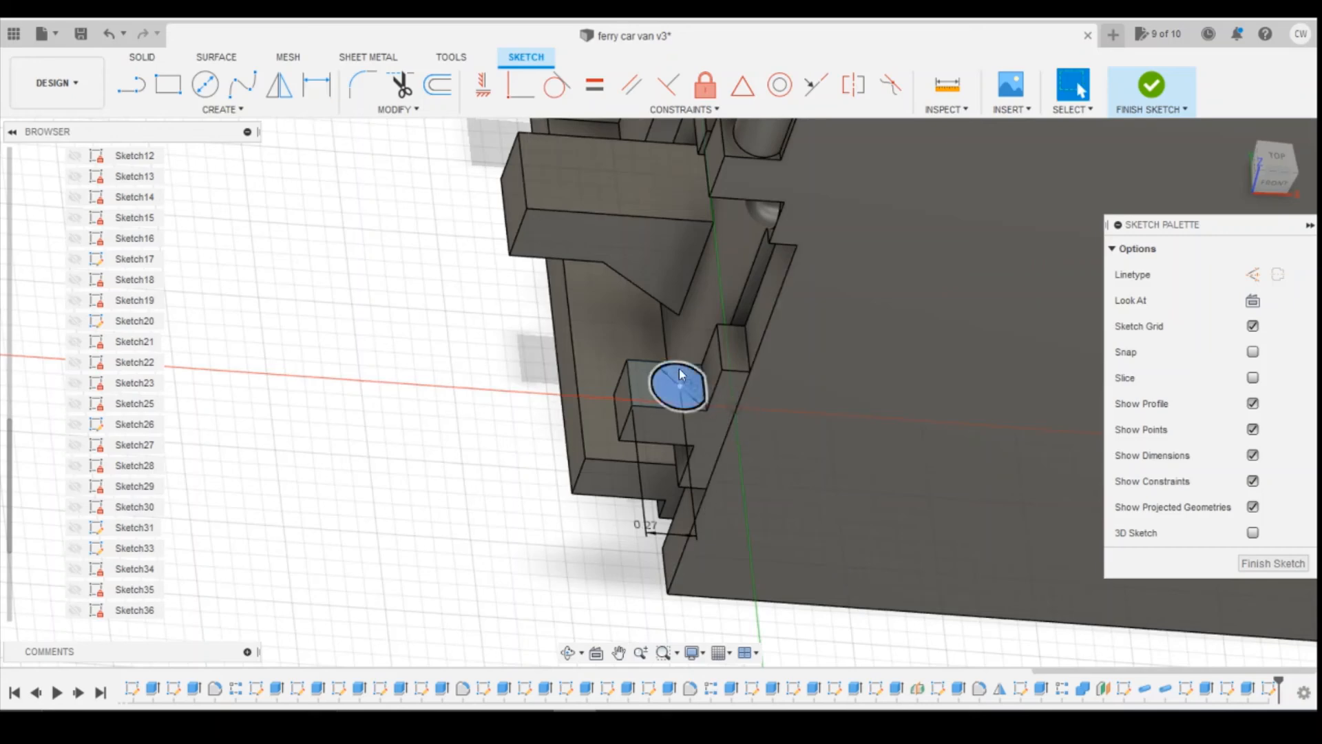
Step: Extrude the circle on two sides, 0.20 mm upward and 0.60 mm downward through the block, using the Join operation
right_click(679, 369)
left_click(697, 413)
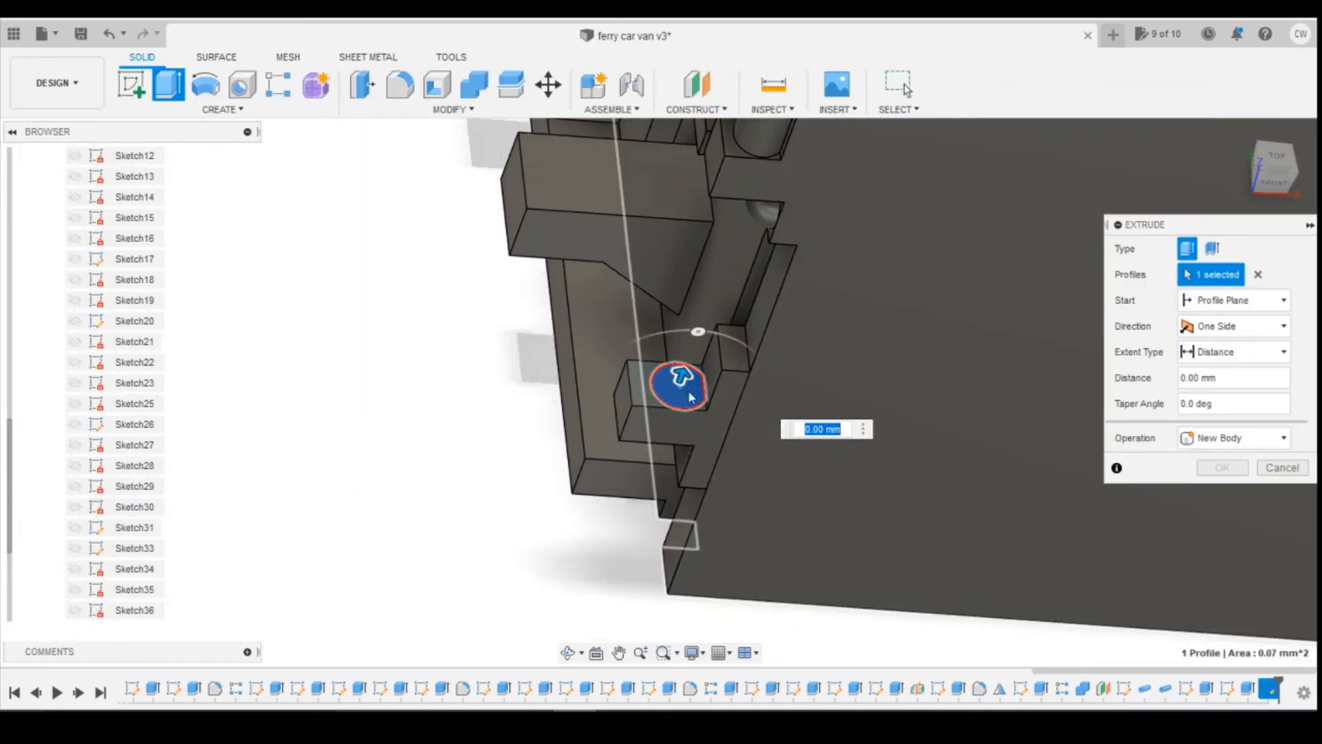
left_click(1261, 322)
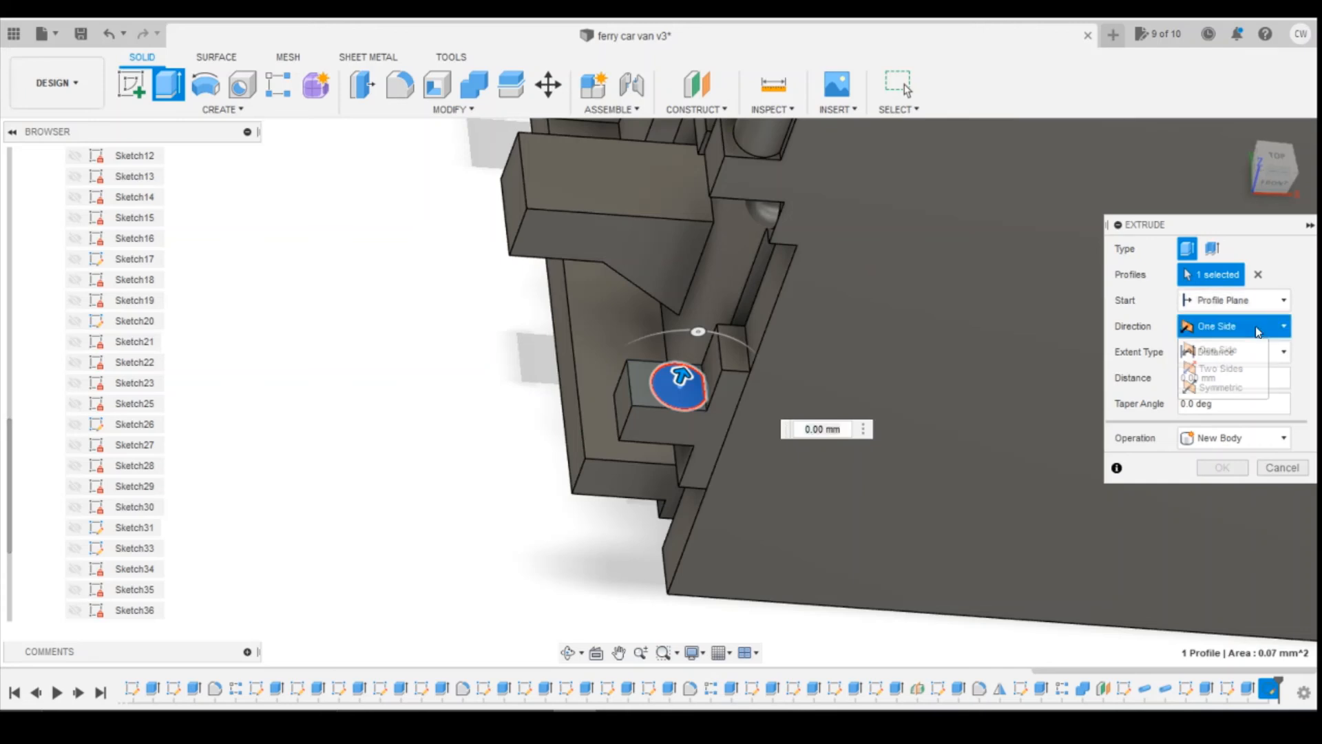
left_click(1240, 379)
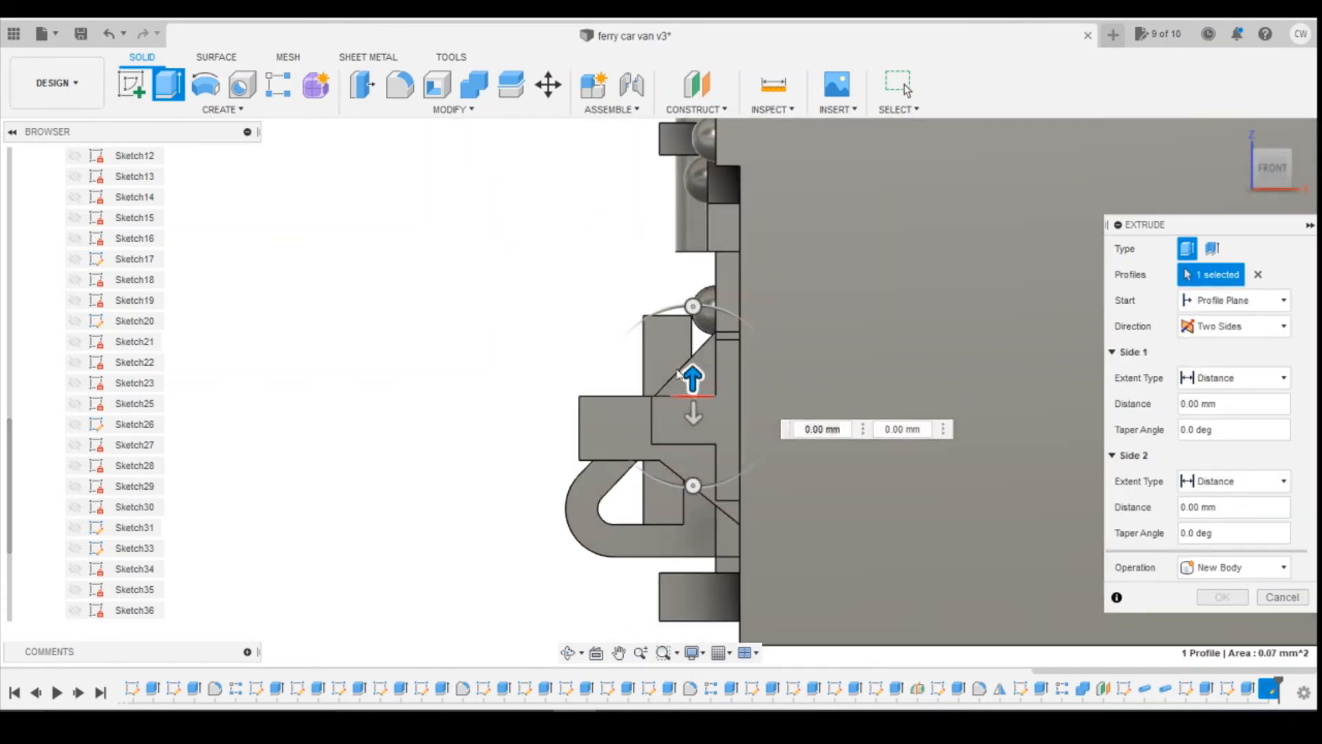
left_click_drag(691, 374, 693, 344)
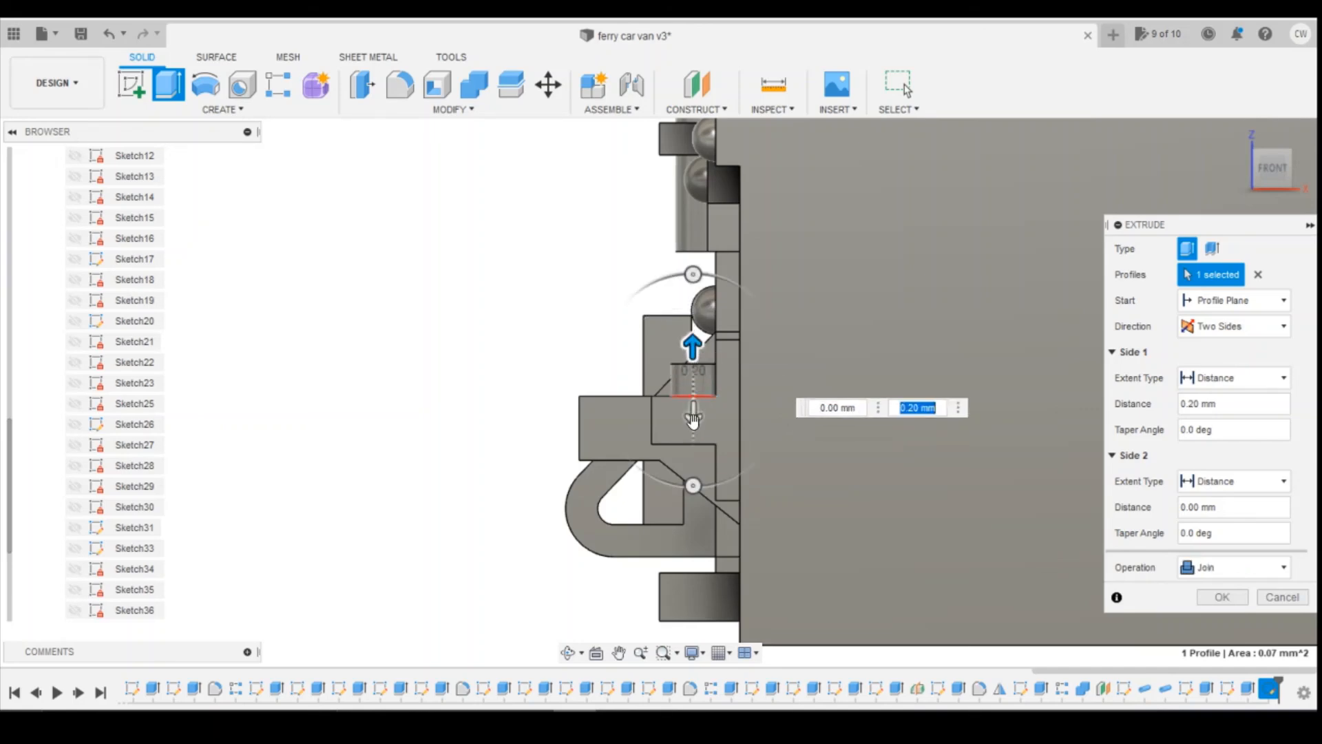
left_click_drag(693, 416, 711, 520)
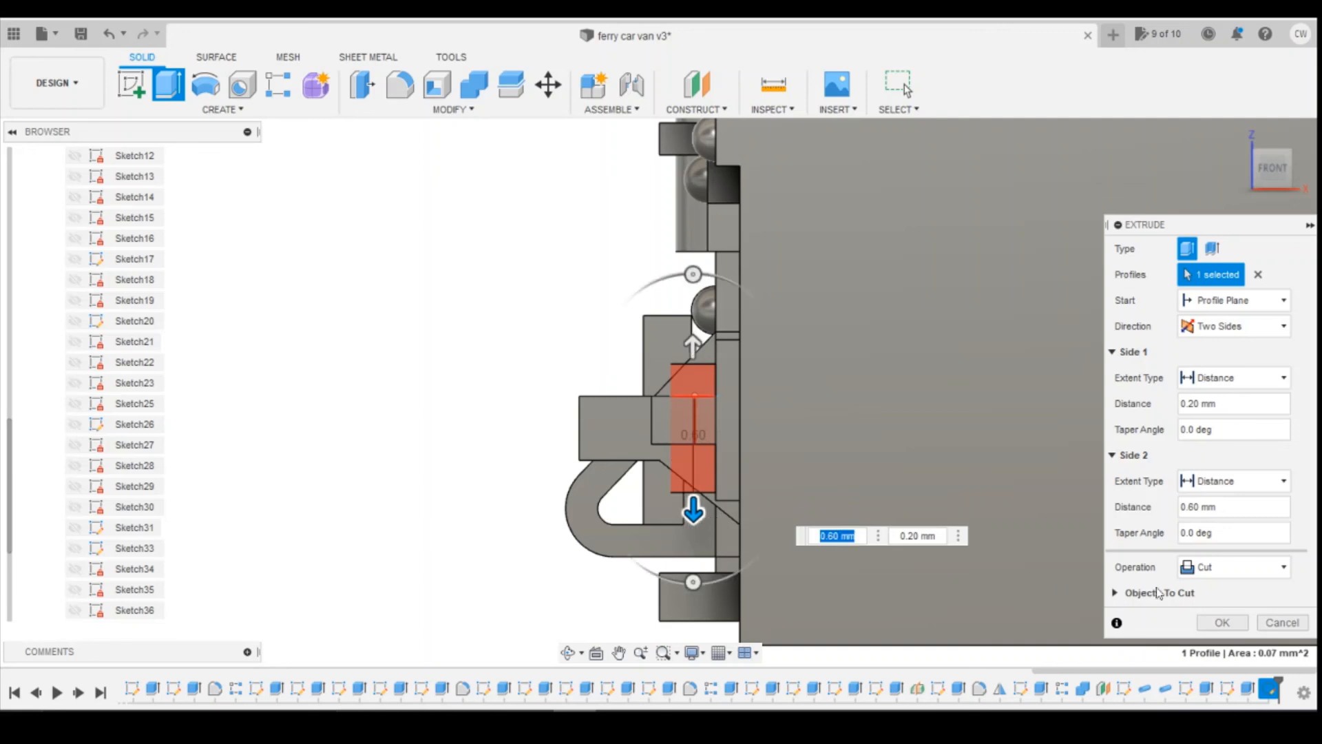
left_click(1212, 566)
left_click(1197, 596)
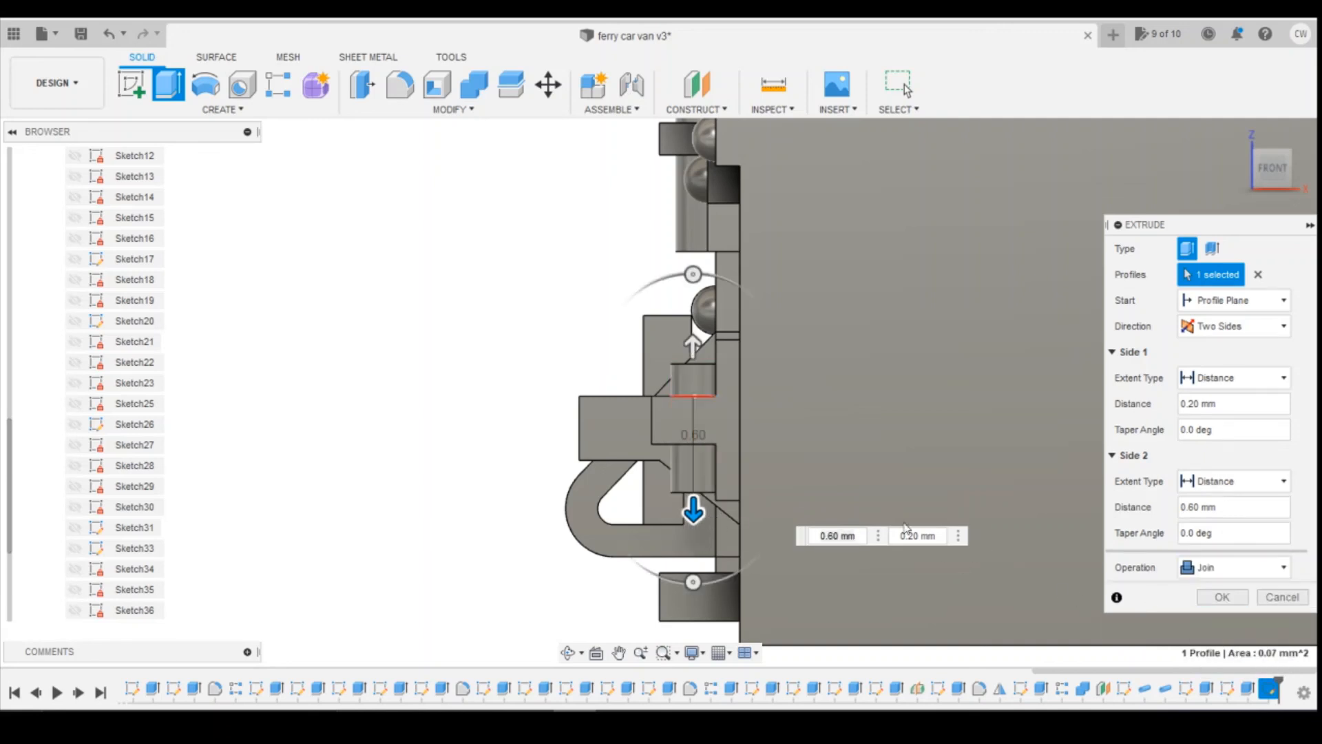
left_click(1195, 572)
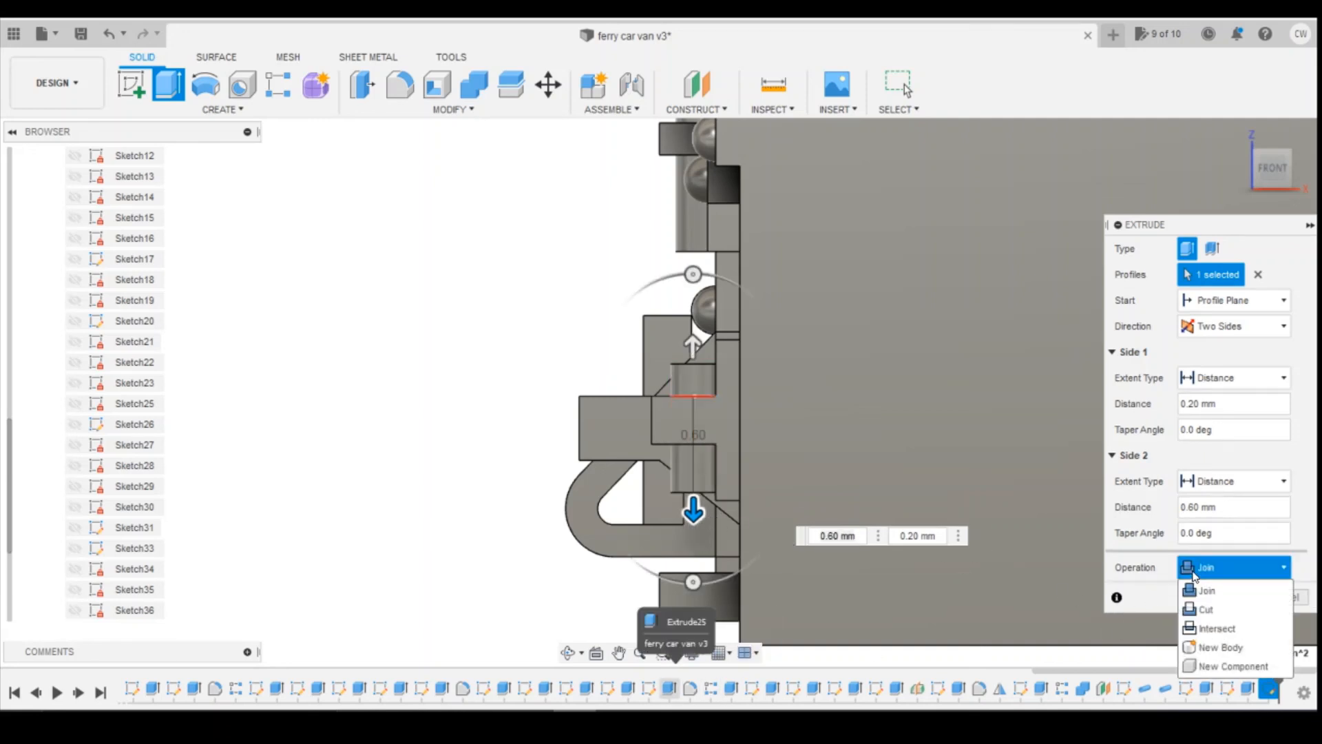
left_click(1200, 566)
left_click(1222, 596)
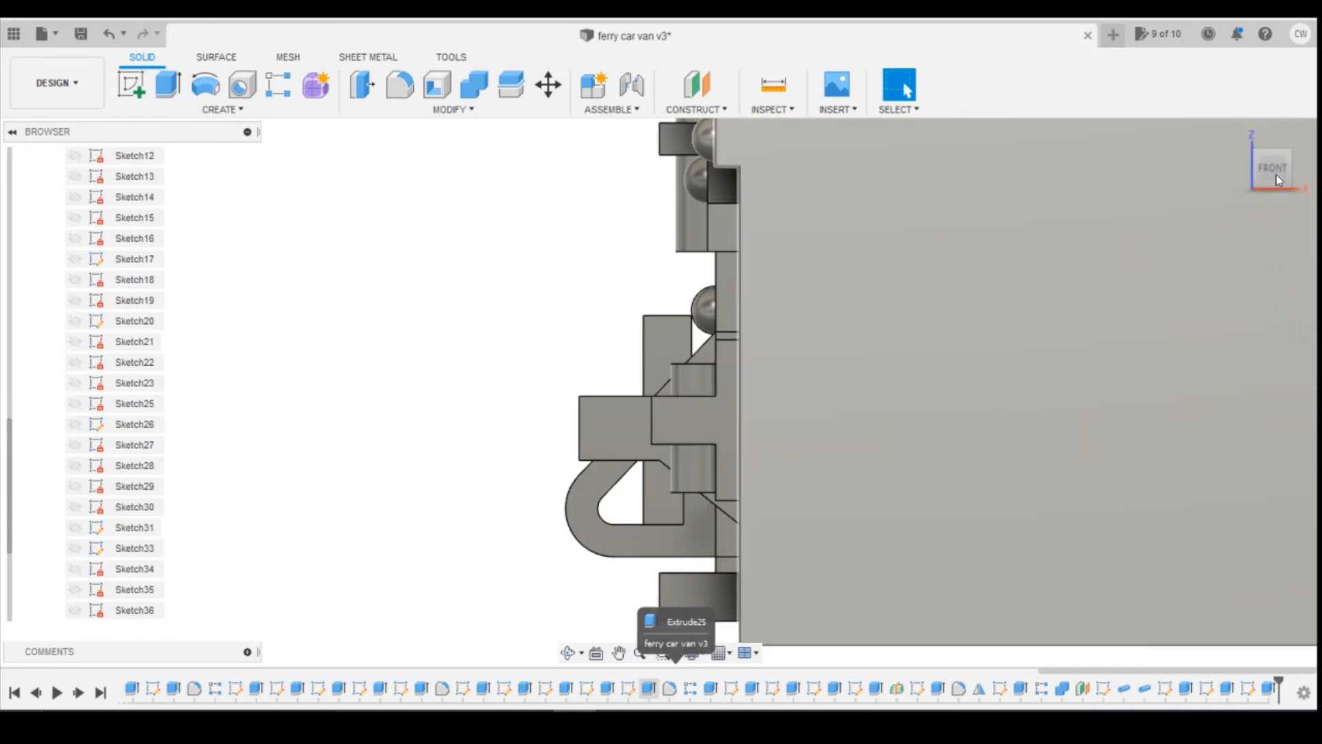
Step: Compare the finished block and pin with the wagon reference photo in Photos, and examine the whole van end in Fusion 360
left_click(1275, 169)
mouse_move(606, 537)
middle_mouse_down("shift")
mouse_move(689, 503)
mouse_move(751, 517)
mouse_move(717, 565)
middle_mouse_up("shift")
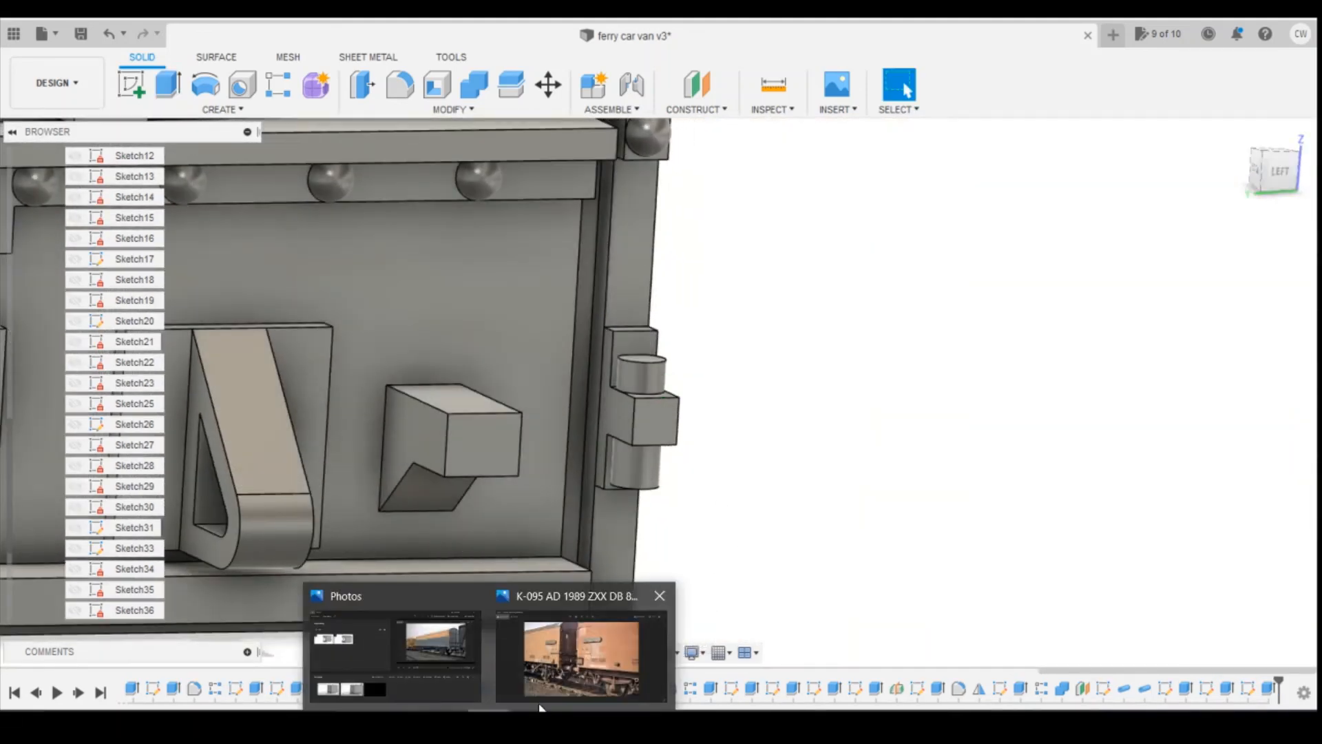
left_click(578, 681)
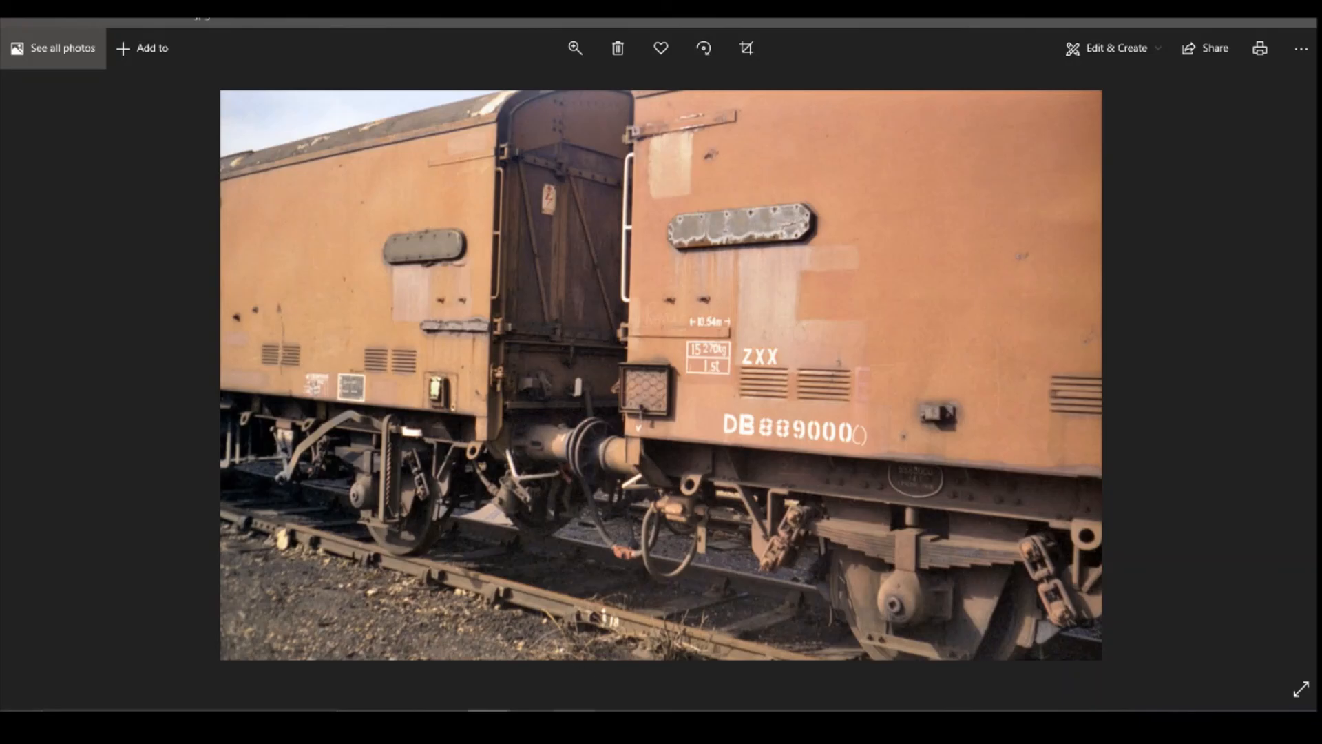
left_click(575, 697)
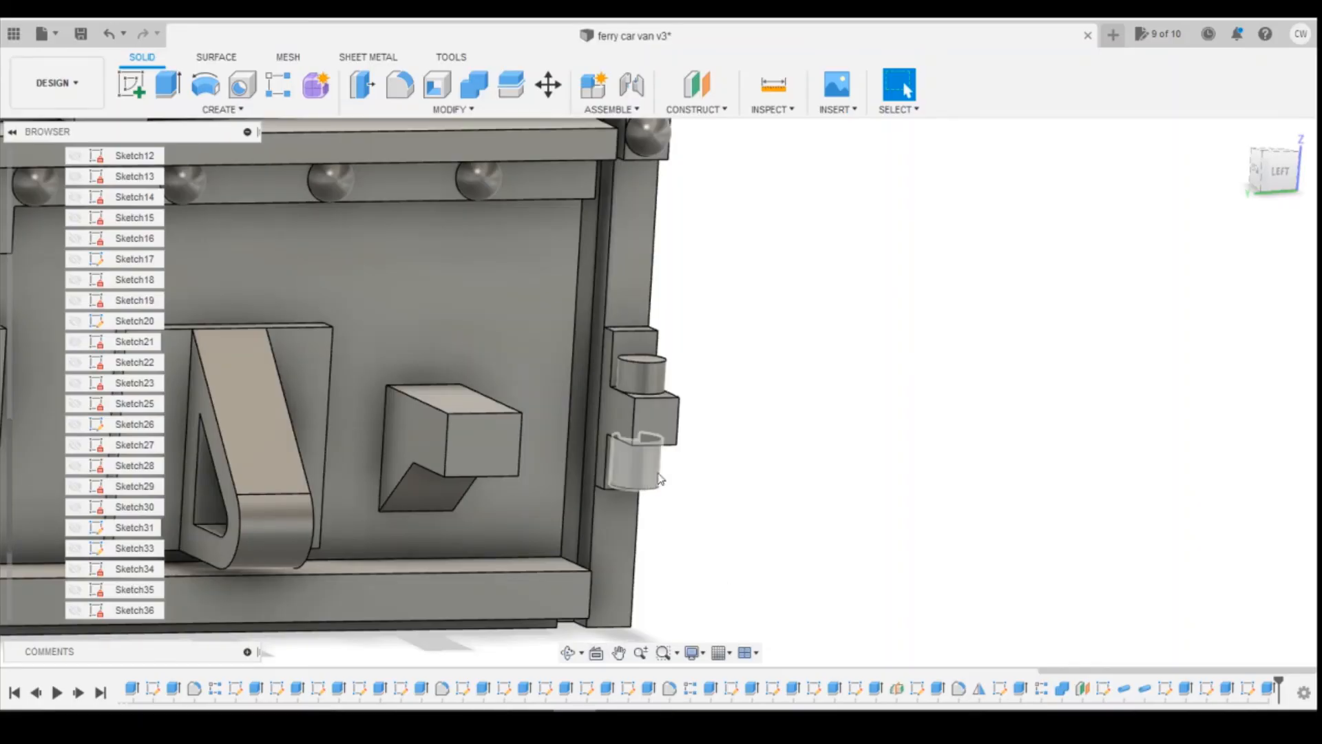
middle_click_drag(662, 389, 571, 407, "shift")
scroll(903, 393, "down", 5)
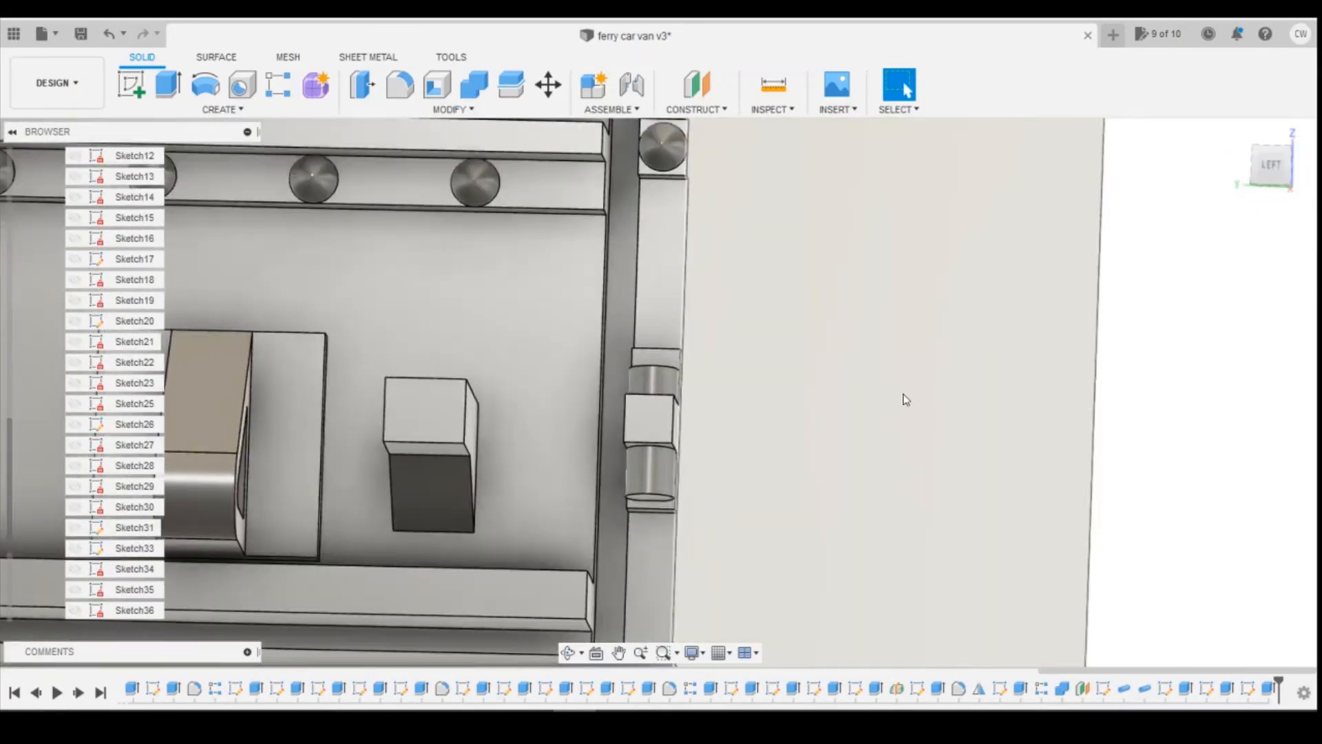
scroll(904, 384, "down", 5)
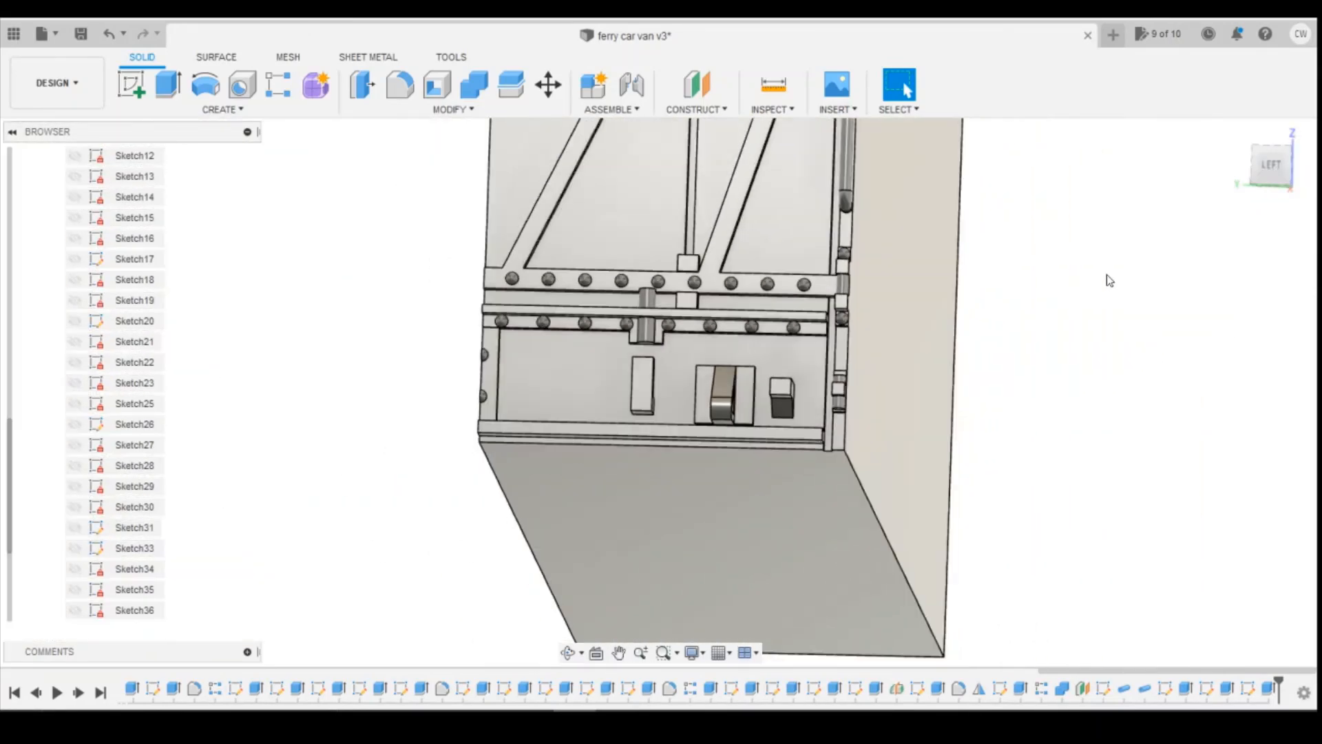
left_click(1267, 167)
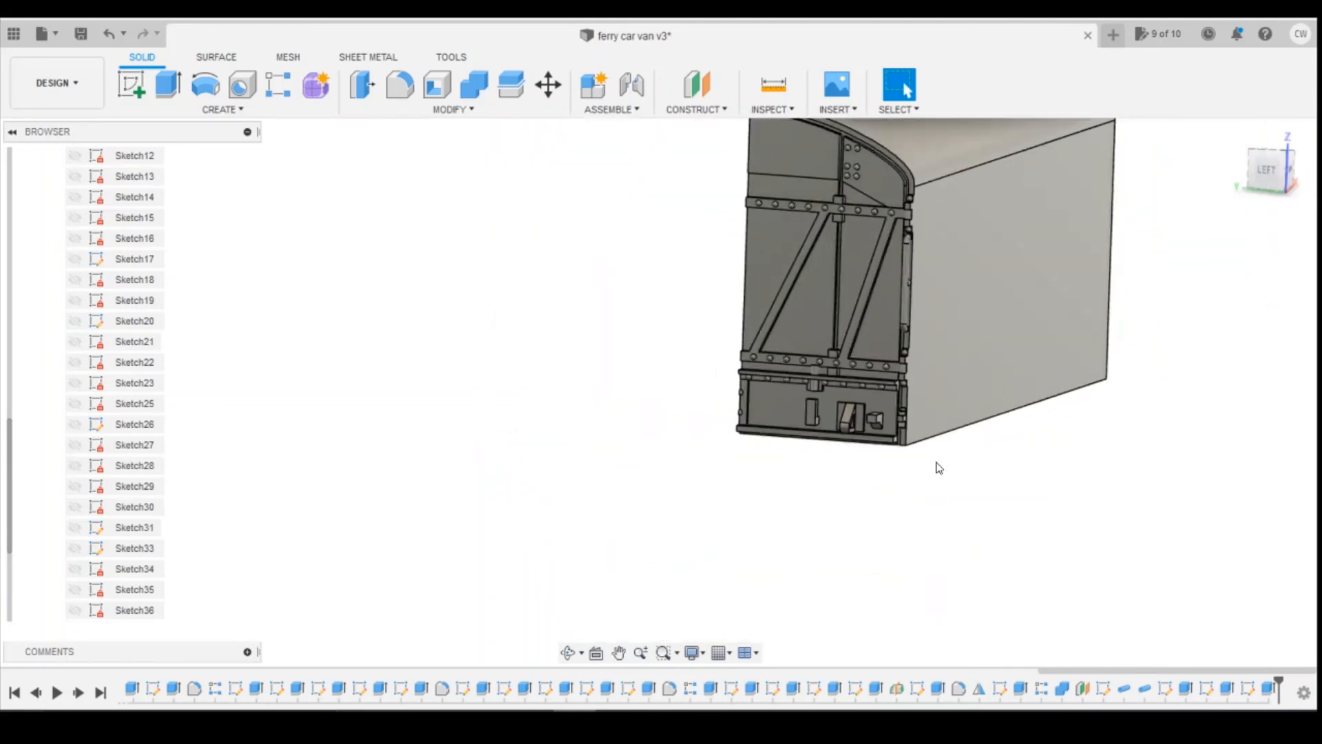